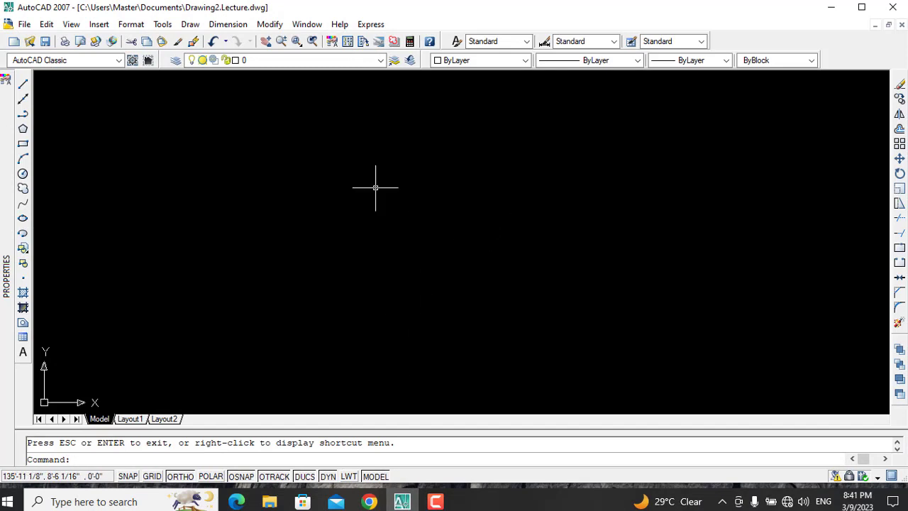
Start the MLINE command to draw double-line walls.
type("ml")
key("Return")
Draw a closed double-line wall rectangle of 31'6" by 51'6".
left_click(303, 146)
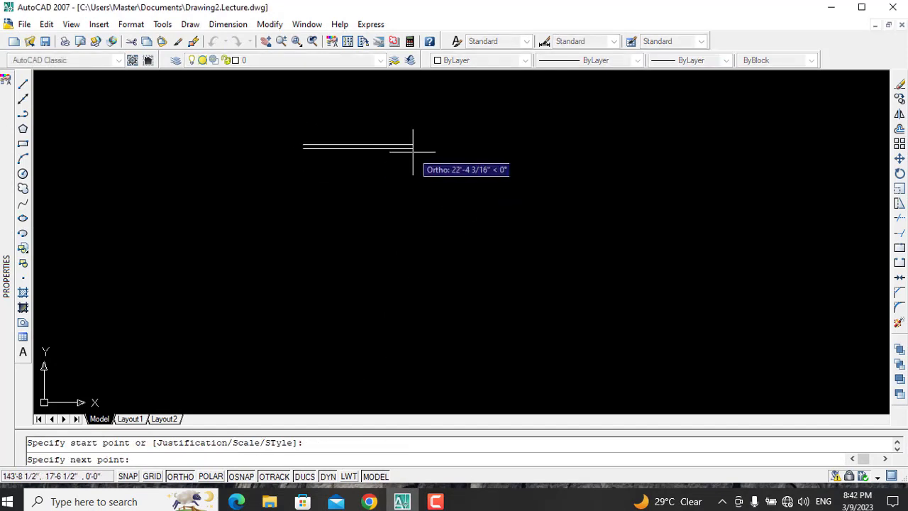
type("31")
key("Return")
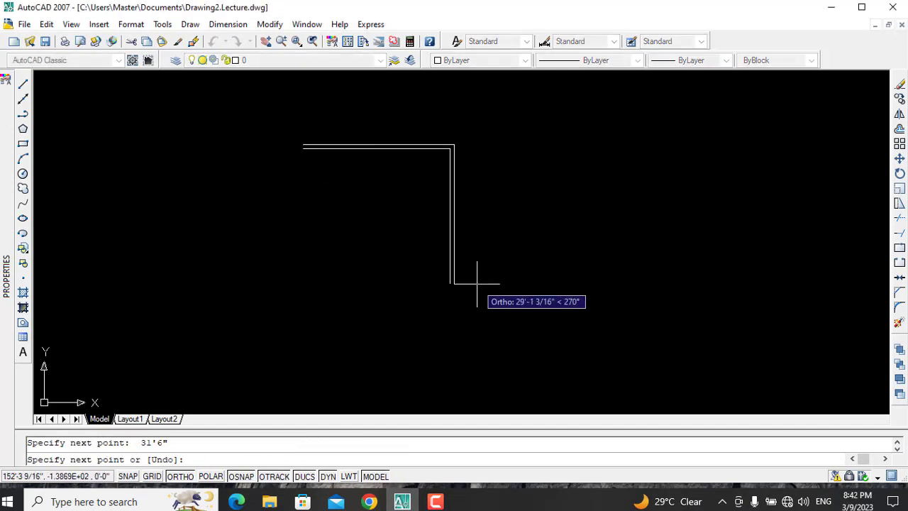
type("50")
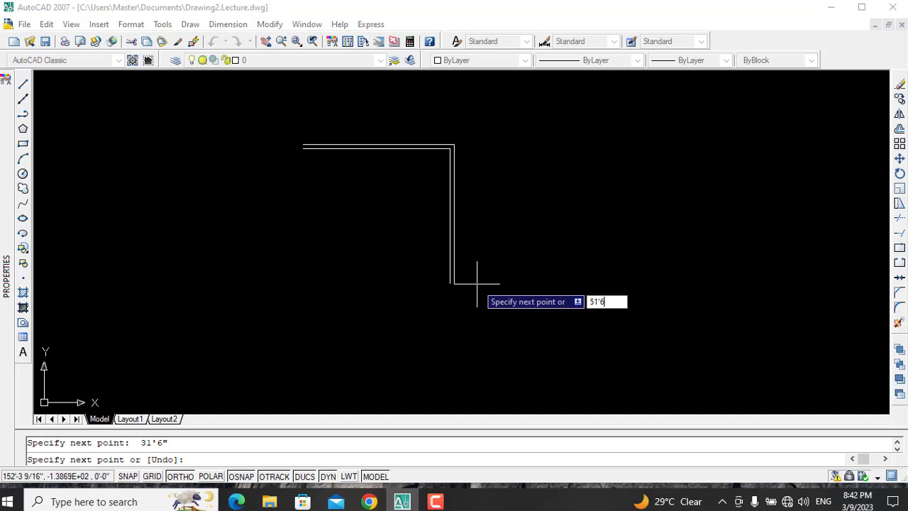
type("\"")
key("Return")
type("31'6")
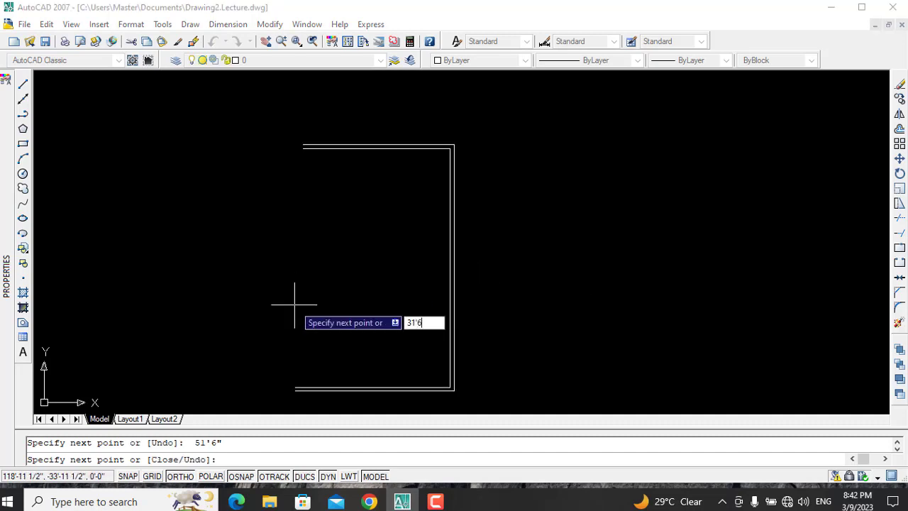
type("\"")
key("Return")
type("c")
key("Return")
key("Escape")
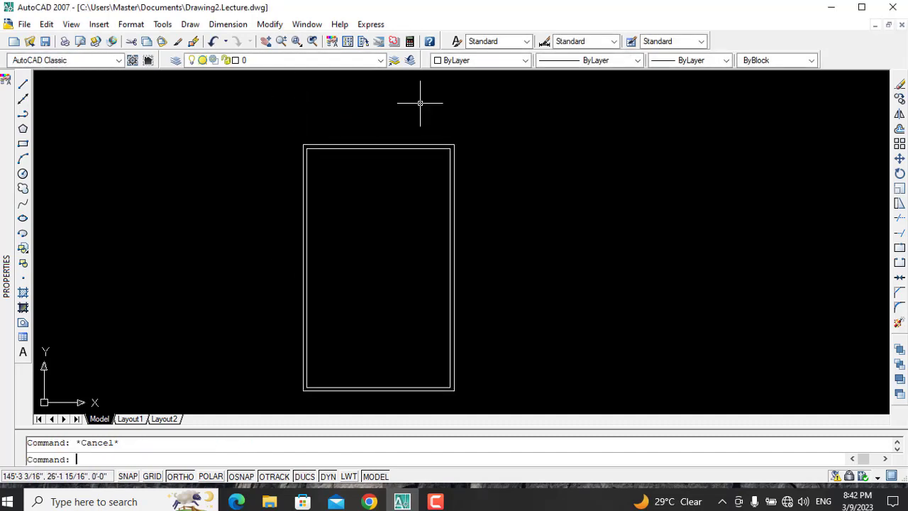
Explode the double-line wall outline into separate lines.
type("explode")
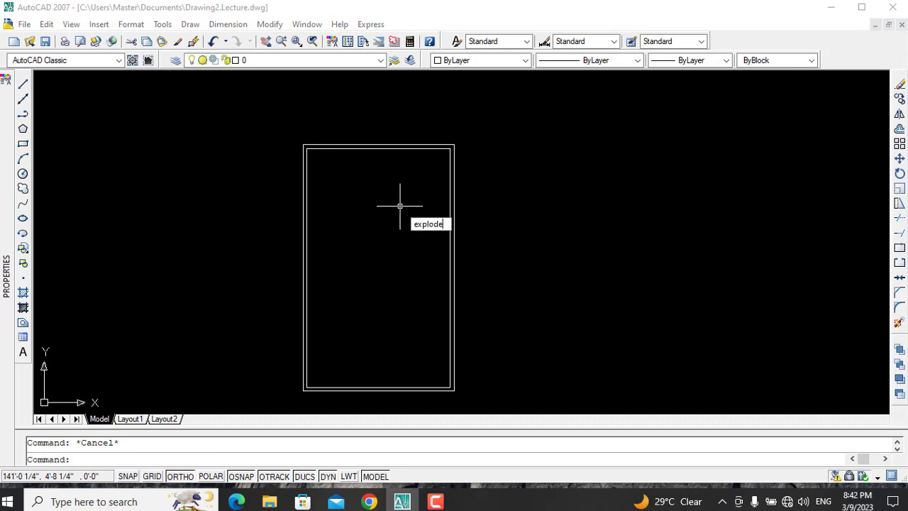
key("Return")
left_click(381, 146)
key("Return")
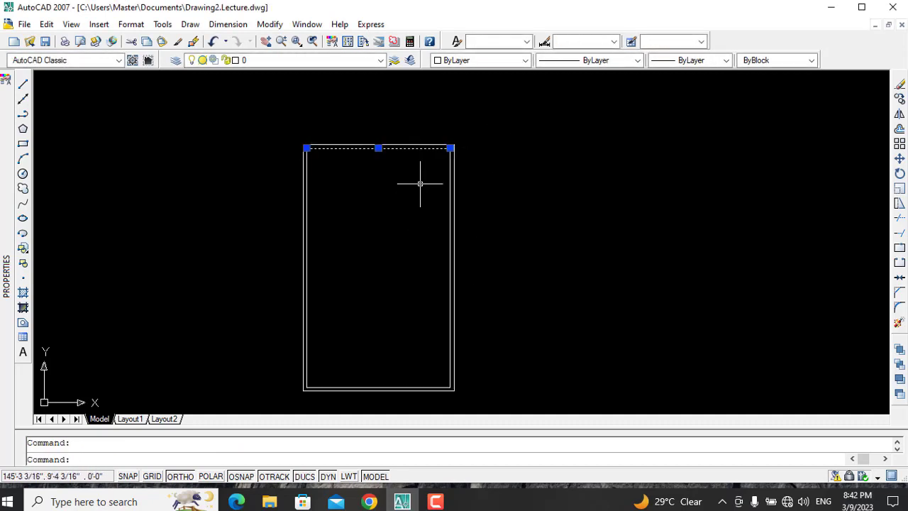
Offset the inner top wall line 14' downward to start the partition.
type("o")
key("Return")
type("14'")
key("Return")
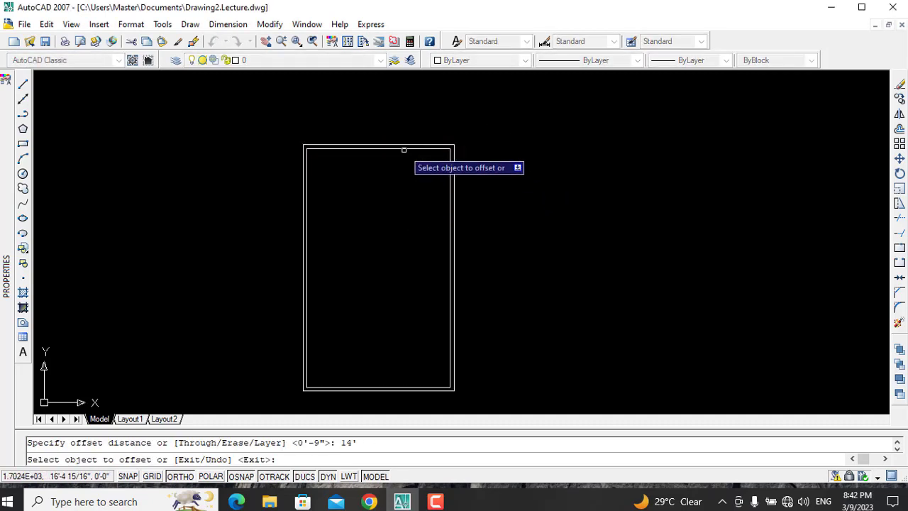
left_click(404, 149)
left_click(393, 232)
key("Escape")
Offset the new partition line 9" below to give the cross wall its thickness.
type("o")
key("Return")
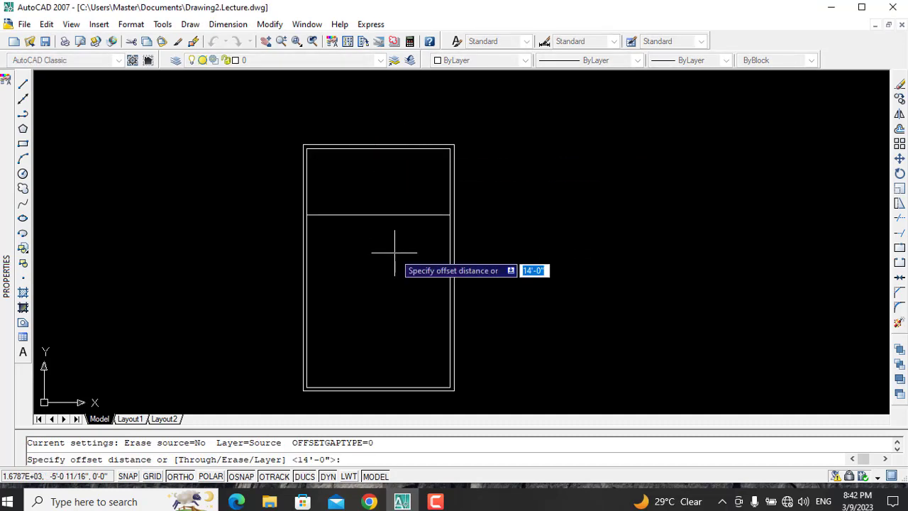
type("9\"")
key("Return")
left_click(383, 215)
left_click(383, 272)
key("Escape")
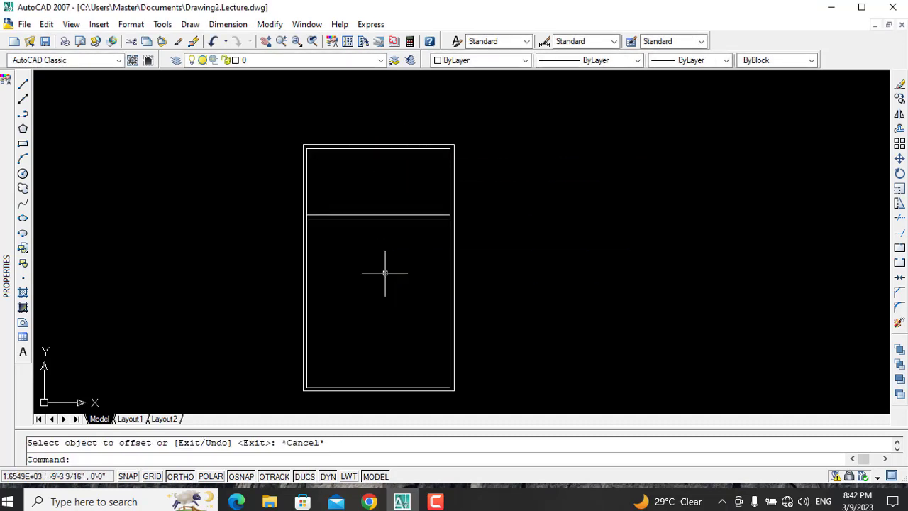
Draw a vertical line from the partition to the top wall midpoint and offset it 4.5".
type("l")
key("Return")
left_click(376, 214)
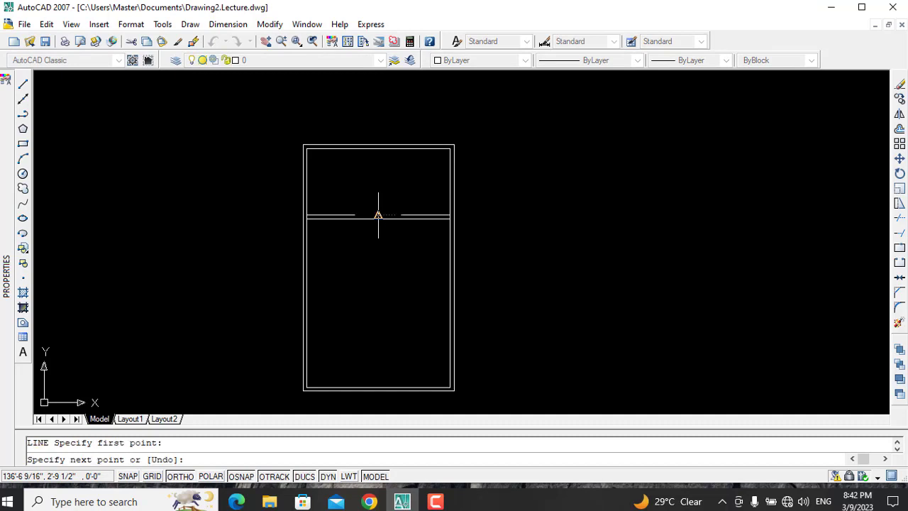
left_click(378, 148)
key("Escape")
type("o")
key("Return")
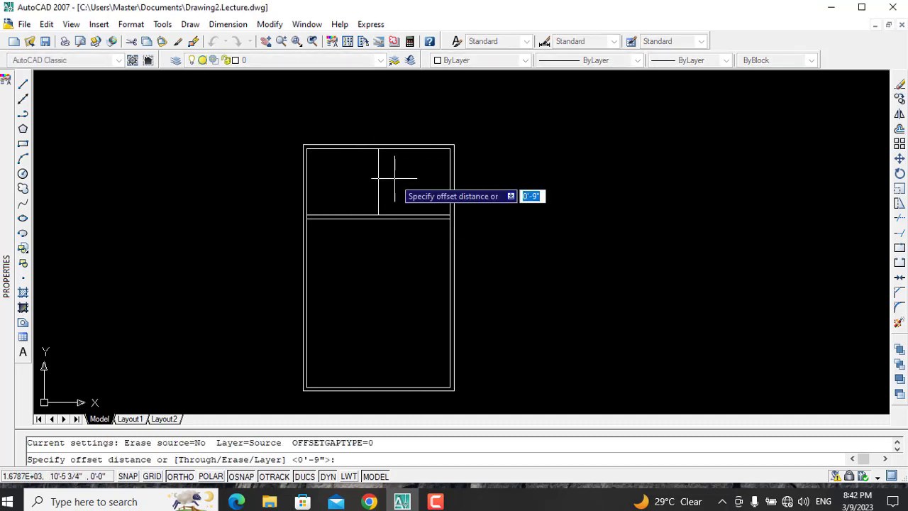
type("4.5\"")
key("Return")
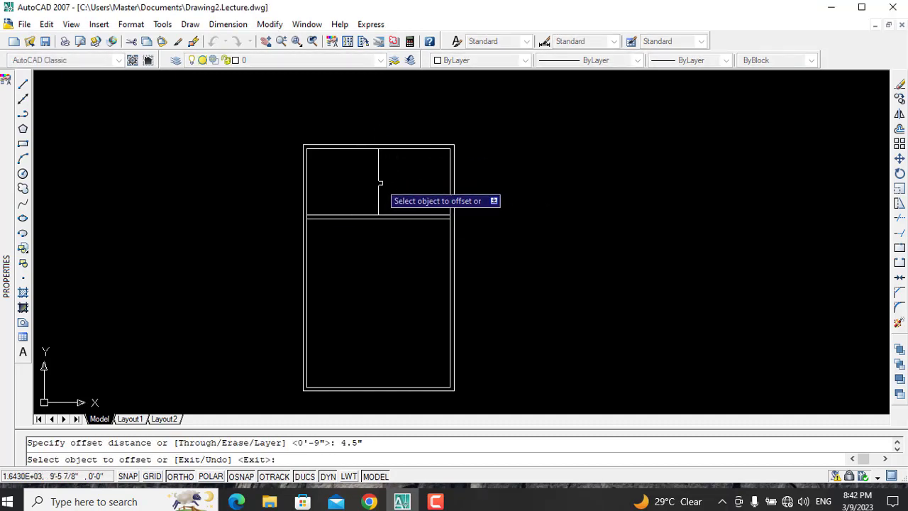
key("Escape")
Trim the top wall and partition lines between the two new vertical lines.
scroll(399, 182, "up", 5)
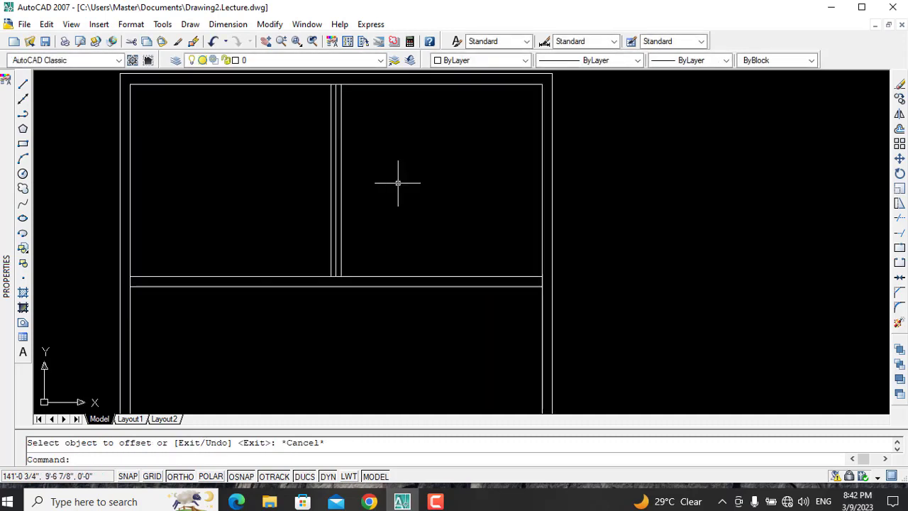
type("e")
key("Return")
key("Return")
type("tr")
key("Return")
key("Return")
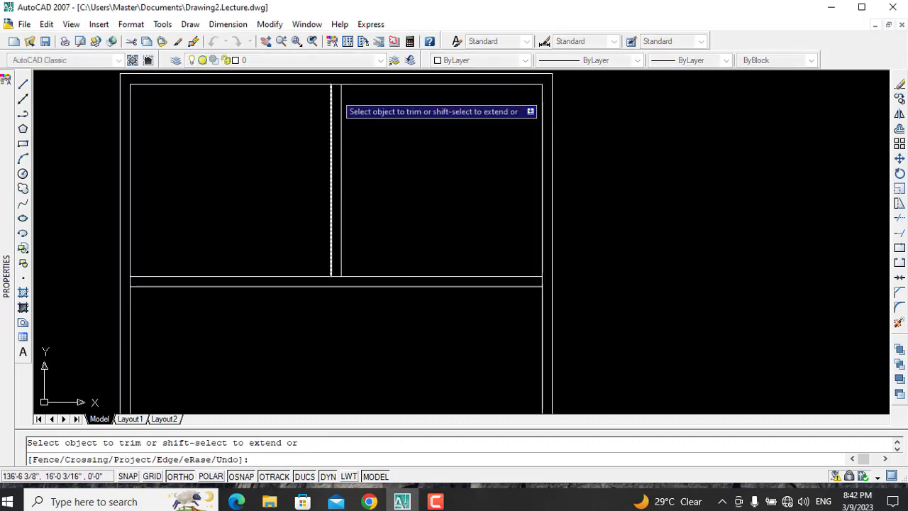
left_click(336, 84)
left_click(336, 276)
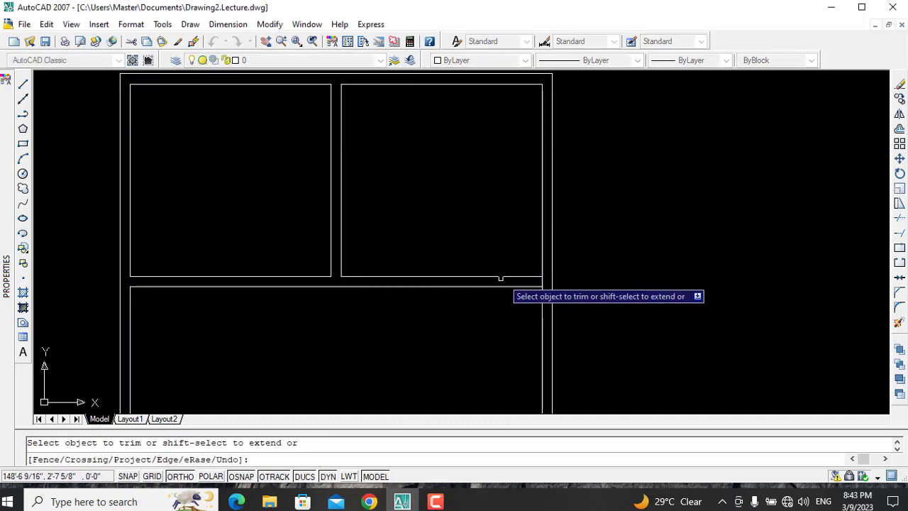
scroll(308, 327, "down", 1)
key("Escape")
scroll(308, 326, "down", 1)
Offset the lower area's left inner wall line 8' to the right.
type("p")
key("Return")
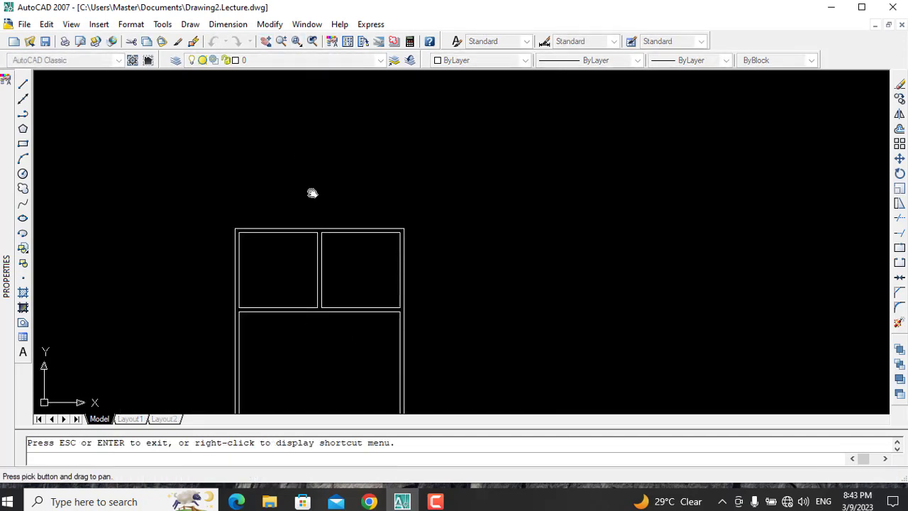
left_click_drag(310, 192, 330, 73)
key("Escape")
type("o")
key("Return")
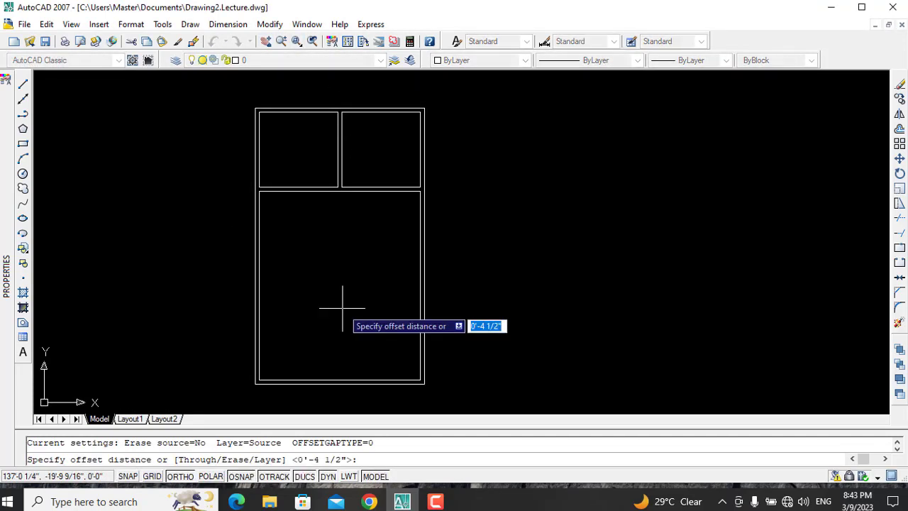
type("8'")
key("Return")
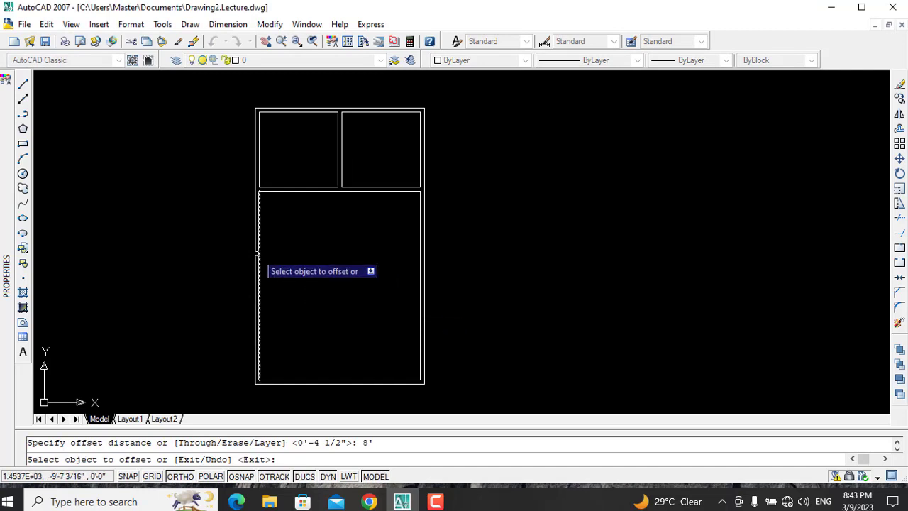
left_click(259, 256)
left_click(307, 253)
key("Escape")
Offset the lower area's top inner line 10' downward.
key("Return")
type("10'")
key("Return")
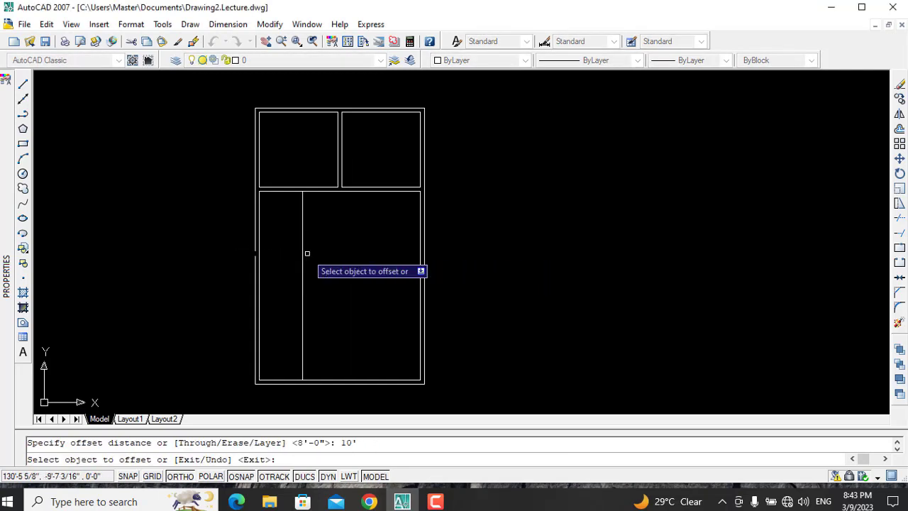
left_click(314, 191)
left_click(318, 296)
key("Escape")
Offset both new lines 8" to give the small room its wall thickness.
key("Return")
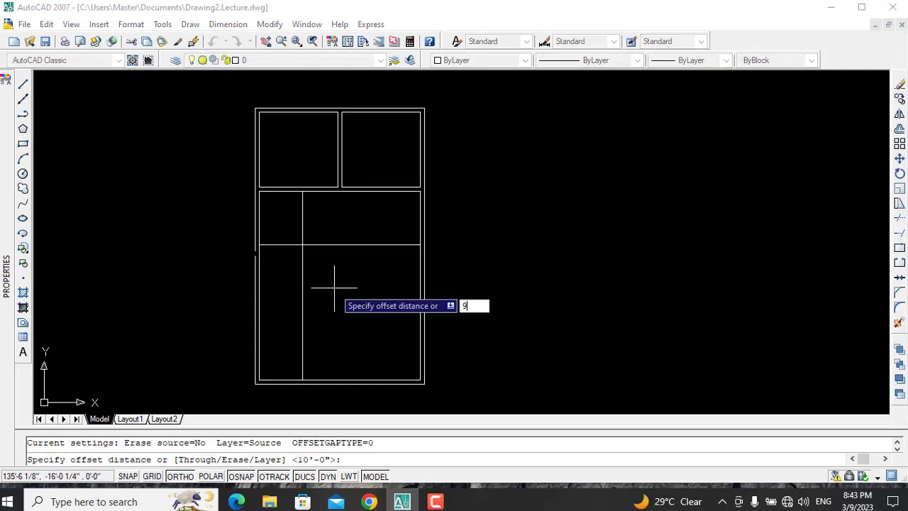
type("8\"")
key("Return")
left_click(274, 245)
left_click(272, 269)
left_click(300, 220)
left_click(327, 226)
key("Escape")
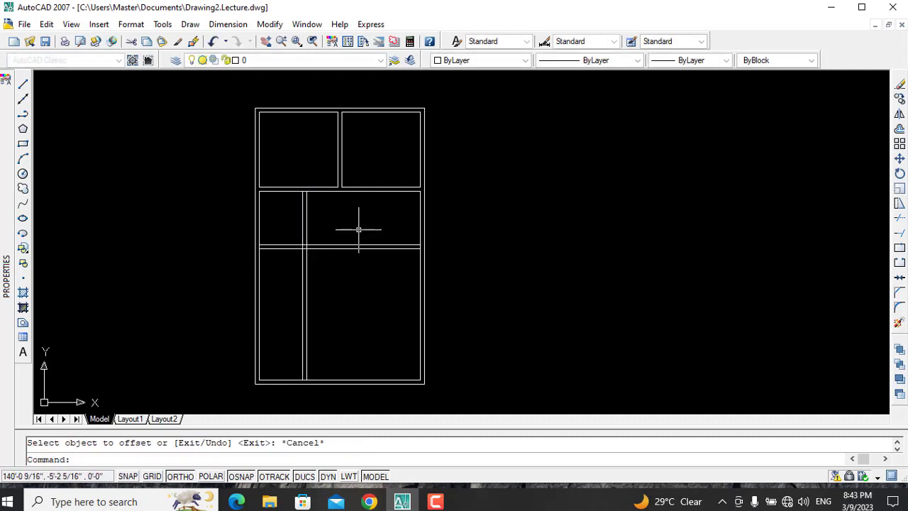
Trim the surplus wall lines to the right of and below the small room.
type("tr")
key("Return")
key("Return")
left_click(325, 246)
left_click(324, 279)
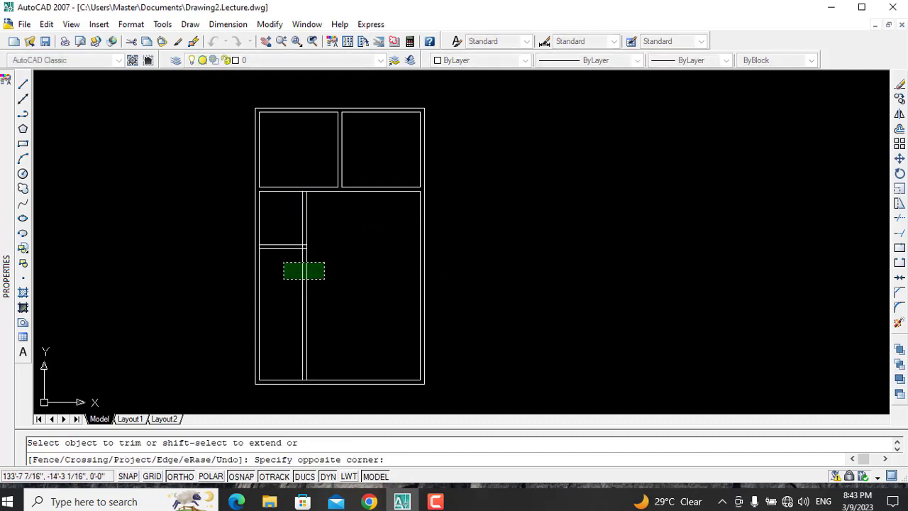
left_click(282, 261)
key("Escape")
Offset the wall line below the small room to draw the first 10" stair treads.
type("3")
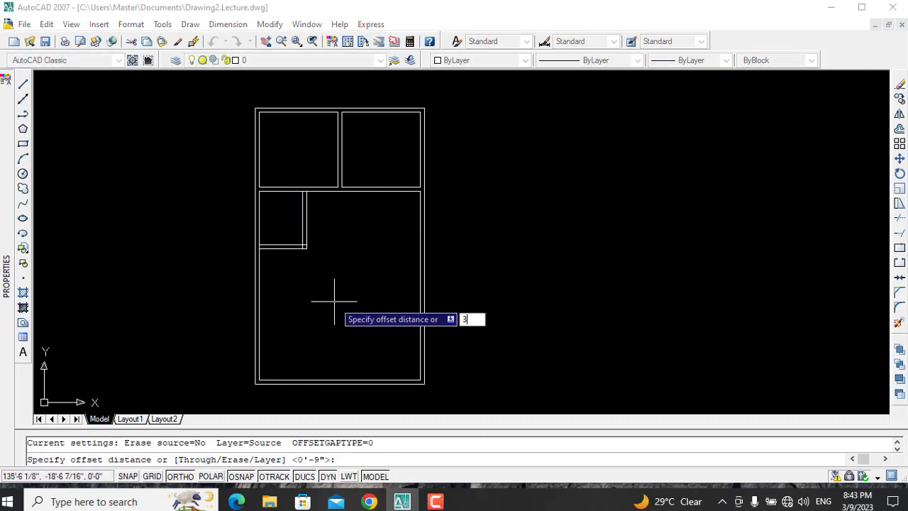
key("Return")
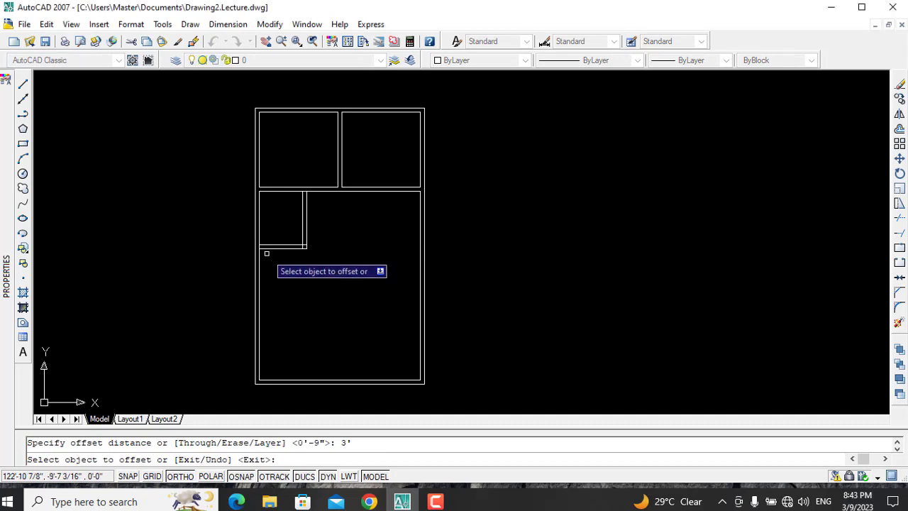
key("Escape")
key("Return")
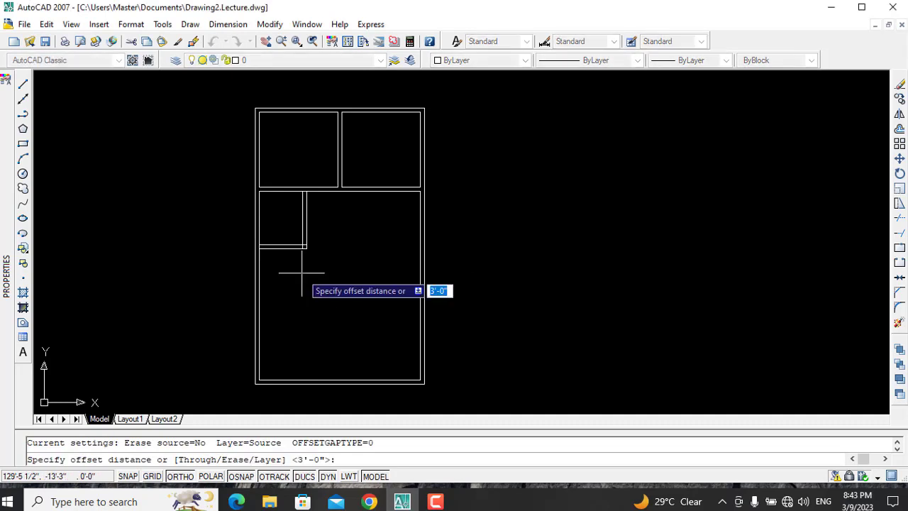
type("6")
key("Return")
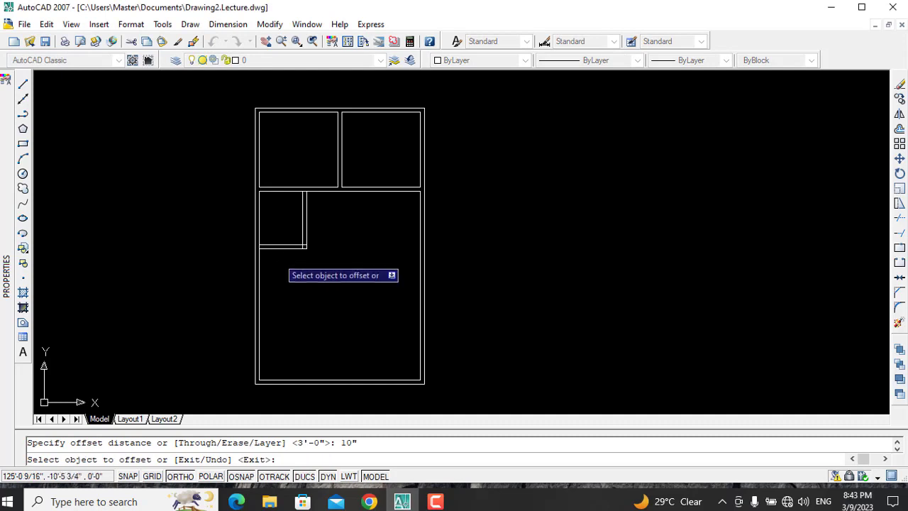
left_click(284, 248)
left_click(296, 270)
left_click(280, 253)
left_click(282, 284)
Continue offsetting stair lines downward to add the remaining treads.
left_click(280, 256)
left_click(280, 299)
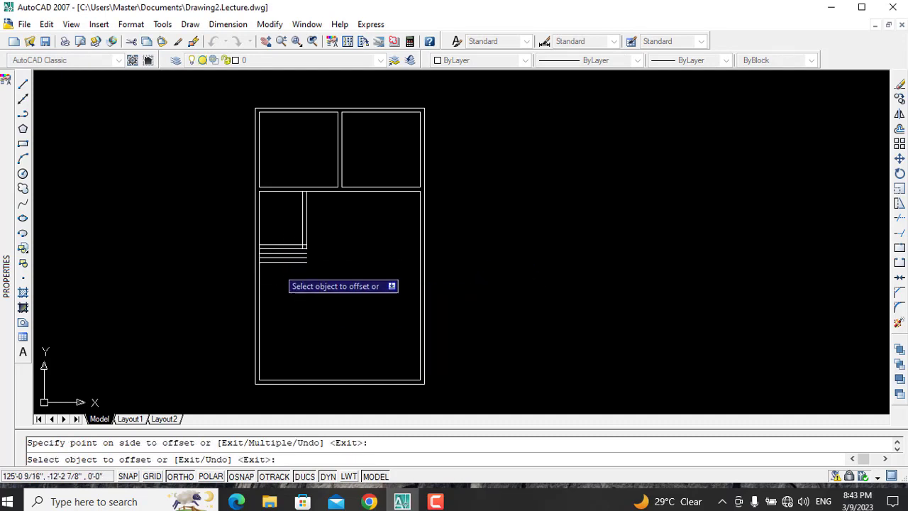
left_click(291, 260)
left_click(277, 266)
left_click(276, 279)
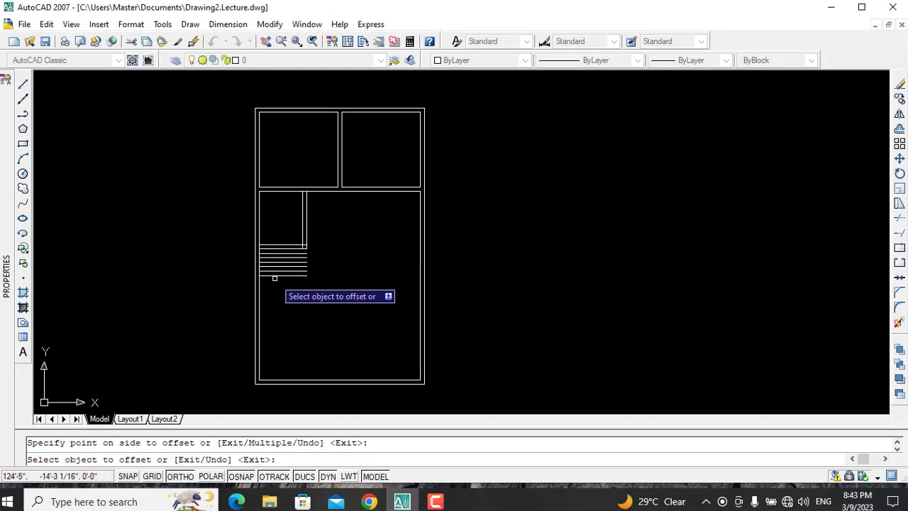
left_click(274, 276)
left_click(292, 302)
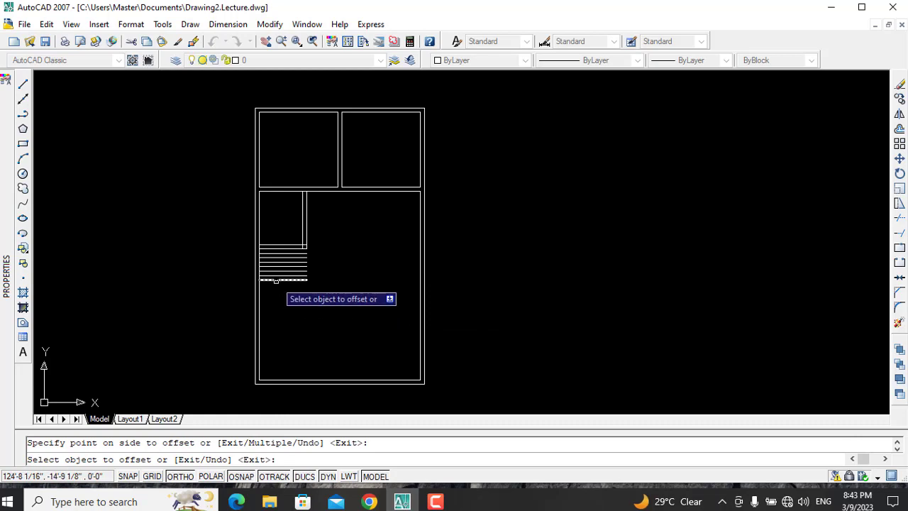
key("Escape")
Offset the bottom stair line 3' down to form the landing.
key("Return")
type("3'")
key("Return")
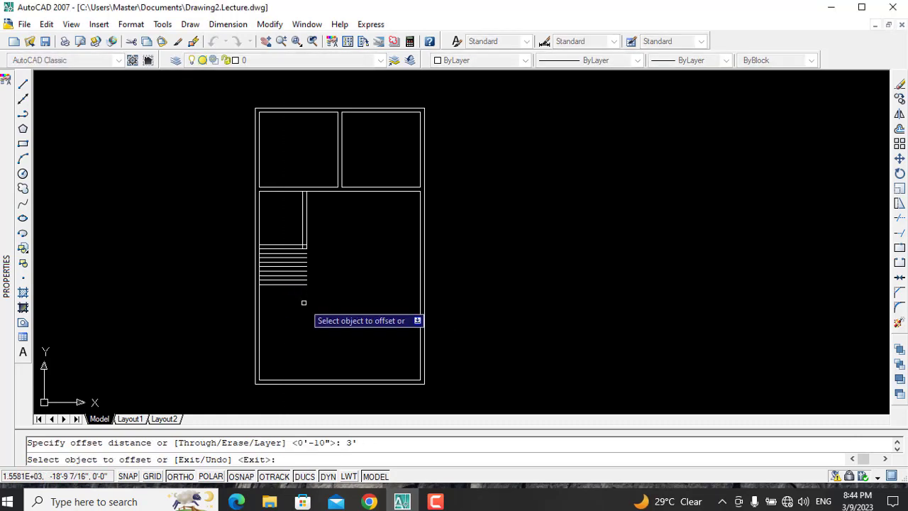
left_click(298, 283)
left_click(293, 333)
key("Escape")
Draw a short line closing the landing box beside the stairs.
type("l")
key("Return")
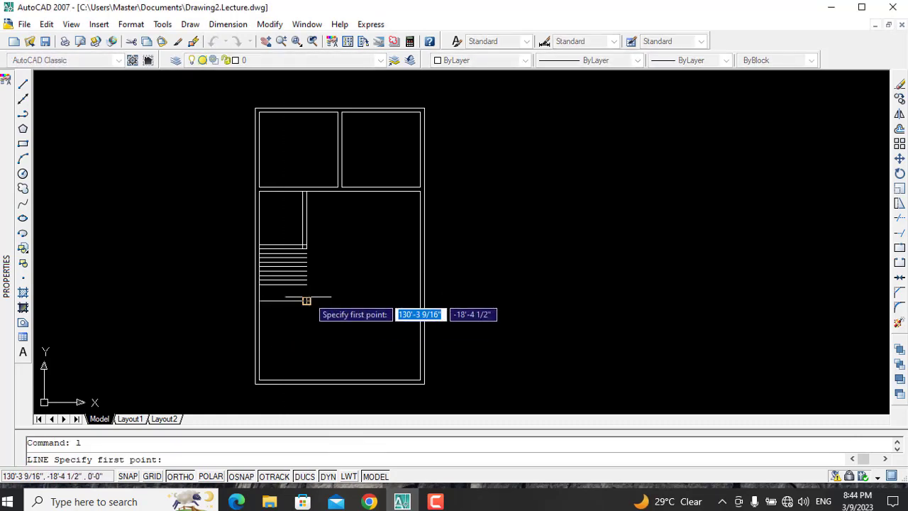
left_click(306, 300)
left_click(307, 285)
key("Escape")
Fill the landing box with 10" tread lines.
type("o")
key("Return")
type("10\"")
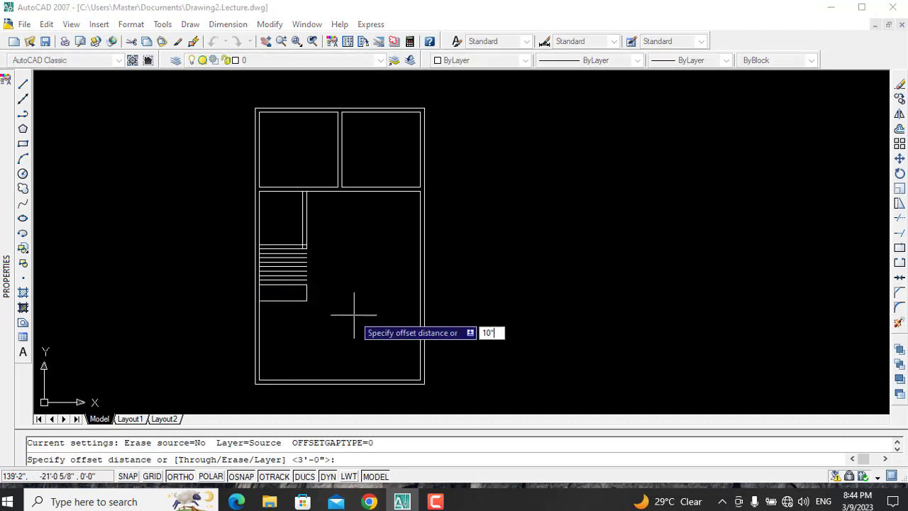
key("Return")
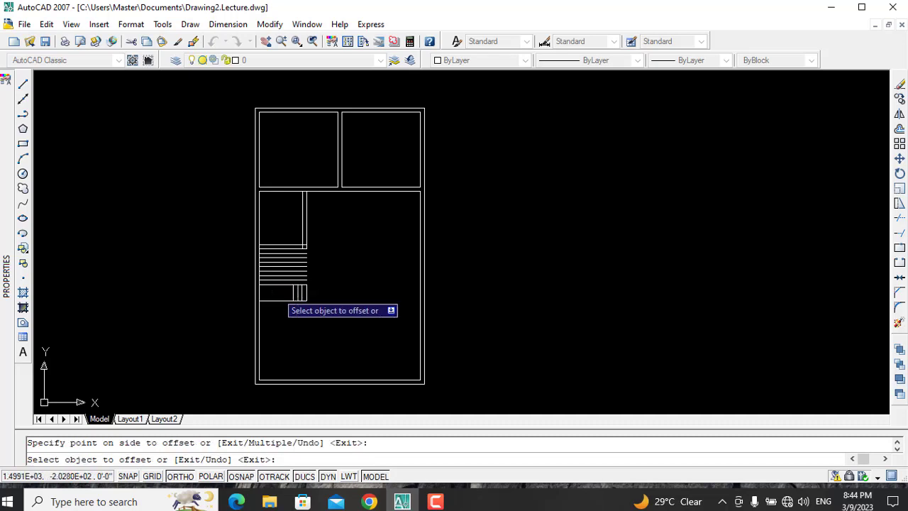
left_click(288, 294)
left_click(266, 294)
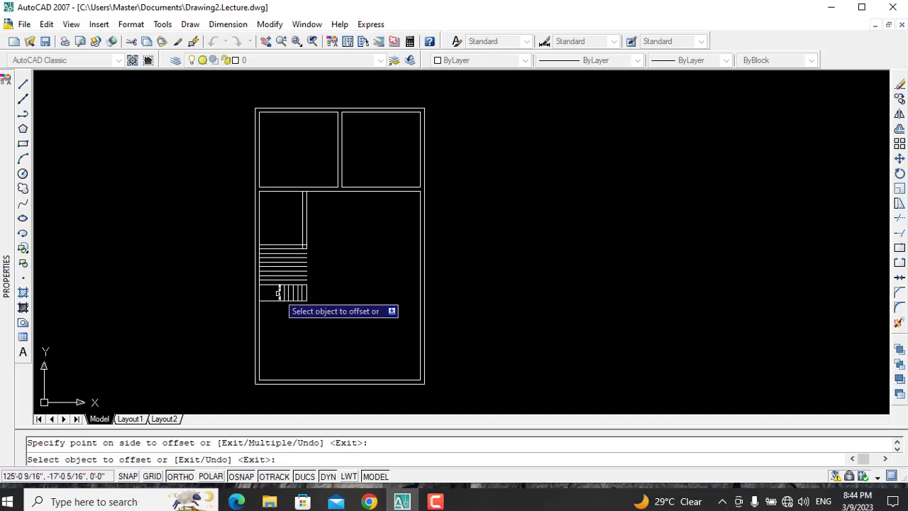
key("Escape")
Add a line 3" inside the left wall.
type("o")
key("Return")
type("3")
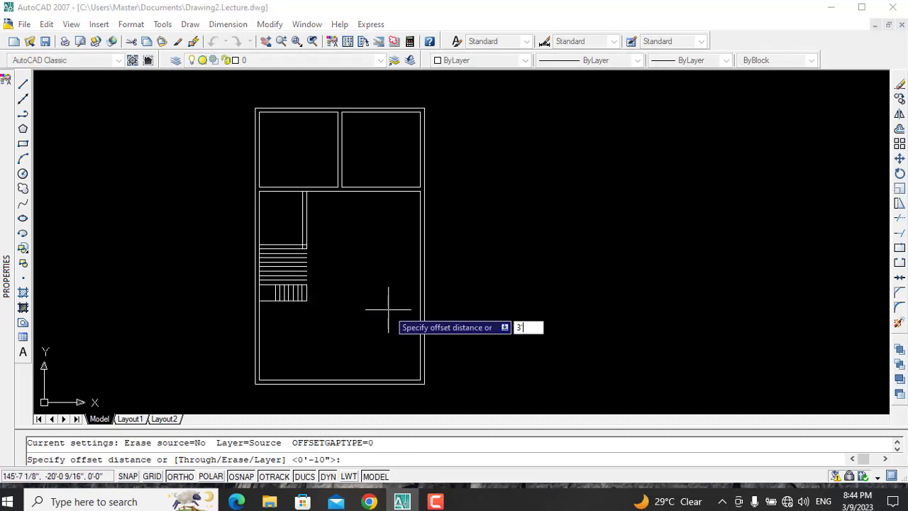
key("Return")
left_click(260, 287)
left_click(270, 288)
key("Escape")
Trim the top and bottom ends of the new wall line beside the stair.
type("tr")
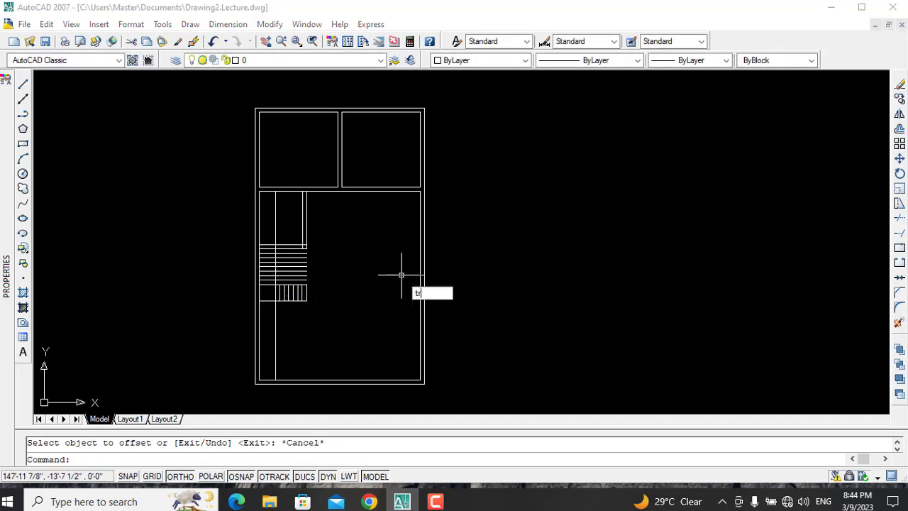
key("Return")
key("Return")
left_click(275, 225)
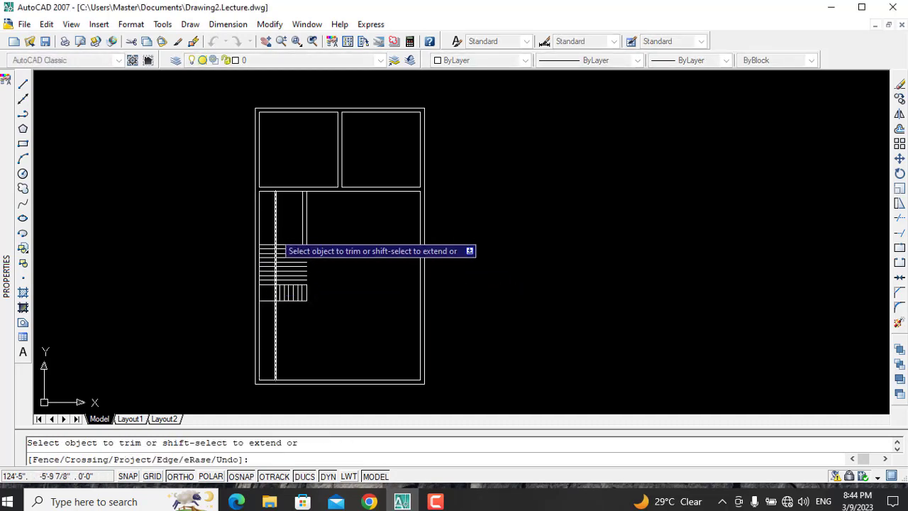
left_click(277, 330)
key("Escape")
Trim the stair lines that fall inside a crossing window.
type("tr")
key("Return")
key("Return")
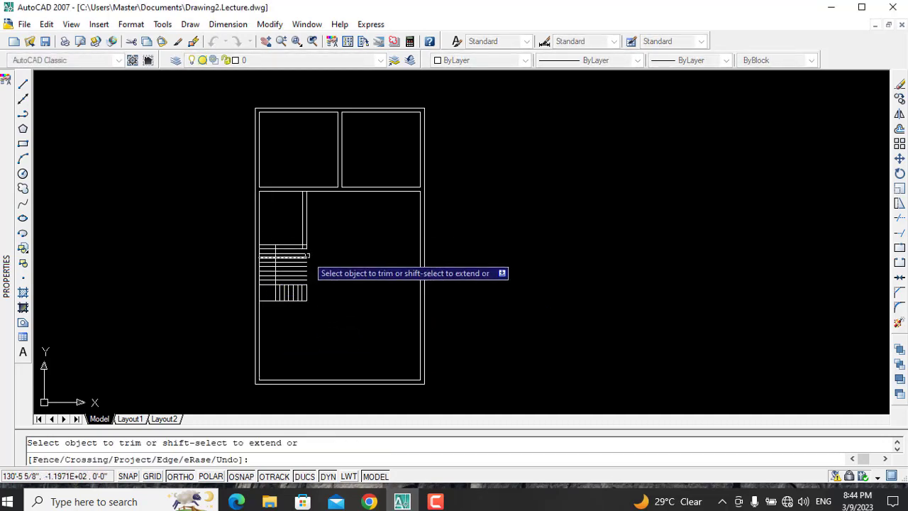
left_click(311, 254)
left_click(281, 281)
scroll(320, 259, "up", 3)
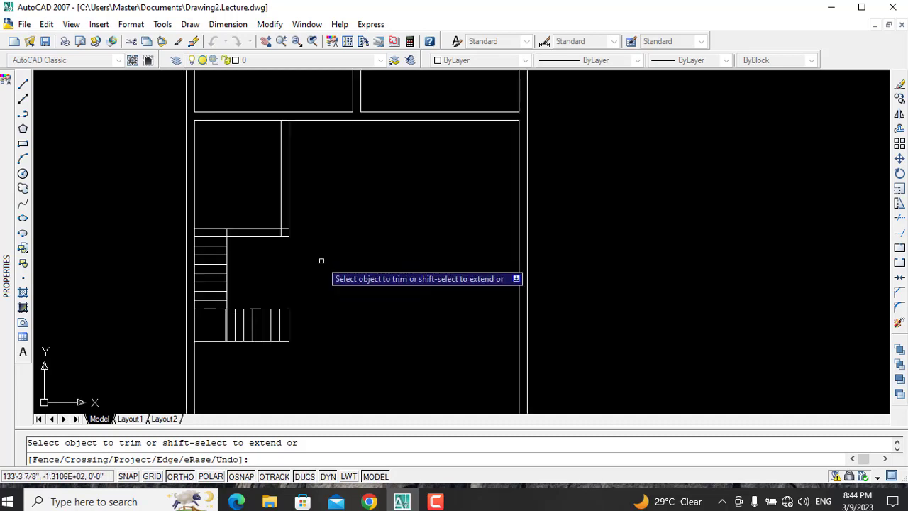
key("Escape")
Trim the right vertical stair line and the short piece of the top line.
key("Return")
key("Return")
left_click(286, 226)
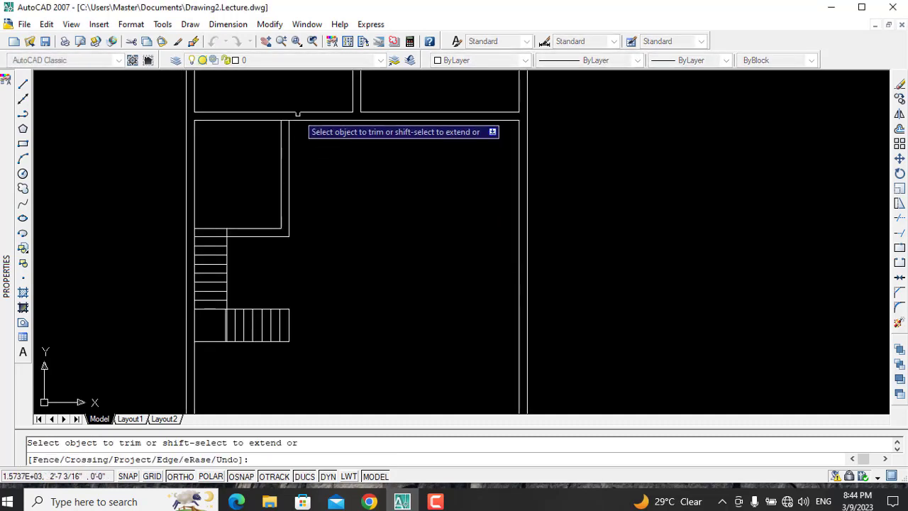
left_click(284, 120)
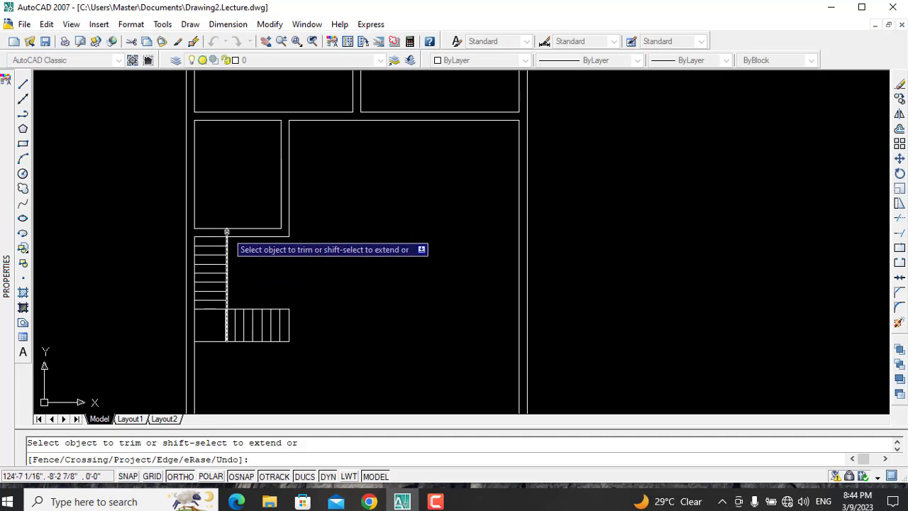
scroll(305, 280, "down", 2)
scroll(266, 295, "up", 3)
key("Escape")
Erase the leftover line below the stair.
type("e")
key("Return")
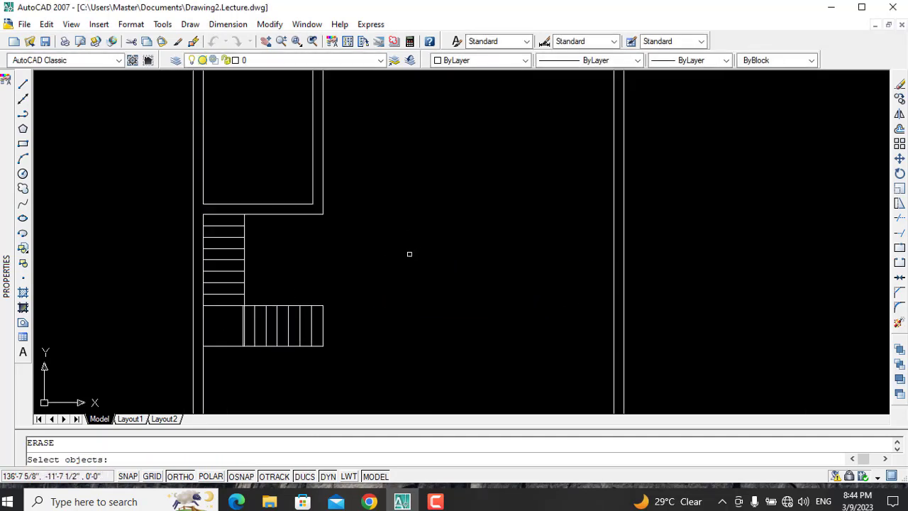
left_click(241, 310)
key("Return")
scroll(390, 280, "down", 3)
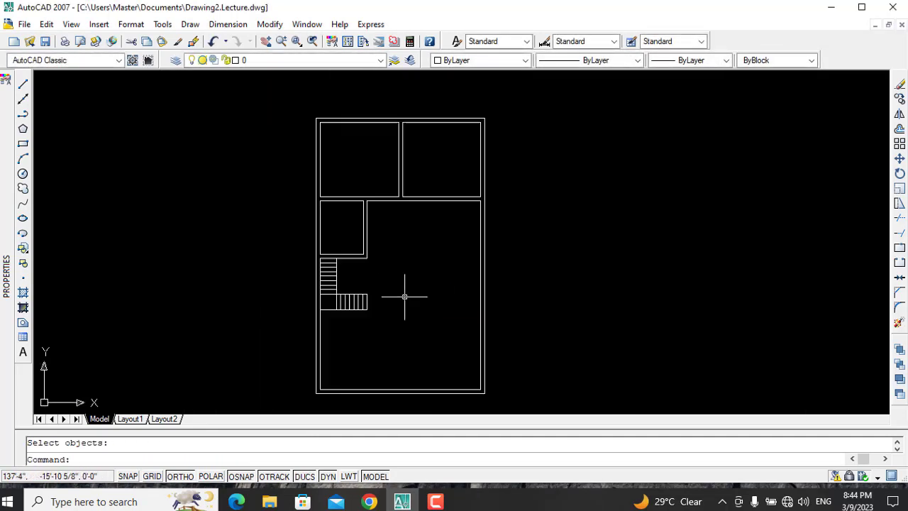
scroll(397, 308, "up", 2)
Pan to show the area below the stair and try a 6-unit offset, then cancel.
left_click(264, 42)
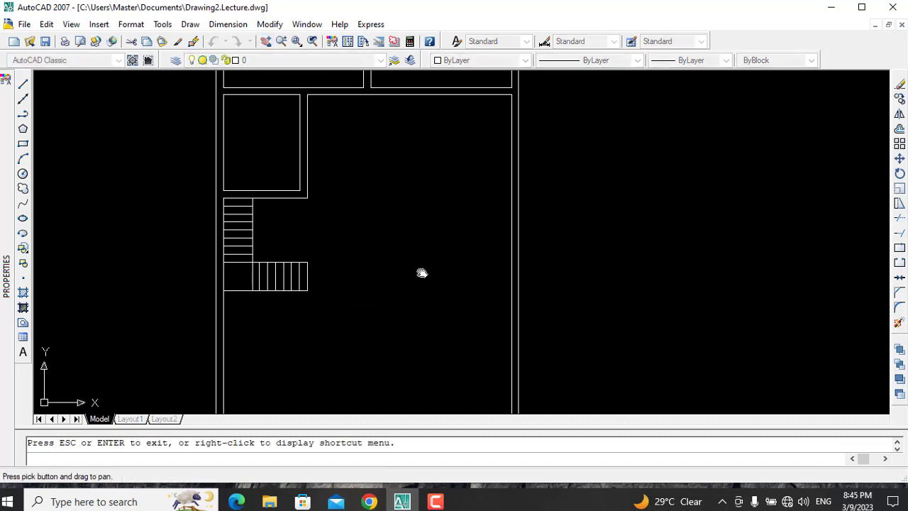
left_click_drag(421, 270, 418, 220)
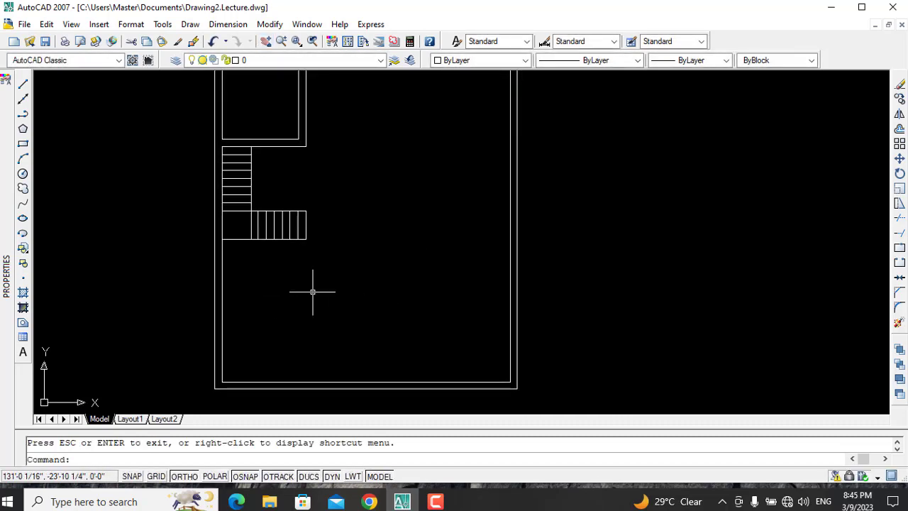
type("o")
key("Return")
type("6")
key("Return")
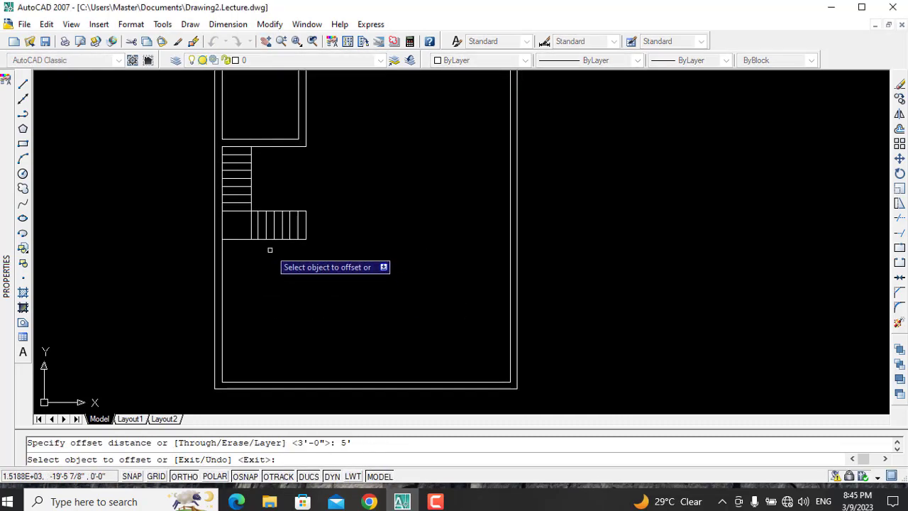
left_click(270, 239)
key("Escape")
Retry a 6-unit offset of the line below the stair, then cancel it.
type("o")
key("Return")
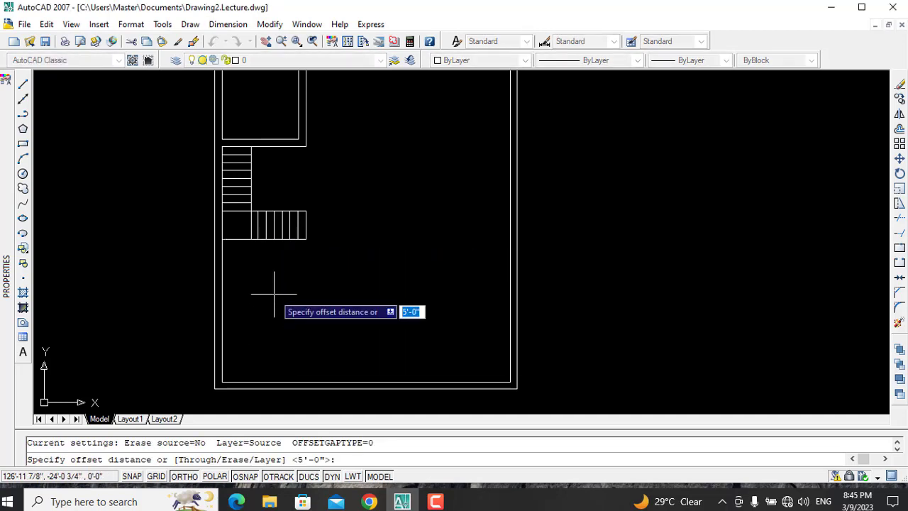
type("6")
key("Return")
left_click(256, 239)
key("Escape")
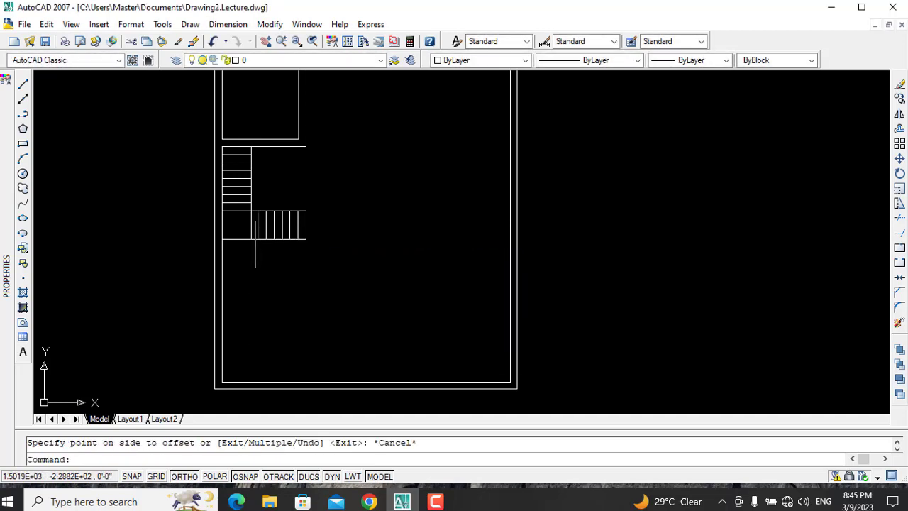
Offset the bottom stair line 9" downward.
type("o")
key("Return")
type("9")
key("Return")
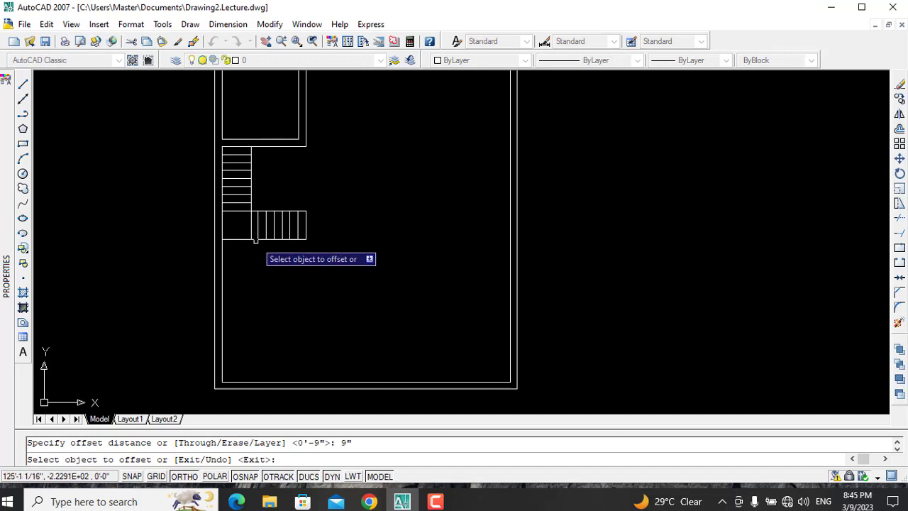
left_click(255, 240)
left_click(274, 268)
key("Escape")
Offset that new line 5' lower.
type("o")
key("Return")
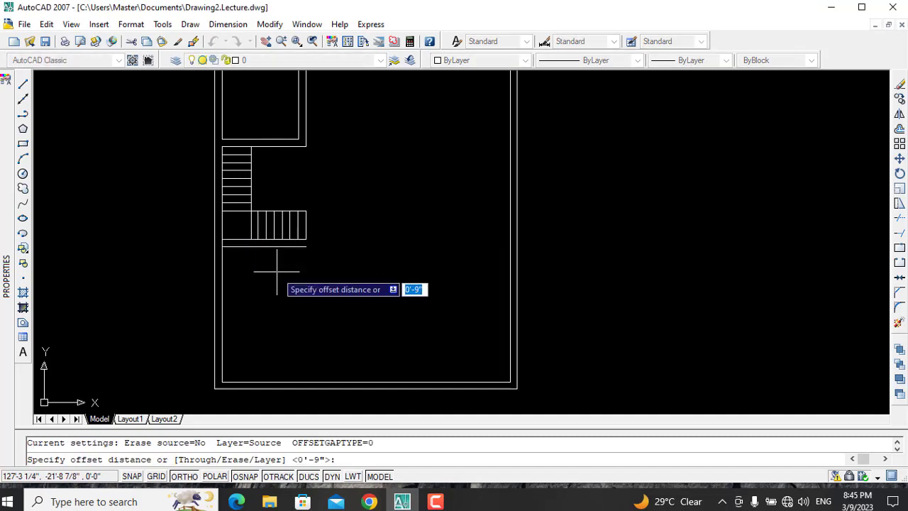
type("5'")
key("Return")
left_click(256, 247)
left_click(287, 322)
key("Escape")
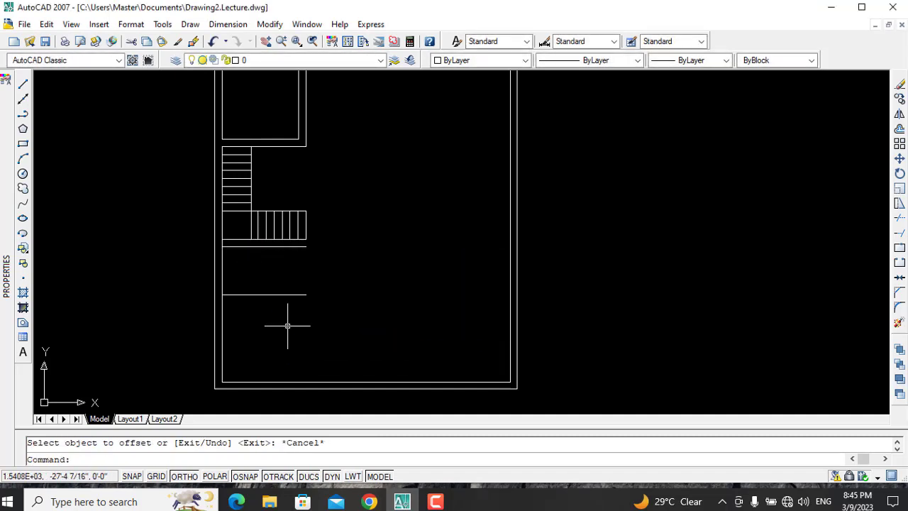
Offset the lowest new line another 9" below it.
key("o")
key("Return")
type("9")
key("Return")
left_click(276, 295)
left_click(274, 312)
key("Escape")
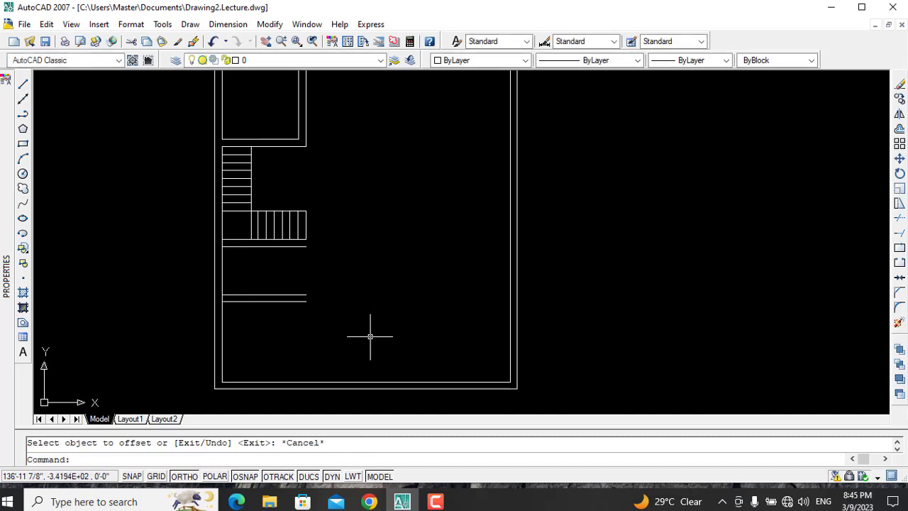
Check a distance between the new lines with DIST and zoom out.
type("d")
key("Return")
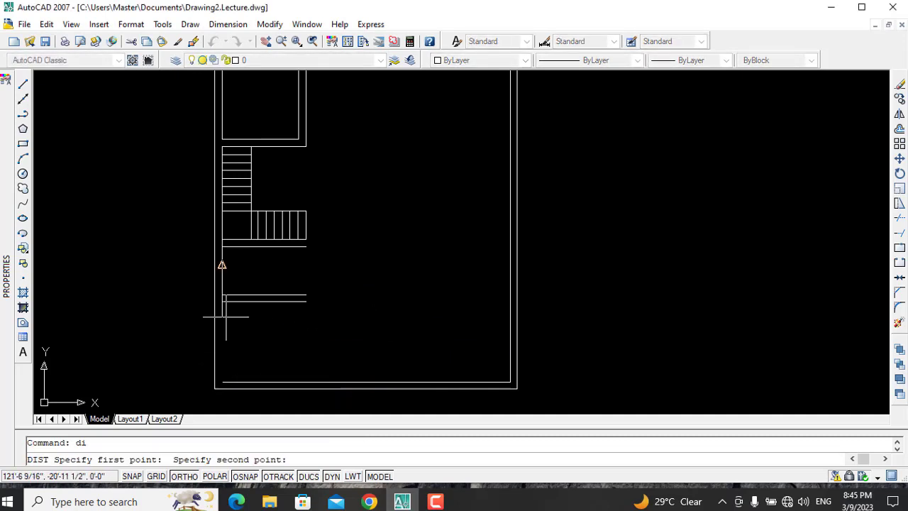
left_click(224, 301)
key("Escape")
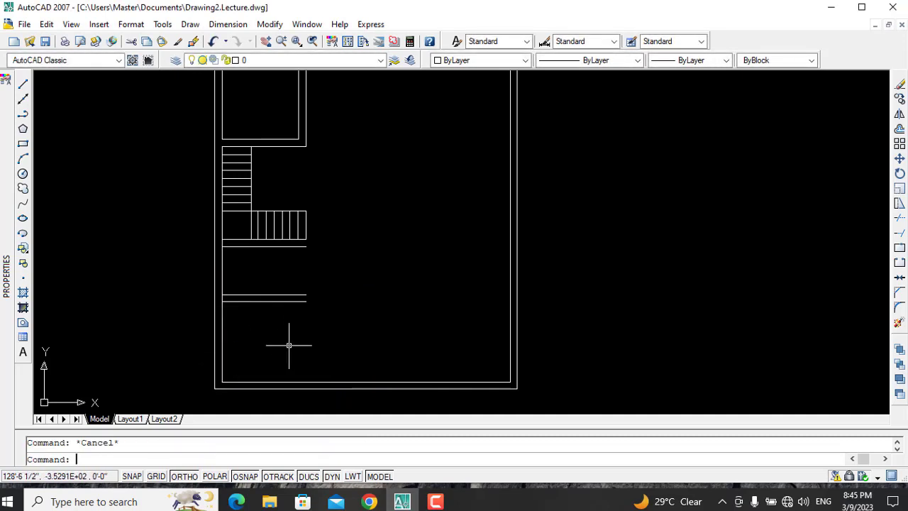
scroll(289, 345, "down", 2)
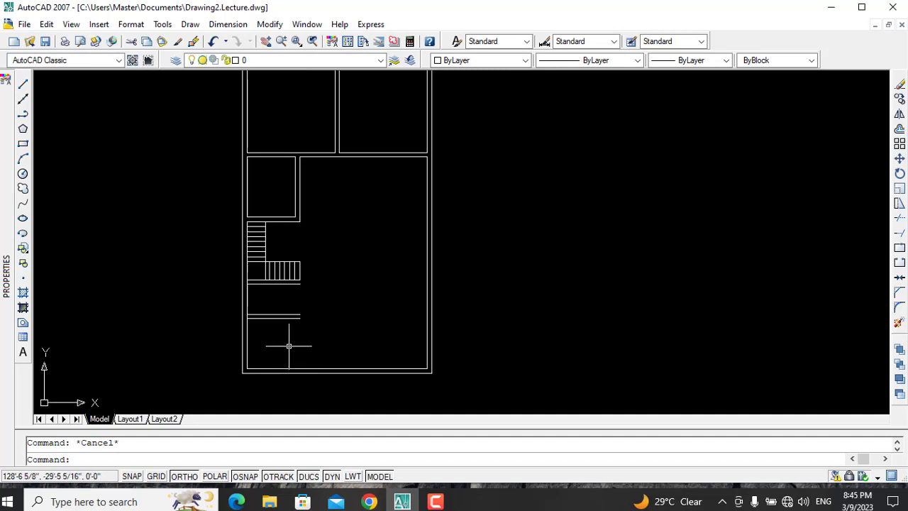
Try moving the stair lines by a distance of 2, then cancel.
type("m")
key("Return")
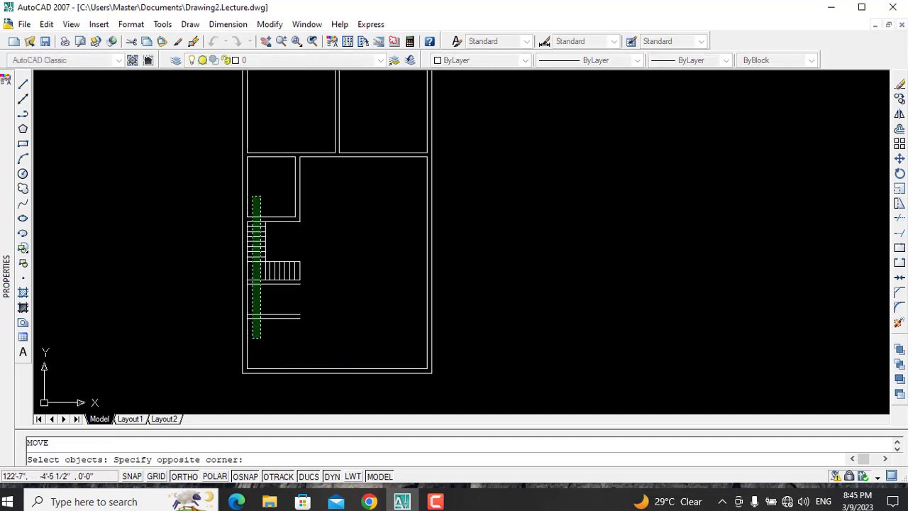
left_click(253, 197)
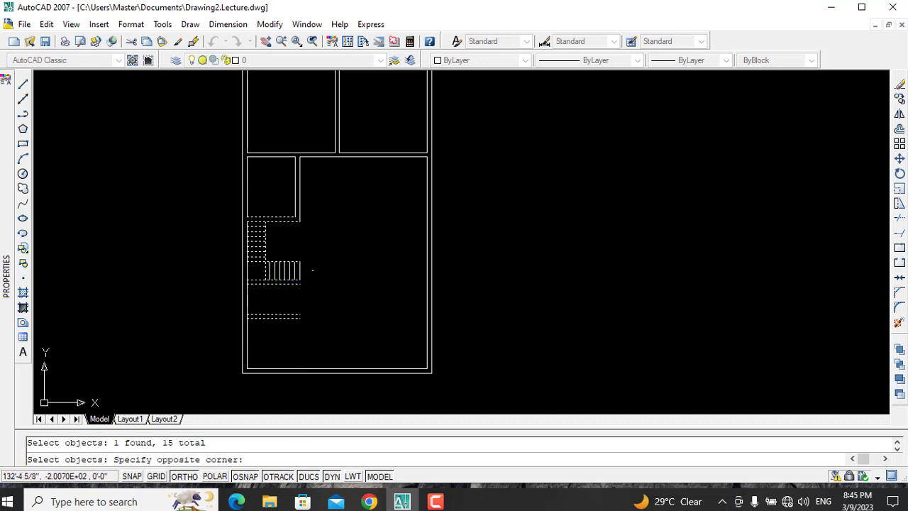
key("Return")
left_click(248, 215)
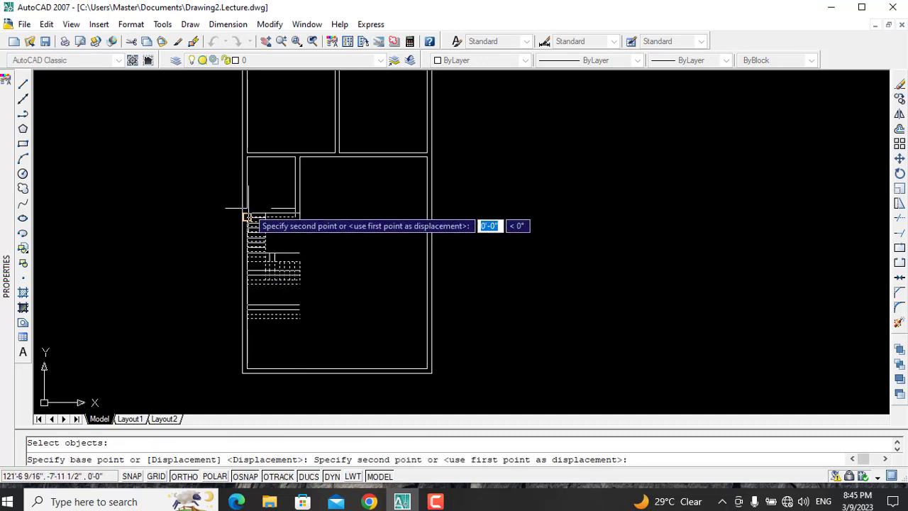
type("2")
key("Return")
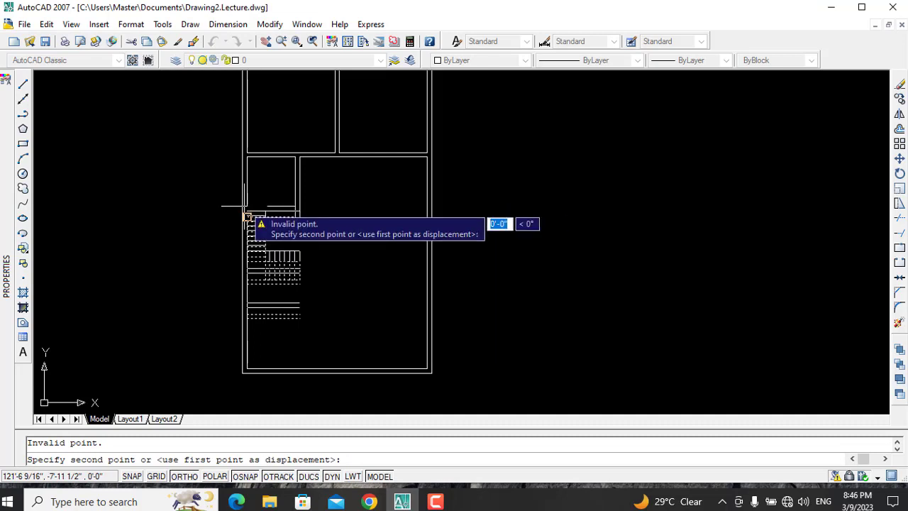
key("Escape")
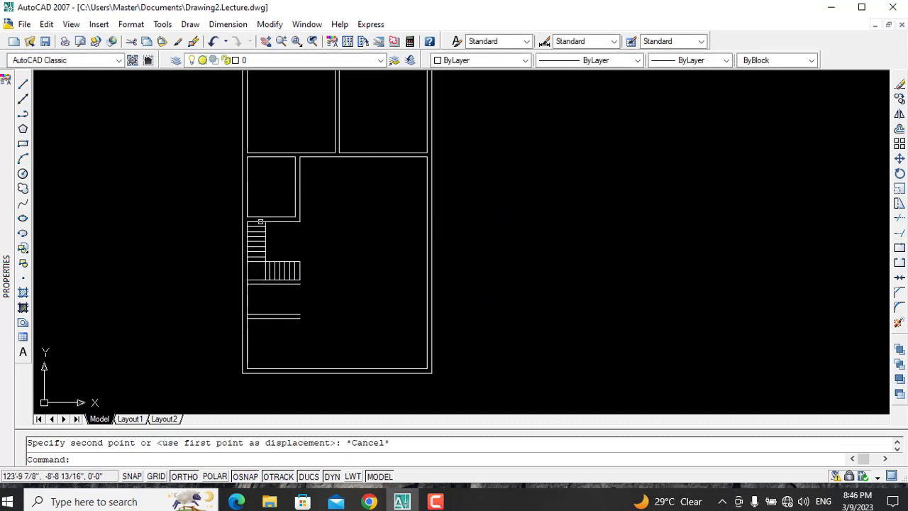
Reselect the stair lines for a displacement move, then cancel it.
key("Return")
type("d")
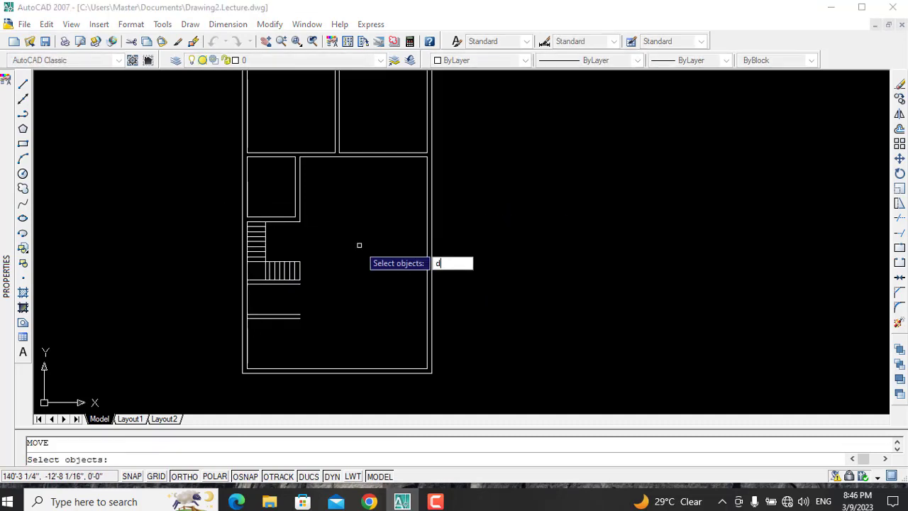
key("Escape")
type("m")
key("Return")
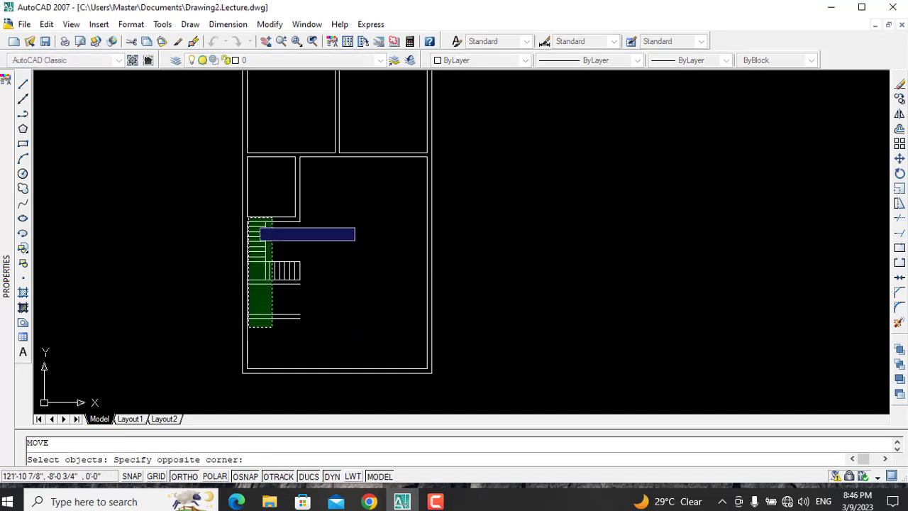
left_click(247, 217)
left_click(269, 273)
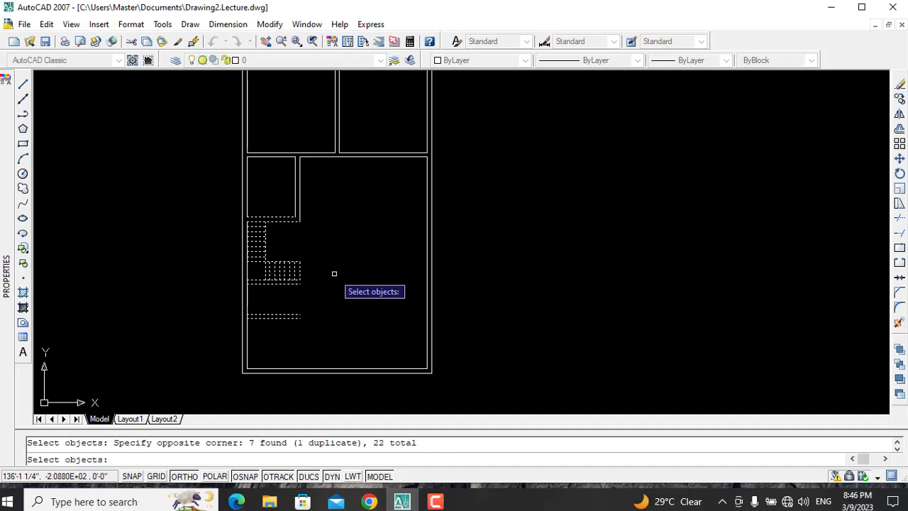
key("Return")
type("d")
key("Return")
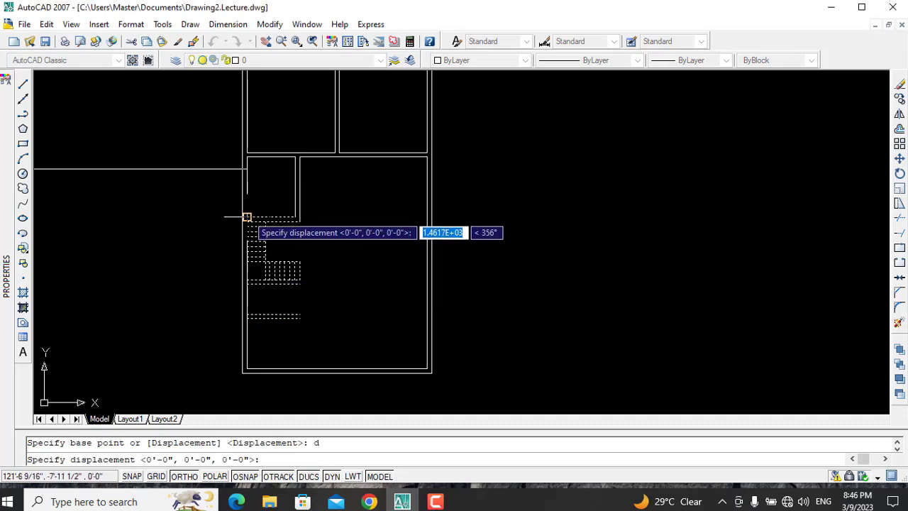
key("Escape")
Start MOVE and window-select the stair treads and landing lines.
type("m")
key("Return")
left_click(278, 314)
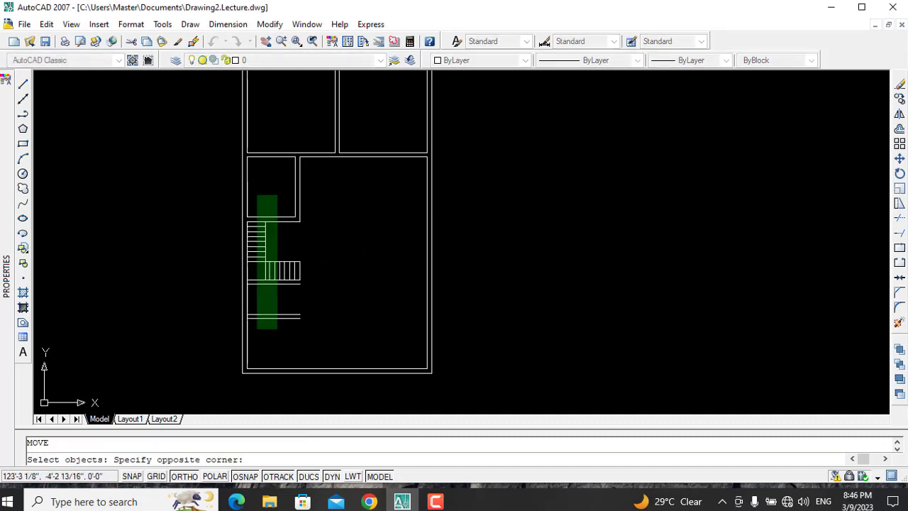
left_click(257, 194)
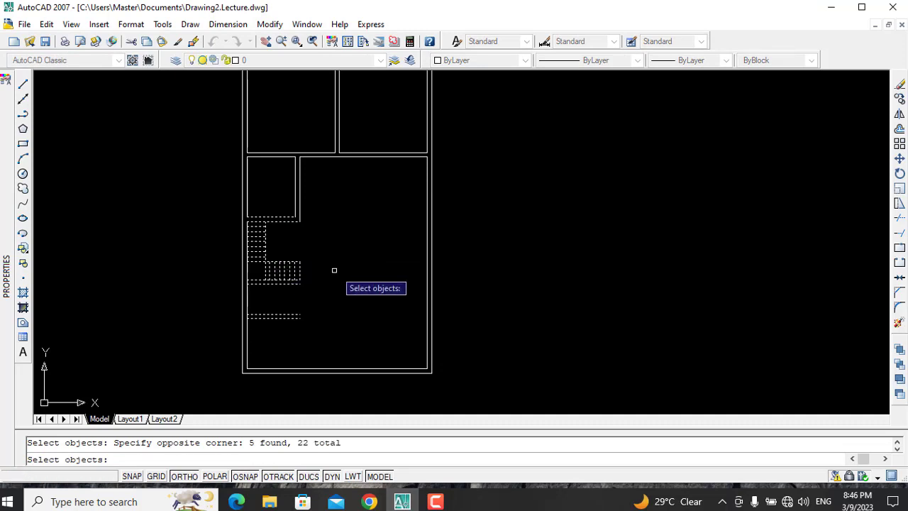
Attempt moving the selected stair 2' from a base point; the move fails and is cancelled.
key("Return")
left_click(248, 202)
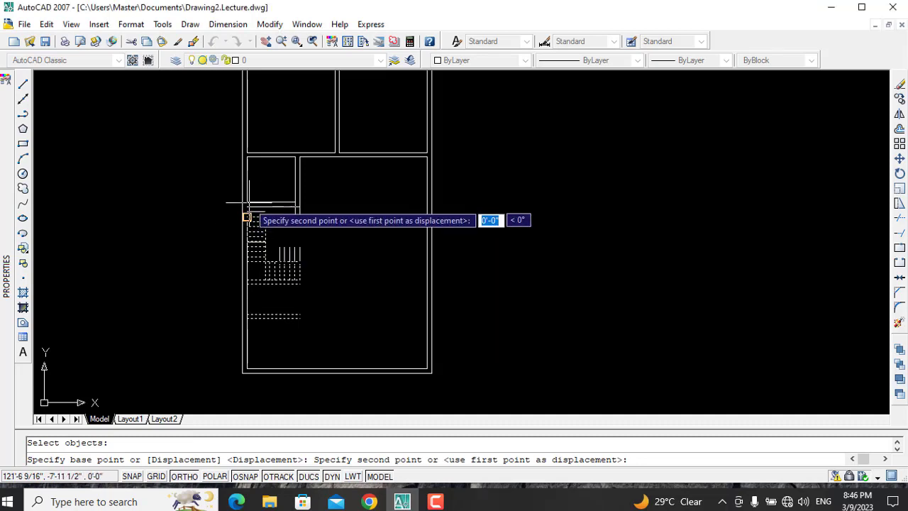
type("2'")
key("Return")
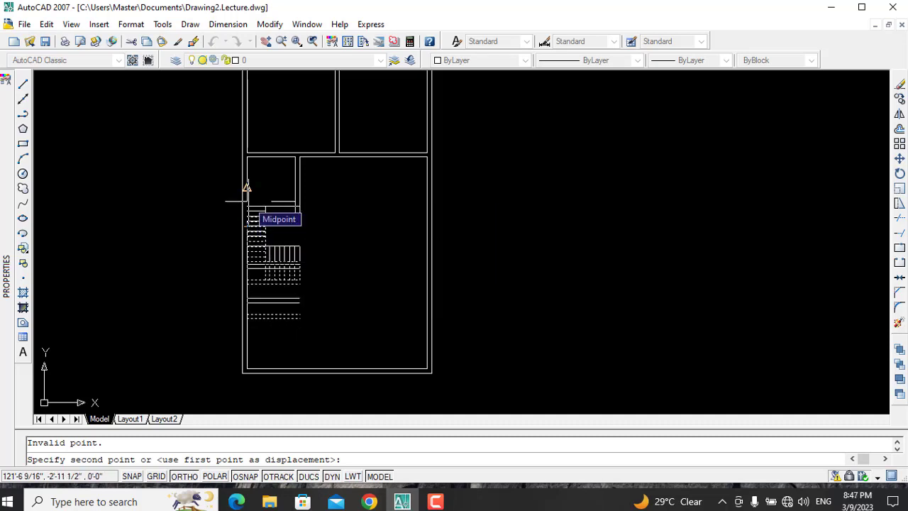
key("Return")
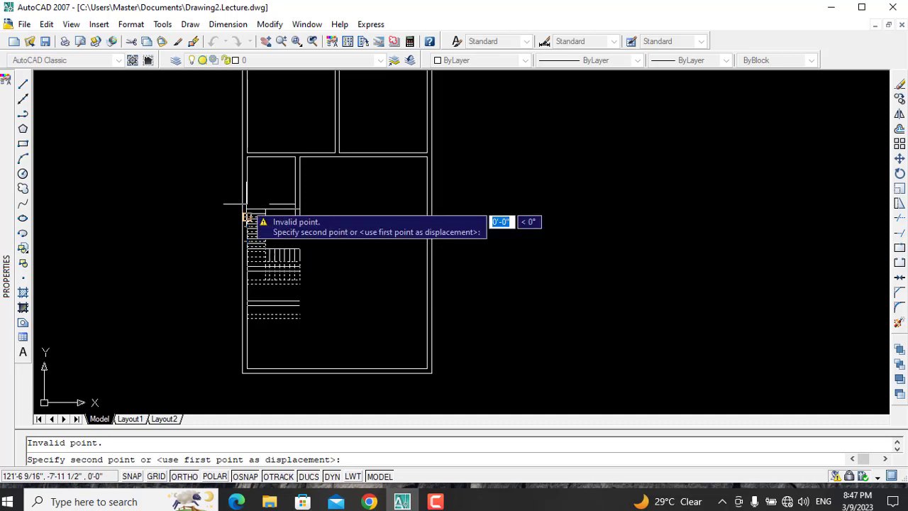
key("Escape")
Reselect the stair lines with a window, then cancel the move.
key("Return")
left_click(263, 221)
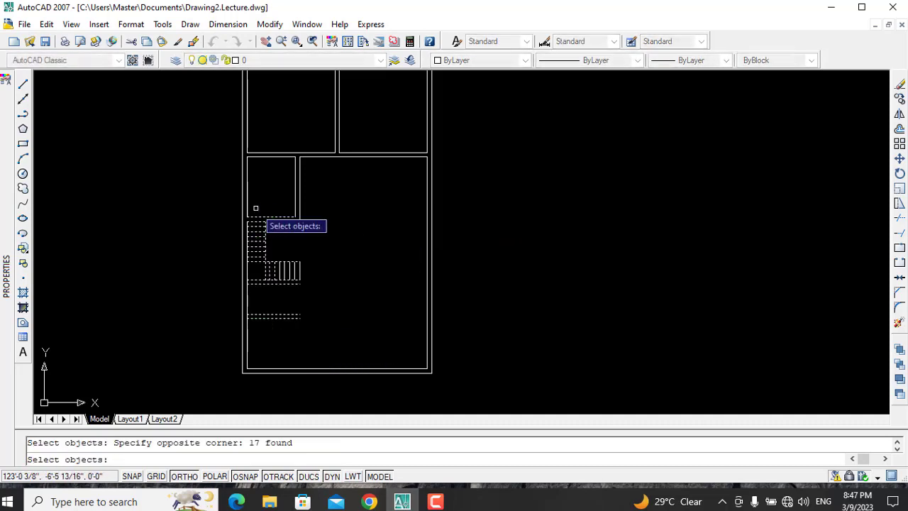
key("Return")
key("Escape")
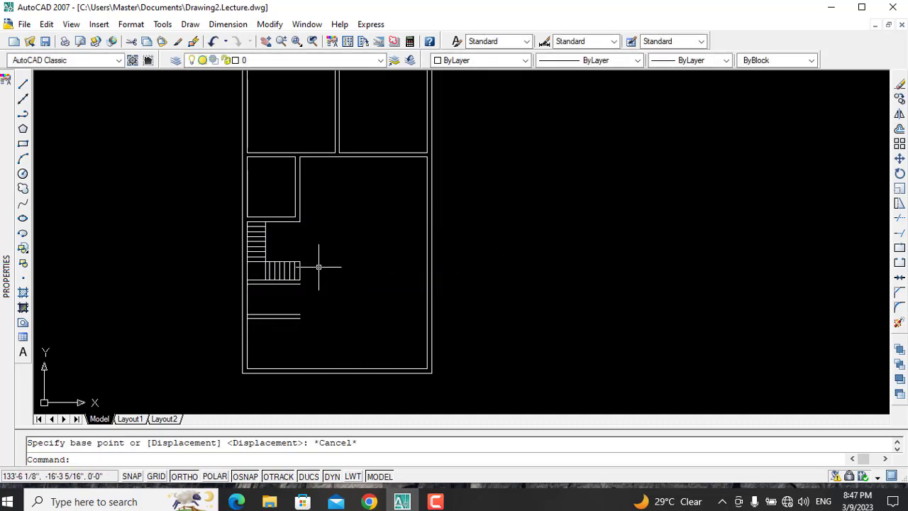
Move the 17 stair objects 2' up from the wall corner, then start DIST.
key("Return")
left_click(249, 326)
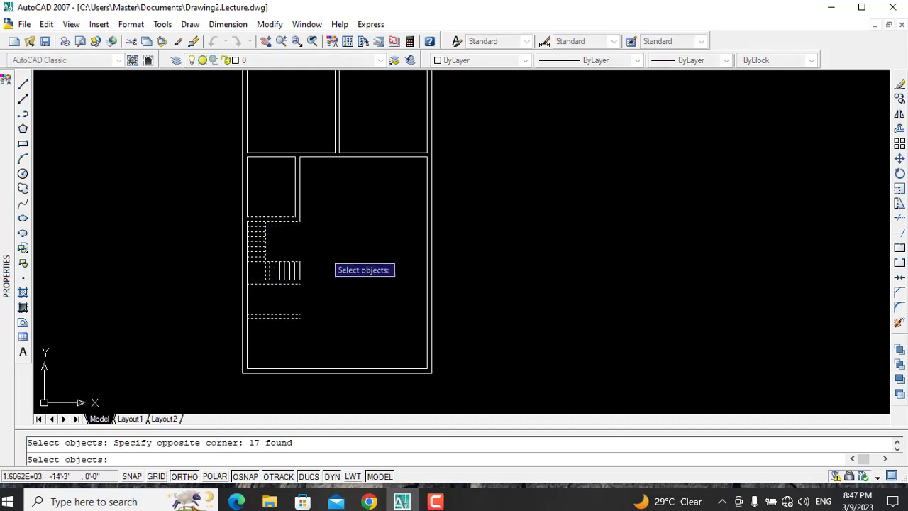
key("Return")
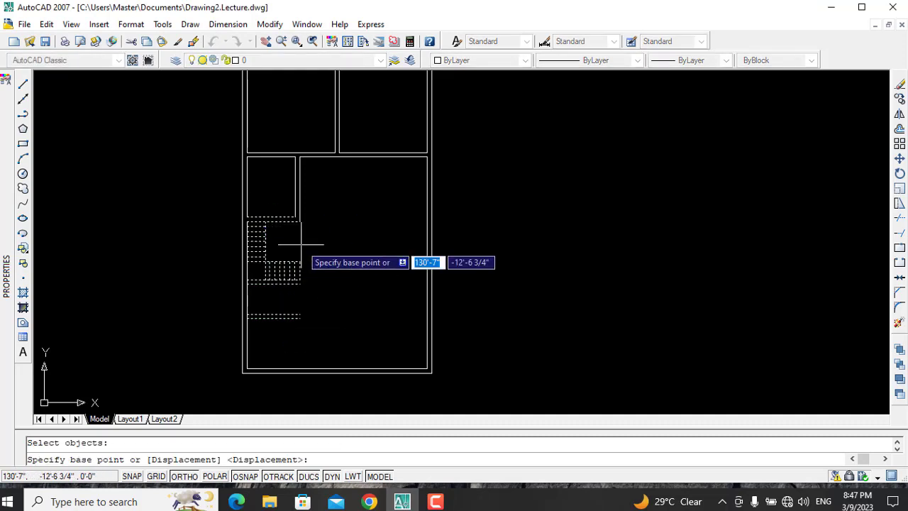
left_click(247, 217)
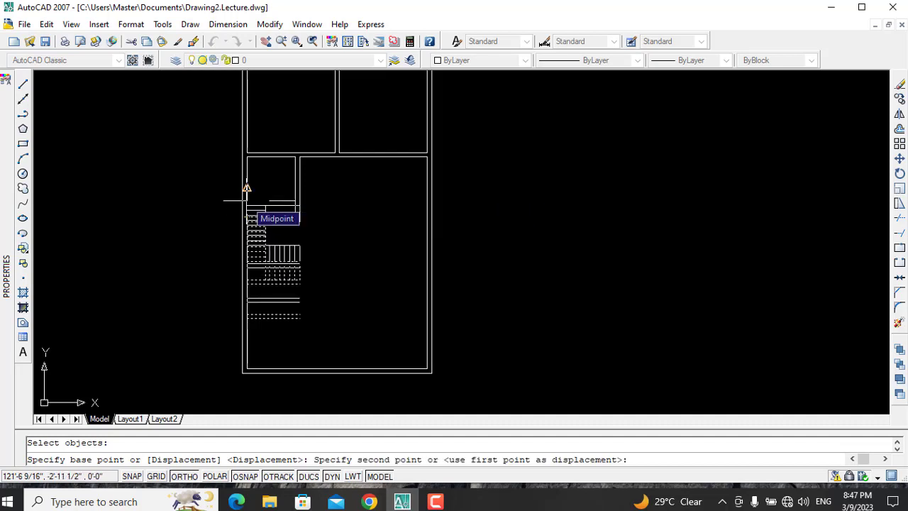
type("2'")
key("Return")
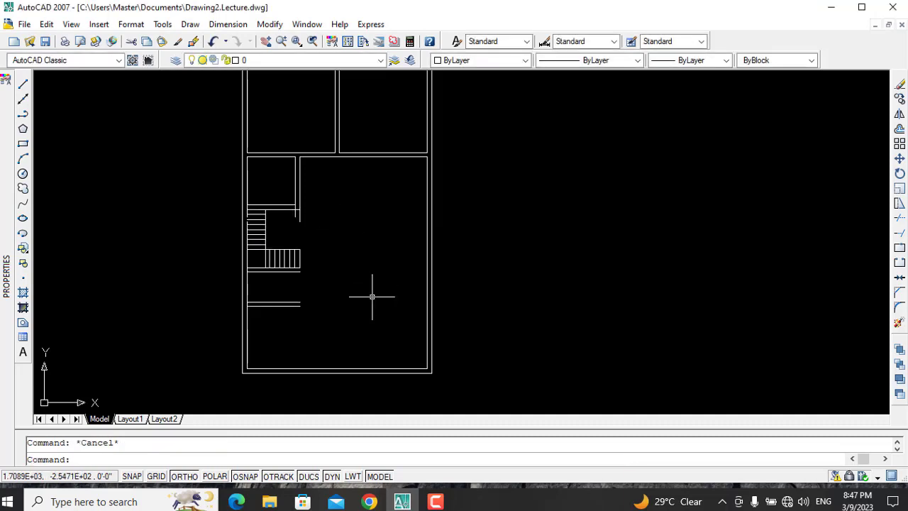
type("di")
key("Return")
Measure the 10'-4" room depth and trim the short wall line beside the stair.
scroll(248, 307, "up", 3)
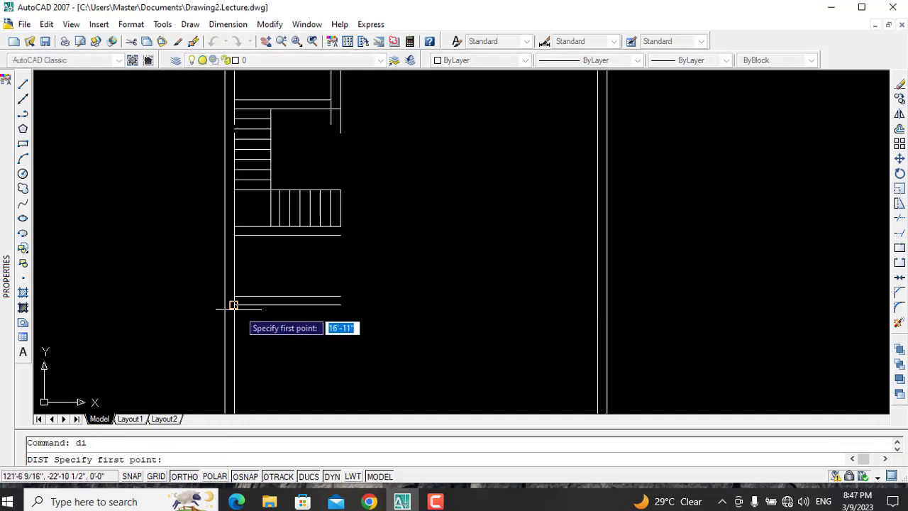
left_click(233, 304)
scroll(245, 373, "down", 2)
left_click(243, 390)
key("Escape")
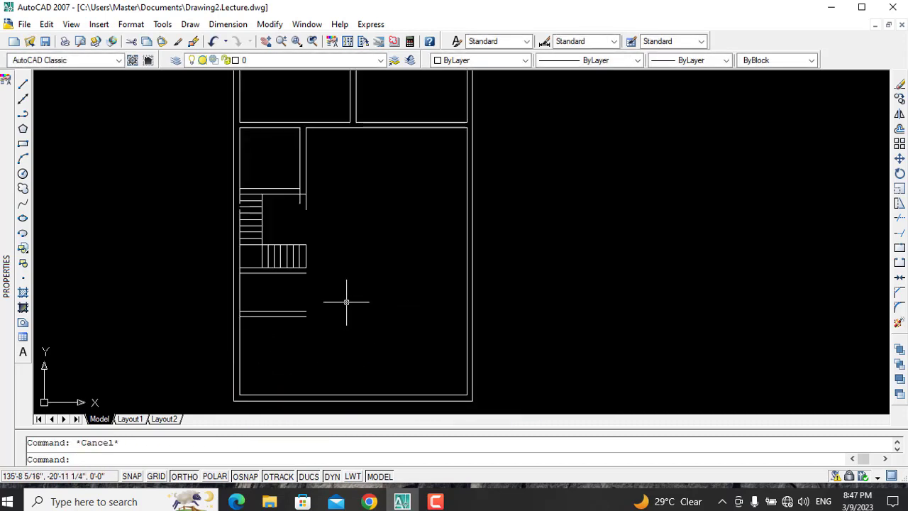
type("tr")
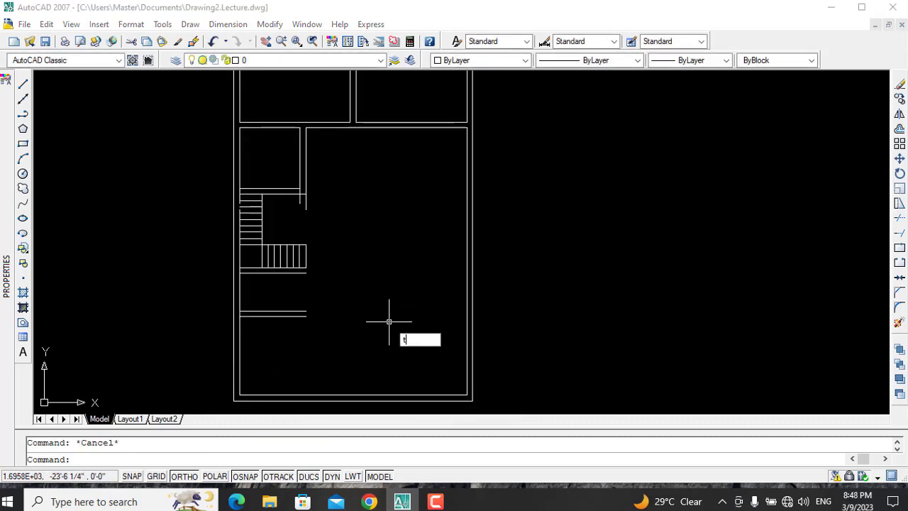
key("Return")
key("Return")
left_click(239, 313)
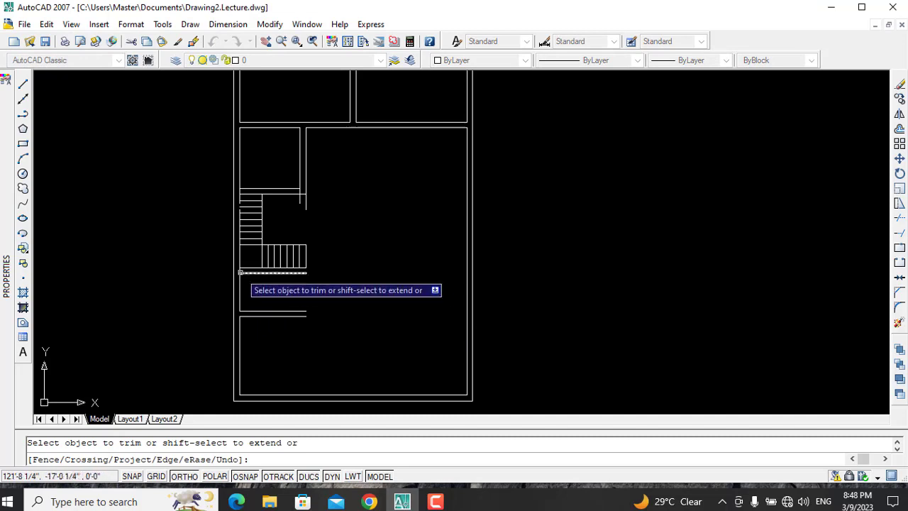
key("Escape")
Offset the two left wall lines 14 to the right to start the new partition.
type("o")
key("Return")
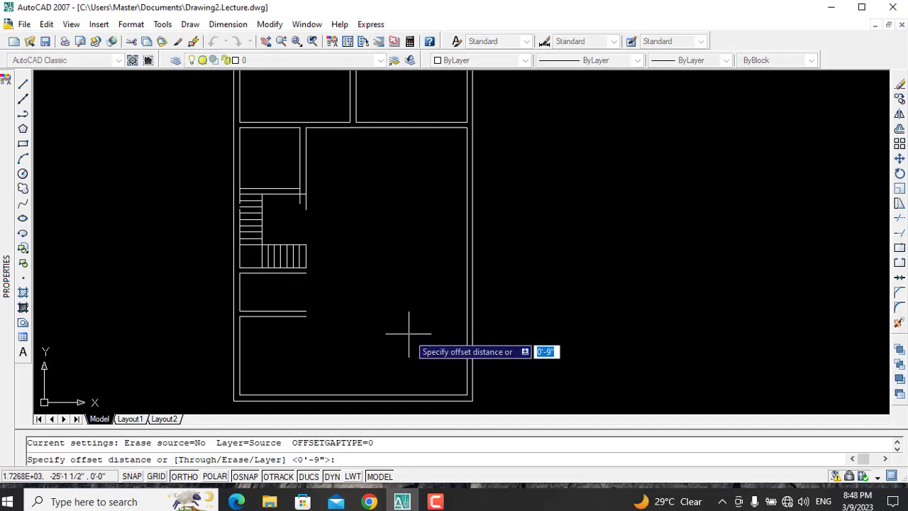
type("14")
key("Return")
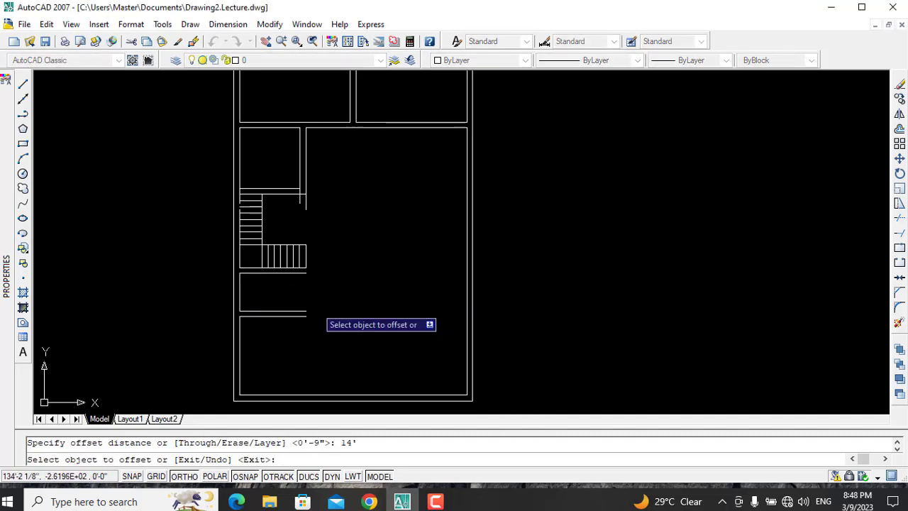
left_click(240, 291)
left_click(329, 298)
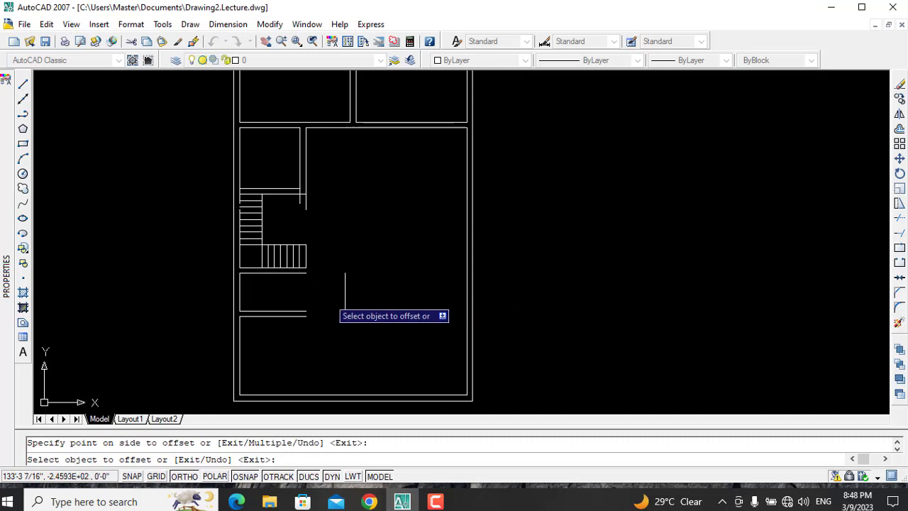
left_click(241, 328)
left_click(376, 336)
key("Escape")
Extend the stair-bottom and room lines to the new offset line.
key("Return")
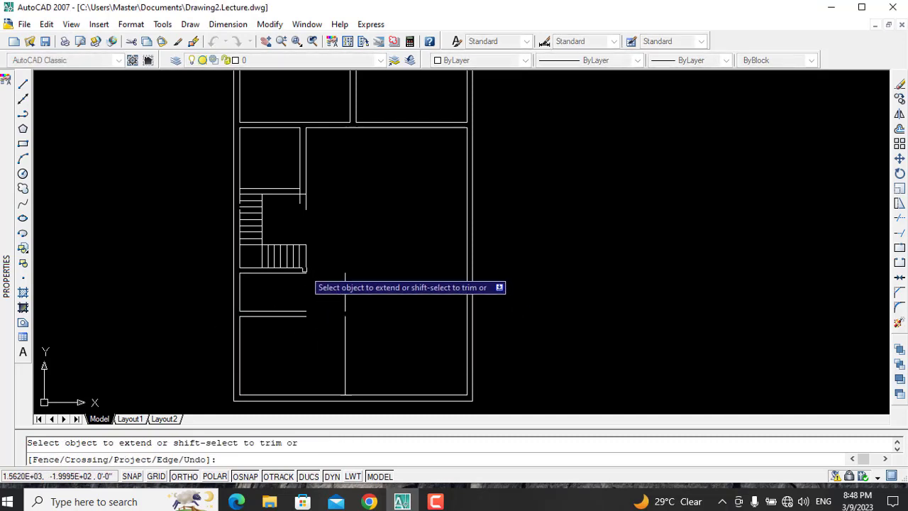
left_click(305, 267)
left_click(303, 274)
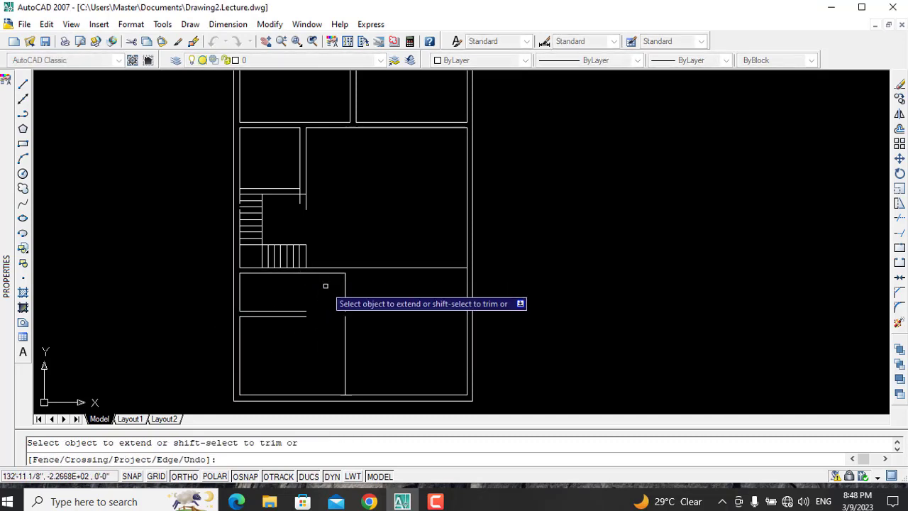
left_click(304, 317)
left_click(301, 310)
key("Escape")
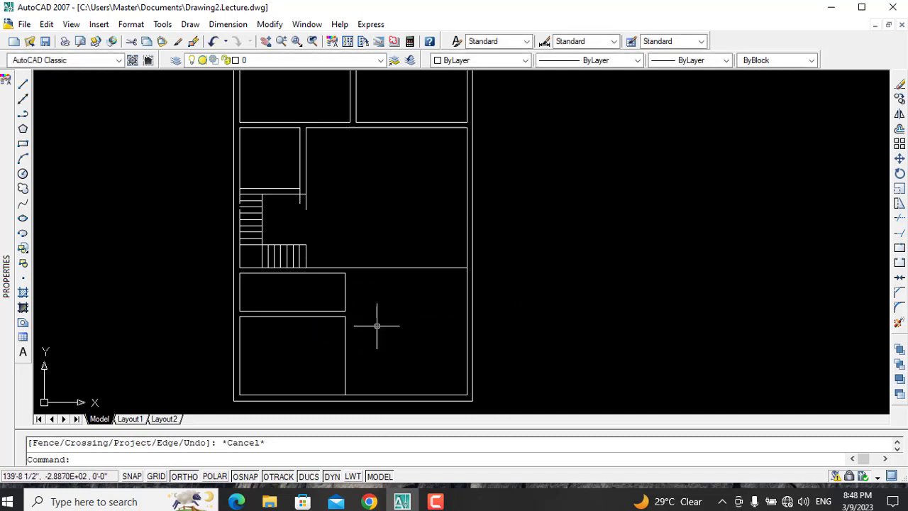
Offset the new vertical wall line 9" to the right to make it double-line.
type("o")
key("Return")
type("9\"")
key("Return")
left_click(346, 346)
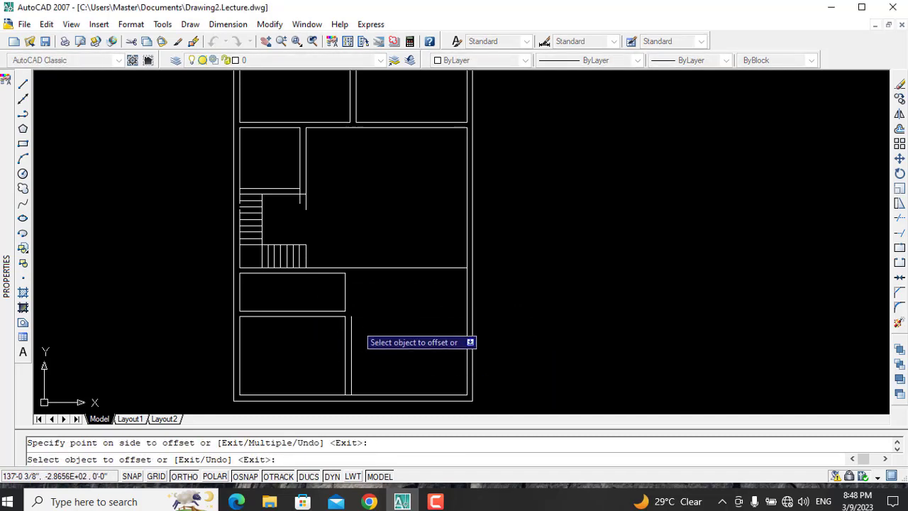
left_click(386, 298)
key("Escape")
Extend the horizontal wall lines to the new right wall line.
type("ex")
key("Return")
key("Return")
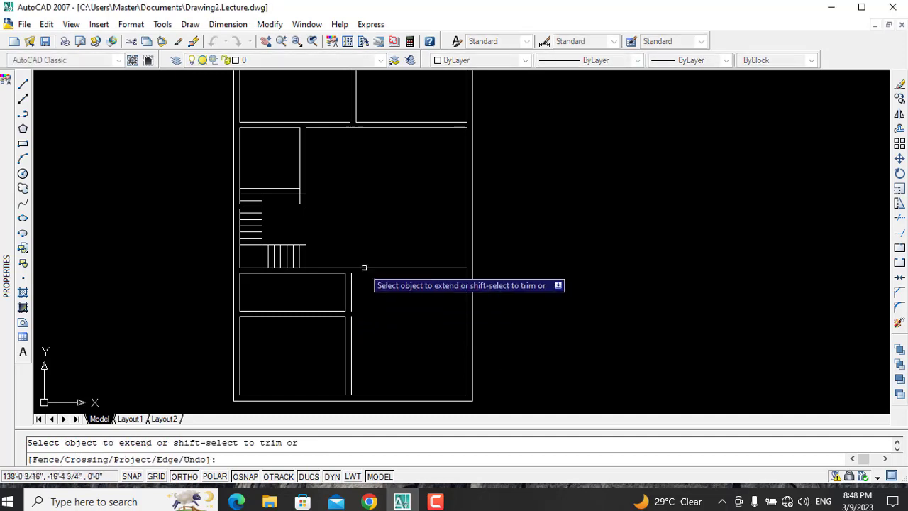
left_click(364, 267)
left_click(351, 280)
key("Escape")
key("Return")
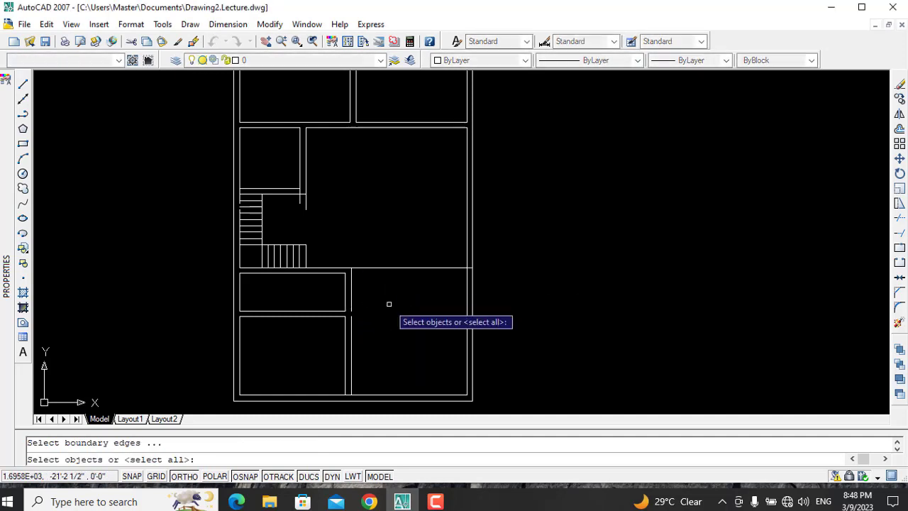
key("Return")
key("Escape")
Trim the horizontal line beyond the new wall and the overhanging wall end.
type("tr")
key("Return")
key("Return")
left_click(388, 268)
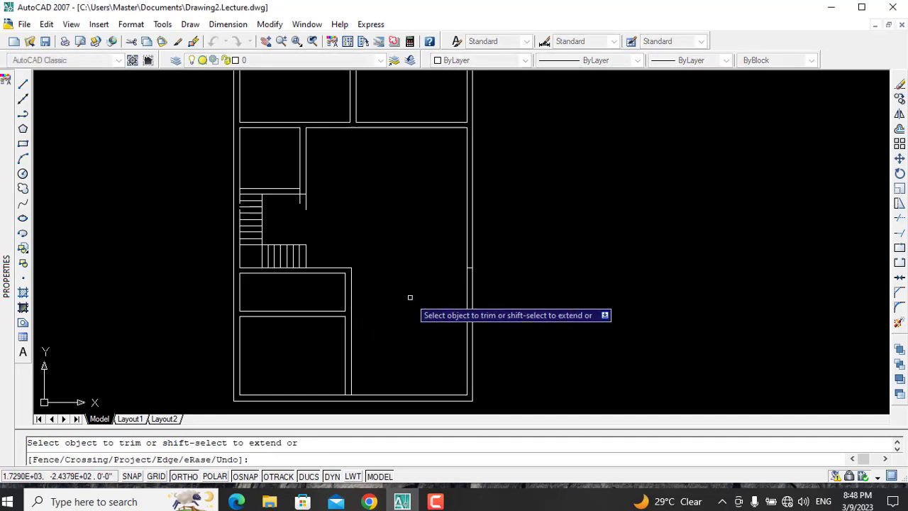
left_click(306, 202)
key("Escape")
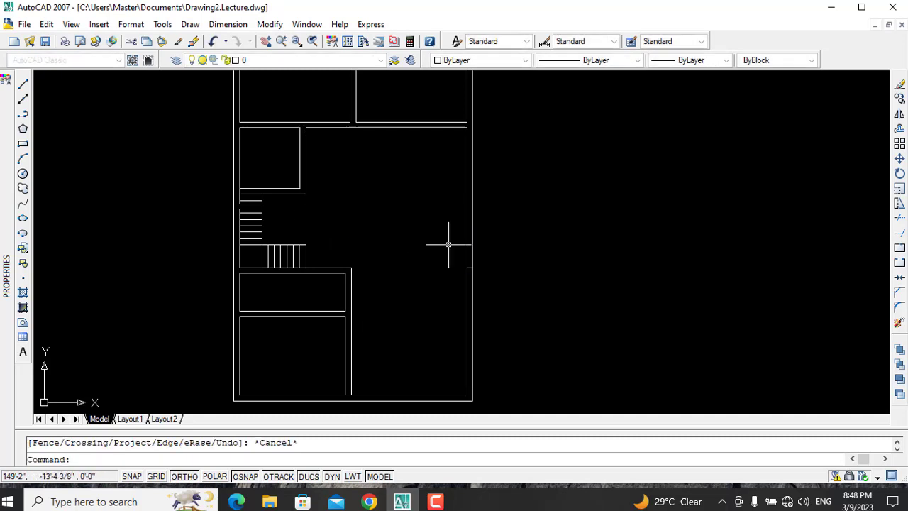
type("ex")
key("Return")
left_click(234, 221)
key("Return")
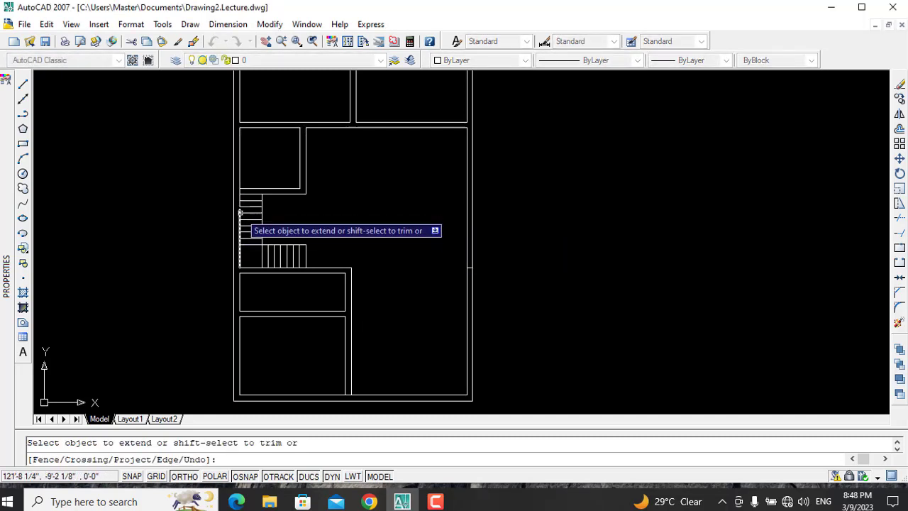
key("Escape")
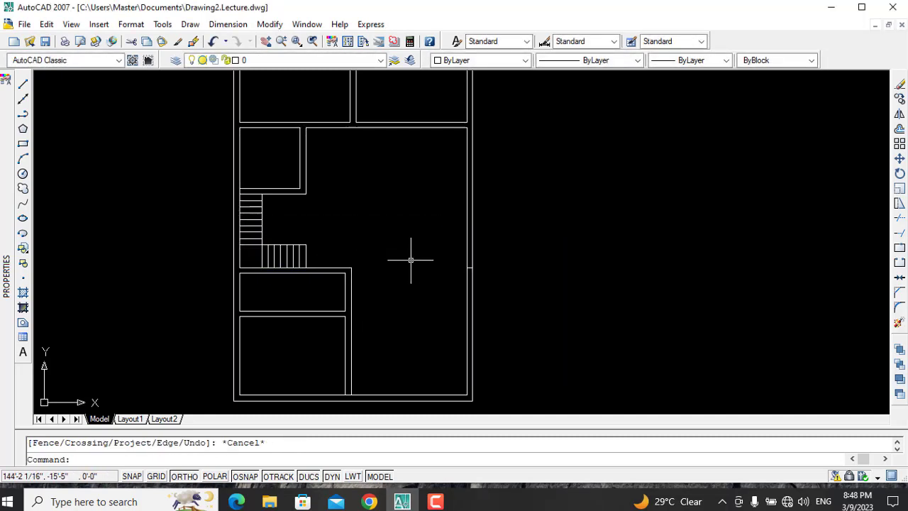
Trim the bottom line between the two rooms to merge the lower-right area.
type("tr")
key("Return")
key("Return")
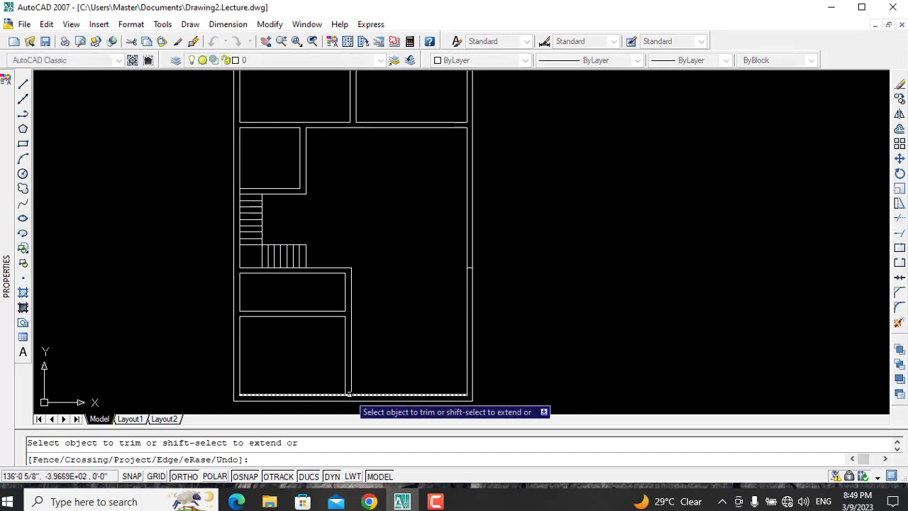
left_click(349, 394)
key("Escape")
type("e")
key("Return")
key("Return")
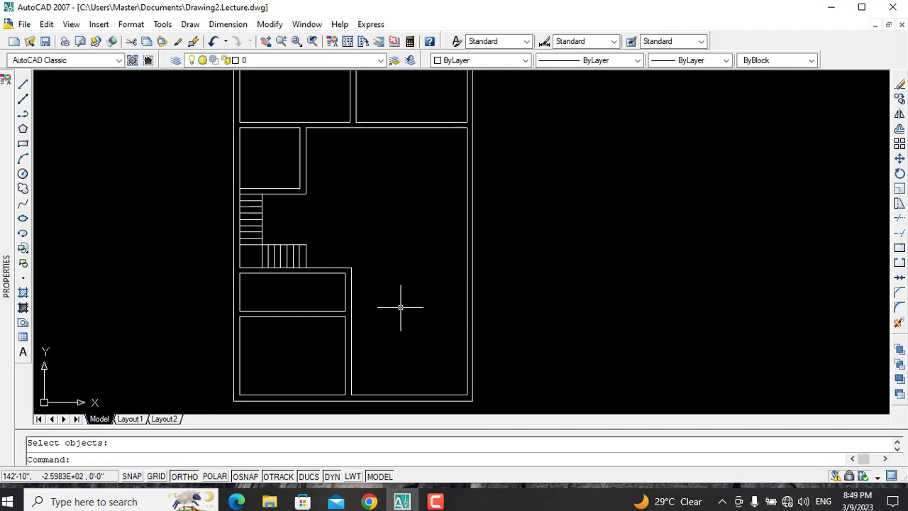
Draw a vertical divider line across the small room below the stair.
type("l")
key("Return")
left_click(293, 310)
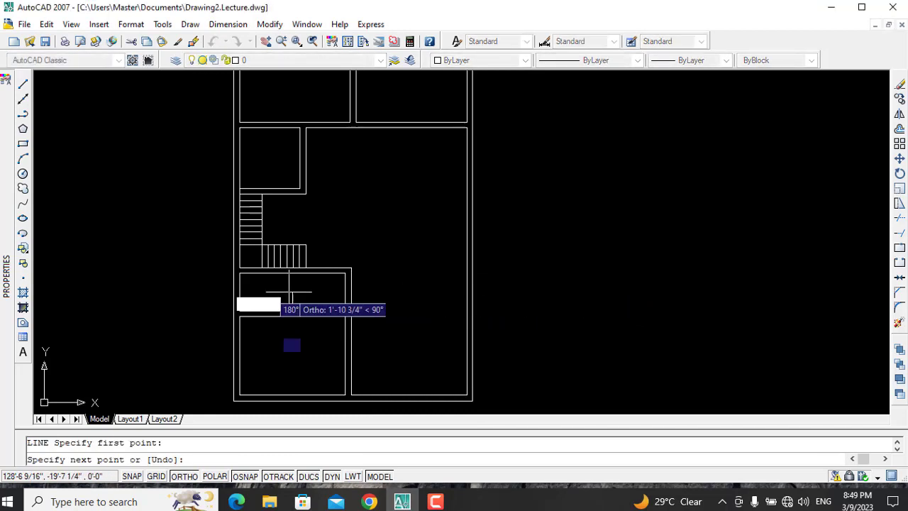
left_click(292, 273)
key("Escape")
Offset the divider line 4.5" to the right to form the wall.
type("o")
key("Return")
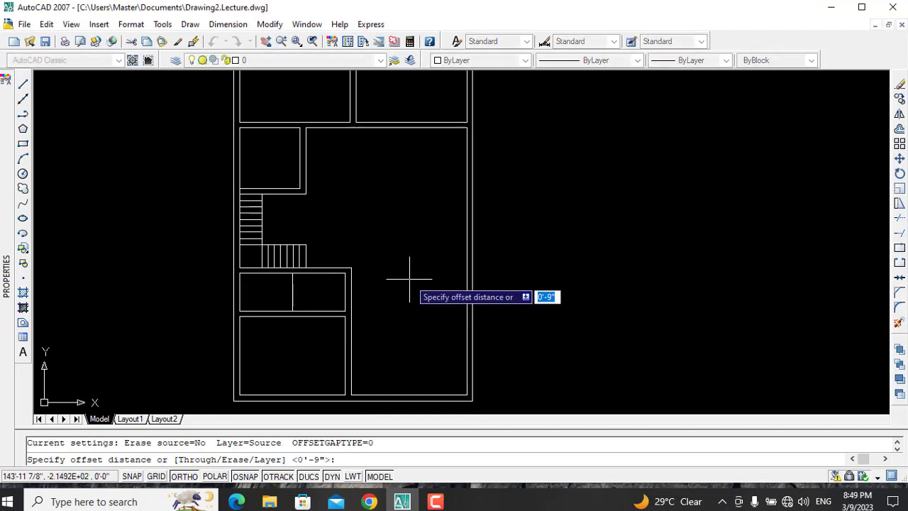
type("4")
key("Return")
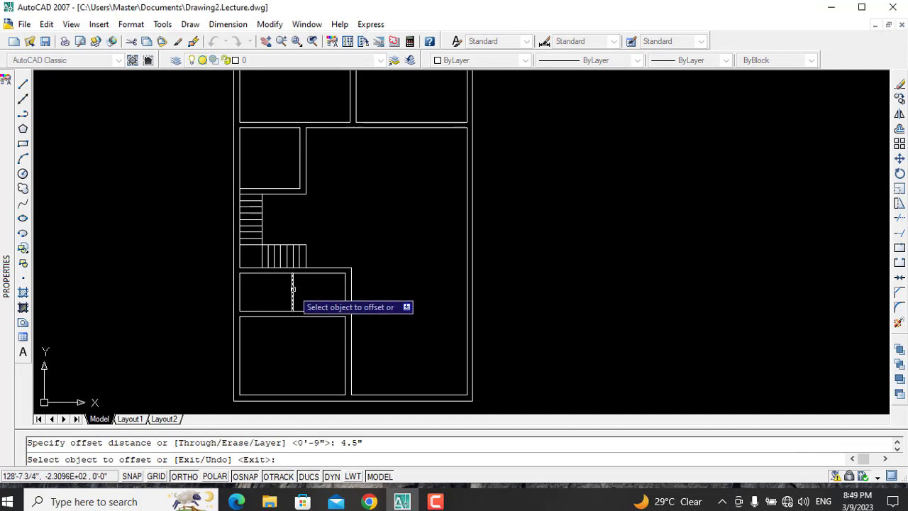
left_click(293, 291)
left_click(317, 290)
key("Escape")
Start erase and trim cleanup of the extra wall lines, dismissing the palettes menu.
type("e")
key("Return")
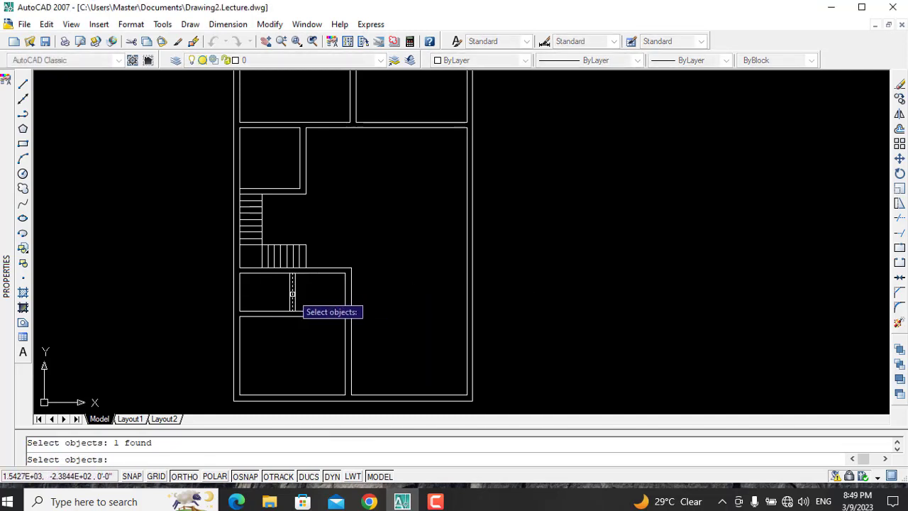
key("Return")
type("tr")
key("Return")
key("Return")
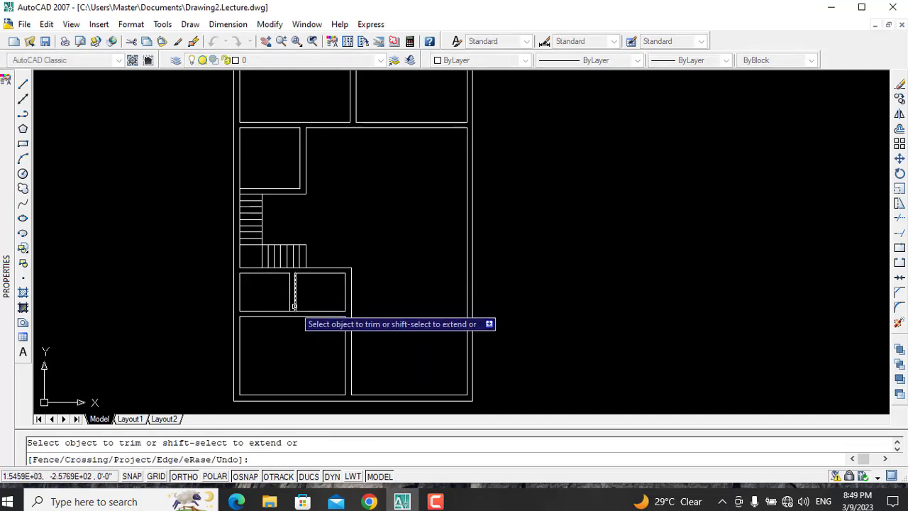
key("Escape")
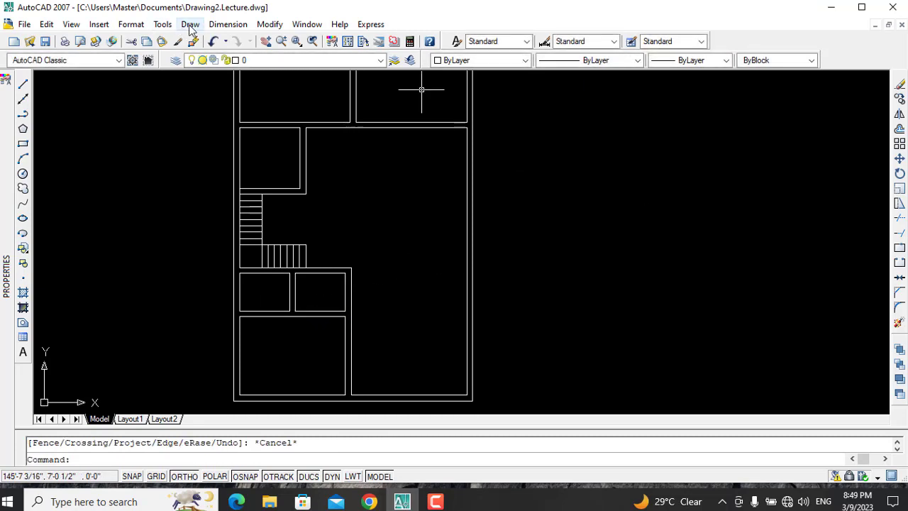
left_click(191, 28)
mouse_move(182, 53)
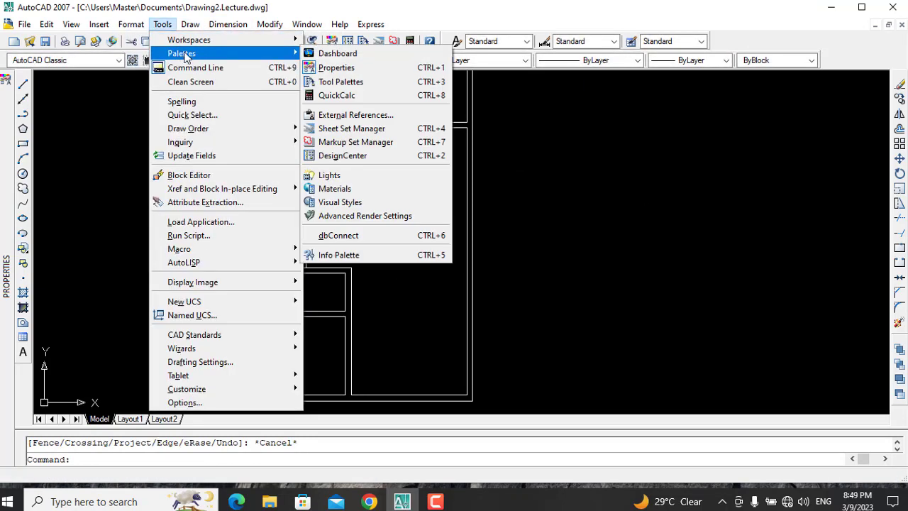
key("Escape")
key("Escape")
key("Return")
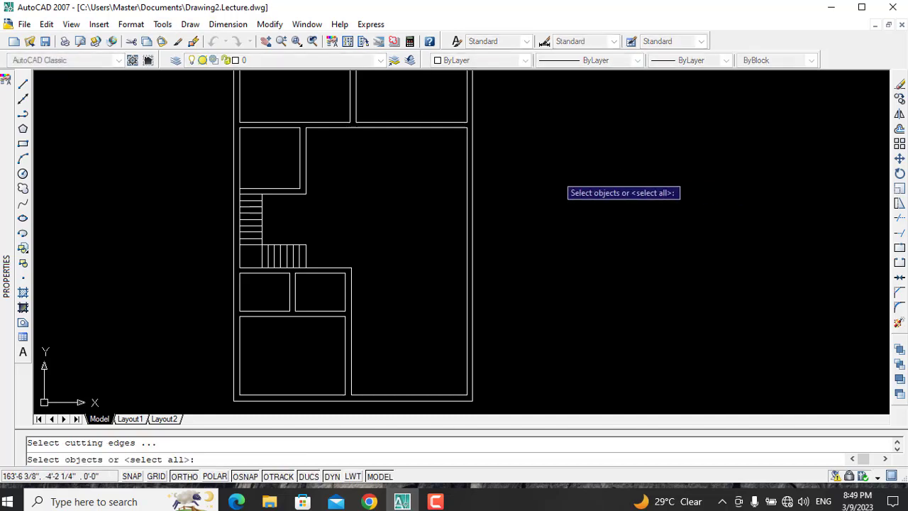
key("Escape")
type("l")
key("Return")
left_click(350, 122)
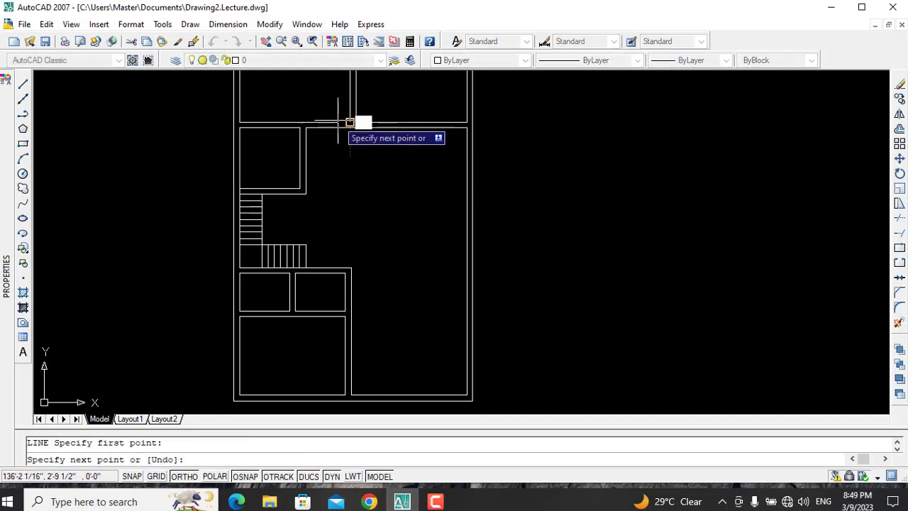
key("Escape")
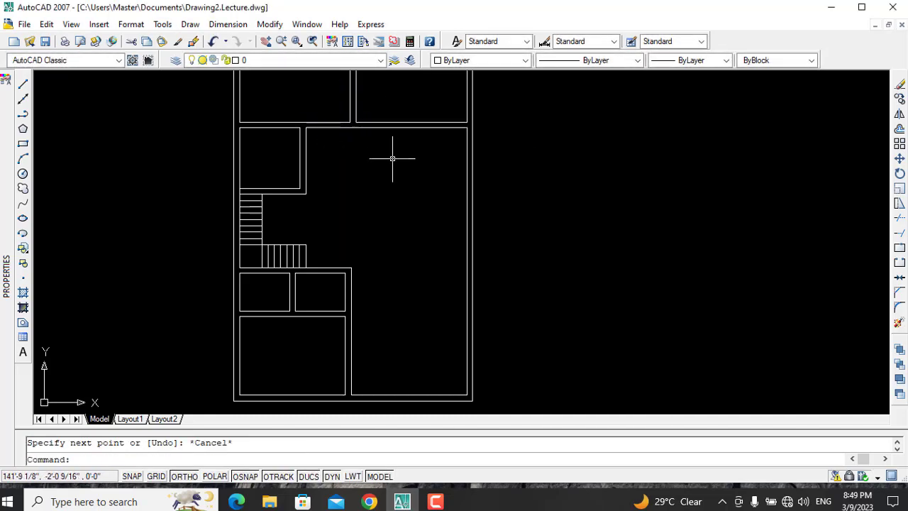
type("l")
key("Return")
left_click(349, 122)
type("4\"")
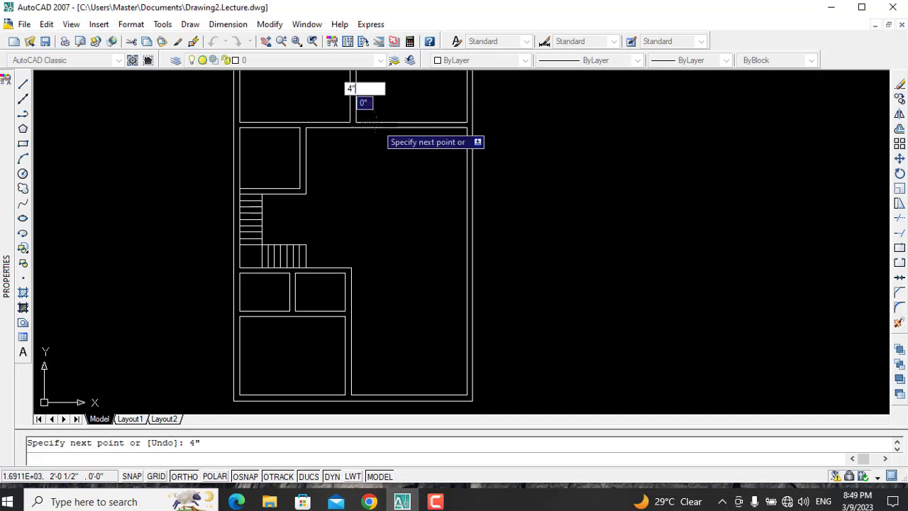
key("Escape")
type("l")
key("Return")
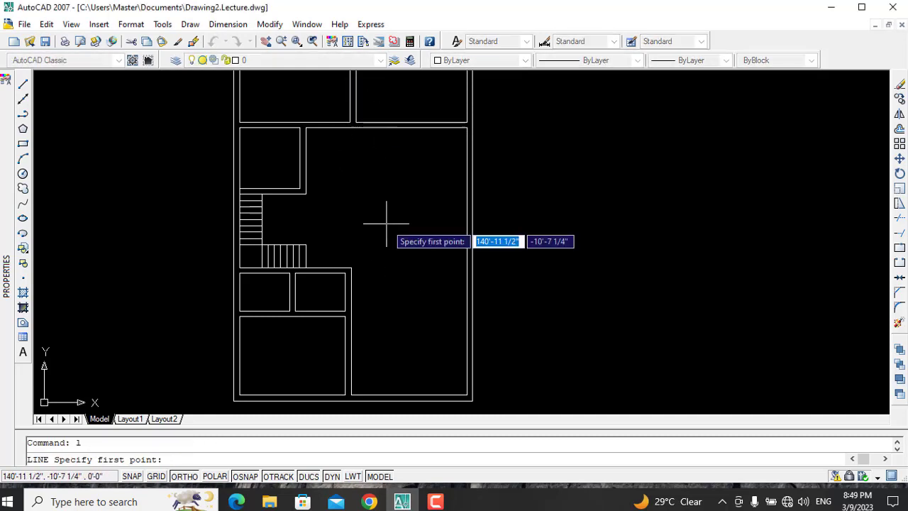
left_click(298, 123)
type("4\"")
key("Escape")
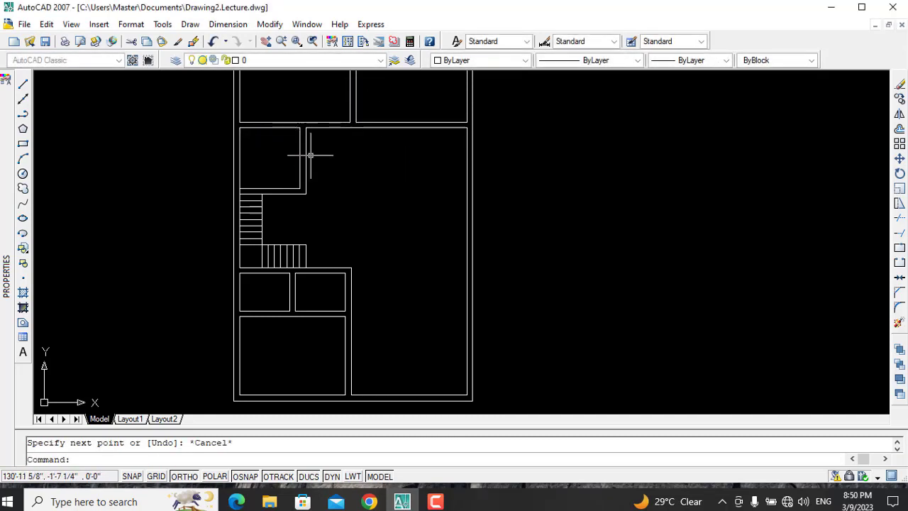
type("l")
key("Return")
left_click(239, 310)
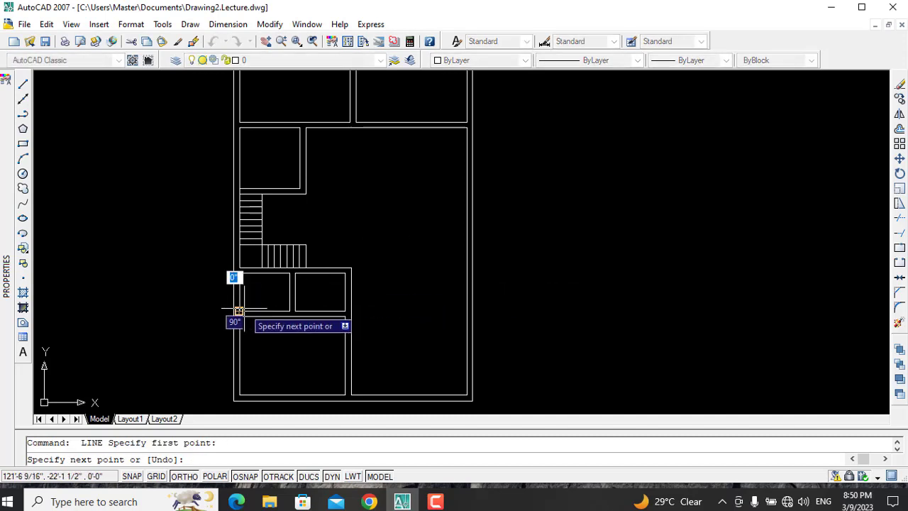
type("4\"")
key("Return")
key("Return")
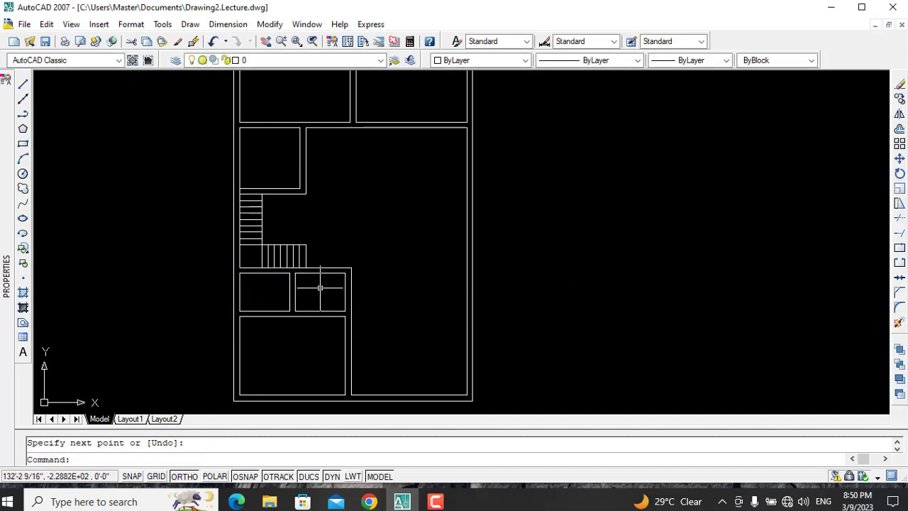
key("Return")
left_click(295, 293)
key("Escape")
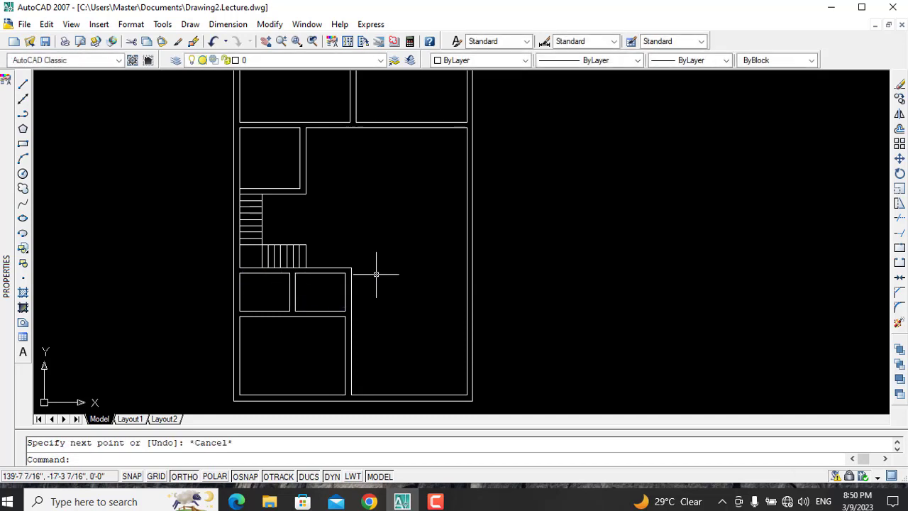
key("Return")
left_click(348, 269)
type("4\"")
key("Escape")
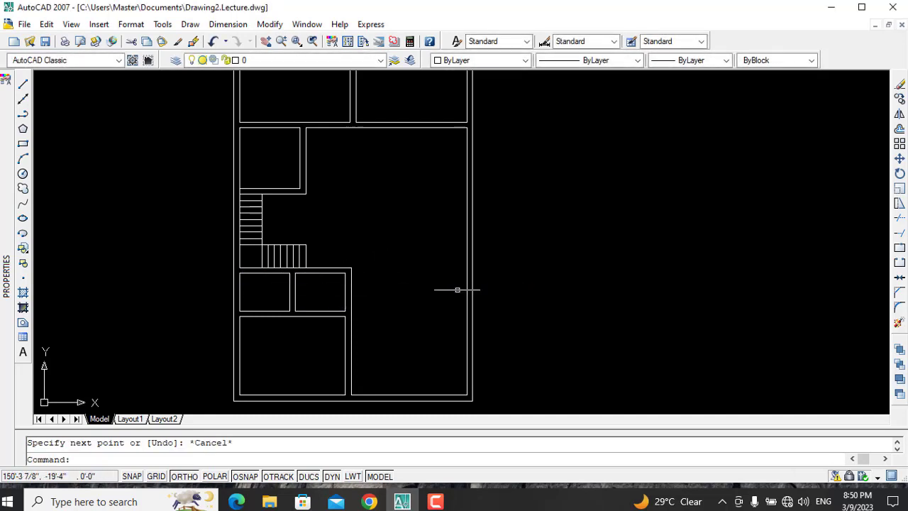
scroll(347, 275, "up", 1)
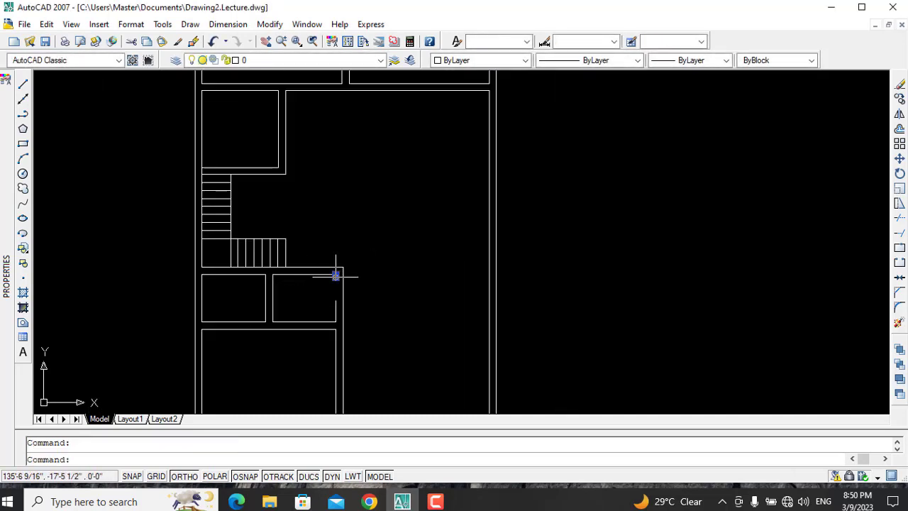
scroll(382, 270, "down", 2)
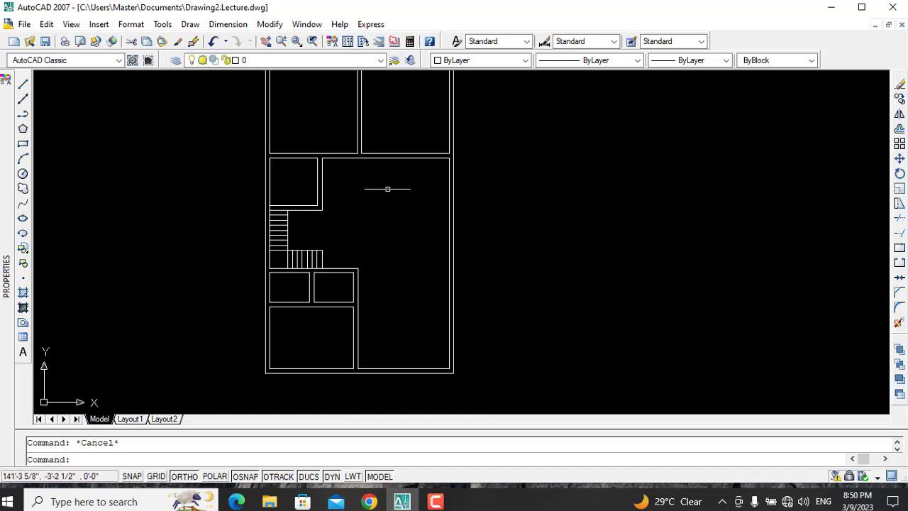
Insert the Door - Imperial block from the tool palettes beside the plan.
left_click(163, 24)
left_click(340, 81)
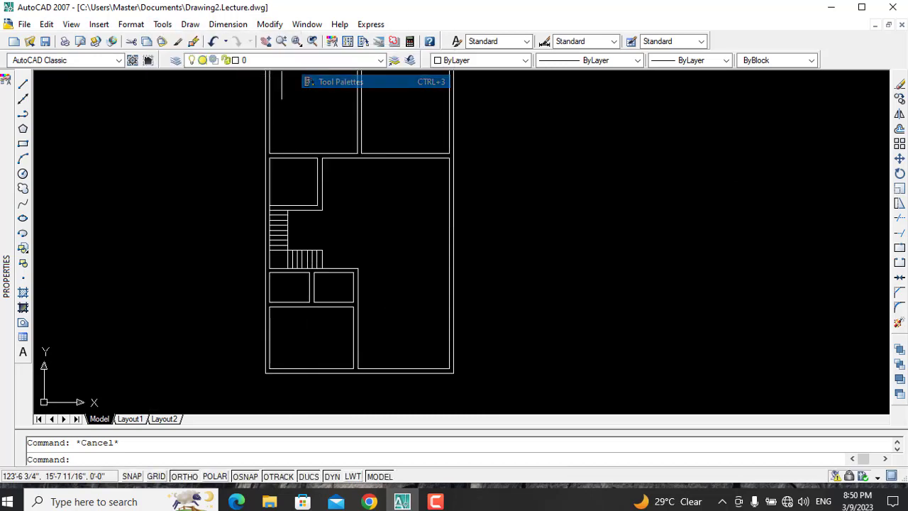
left_click(566, 144)
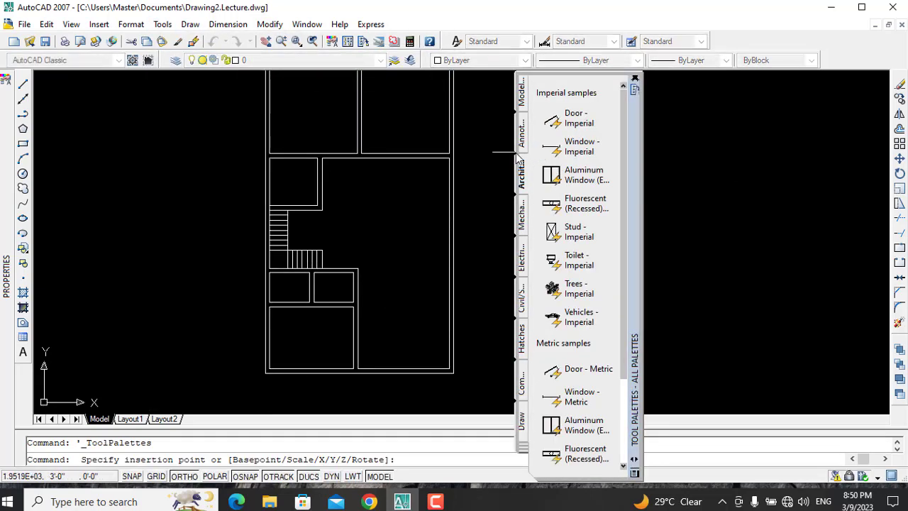
left_click(472, 135)
left_click(635, 80)
Open the Door - Imperial block definition in the Block Editor.
double_click(487, 132)
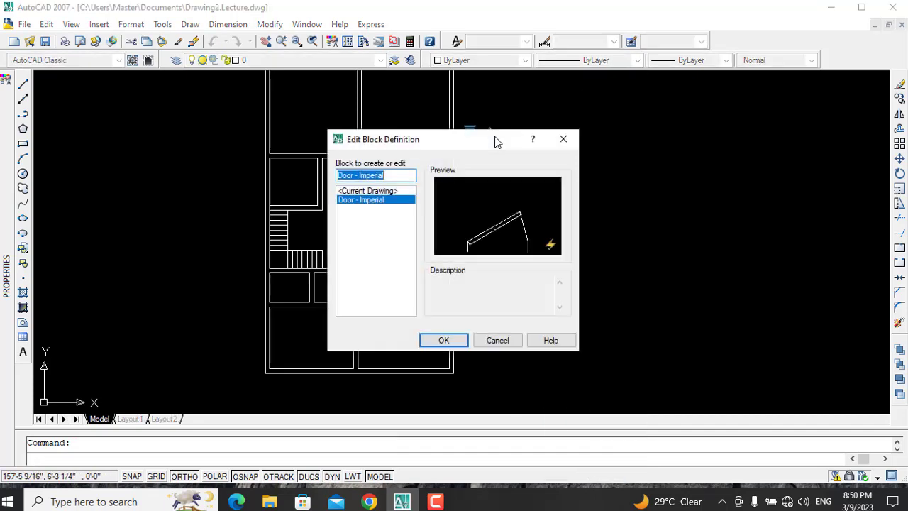
left_click(563, 141)
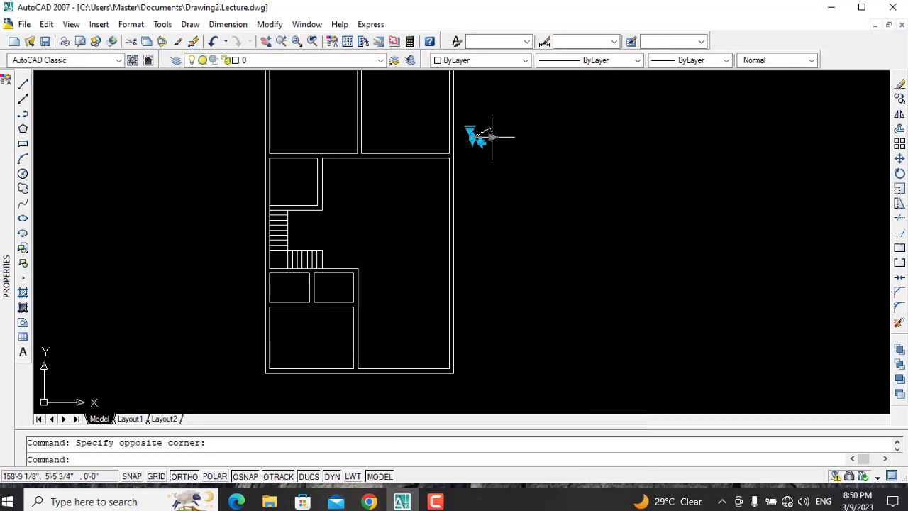
double_click(495, 140)
left_click(561, 141)
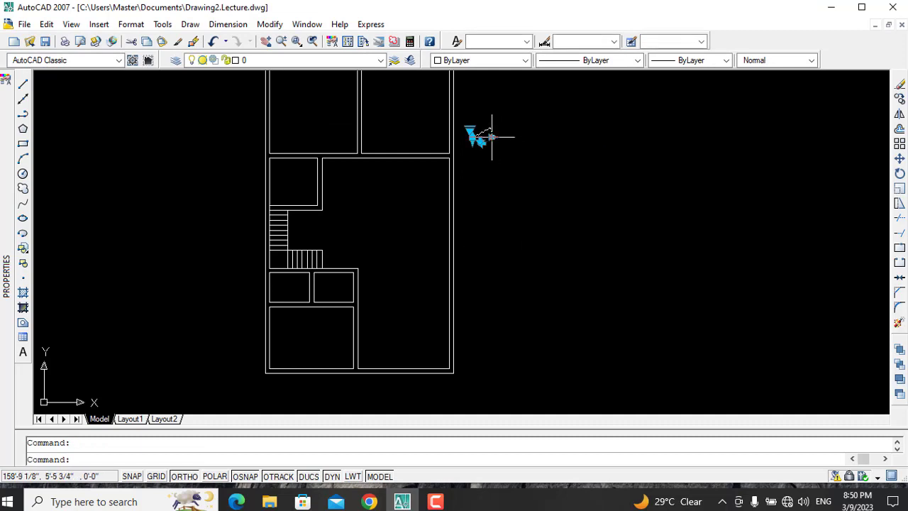
left_click(491, 137)
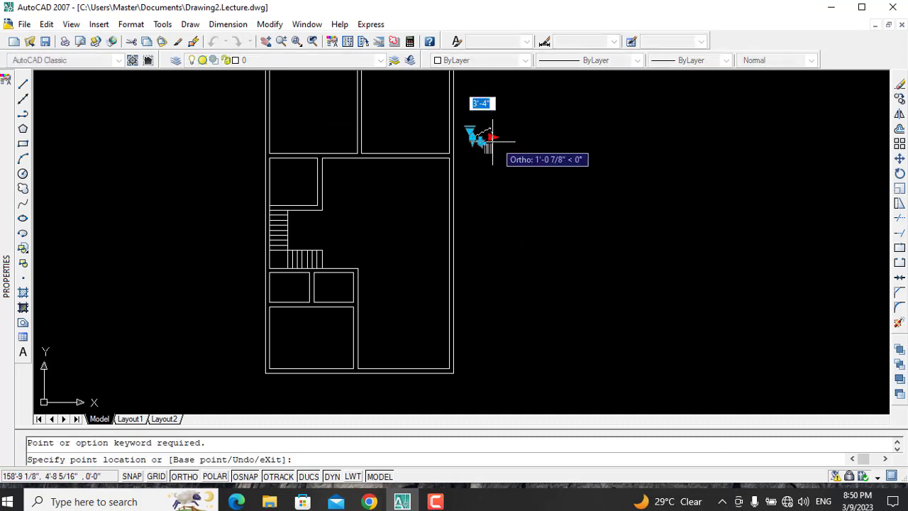
key("Escape")
key("Escape")
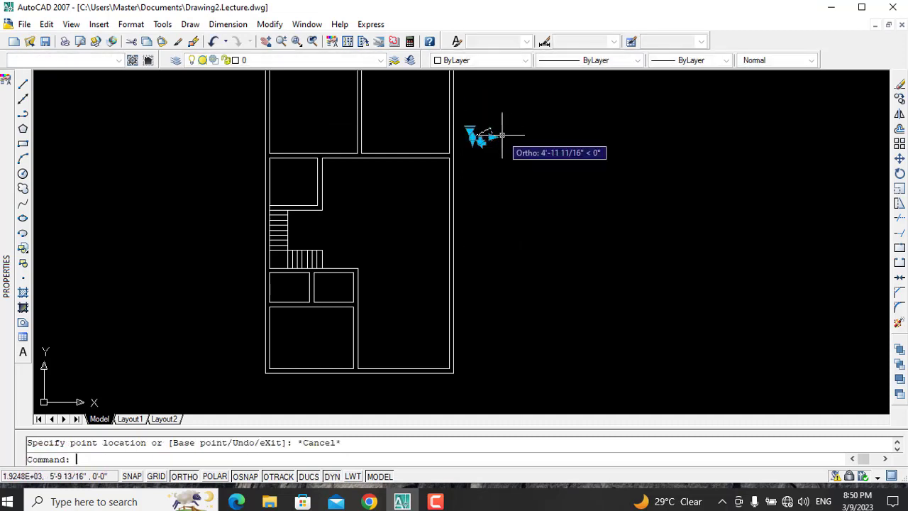
key("Escape")
scroll(512, 138, "up", 2)
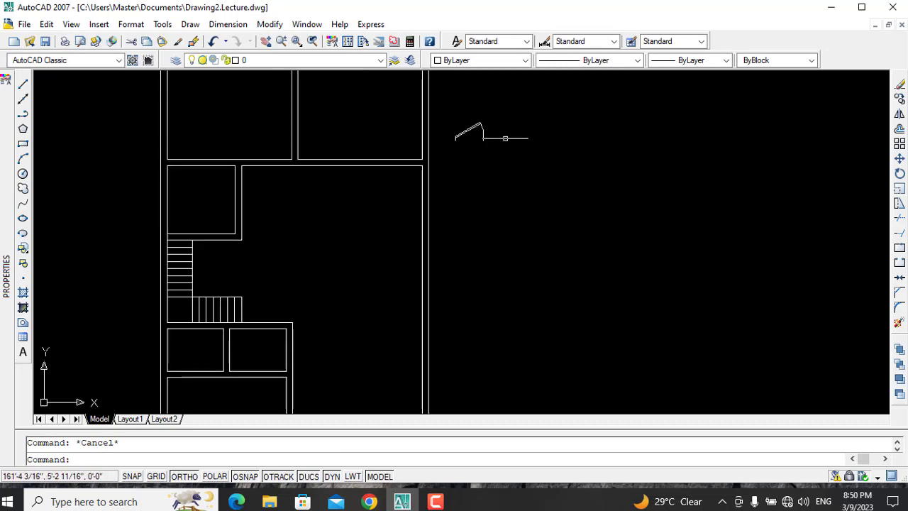
double_click(470, 134)
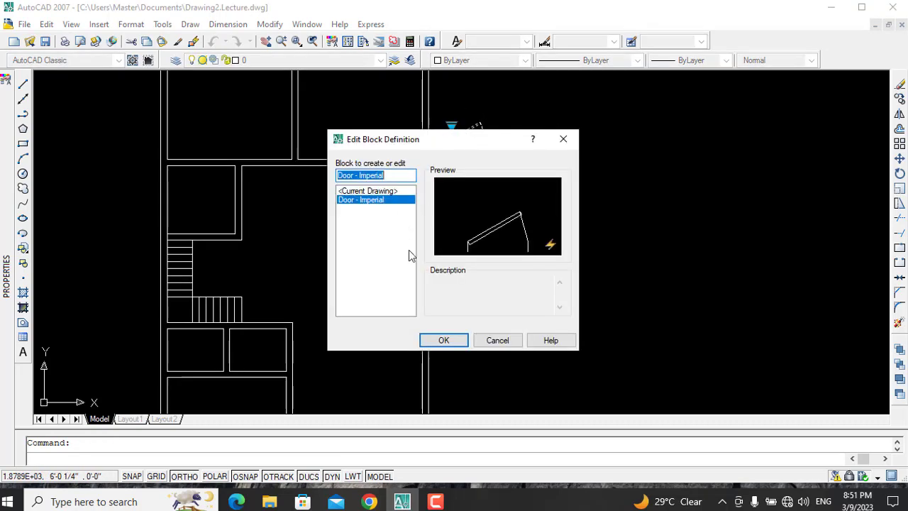
left_click(440, 341)
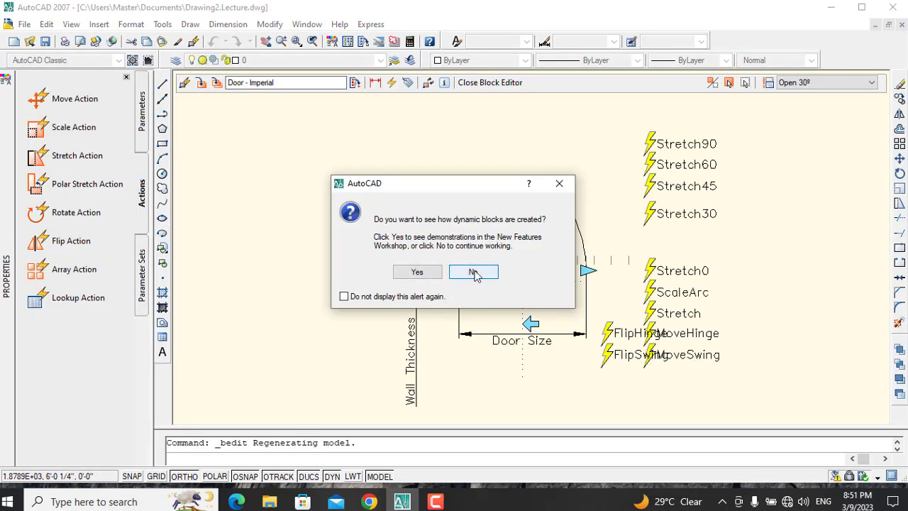
left_click(474, 273)
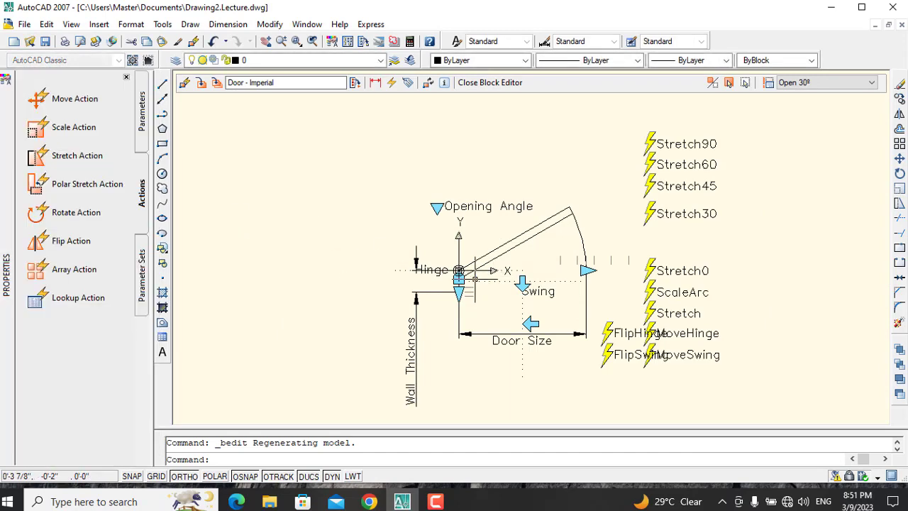
Add new allowed distance values to the Door Size parameter.
left_click(530, 324)
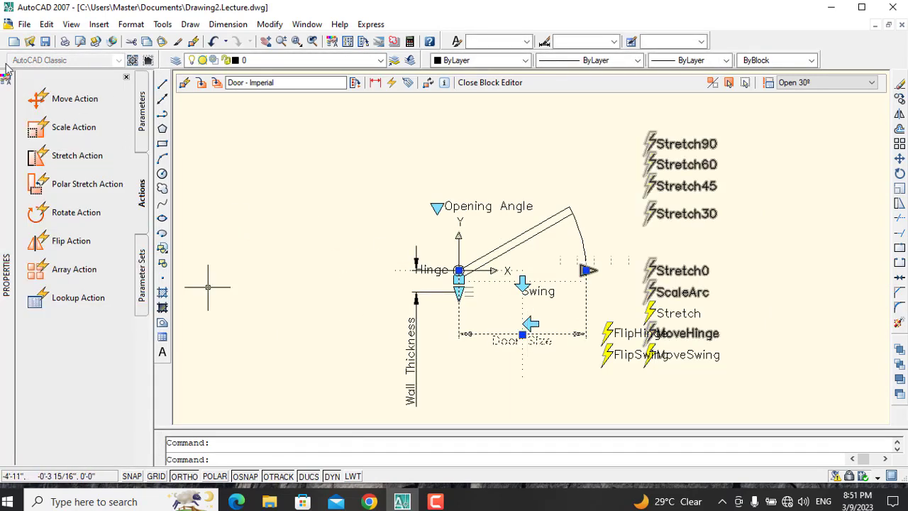
mouse_move(6, 275)
scroll(126, 331, "down", 3)
left_click(141, 348)
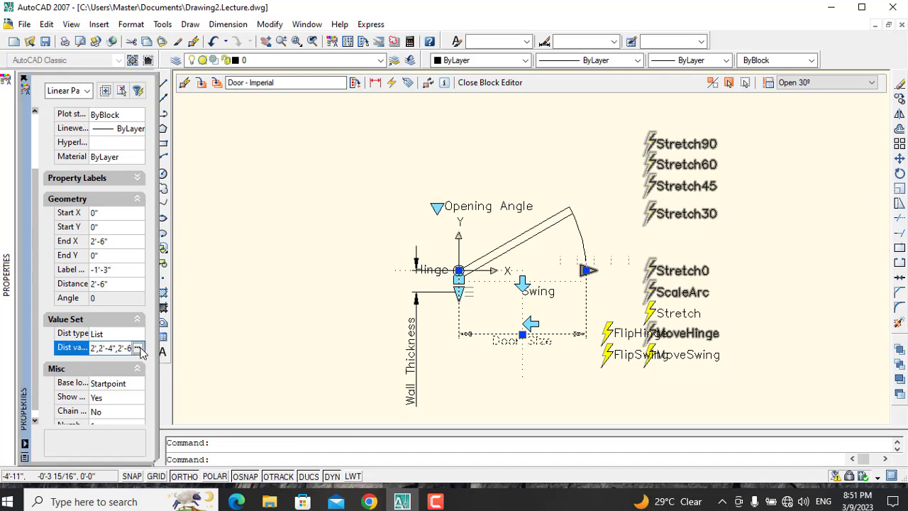
left_click(136, 348)
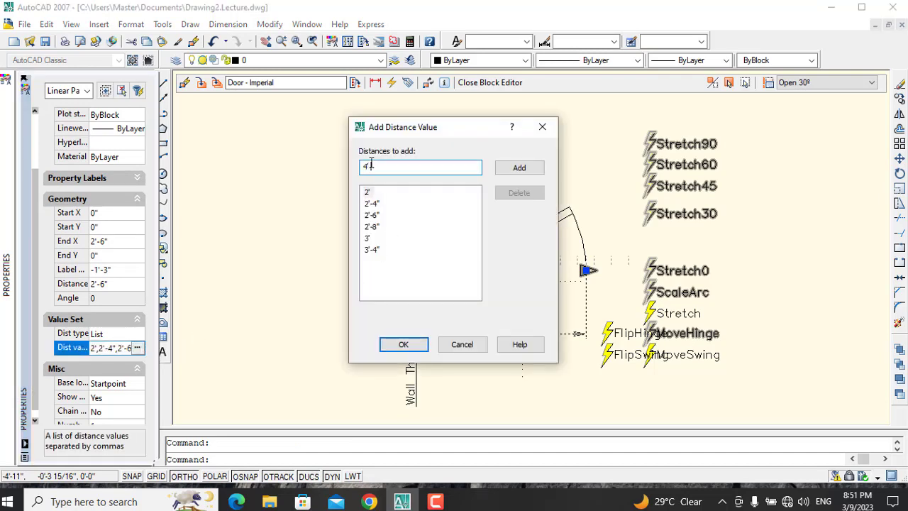
left_click(406, 346)
Add Wall Thickness values, then close the Block Editor and save the block.
left_click_drag(435, 374, 432, 292)
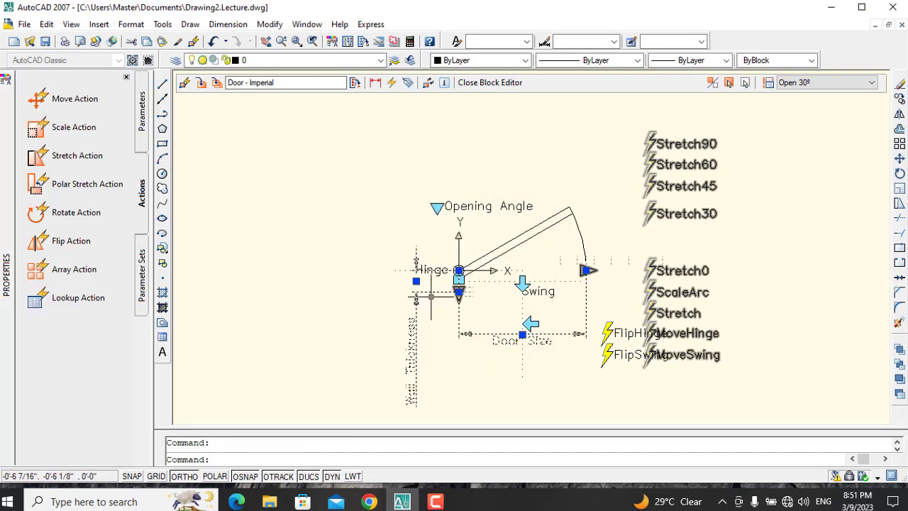
scroll(121, 318, "down", 1)
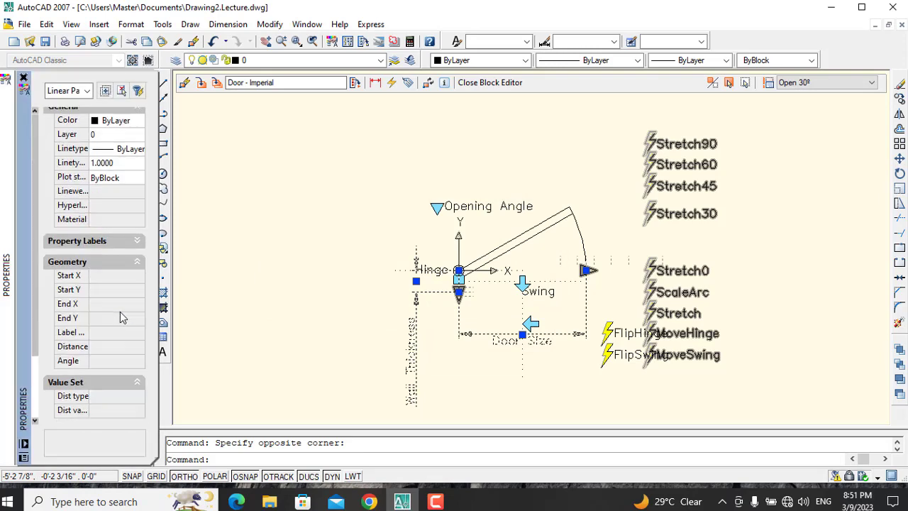
scroll(121, 318, "down", 3)
left_click(128, 336)
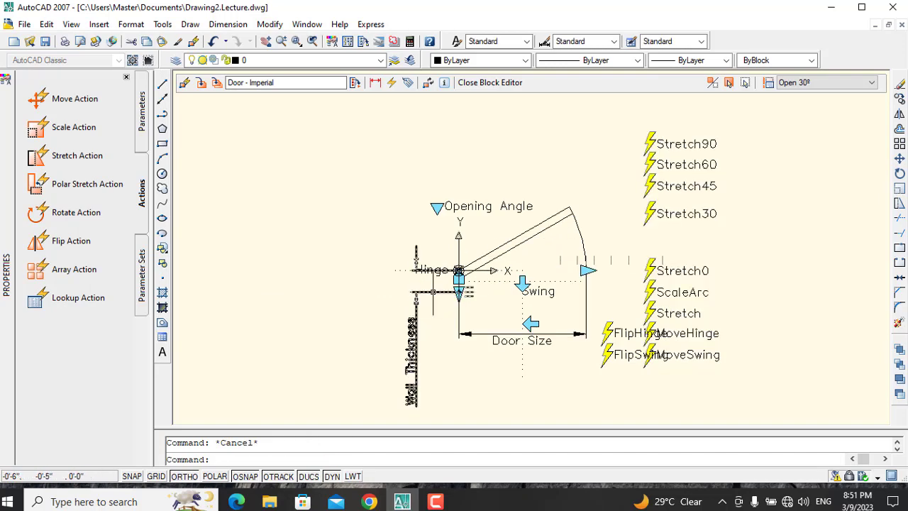
scroll(114, 320, "down", 2)
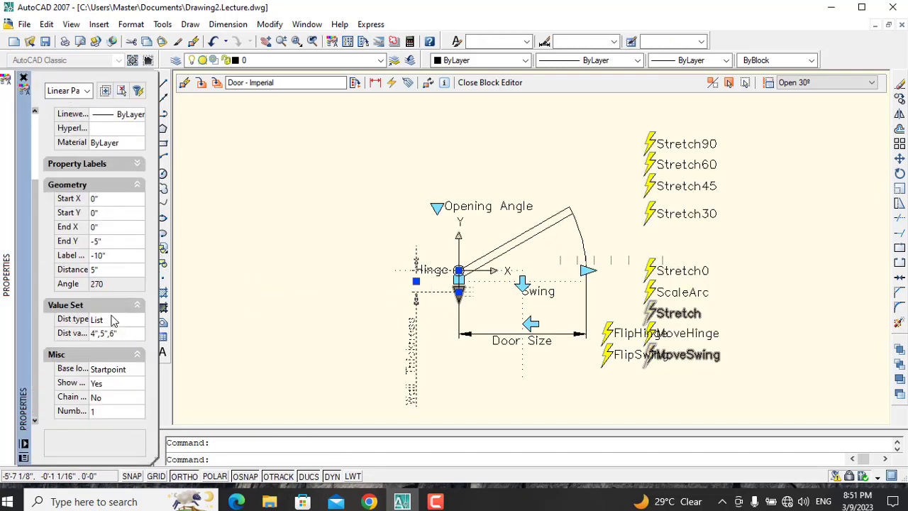
left_click(137, 334)
type("9\"")
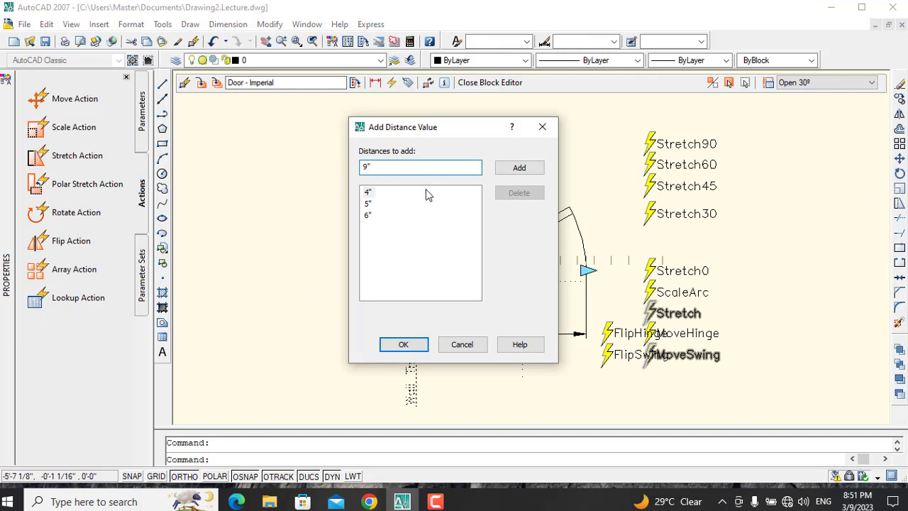
left_click(401, 343)
left_click(491, 82)
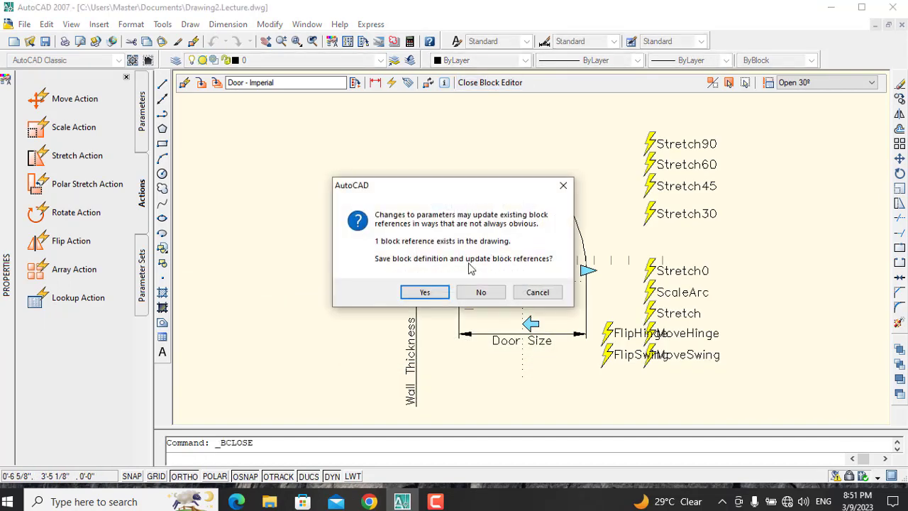
left_click(428, 289)
Select the door block and begin a copy from its hinge, then cancel.
left_click(471, 150)
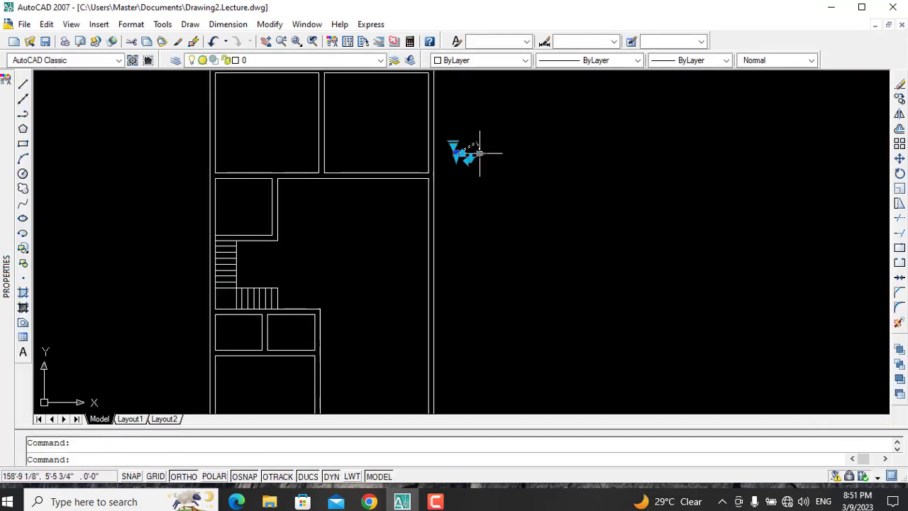
left_click(466, 152)
key("Escape")
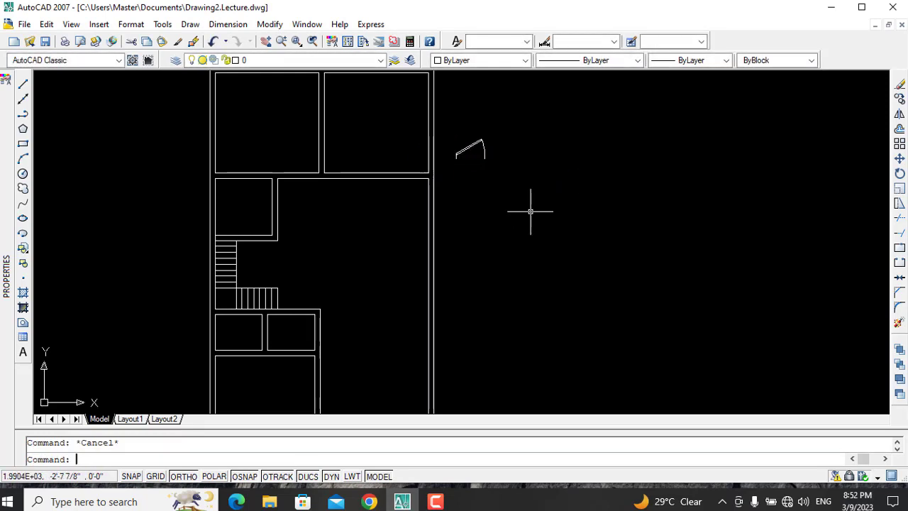
type("co")
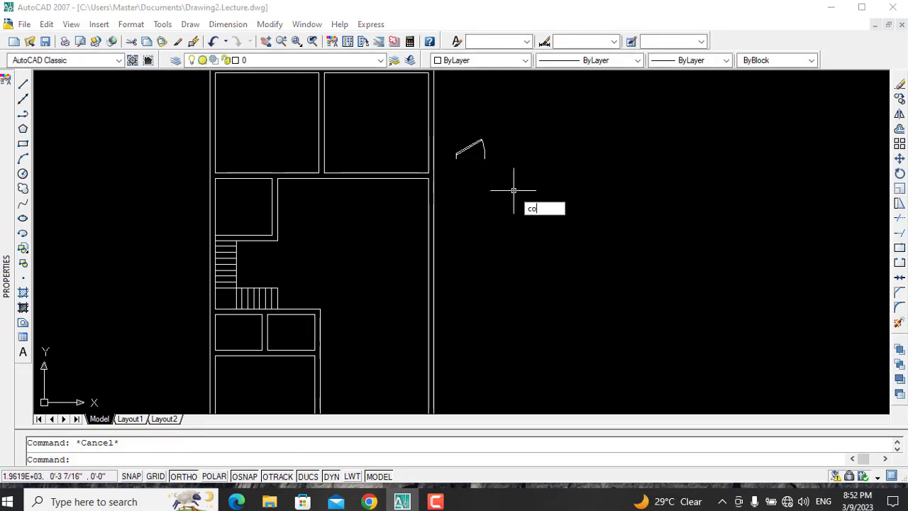
key("Return")
left_click(458, 153)
key("Return")
left_click(457, 156)
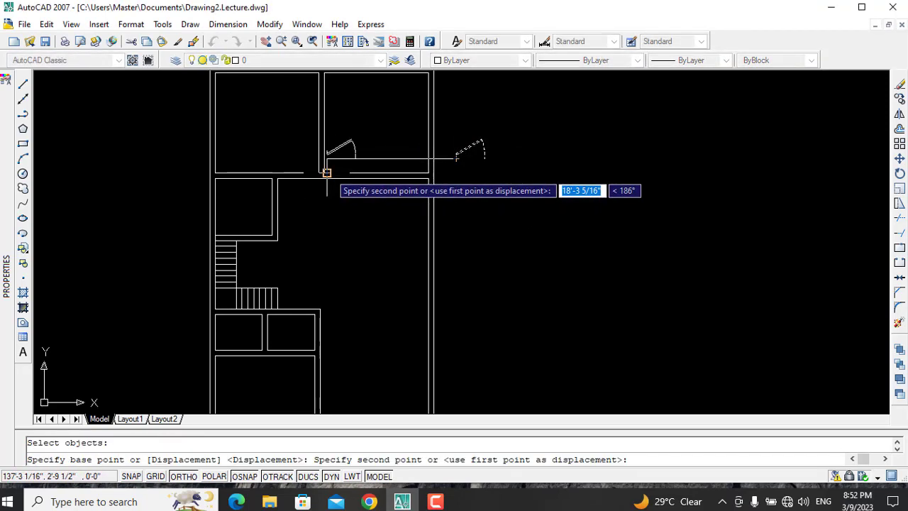
key("Escape")
Copy the door block twice into the horizontal wall above the hallway.
scroll(474, 172, "up", 3)
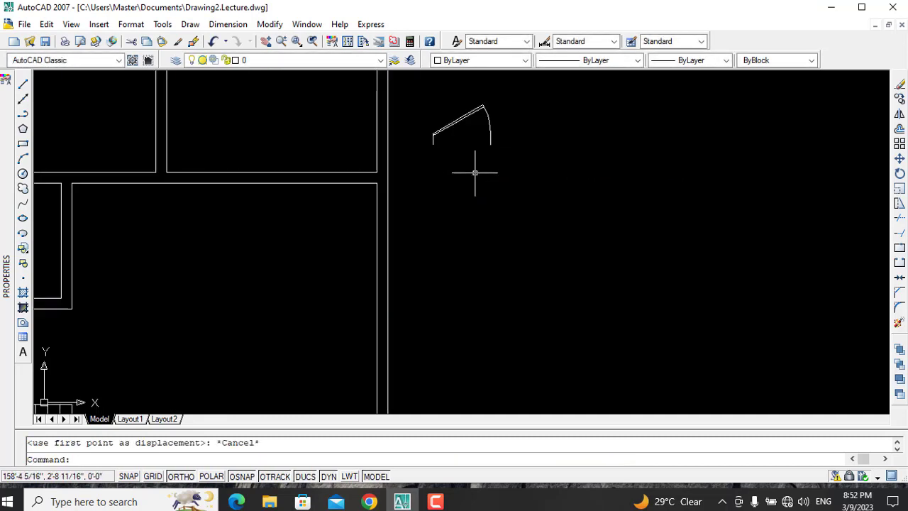
type("co")
key("Return")
left_click(440, 134)
key("Return")
left_click(432, 133)
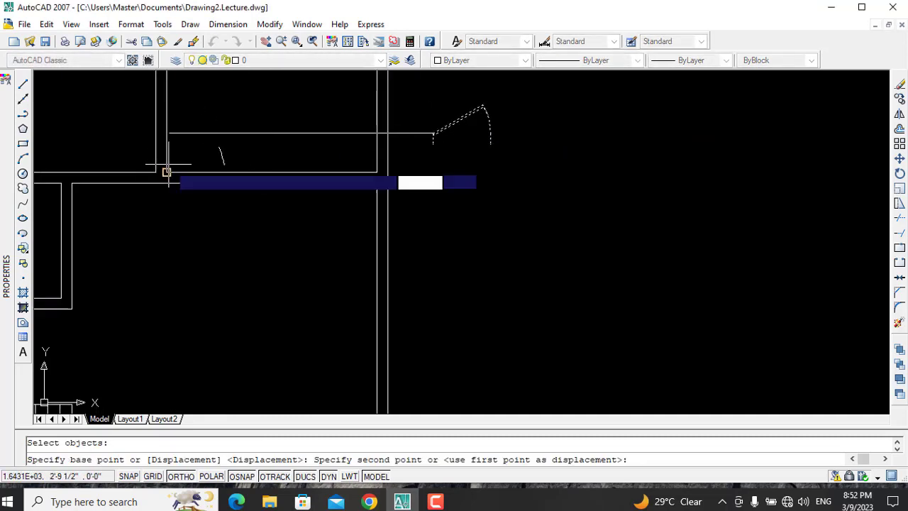
left_click(171, 172)
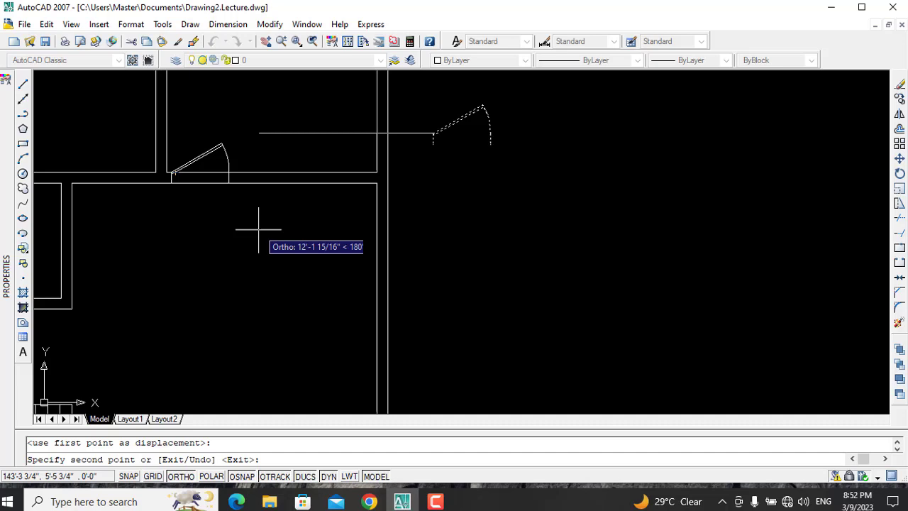
left_click(152, 172)
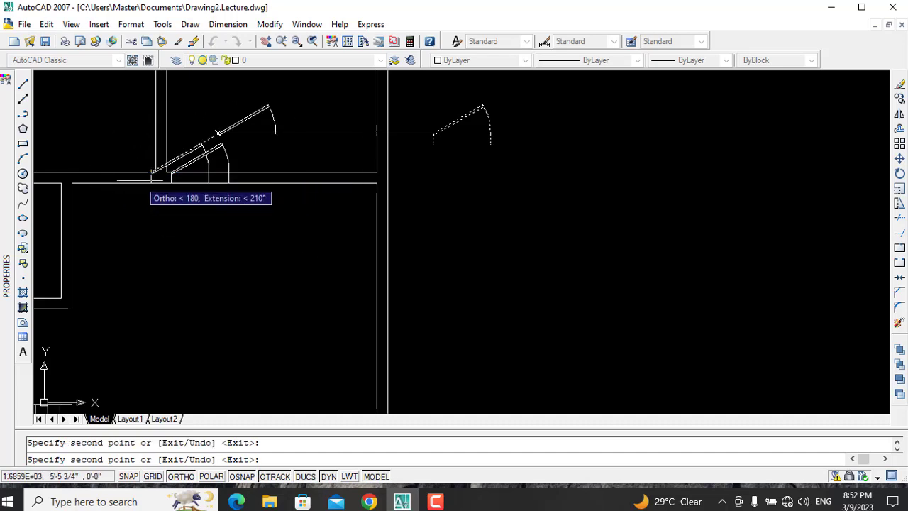
key("Escape")
Adjust the placed door with its grips, shifting it left along the wall.
left_click(145, 155)
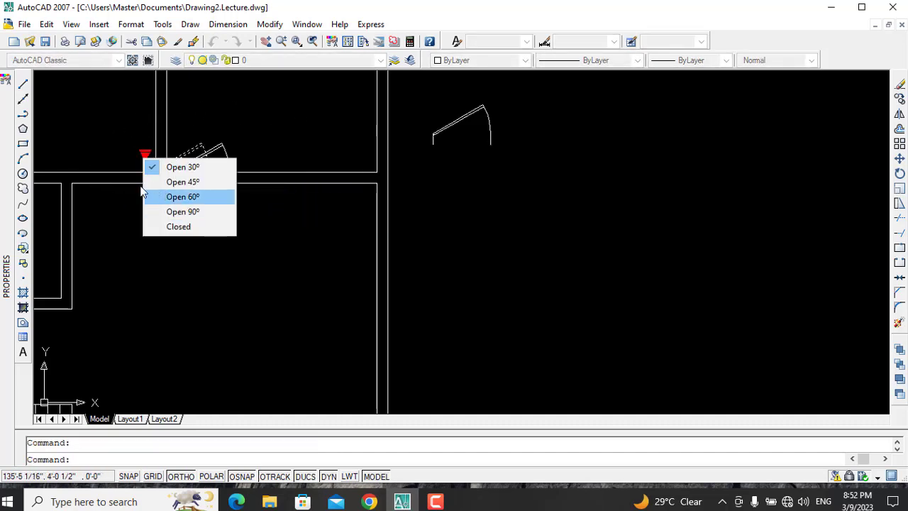
left_click(129, 175)
key("Escape")
left_click(156, 184)
key("Escape")
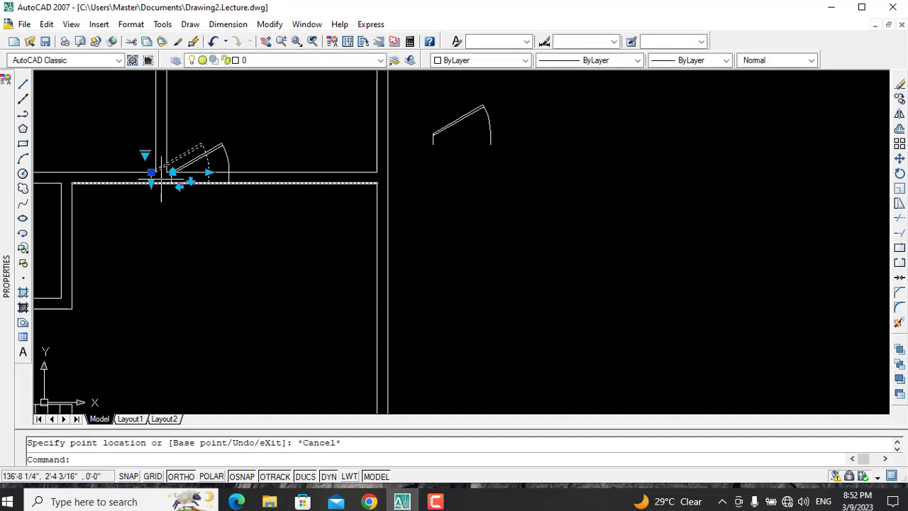
left_click(150, 172)
left_click(153, 174)
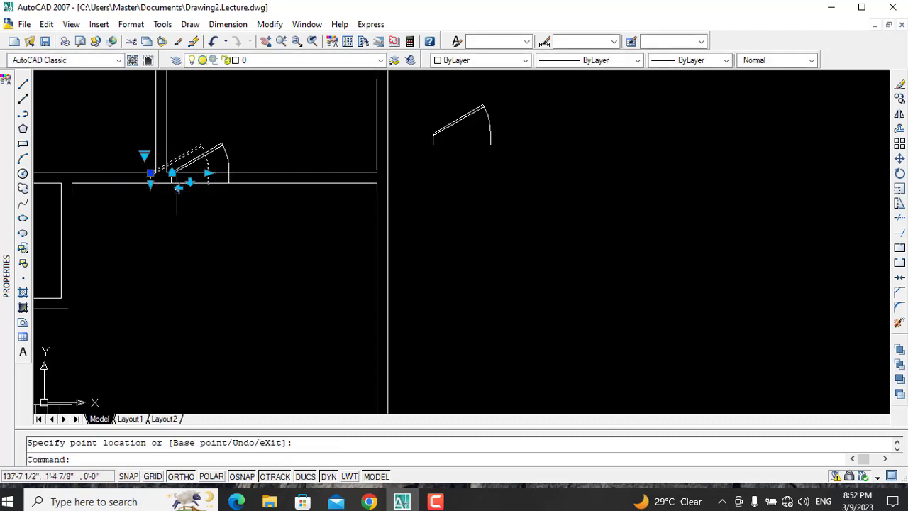
left_click(160, 154)
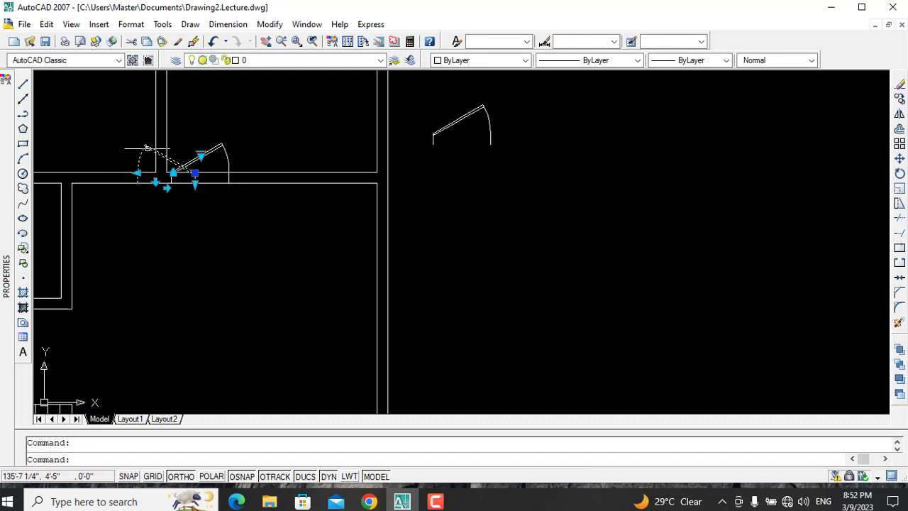
left_click(120, 148)
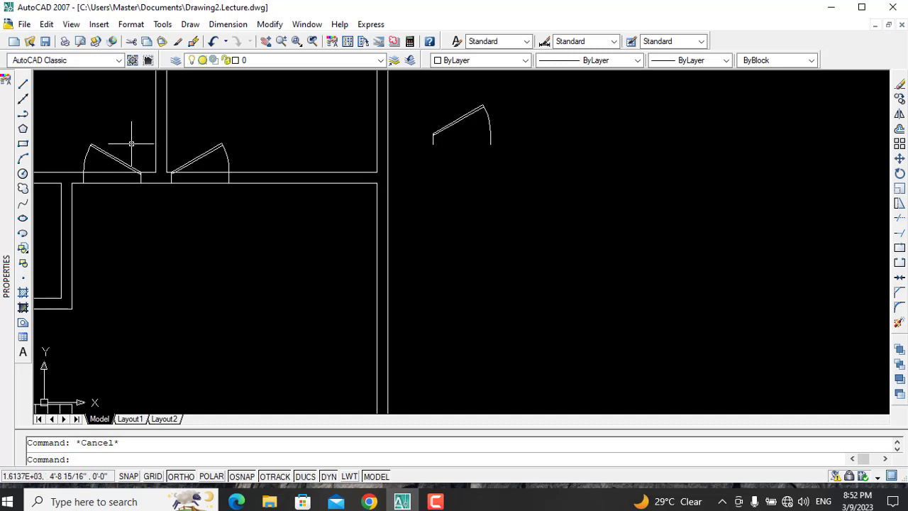
Erase the extra left door copy.
type("e")
key("Return")
left_click(113, 157)
key("Return")
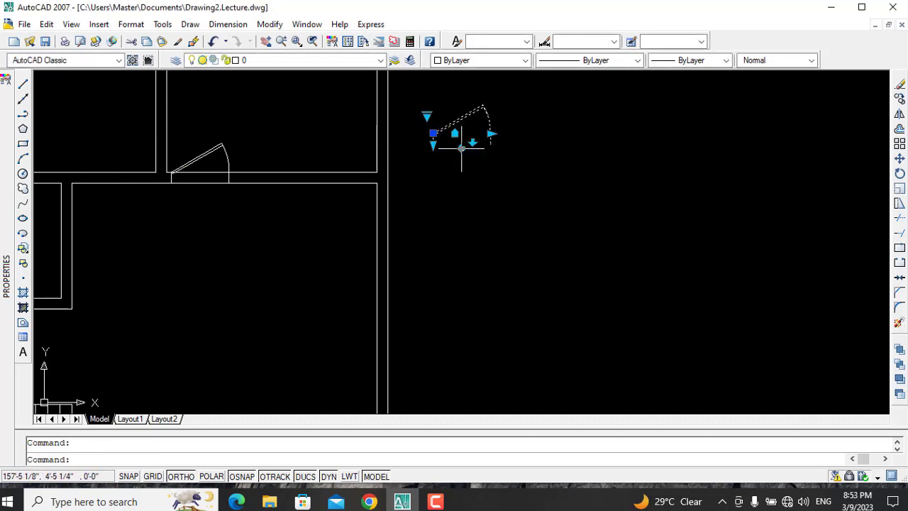
Copy the mirrored door block into the cross wall beside the first door.
type("m")
key("Return")
left_click(490, 140)
key("Return")
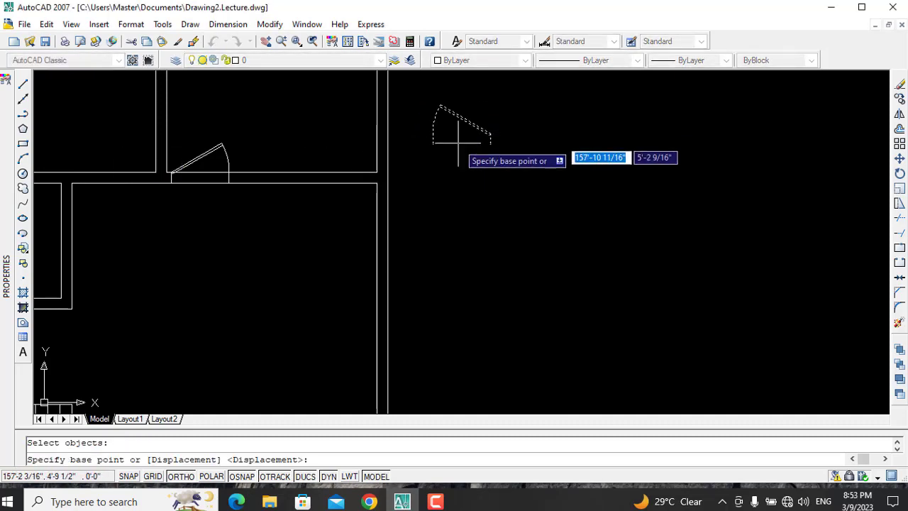
left_click(490, 135)
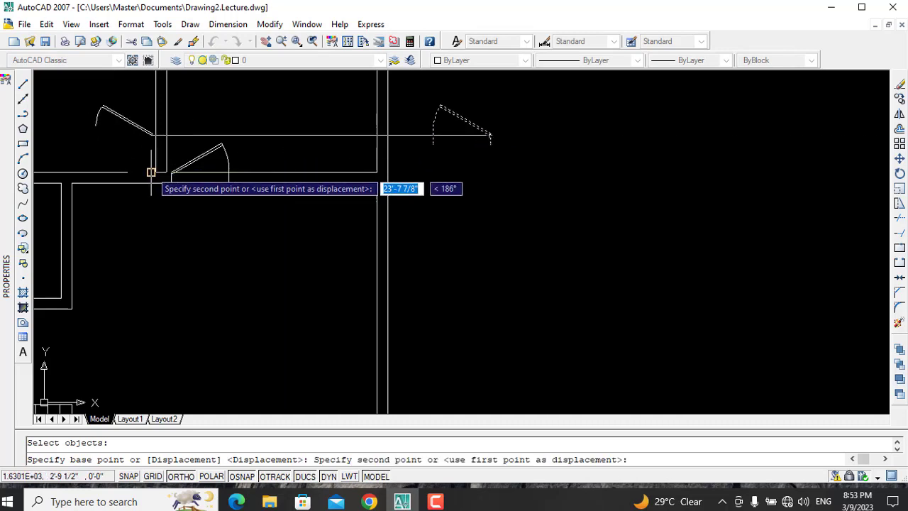
left_click(153, 173)
key("Escape")
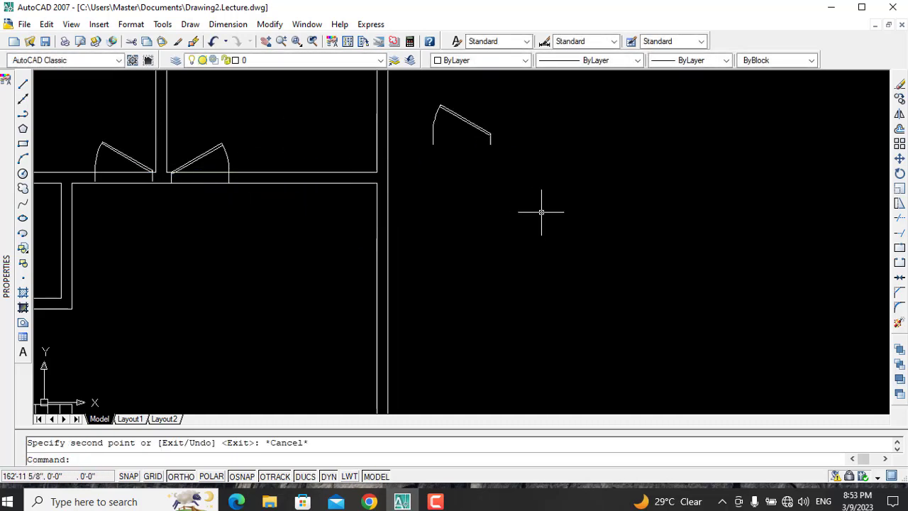
Trim the three wall line segments inside the double door opening.
type("tr")
key("Return")
key("Return")
left_click(99, 177)
left_click(106, 190)
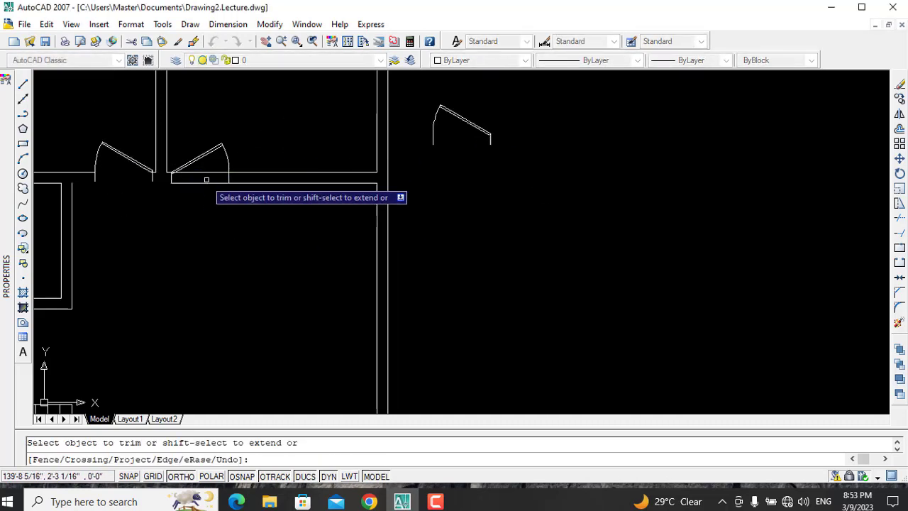
left_click(208, 168)
left_click(208, 188)
key("Escape")
Swing both entrance doors to Open 90°, then pan to the rooms below.
left_click(196, 159)
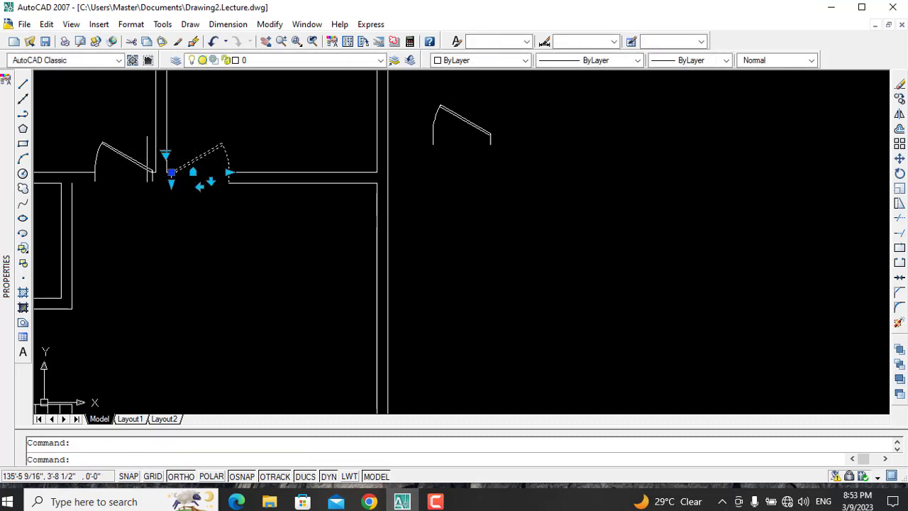
left_click(165, 153)
left_click(204, 208)
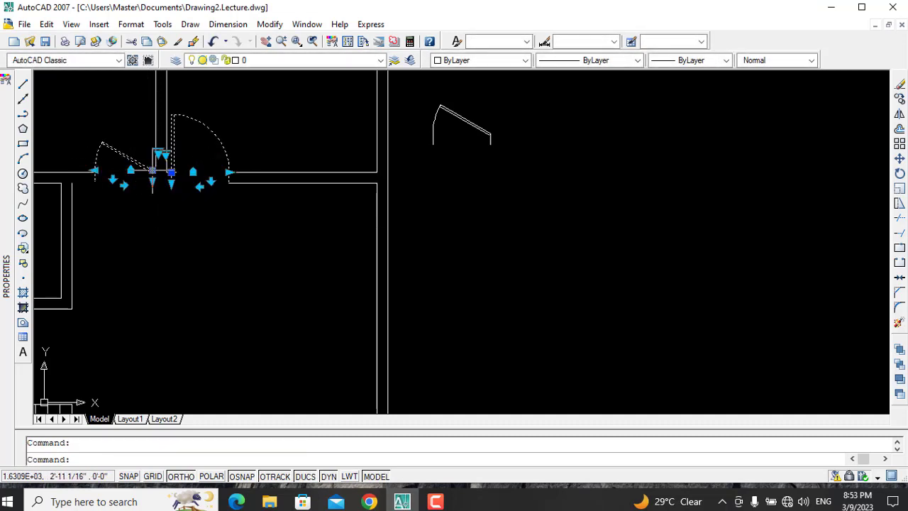
left_click(162, 152)
left_click(178, 205)
left_click(278, 227)
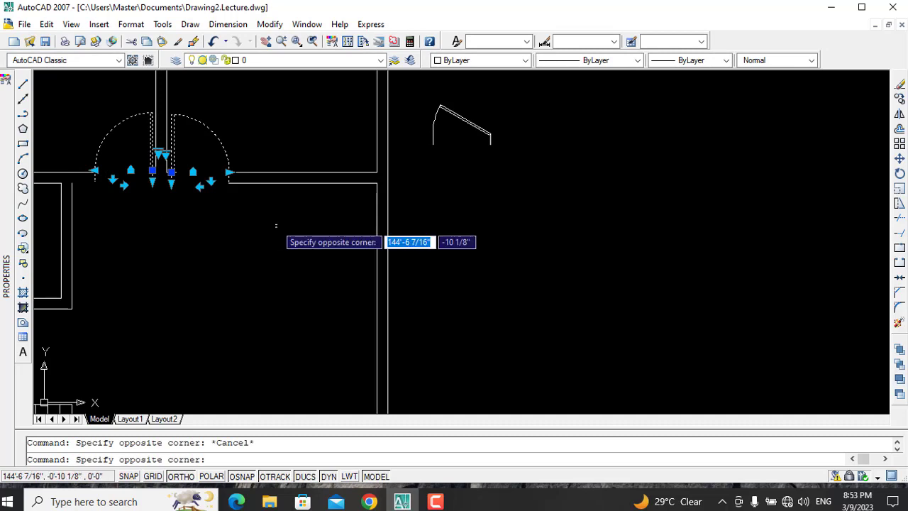
key("Escape")
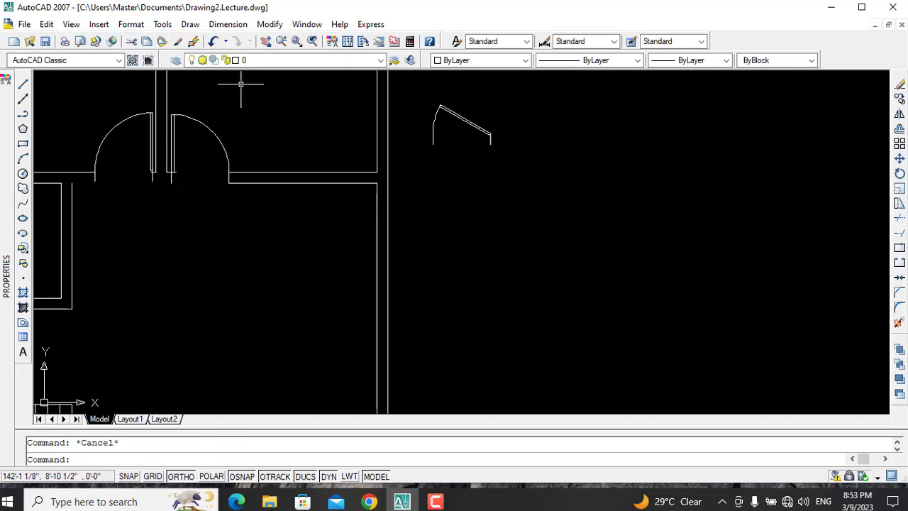
left_click(264, 44)
mouse_move(298, 120)
left_mouse_down()
mouse_move(577, 102)
mouse_move(577, 89)
left_mouse_up()
key("Escape")
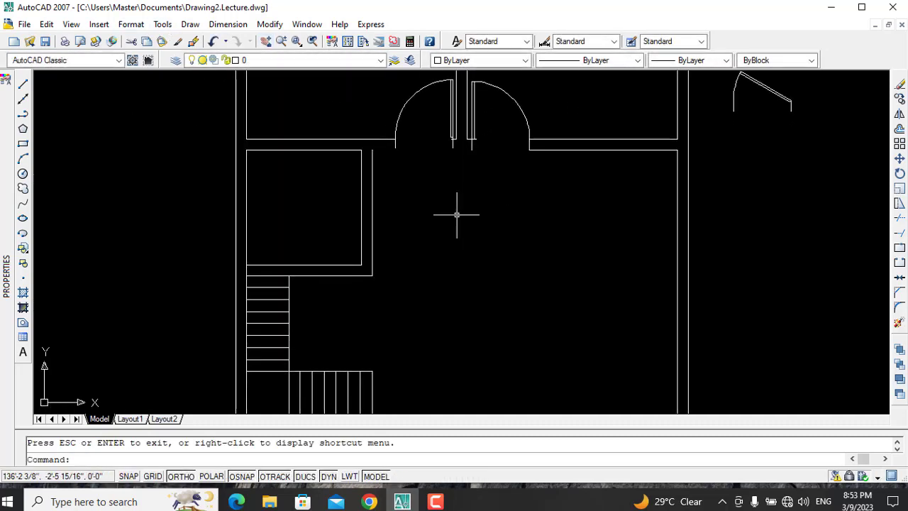
Draw a trial line from the door arc's end to the wall corner.
type("l")
key("Return")
left_click(394, 143)
left_click(372, 149)
key("Escape")
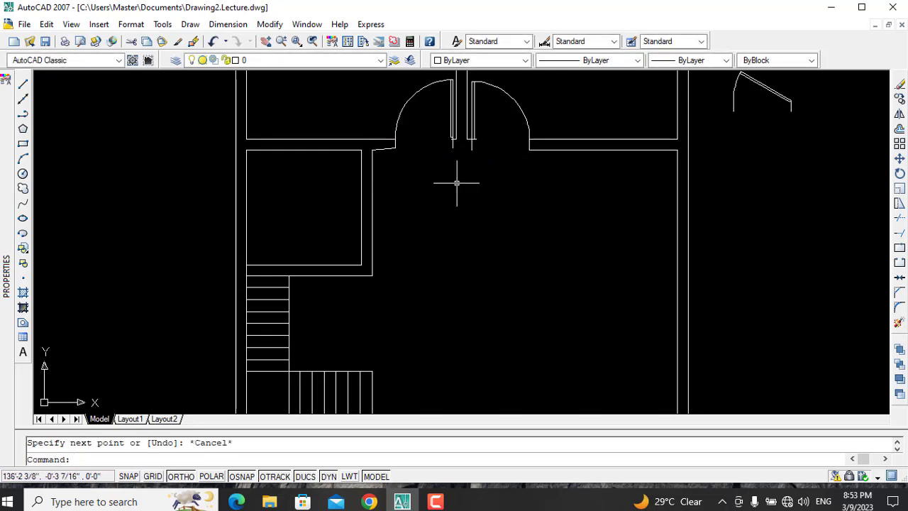
scroll(456, 182, "up", 3)
scroll(456, 182, "down", 2)
Draw a short two-segment line at the door opening, then erase a stray segment.
type("l")
key("Return")
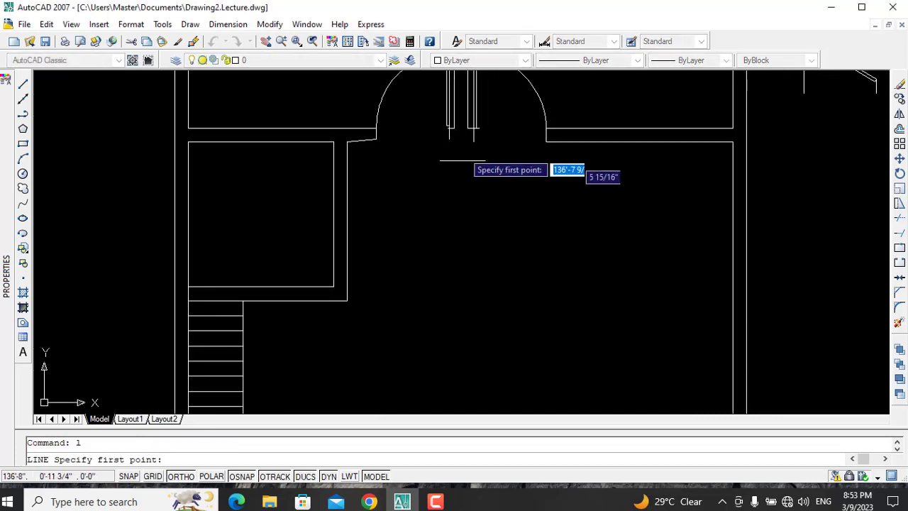
left_click(449, 99)
left_click(450, 138)
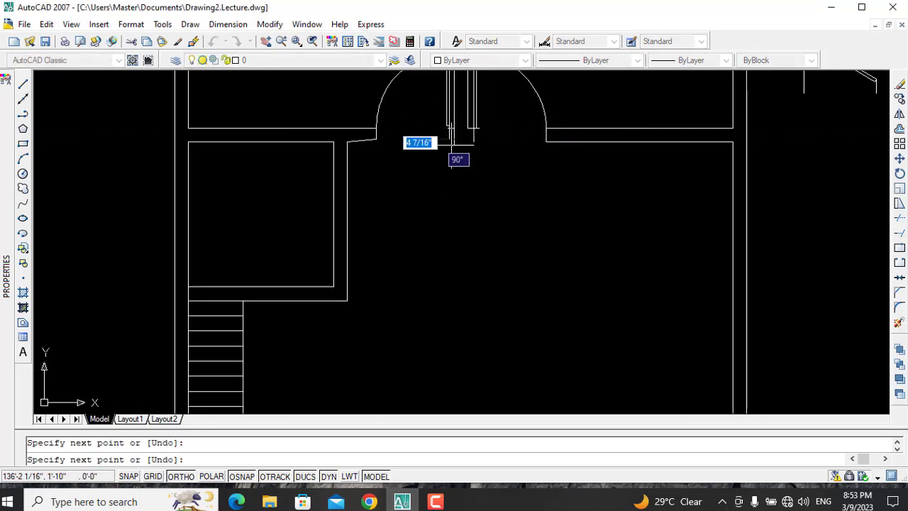
left_click(440, 143)
key("Return")
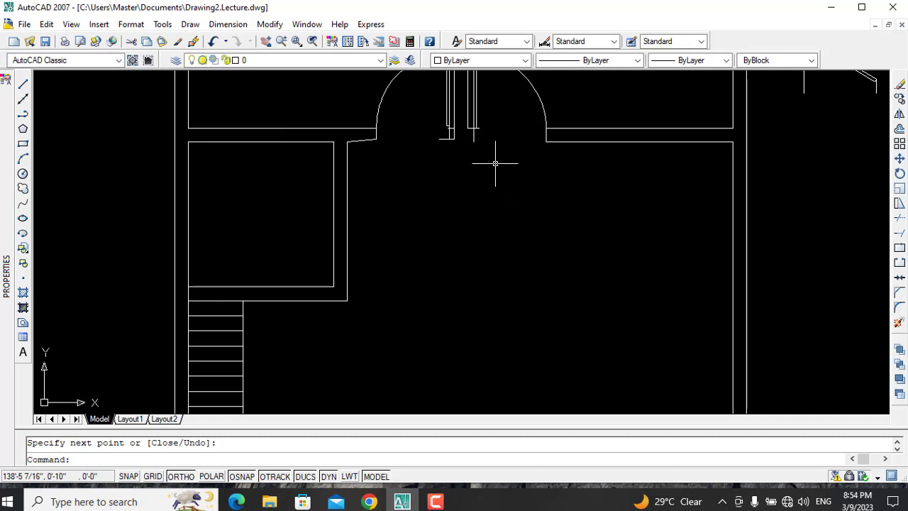
type("e")
key("Return")
key("Return")
key("Return")
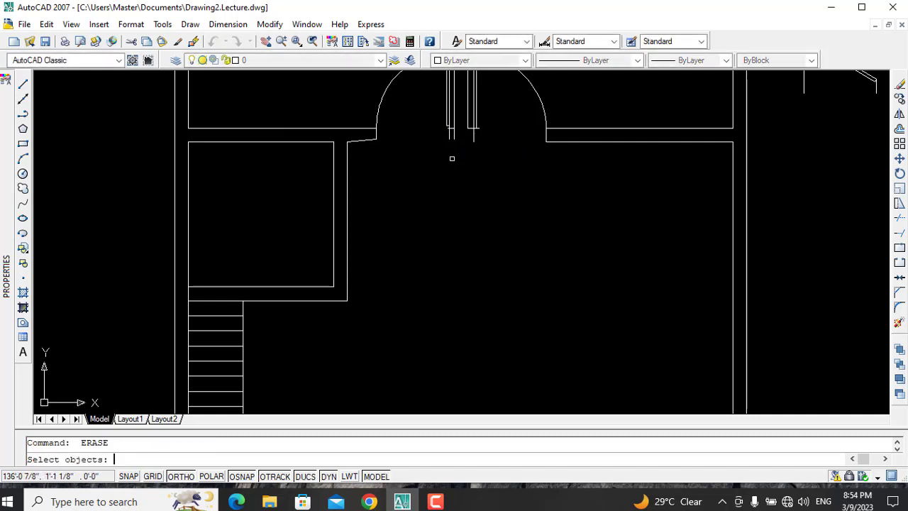
key("Return")
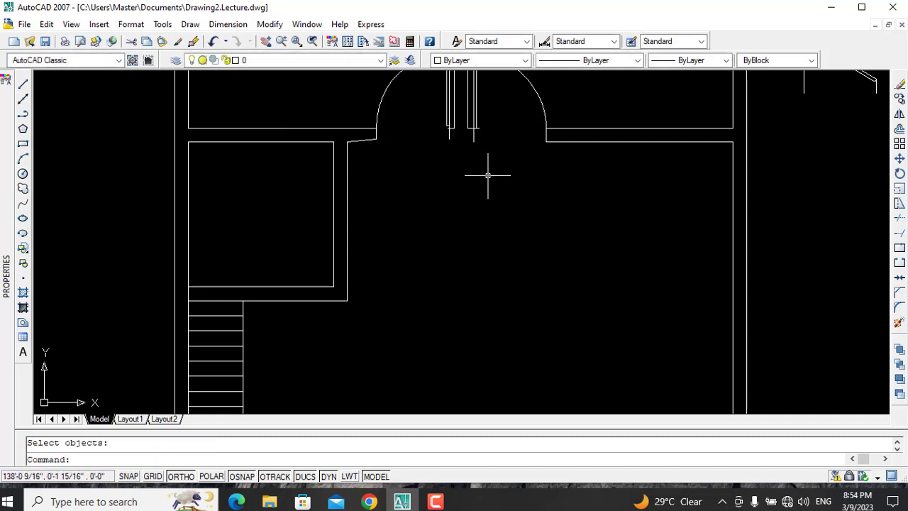
scroll(488, 175, "down", 2)
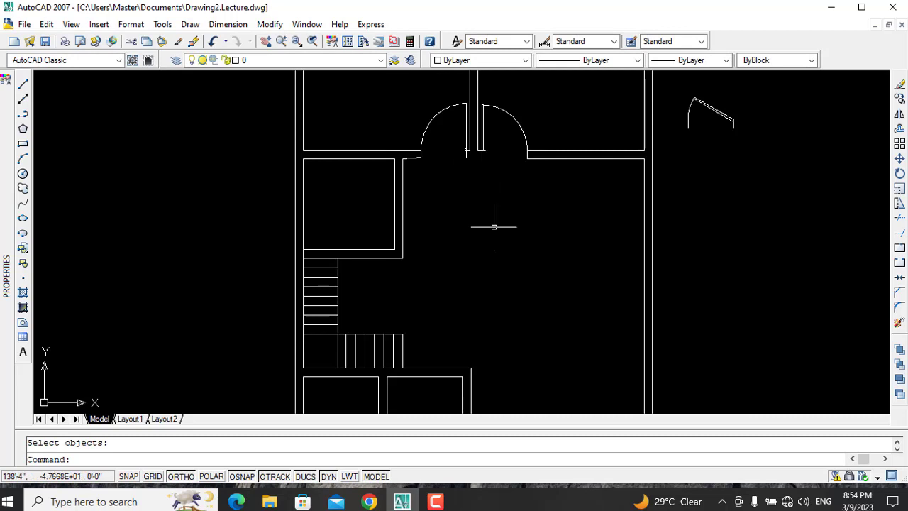
Try ERASE, LINE, EXTEND and TRIM, cancelling each without changes.
type("e")
key("Return")
key("Return")
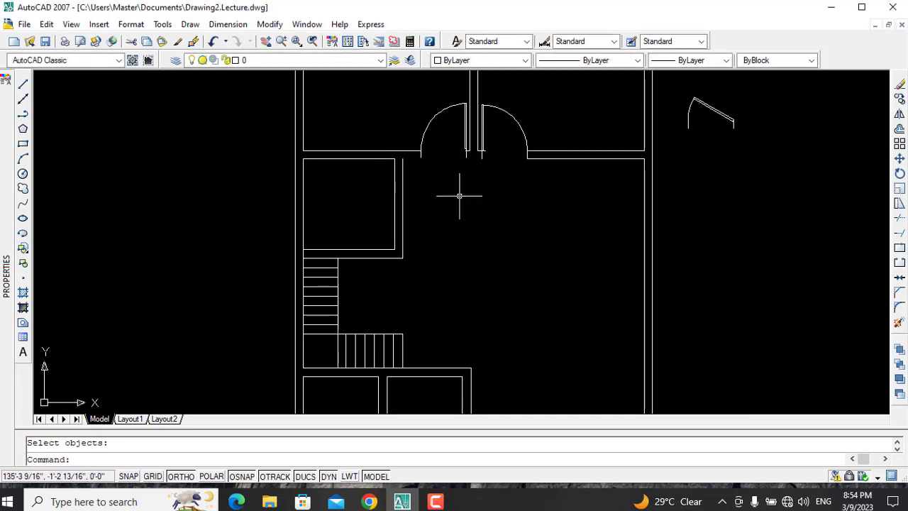
type("l")
key("Return")
left_click(402, 158)
key("Escape")
type("ex")
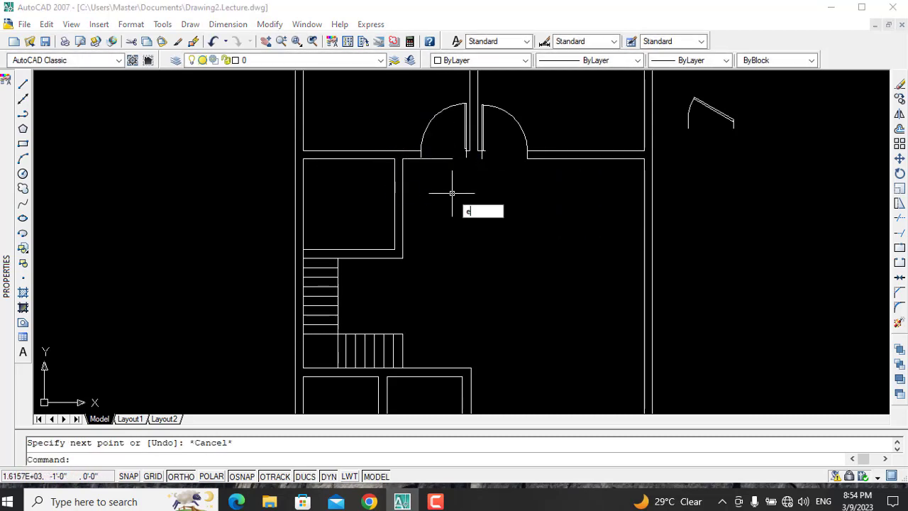
key("Return")
key("Return")
key("Escape")
type("tr")
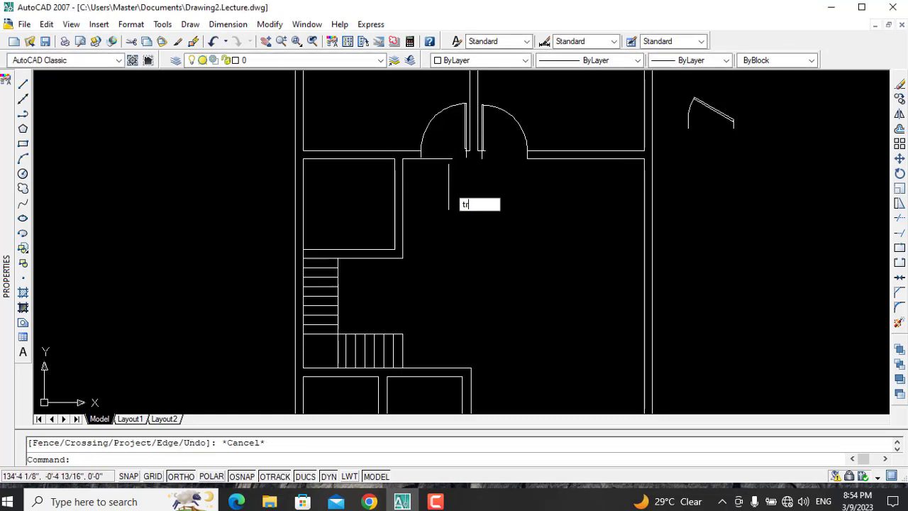
key("Return")
key("Return")
key("Escape")
Erase the left door arc block and the short leftover wall line beside it.
type("ex")
key("Return")
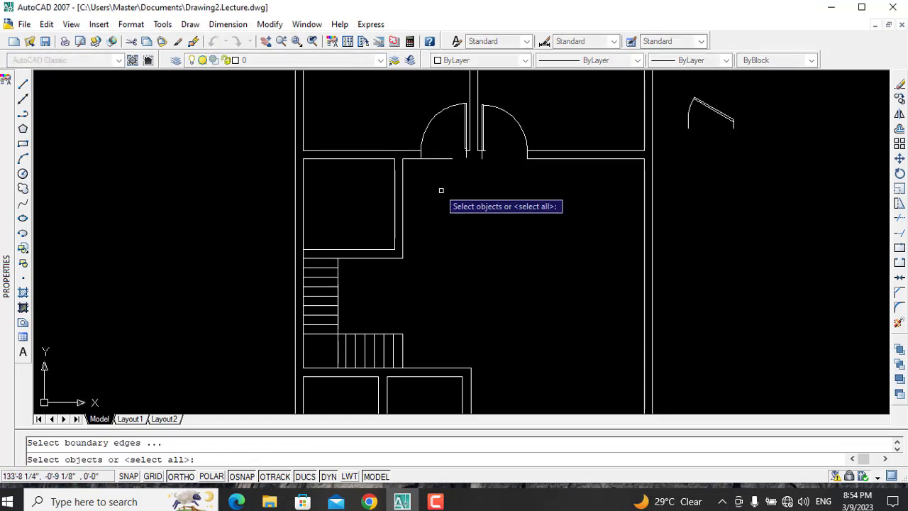
key("Return")
key("Return")
left_click(423, 154)
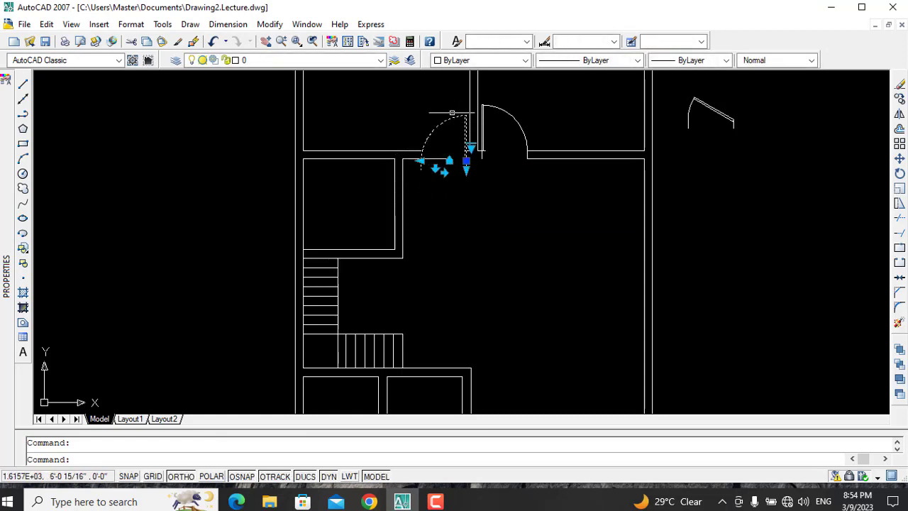
type("e")
key("Return")
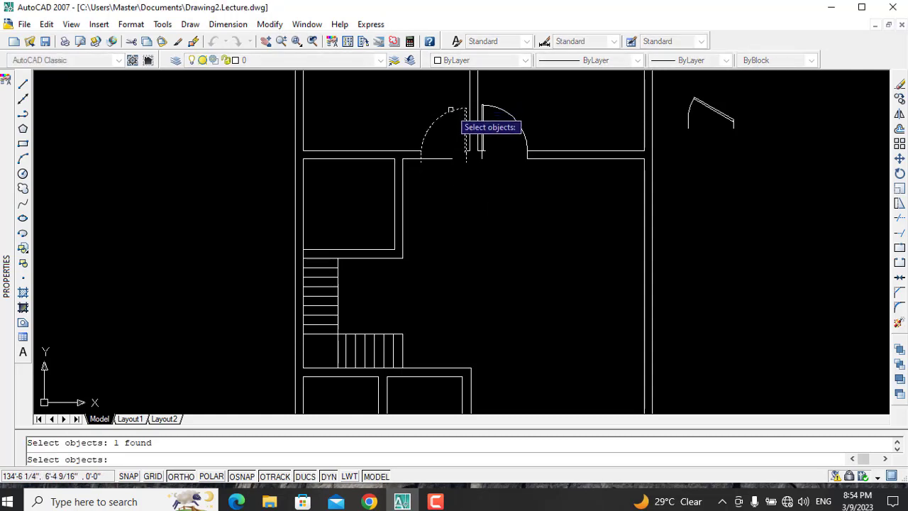
key("Return")
key("Return")
left_click(435, 157)
key("Return")
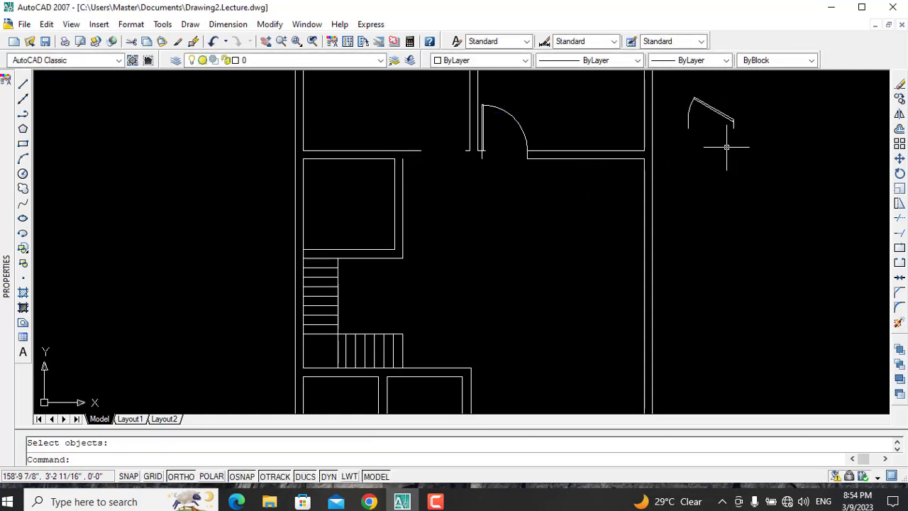
Delete the spare door block at top right, then undo the deletion.
left_click(734, 119)
key("Escape")
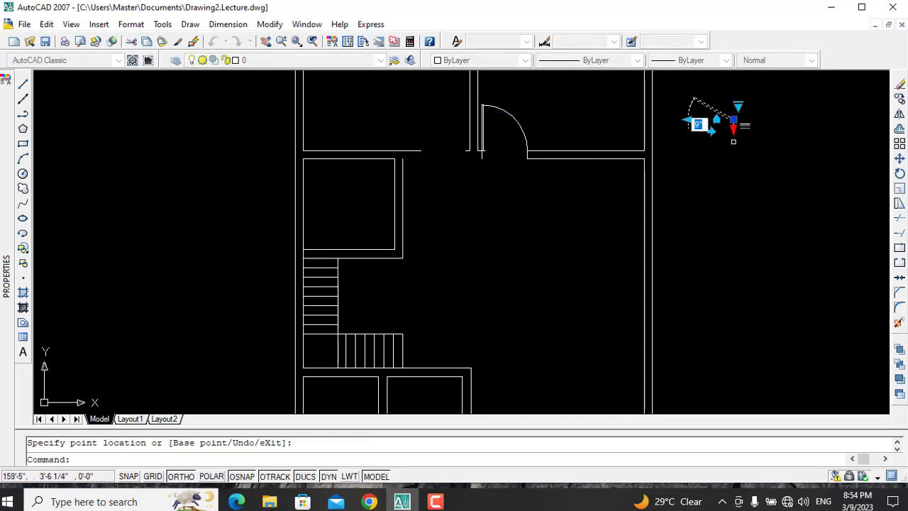
key("Delete")
key("ctrl+z")
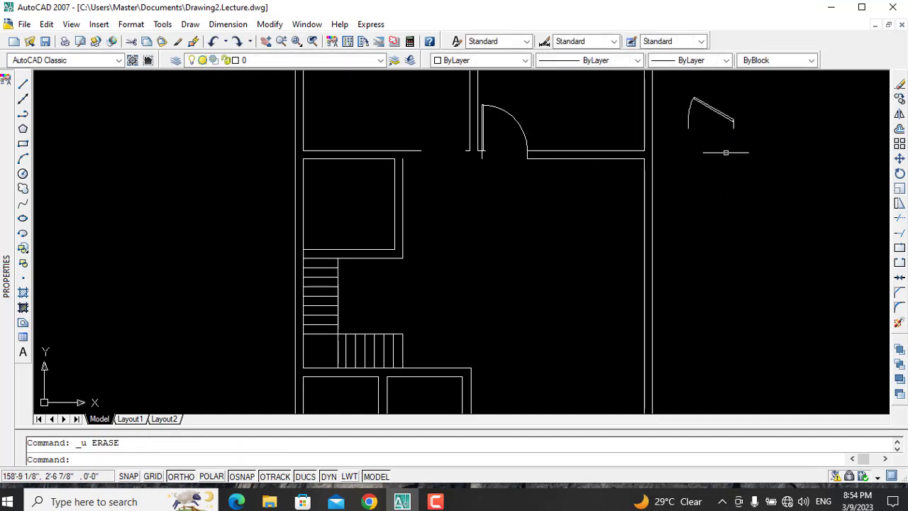
left_click(734, 128)
key("Escape")
left_click(731, 202)
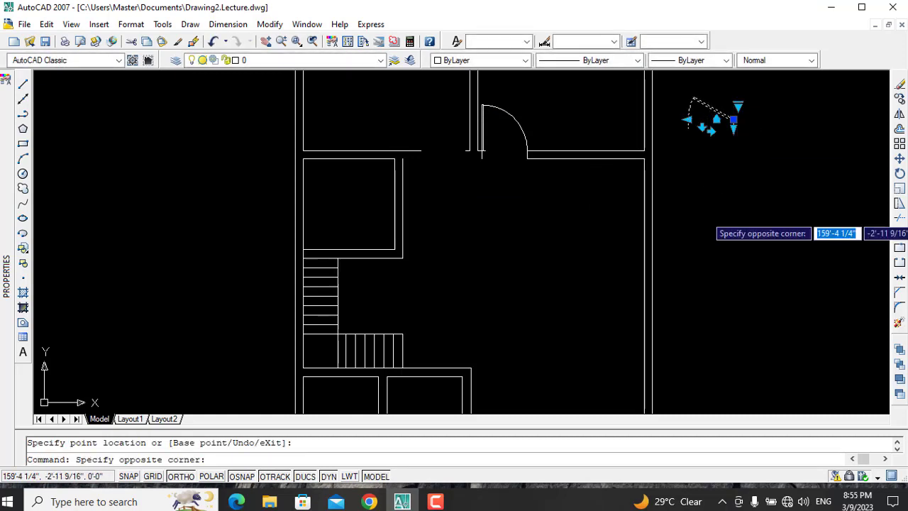
key("Escape")
key("Escape")
Start copying the spare door block, then cancel before placing it.
type("c")
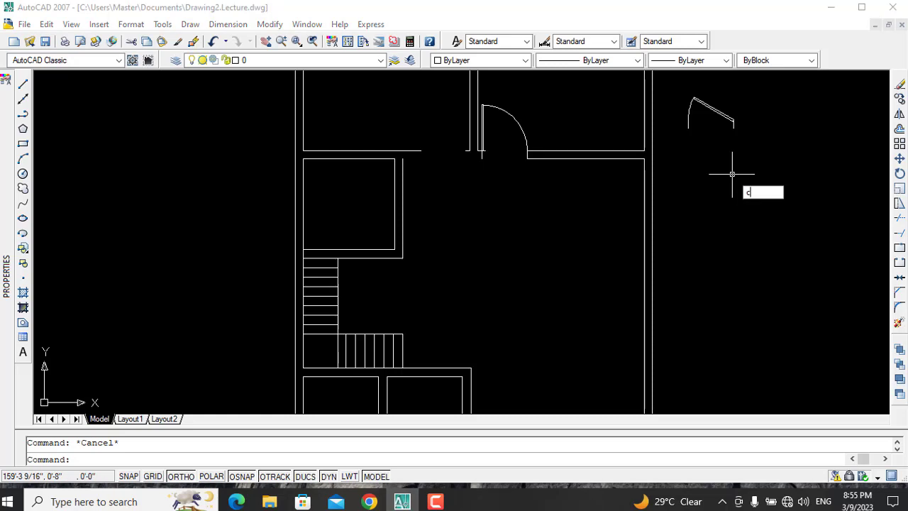
type("o")
key("Return")
left_click(718, 112)
key("Return")
left_click(732, 117)
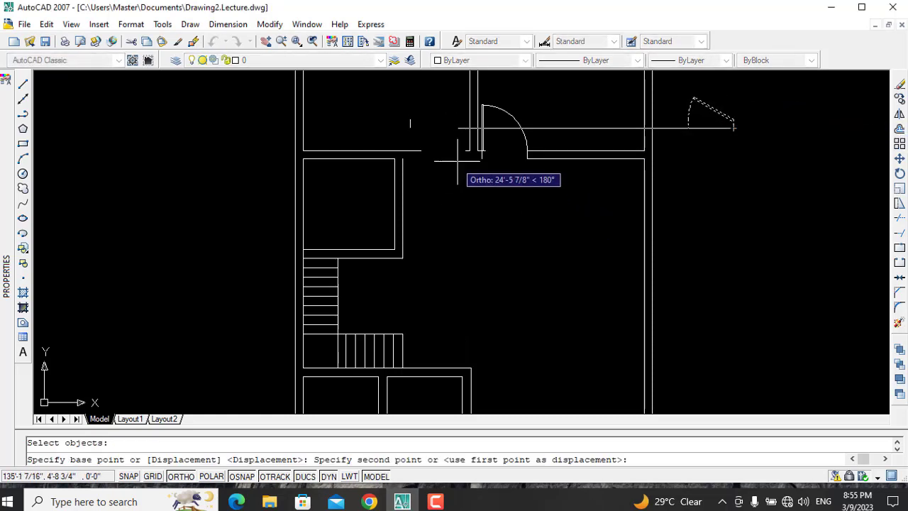
key("Escape")
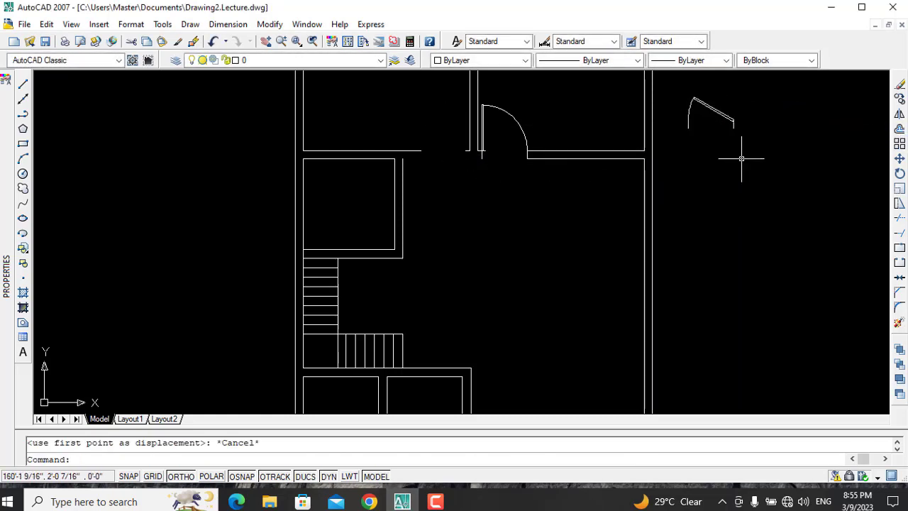
Copy the spare door block into the entrance opening left of the swinging door.
type("co")
key("Return")
left_click(718, 111)
key("Return")
left_click(734, 121)
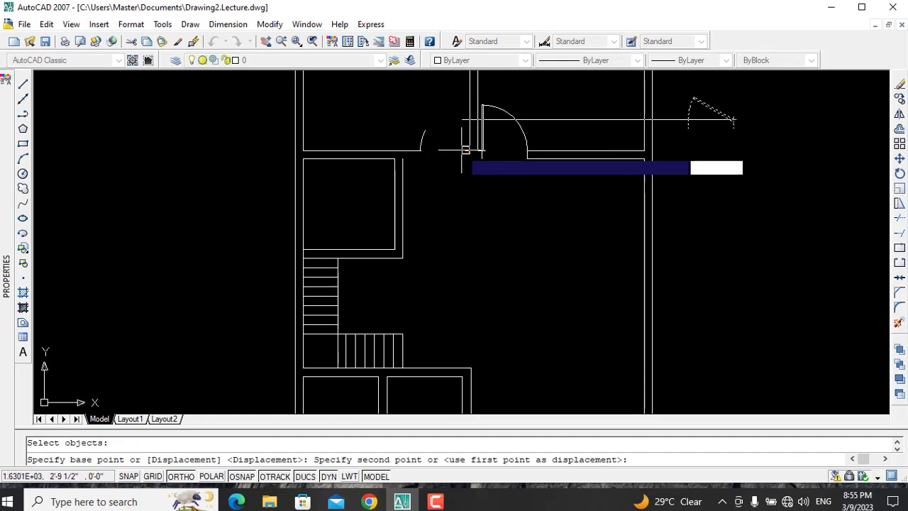
left_click(466, 151)
key("Escape")
Draw two short wall lines closing the gaps on either side of the copied door.
type("l")
key("Return")
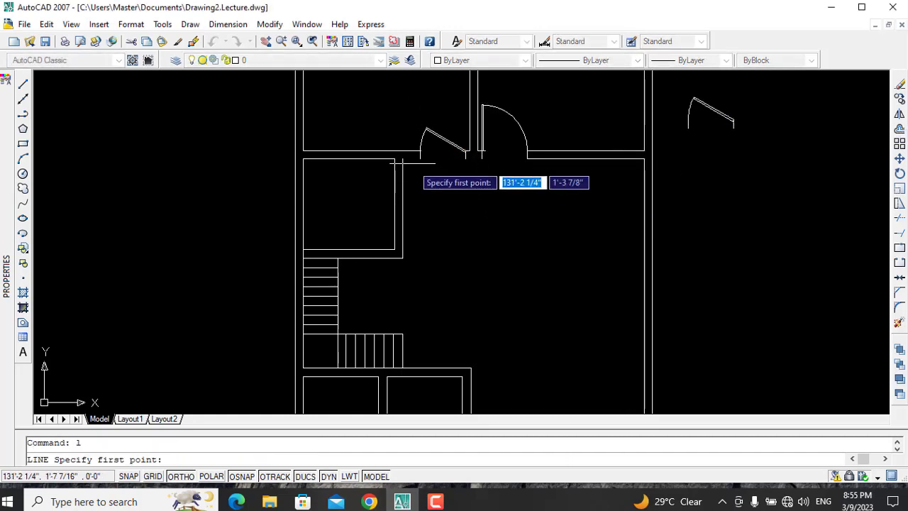
left_click(403, 158)
left_click(420, 158)
key("Escape")
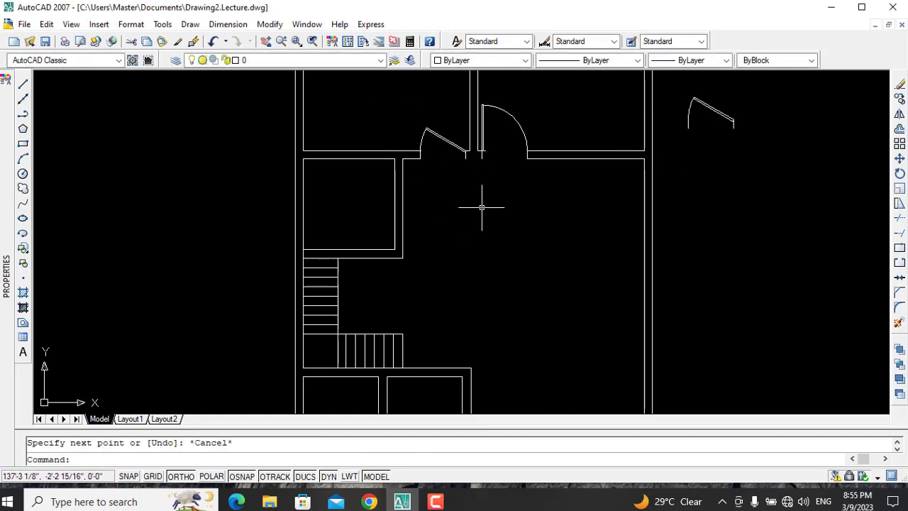
type("l")
key("Return")
left_click(465, 158)
left_click(482, 157)
key("Escape")
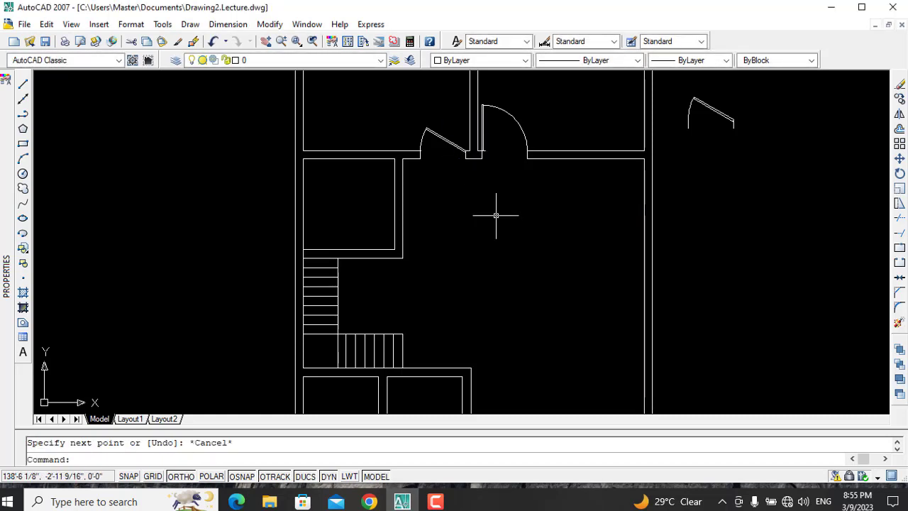
left_click(444, 135)
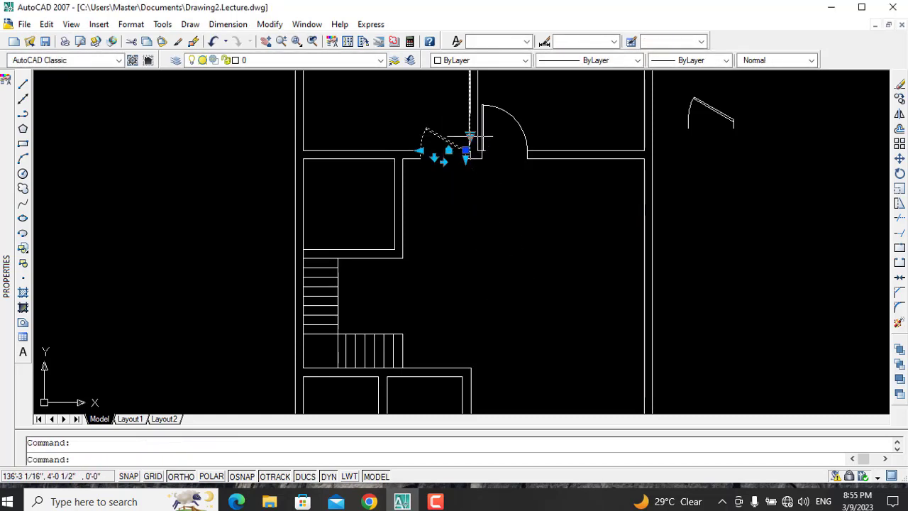
Set the new left door to Open 90° to match the right leaf.
left_click(470, 135)
left_click(505, 193)
key("Escape")
scroll(546, 227, "down", 2)
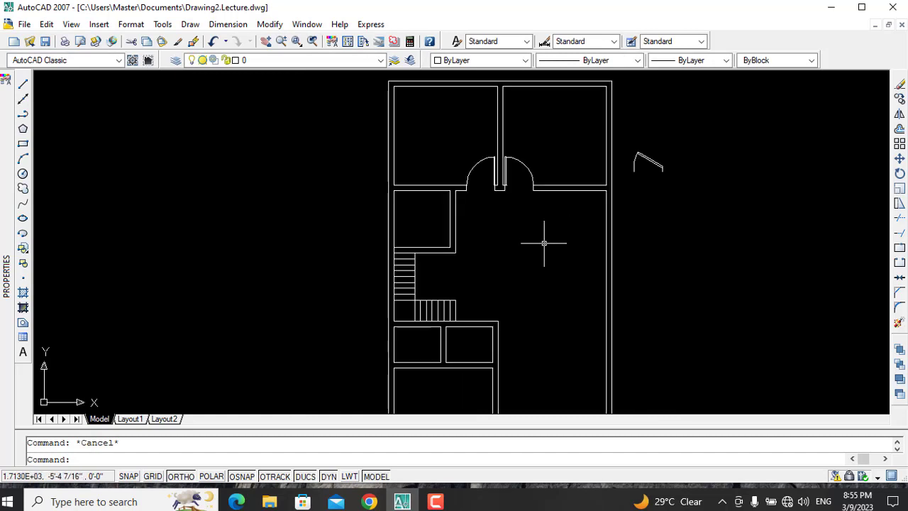
Flip the spare door block horizontally with its flip grip.
left_click(651, 173)
left_click(647, 173)
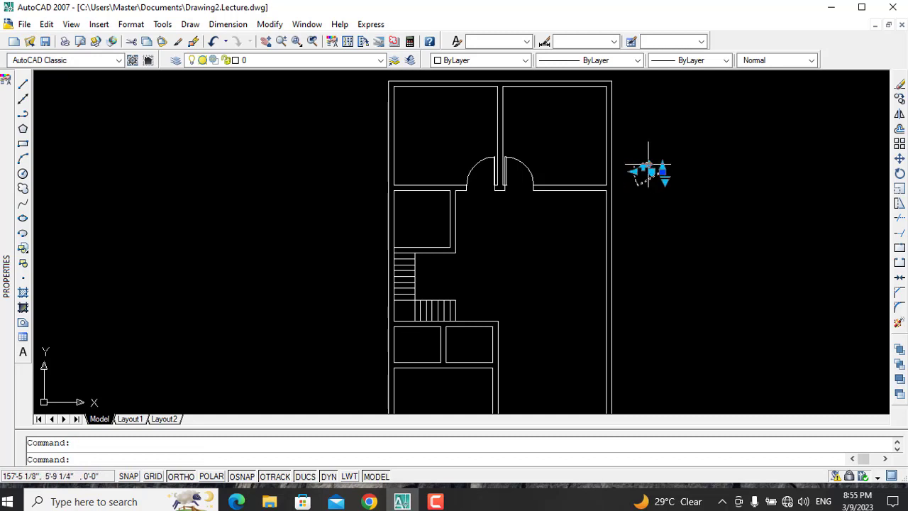
left_click(651, 171)
key("Escape")
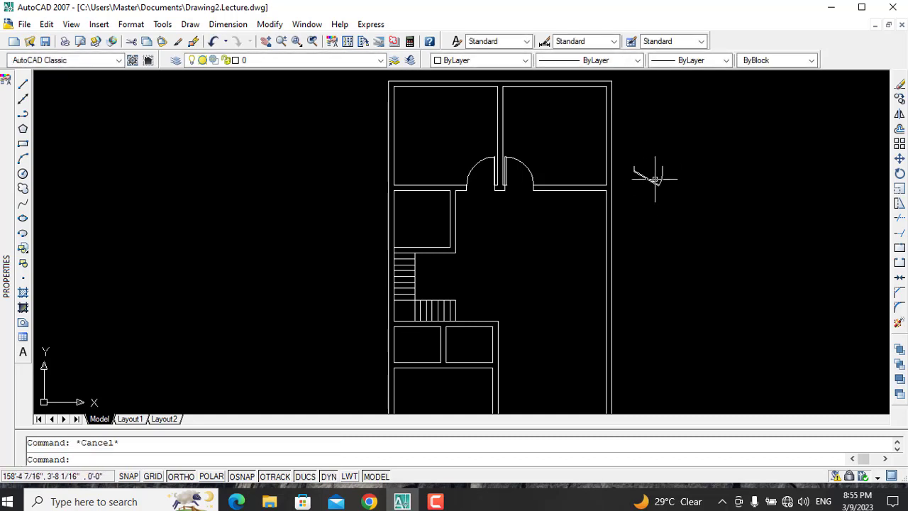
left_click(655, 178)
left_click(649, 181)
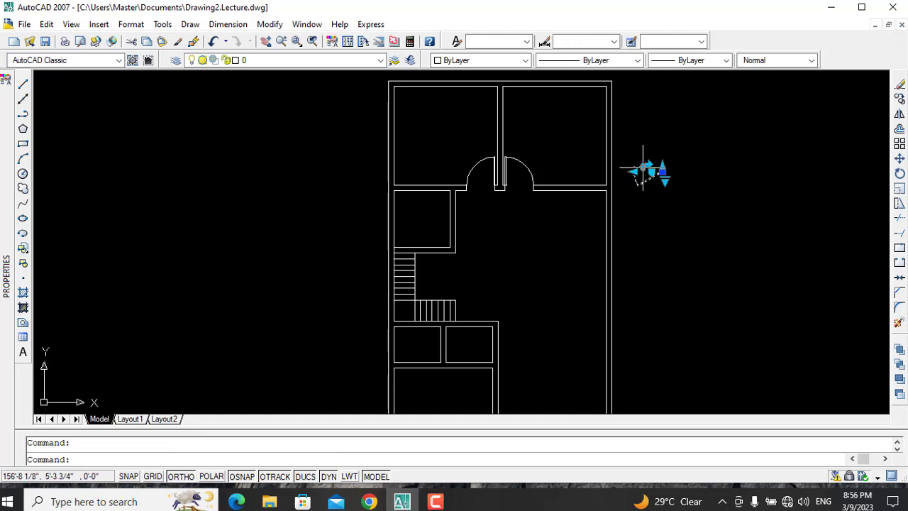
left_click(649, 173)
key("Escape")
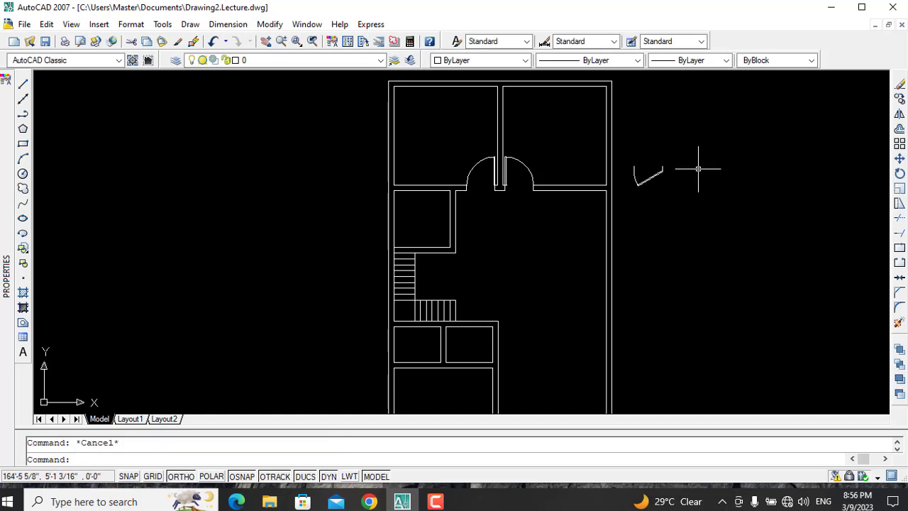
Try rotating the spare door block with Ortho on, then cancel.
type("ro")
key("Return")
left_click(667, 186)
key("Return")
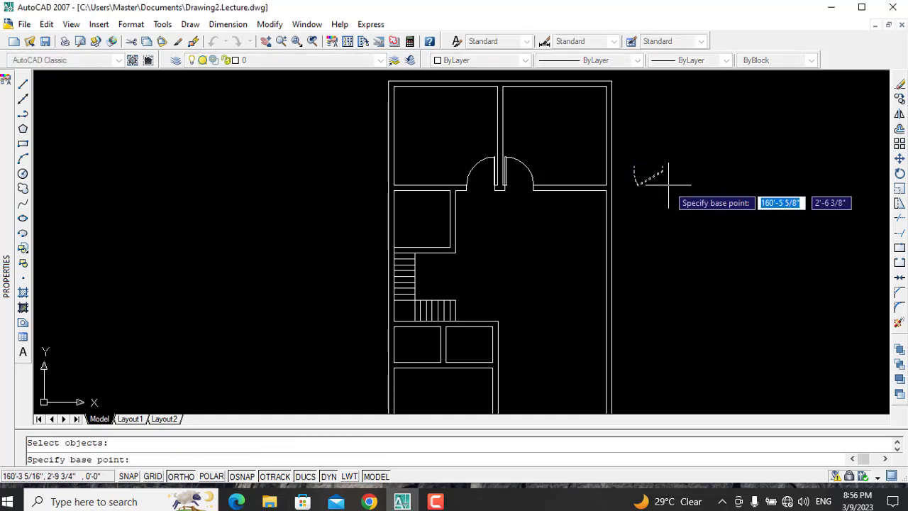
left_click(662, 170)
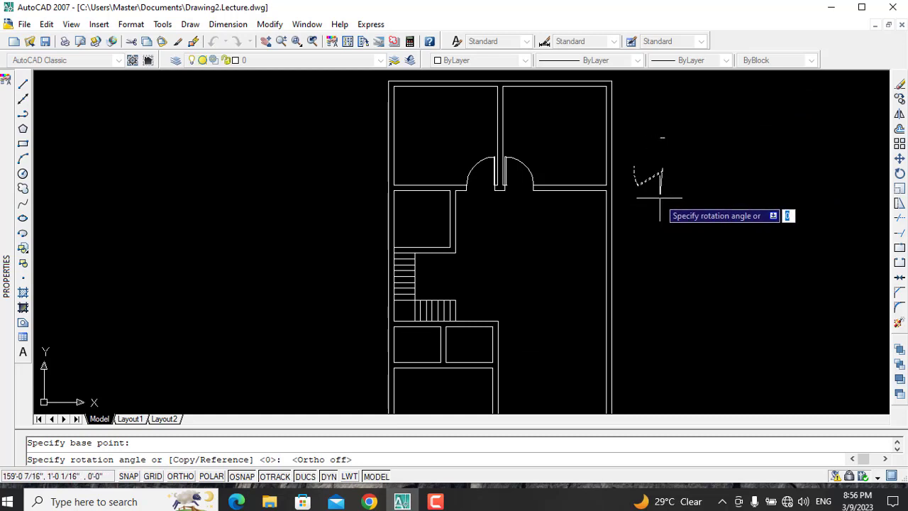
key("F8")
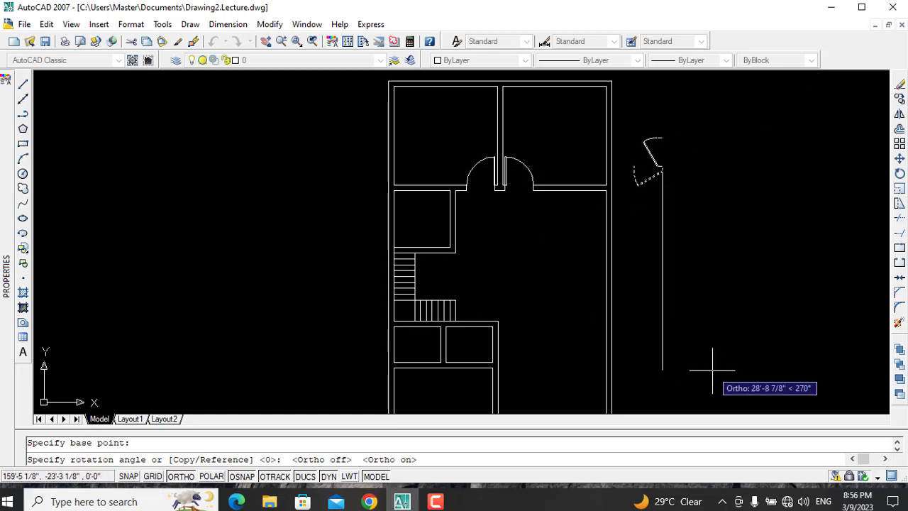
key("Escape")
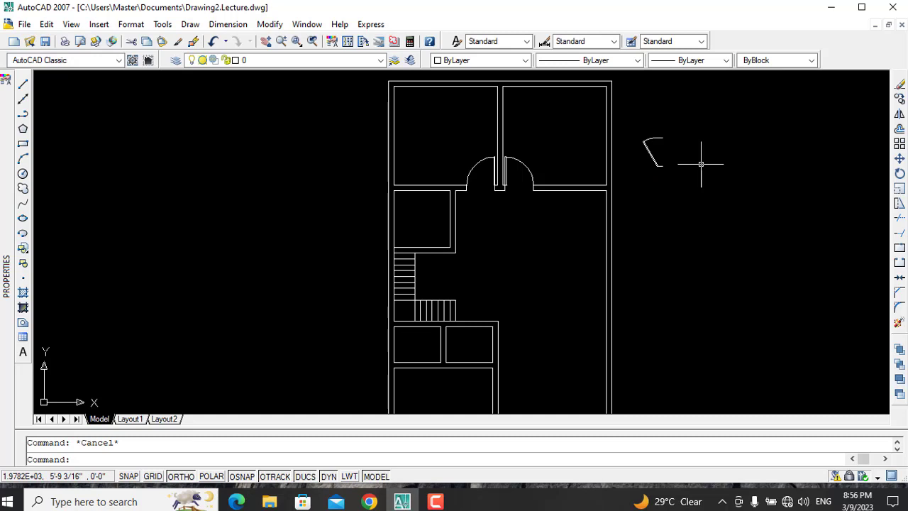
Copy the spare door block into the wall of the small left room, Ortho off.
type("m")
key("Return")
left_click(639, 126)
left_click(666, 175)
key("Return")
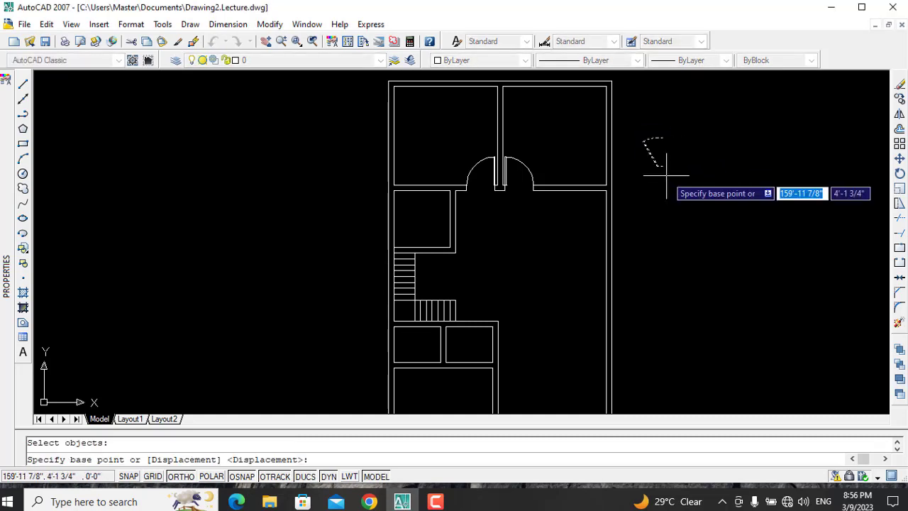
left_click(656, 138)
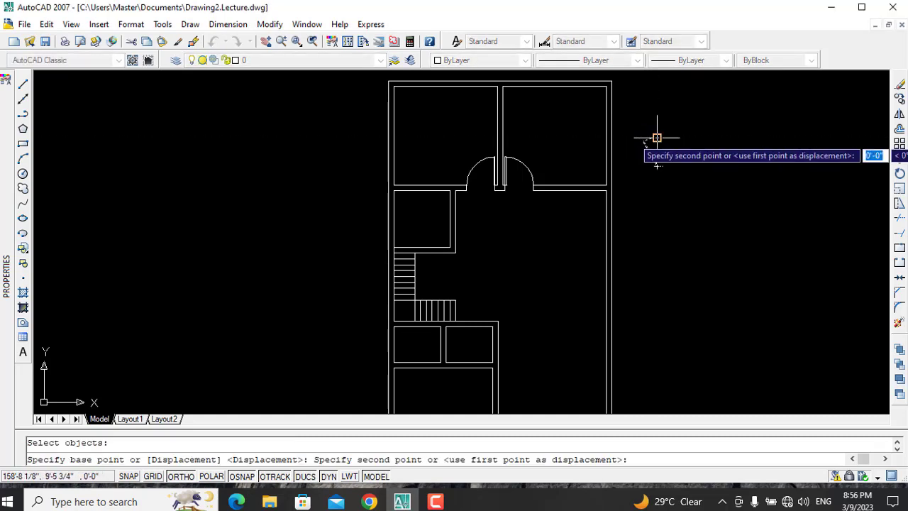
key("F8")
scroll(454, 205, "up", 2)
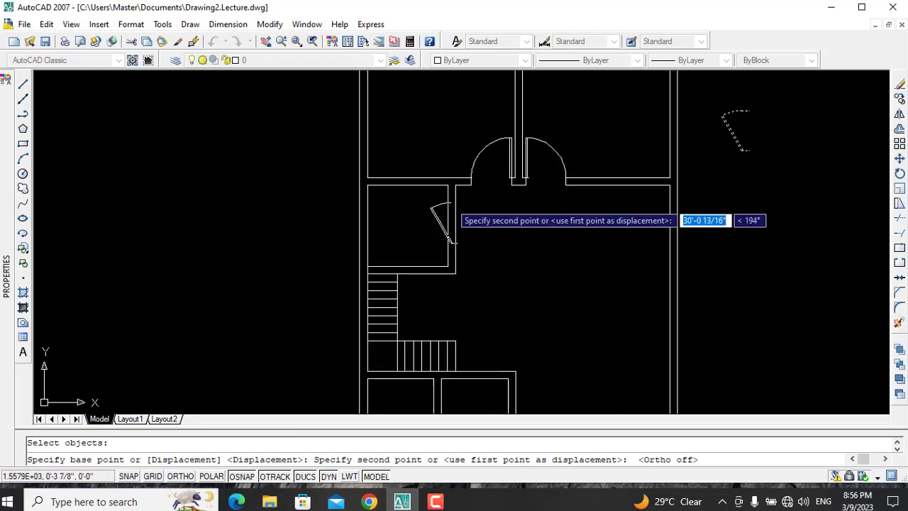
scroll(454, 241, "up", 3)
left_click(438, 173)
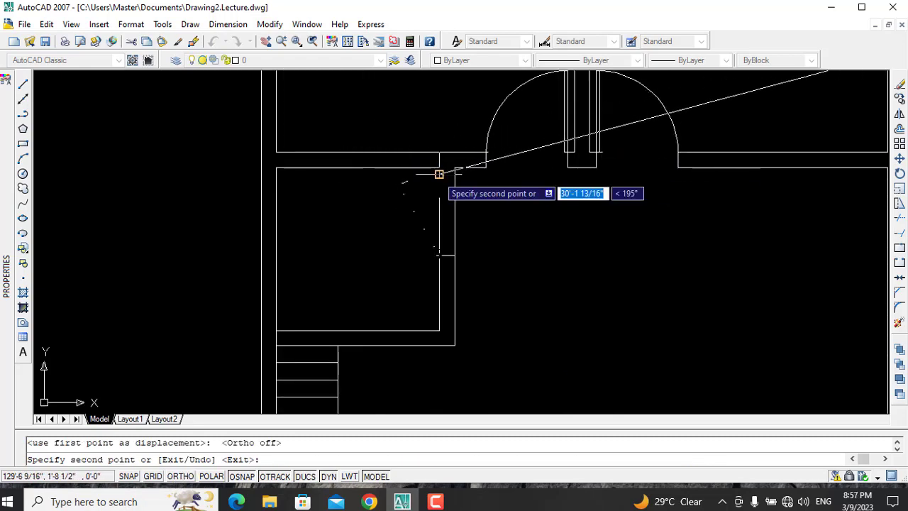
key("Escape")
Trim the two wall lines inside the new door opening.
type("tr")
key("Return")
key("Return")
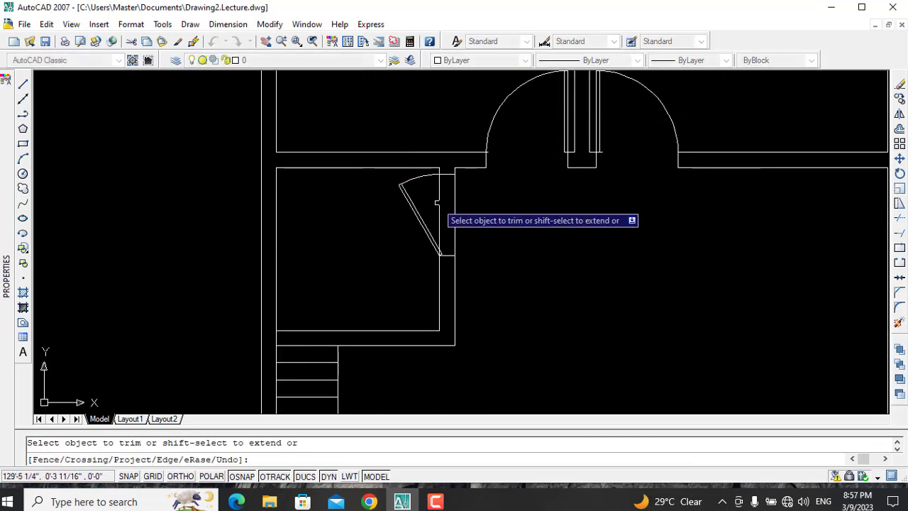
left_click(437, 204)
left_click(453, 211)
key("Escape")
Set the newly placed door to Open 90°.
scroll(529, 227, "down", 1)
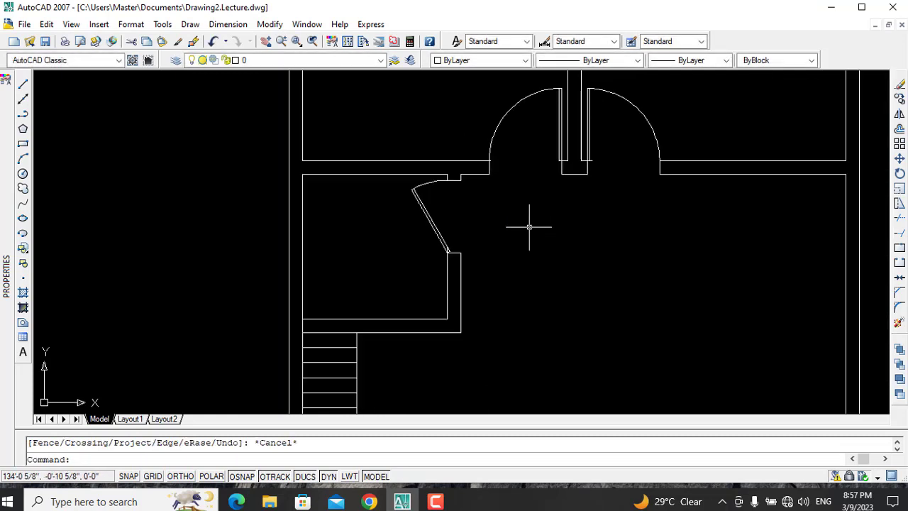
left_click(435, 226)
left_click(425, 260)
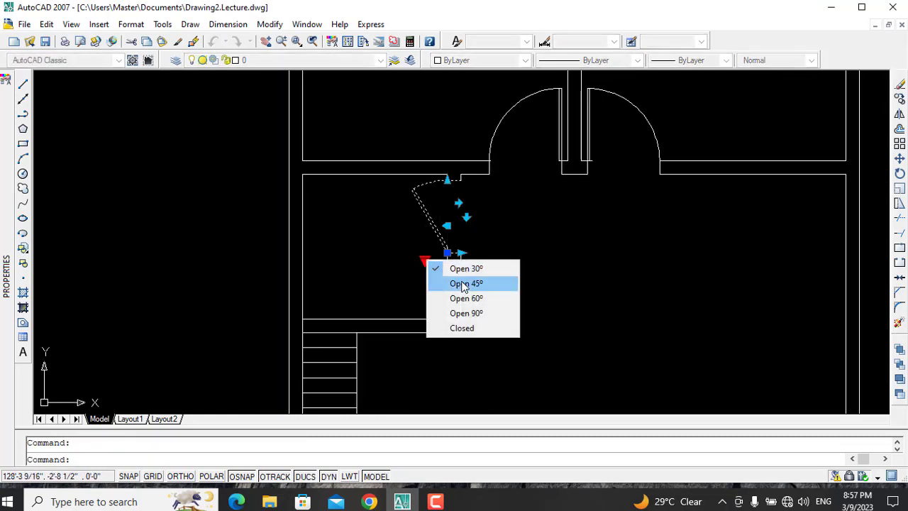
left_click(466, 312)
key("Escape")
scroll(584, 289, "down", 2)
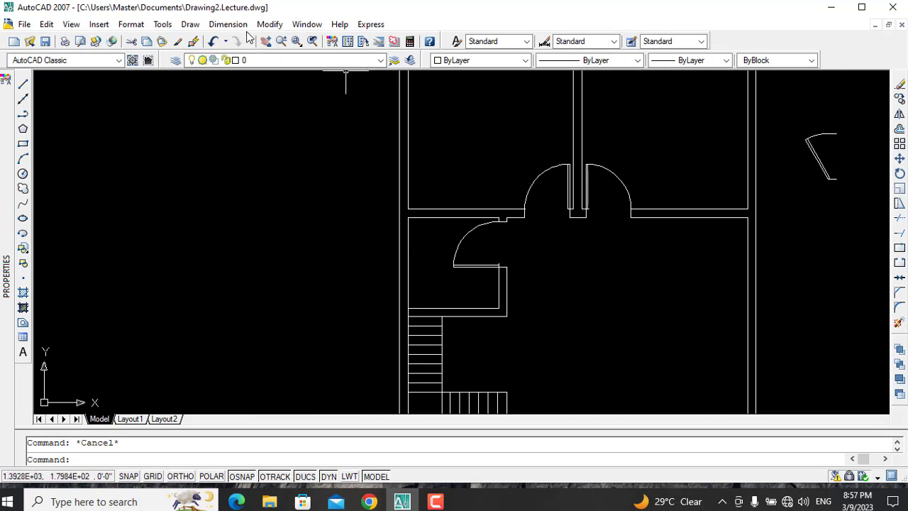
Pan to the stair and lower rooms and select the spare door block.
left_click(265, 40)
mouse_move(487, 258)
left_mouse_down()
mouse_move(374, 170)
mouse_move(501, 225)
mouse_move(501, 189)
left_mouse_up()
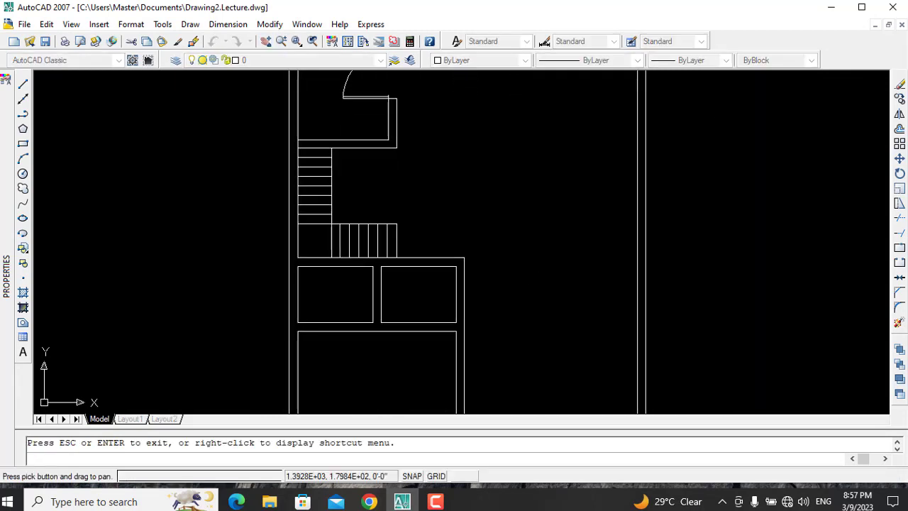
key("Escape")
scroll(533, 278, "down", 2)
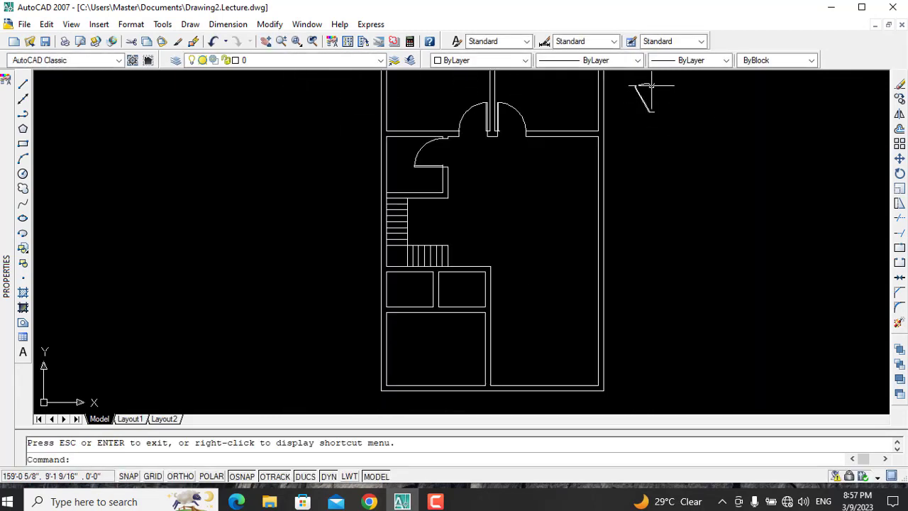
left_click(651, 86)
left_click(648, 82)
key("Escape")
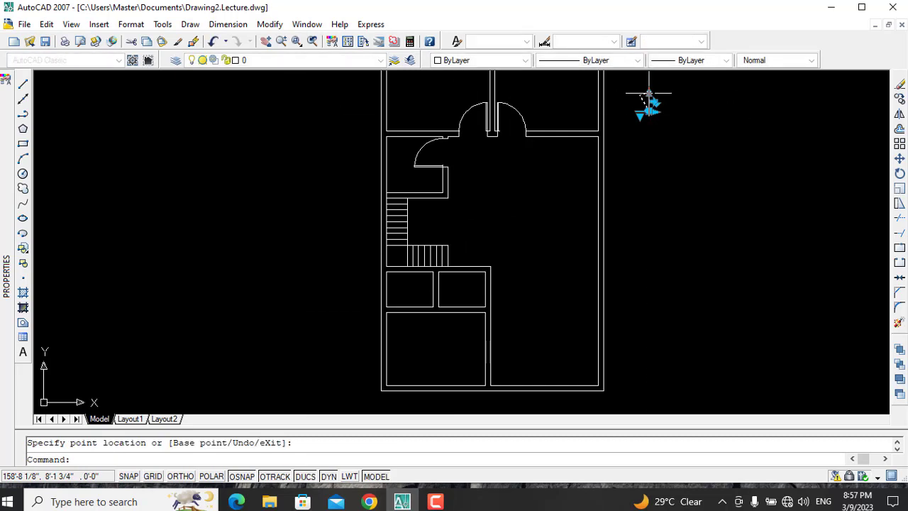
key("Escape")
Begin moving the spare door block with M, then cancel and reselect it.
type("m")
key("Return")
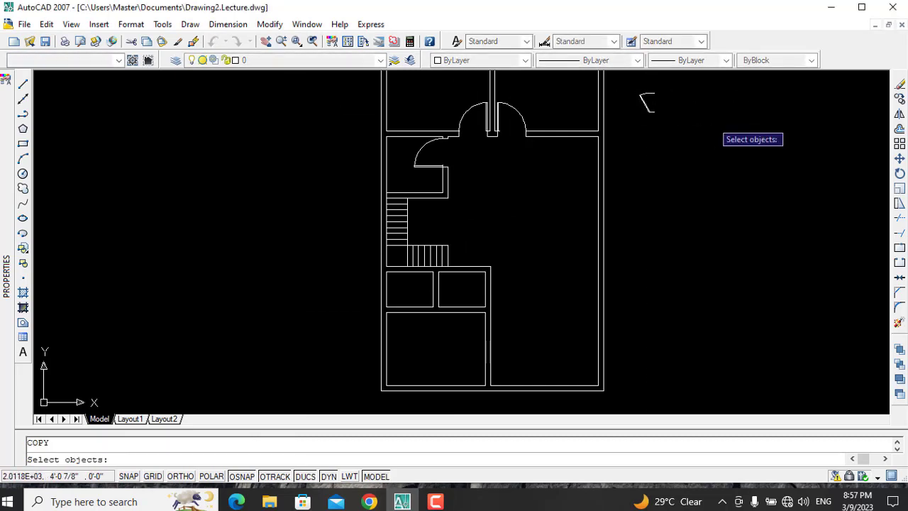
left_click(628, 90)
left_click(661, 118)
key("Return")
left_click(648, 92)
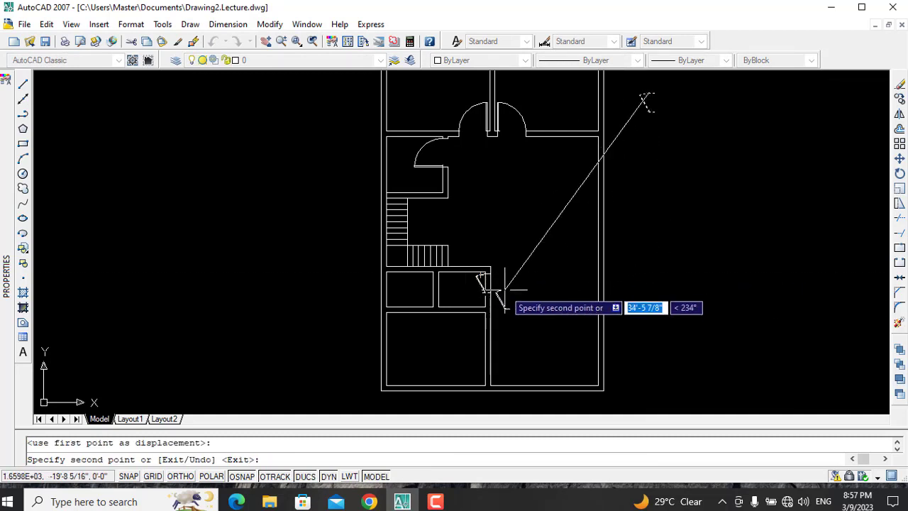
key("Escape")
left_click(647, 102)
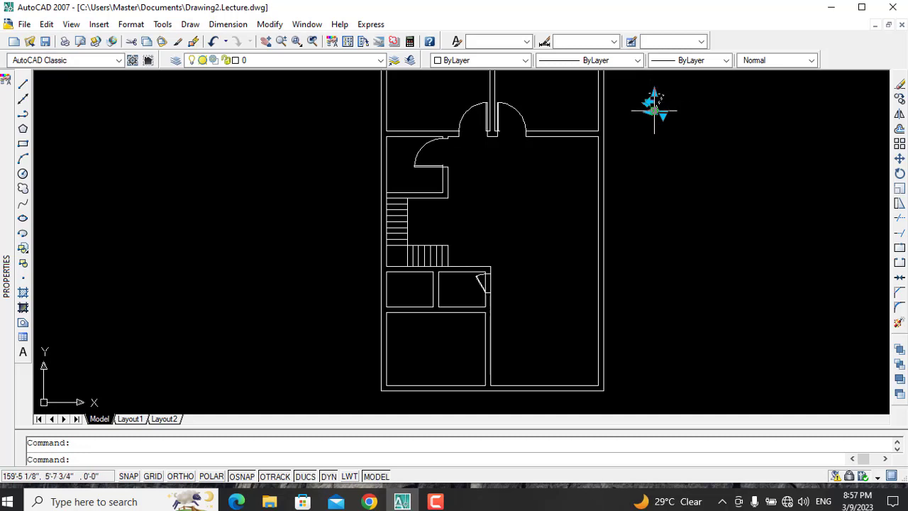
Copy the spare door block into the lower room's wall.
type("c")
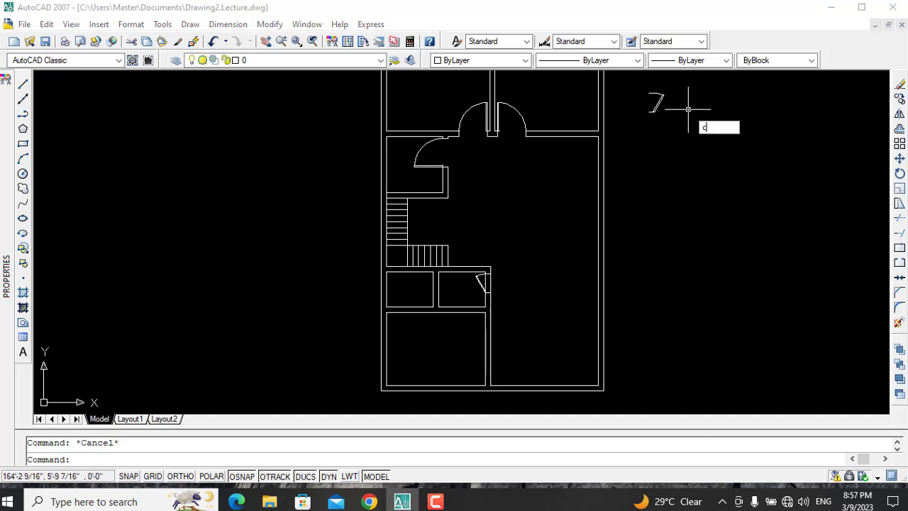
type("o")
key("Return")
left_click(653, 94)
key("Return")
left_click(653, 93)
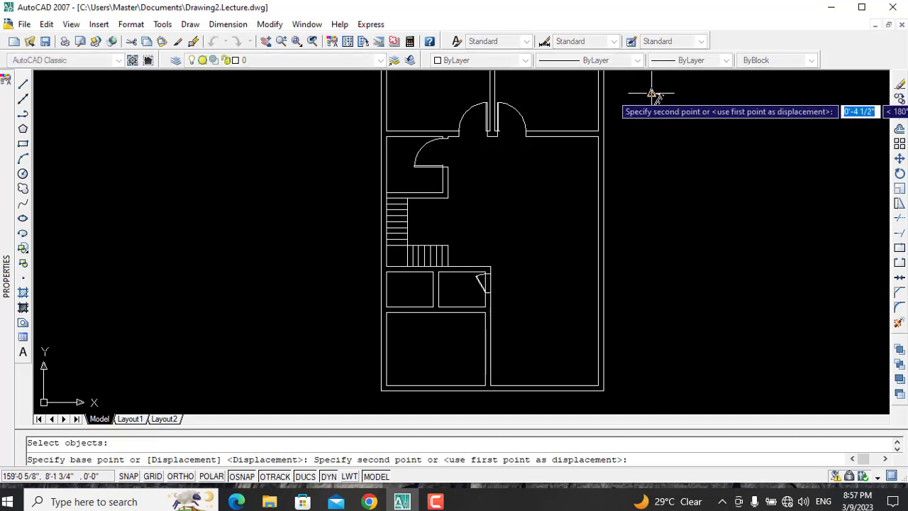
left_click(488, 317)
key("Escape")
scroll(691, 310, "up", 3)
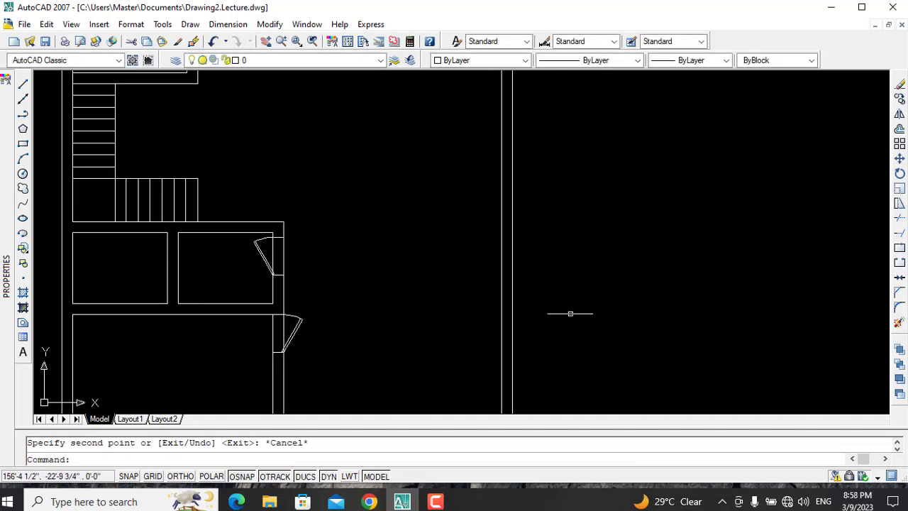
Set the lower door to Open 90° and the upper door to Open 60°.
type("tr")
key("Return")
key("Return")
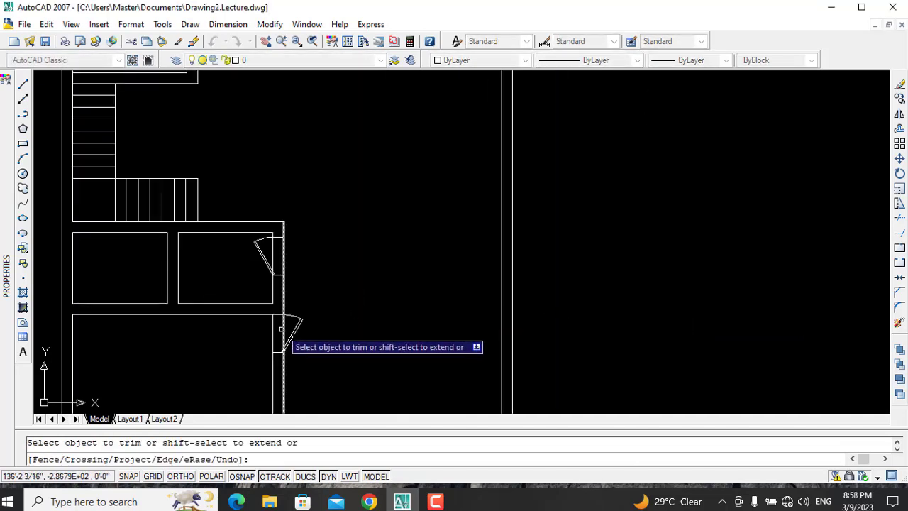
key("Escape")
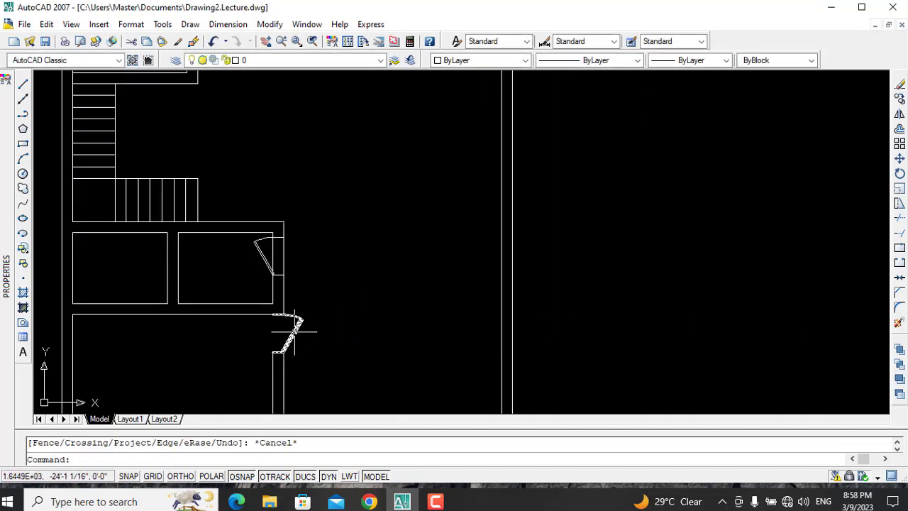
left_click(296, 333)
left_click(300, 359)
left_click(342, 413)
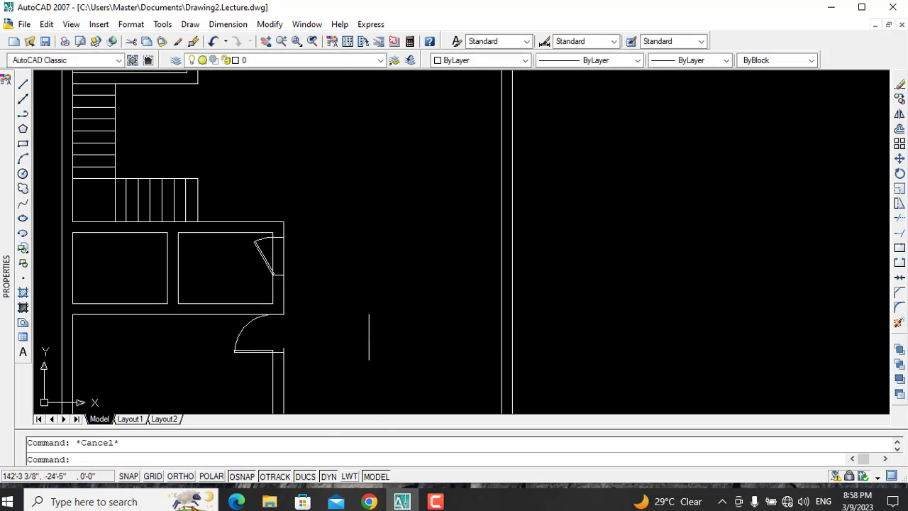
left_click(268, 238)
left_click(263, 280)
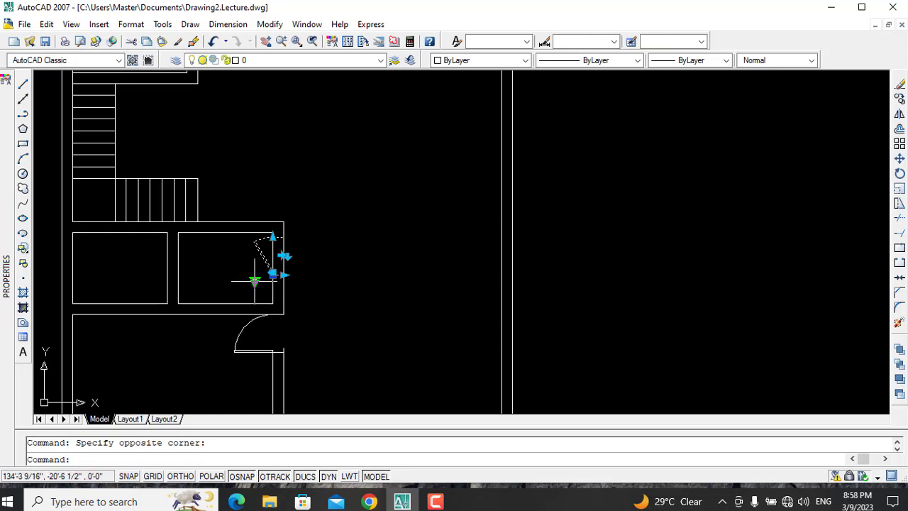
left_click(254, 281)
left_click(304, 318)
key("Escape")
Try trimming the wall lines at the door openings, using all objects as cutting edges.
type("tr")
key("Return")
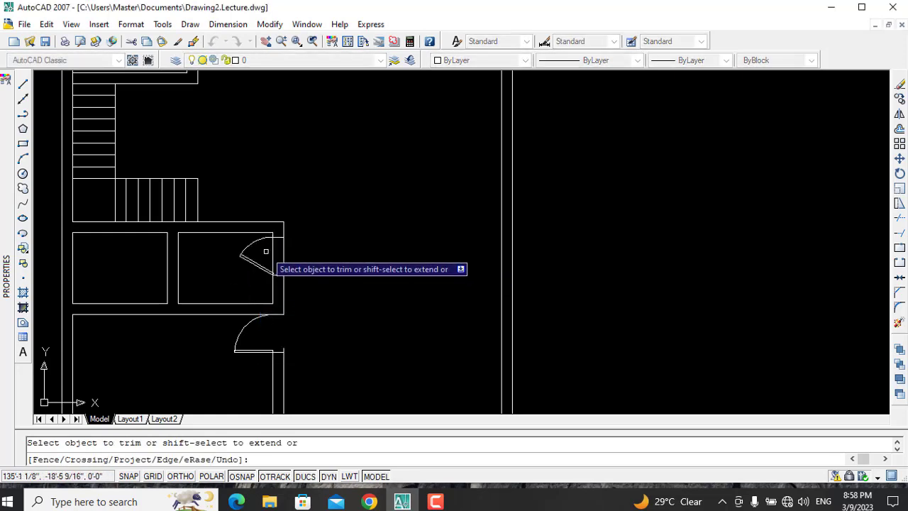
key("Escape")
scroll(361, 297, "down", 2)
key("Return")
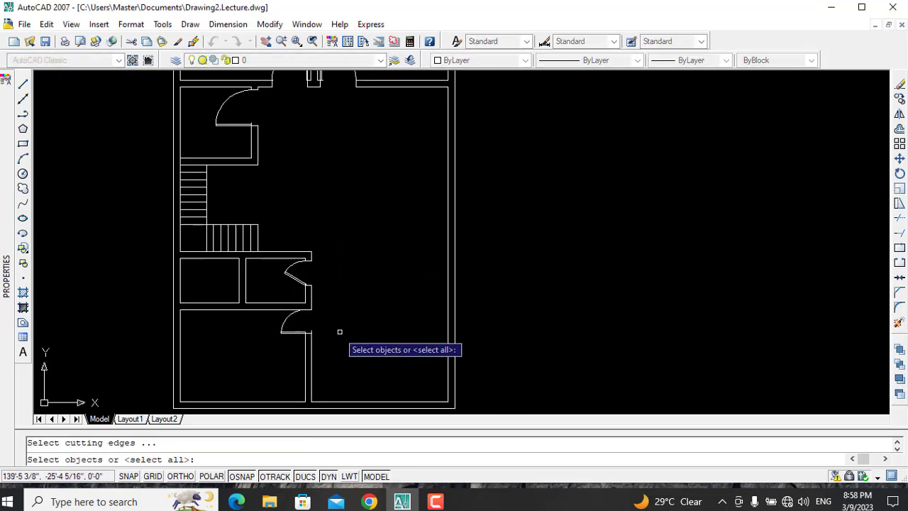
key("Return")
key("Escape")
type("tr")
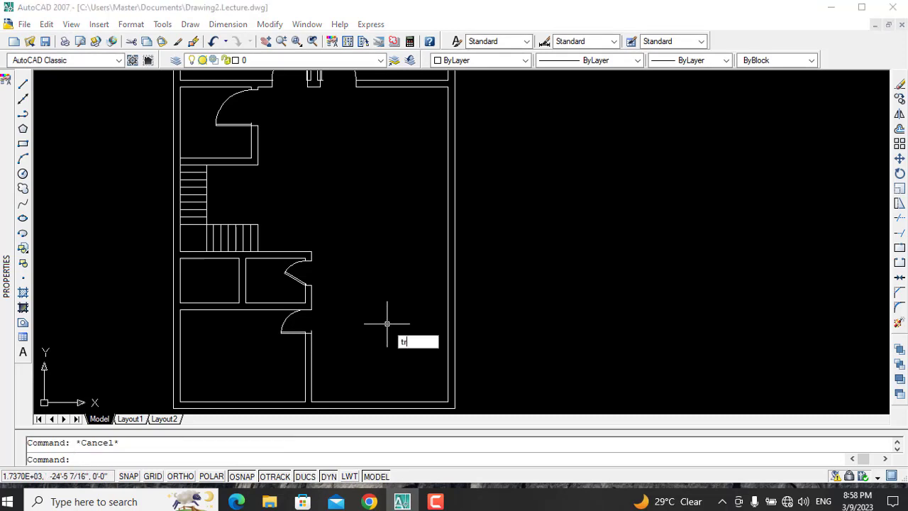
key("Return")
key("Return")
key("Escape")
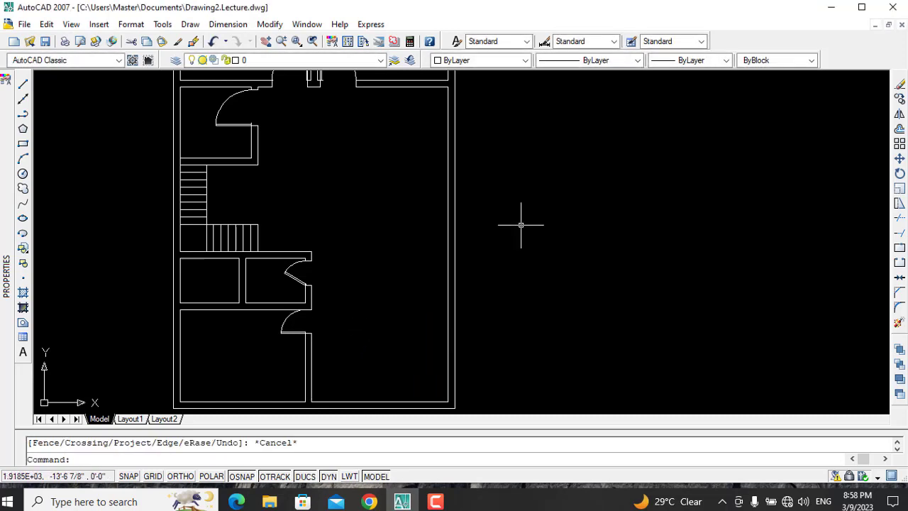
scroll(520, 225, "down", 2)
Flip the spare door block beside the plan with its flip grip.
left_click(522, 128)
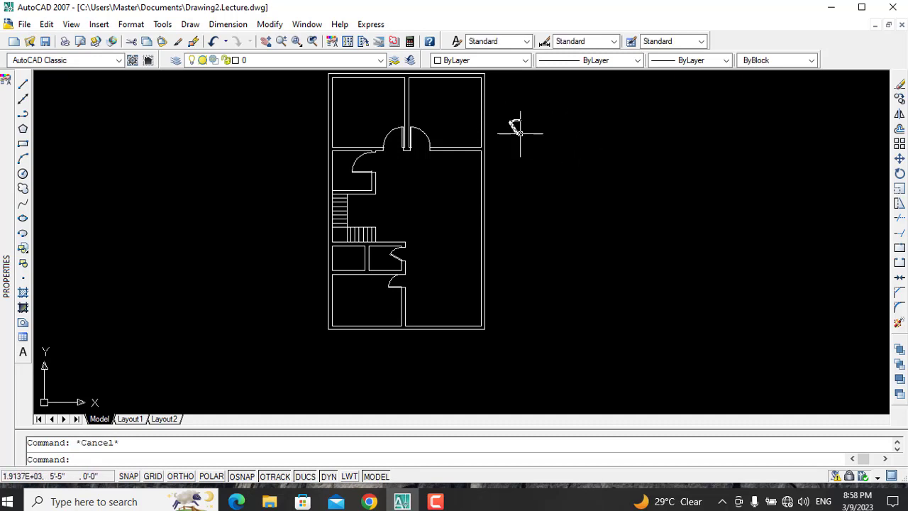
scroll(527, 133, "up", 3)
scroll(468, 132, "up", 1)
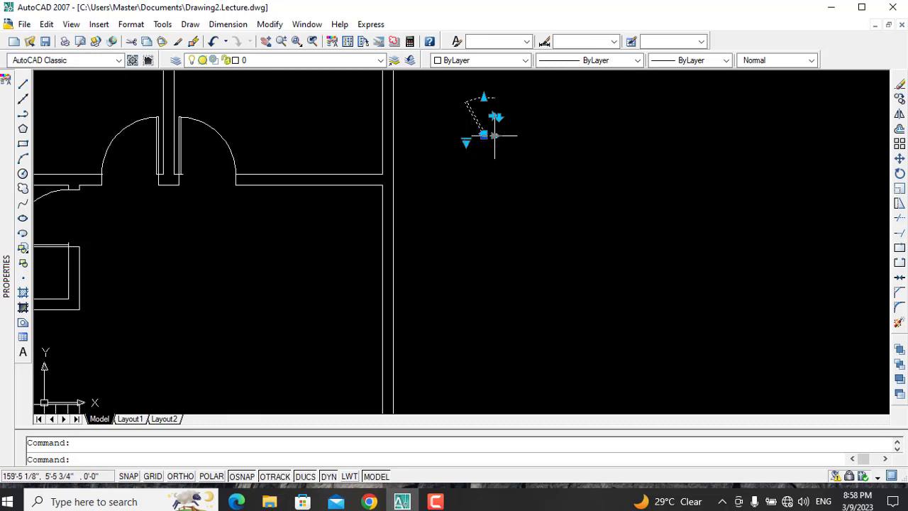
left_click(479, 116)
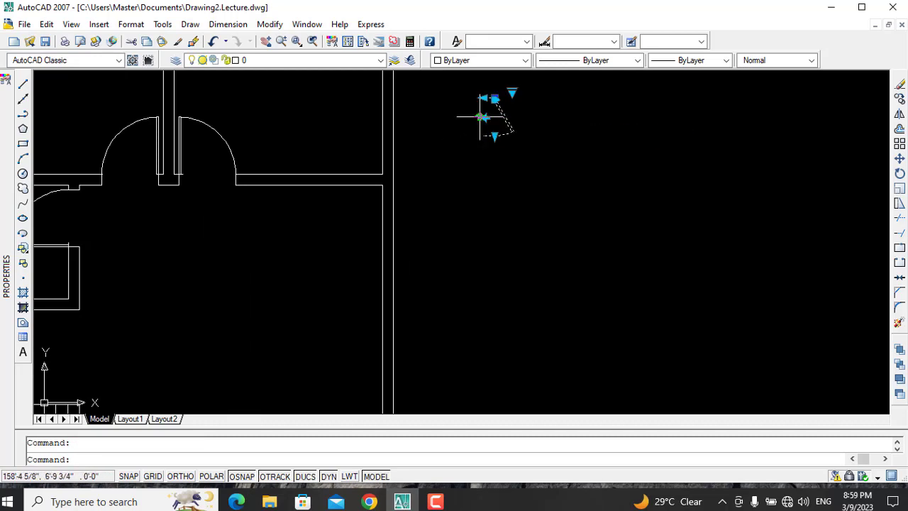
Start rotating the spare door about a pivot on it, then cancel.
type("ro")
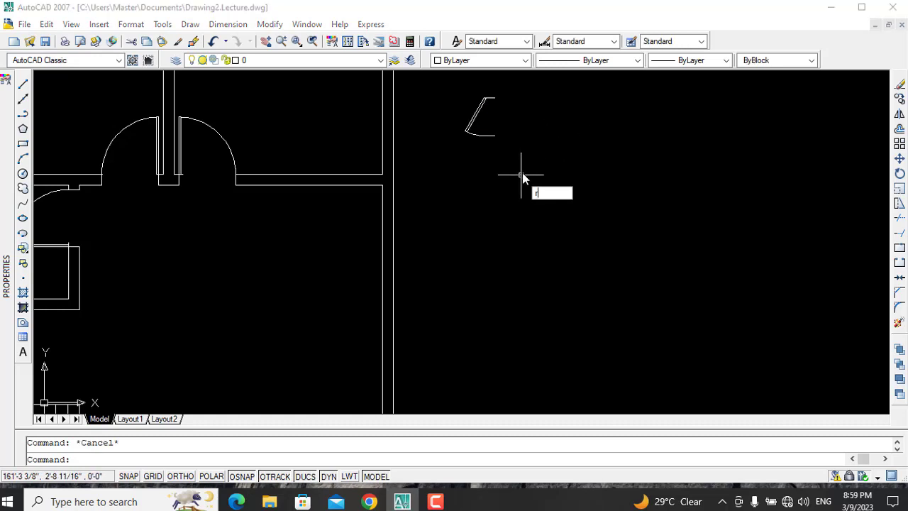
key("Return")
left_click(498, 149)
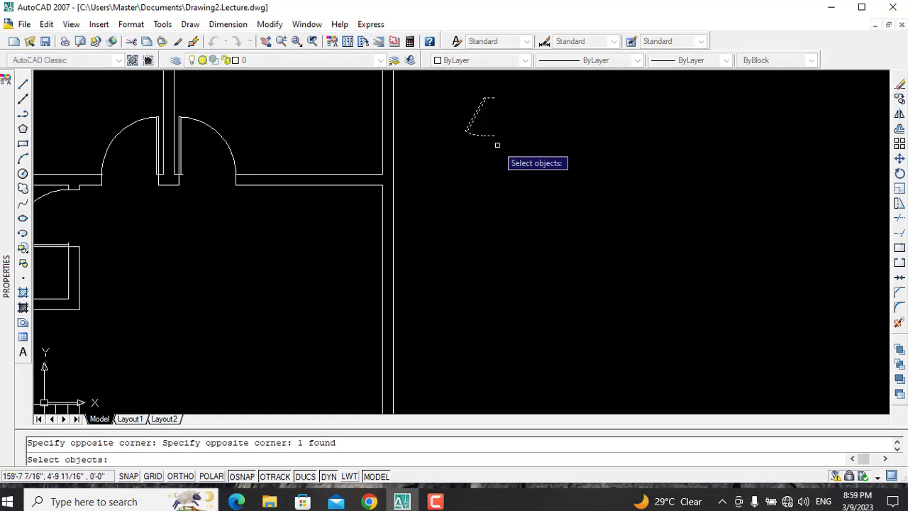
key("Return")
left_click(485, 97)
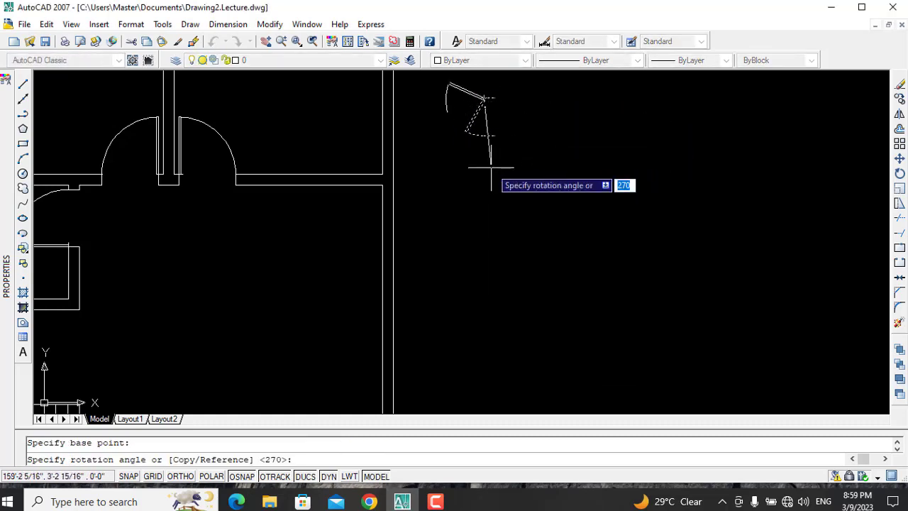
key("Escape")
scroll(568, 163, "down", 2)
scroll(561, 153, "down", 2)
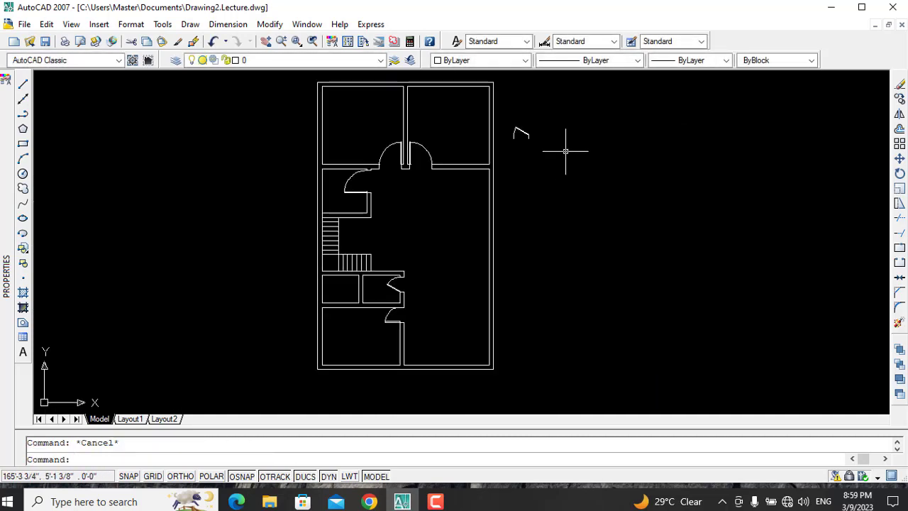
type("co")
key("Return")
Copy the door to the small left room's wall and the bottom-left wall corner.
left_click(541, 148)
key("Return")
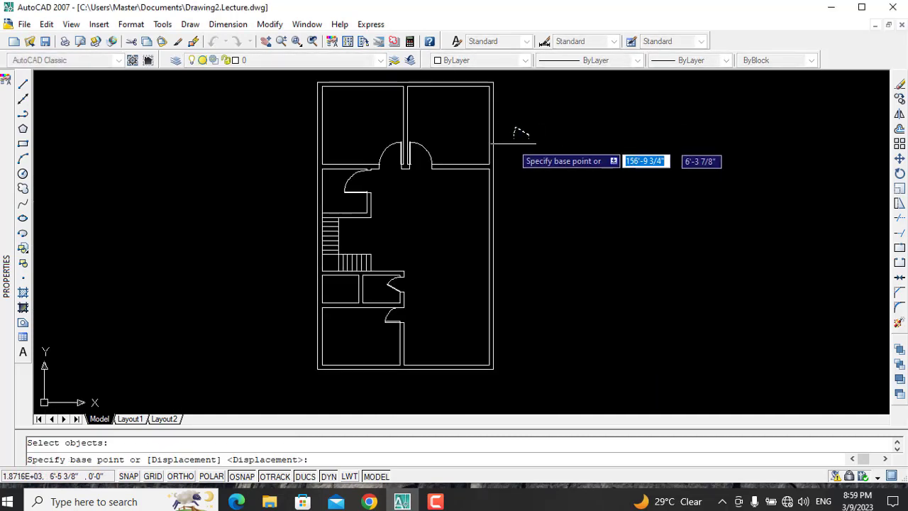
scroll(567, 135, "up", 4)
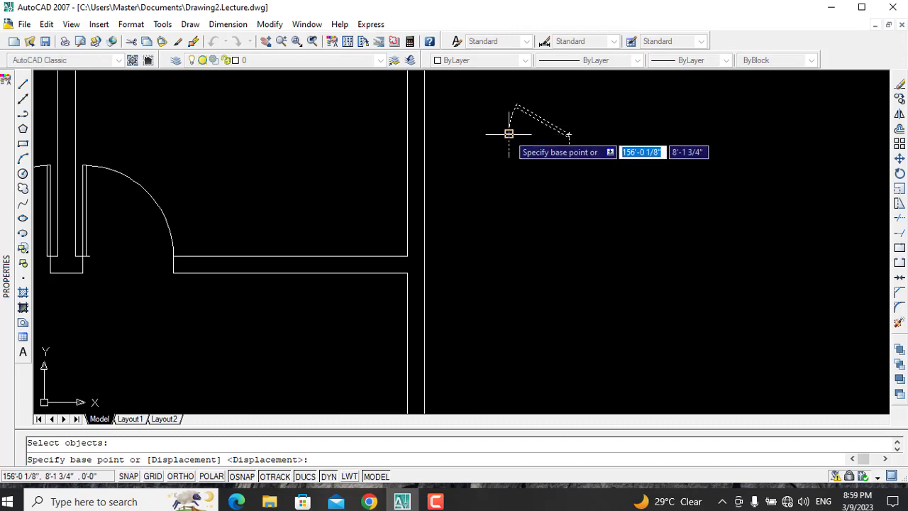
left_click(568, 134)
scroll(493, 304, "down", 1)
scroll(494, 304, "down", 3)
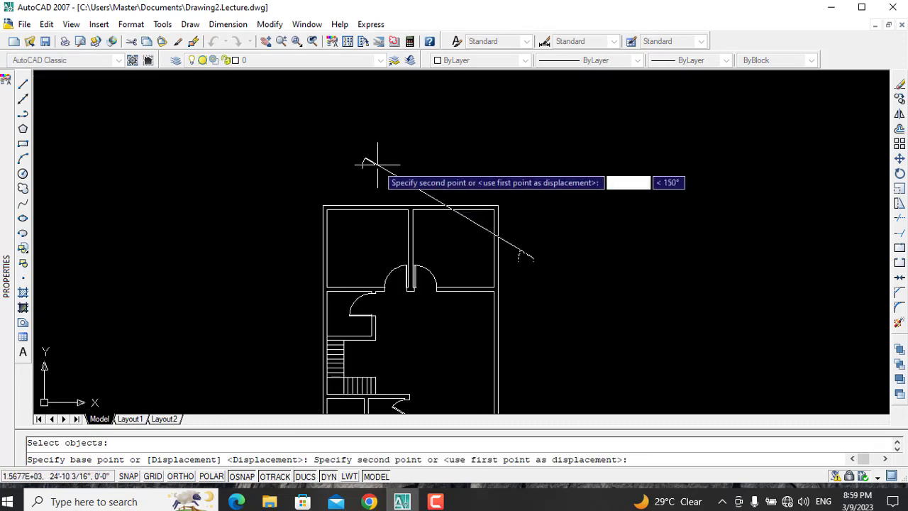
left_click(266, 42)
left_click_drag(434, 318, 434, 271)
key("Escape")
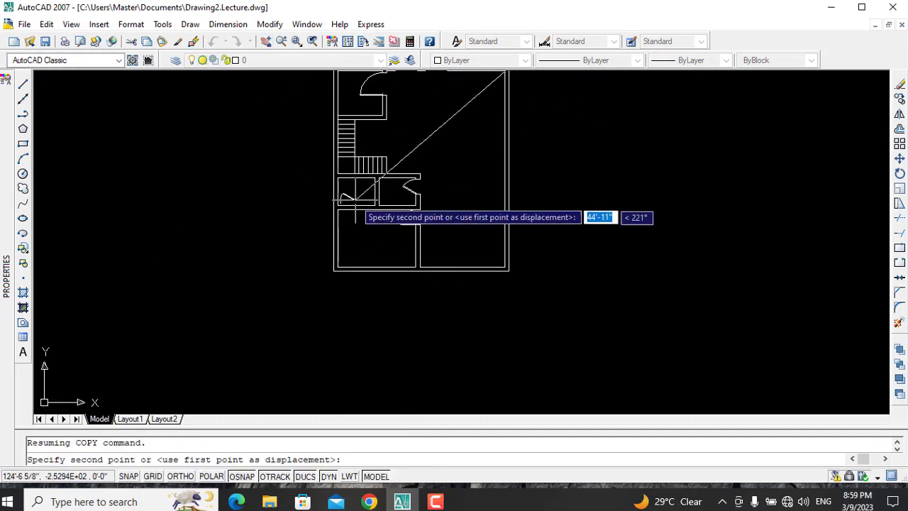
scroll(356, 205, "up", 3)
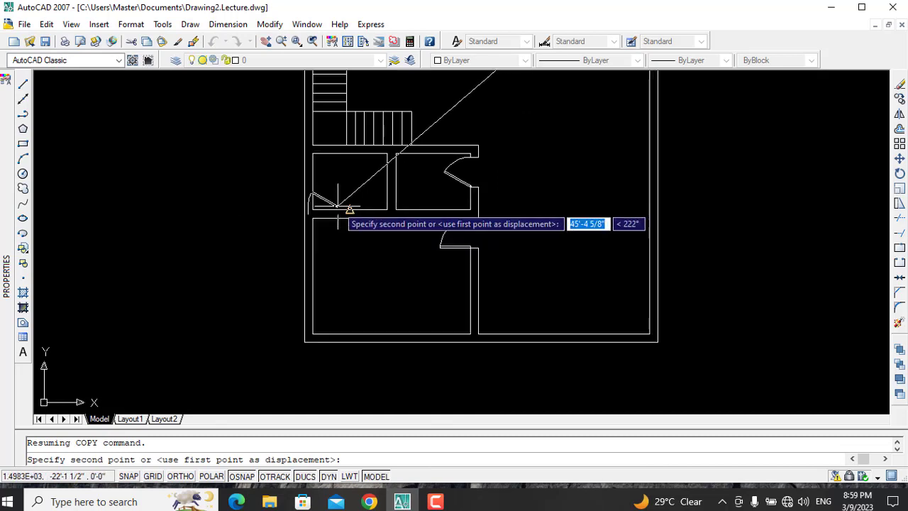
left_click(343, 209)
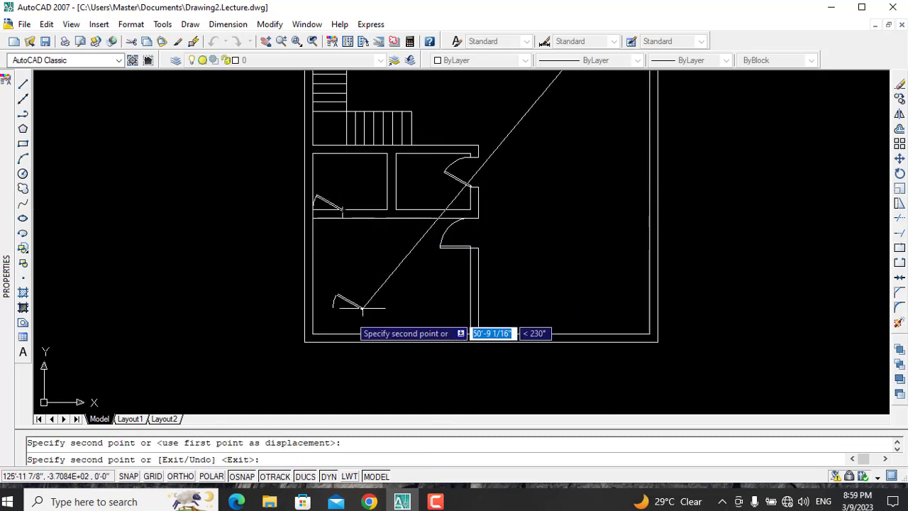
left_click(342, 334)
key("Escape")
Trim the wall lines across both door openings and erase the leftover line.
type("tr")
key("Return")
key("Return")
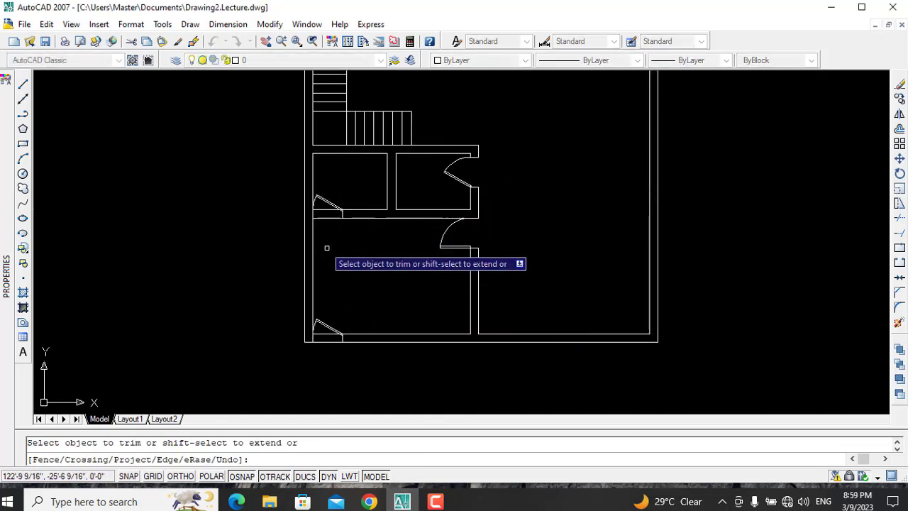
left_click(324, 217)
left_click(323, 209)
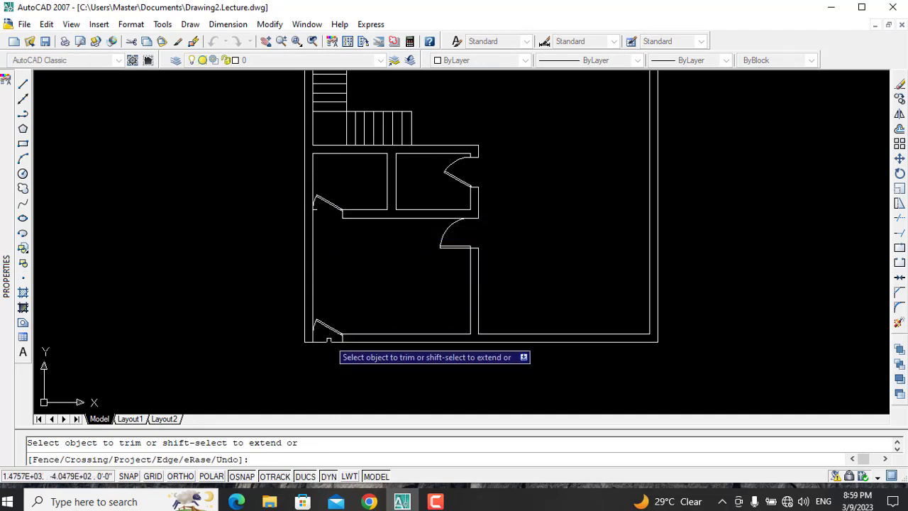
key("Escape")
type("e")
key("Return")
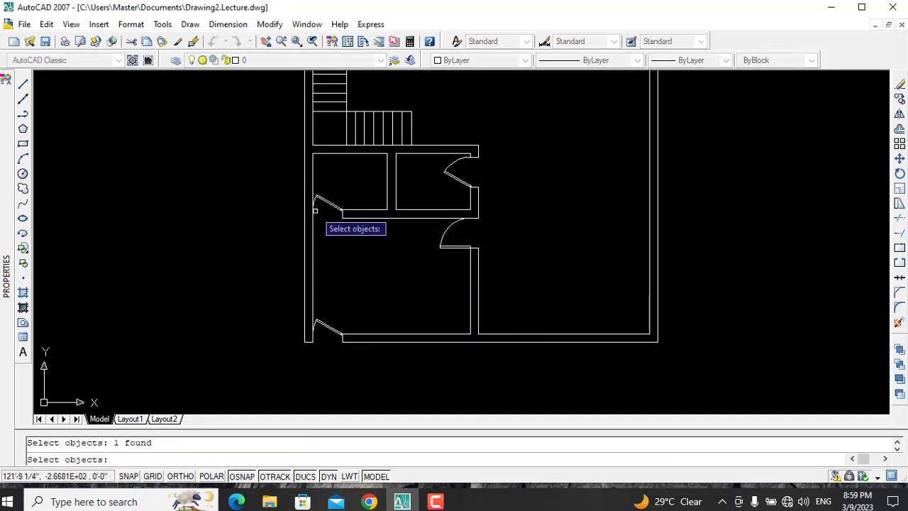
key("Return")
Swing both left-wall doors to Open 90° using their lookup grips.
left_click(340, 329)
left_click(346, 320)
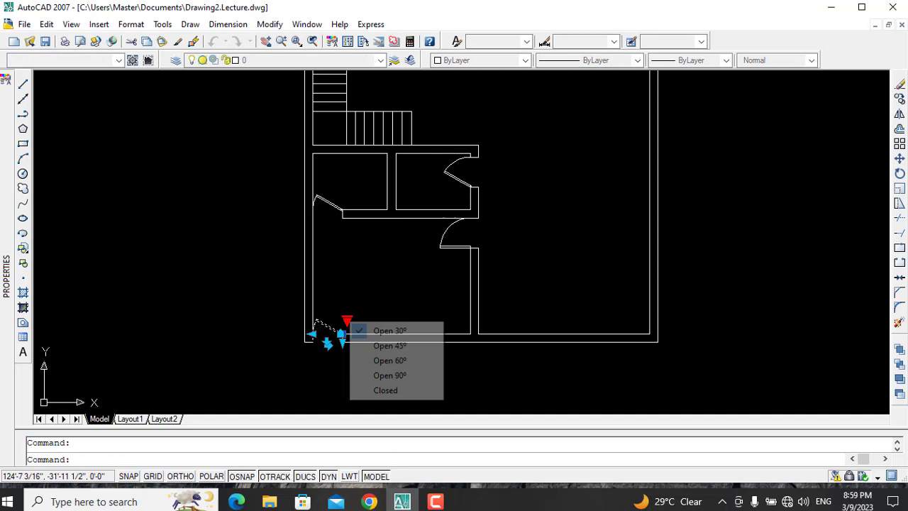
left_click(391, 375)
left_click(346, 195)
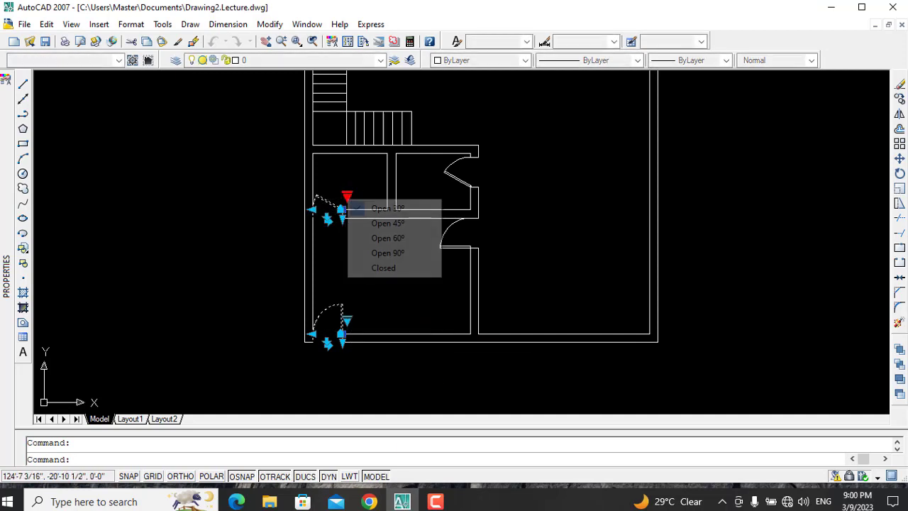
left_click(386, 251)
key("Escape")
Copy the door to the midpoint of the bottom outer wall.
type("tr")
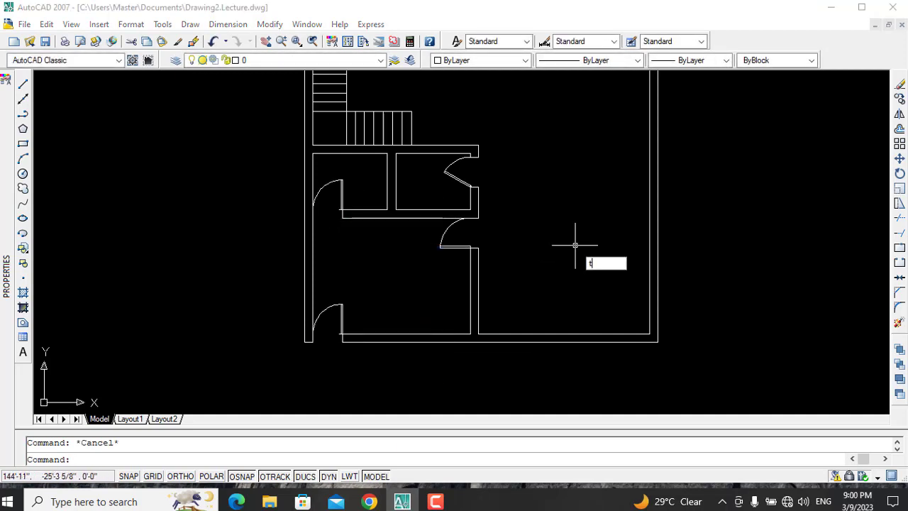
key("Return")
key("Return")
key("Escape")
scroll(552, 288, "down", 4)
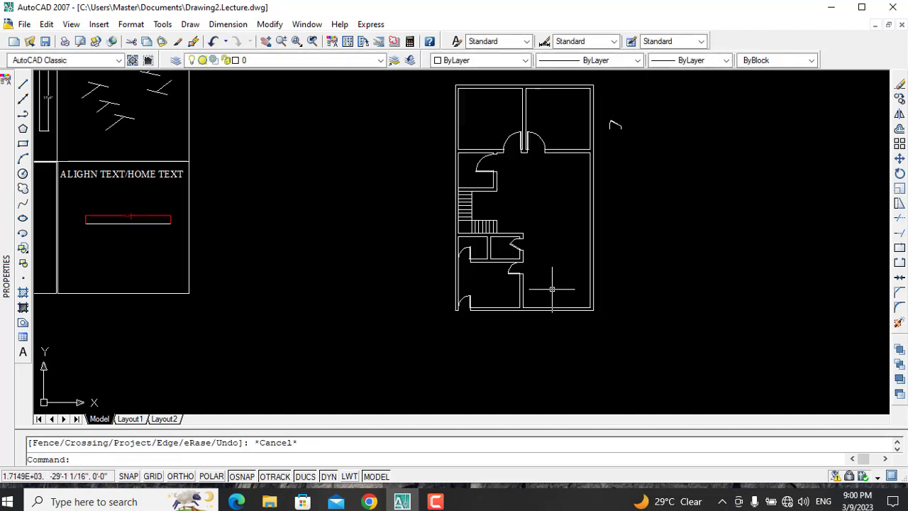
type("c")
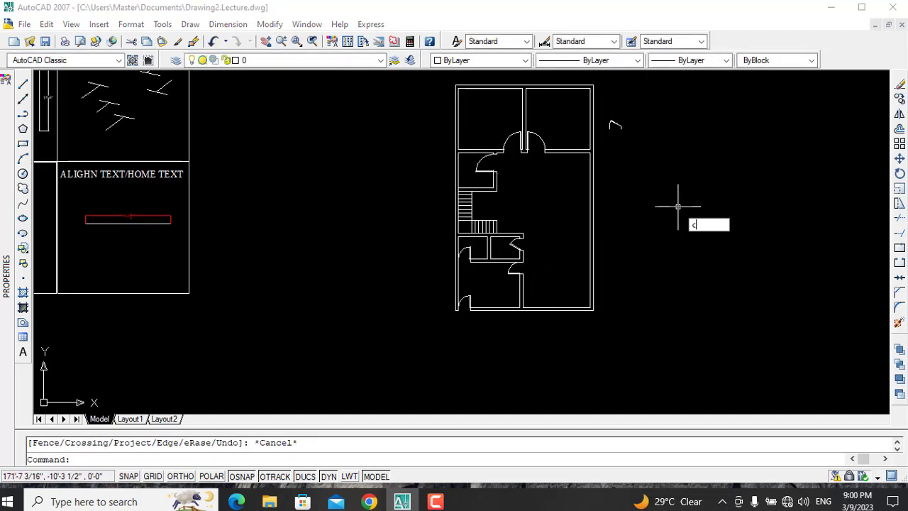
type("o")
key("Return")
left_click(621, 131)
key("Return")
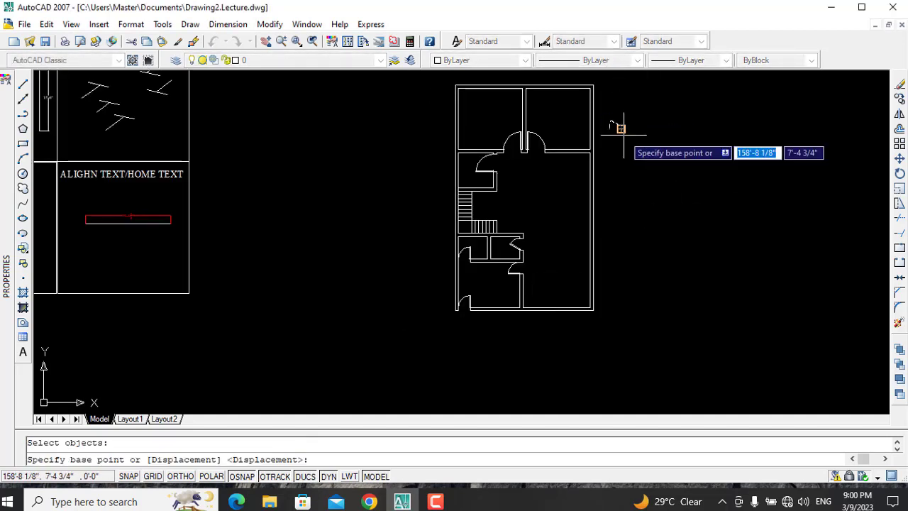
left_click(620, 125)
left_click(556, 307)
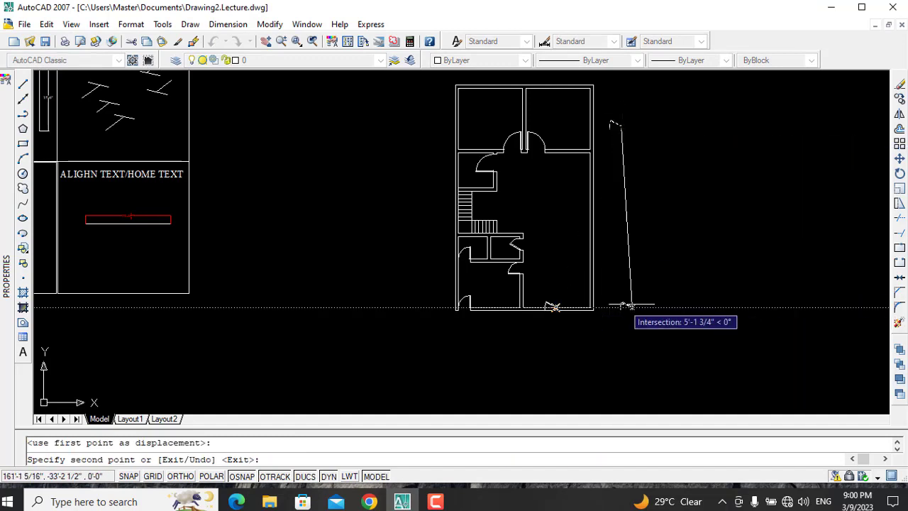
key("Return")
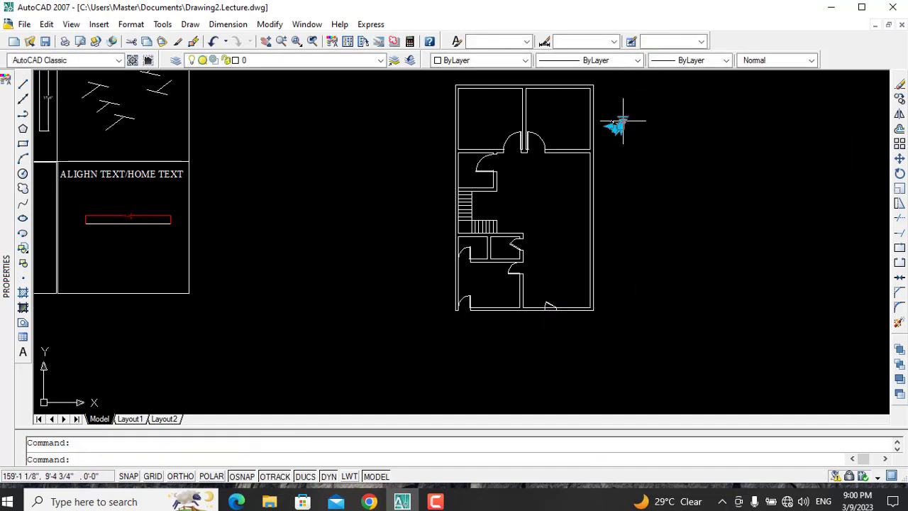
Flip the original door and copy it beside the first as the second leaf.
left_click(617, 126)
key("Escape")
scroll(631, 123, "up", 5)
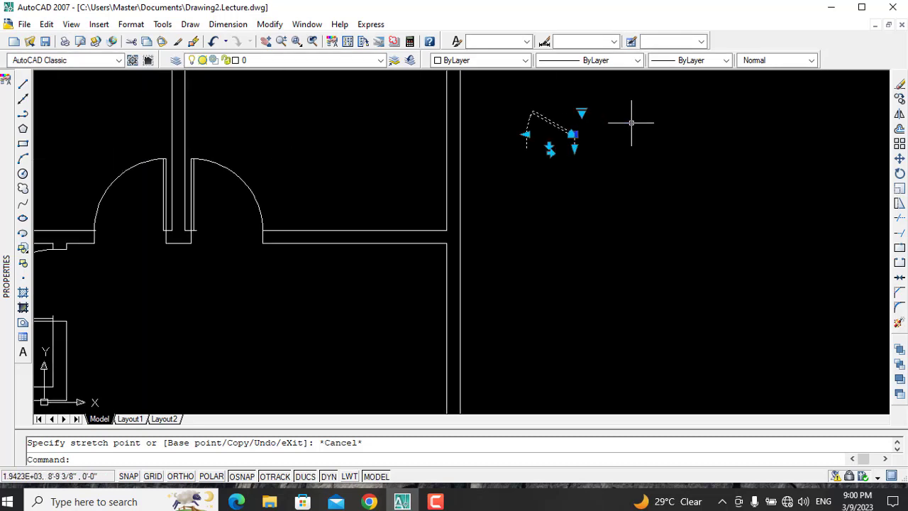
left_click(550, 151)
type("co")
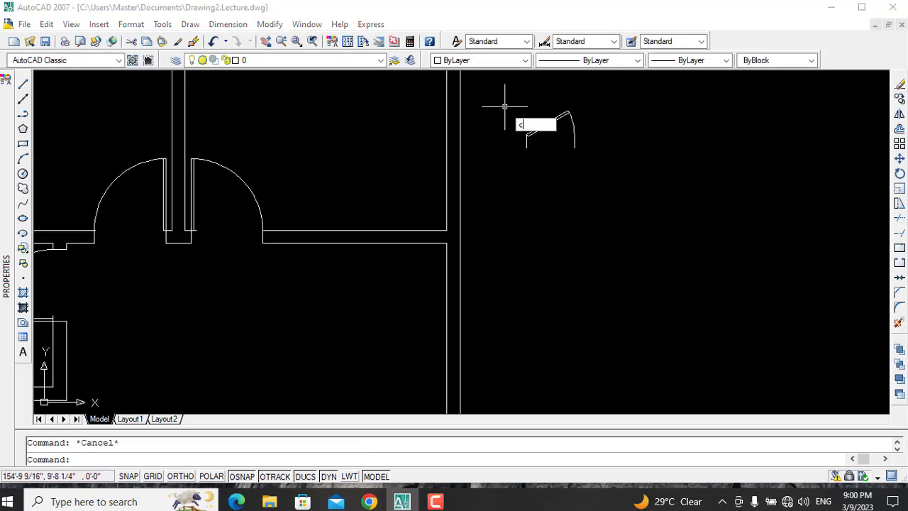
key("Return")
left_click(612, 174)
key("Return")
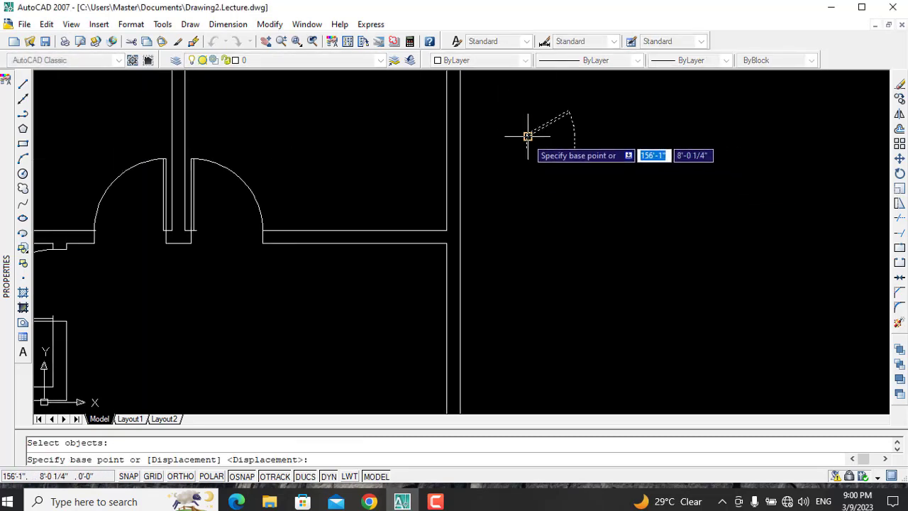
left_click(526, 145)
scroll(345, 371, "down", 3)
middle_click_drag(320, 234, 418, 56)
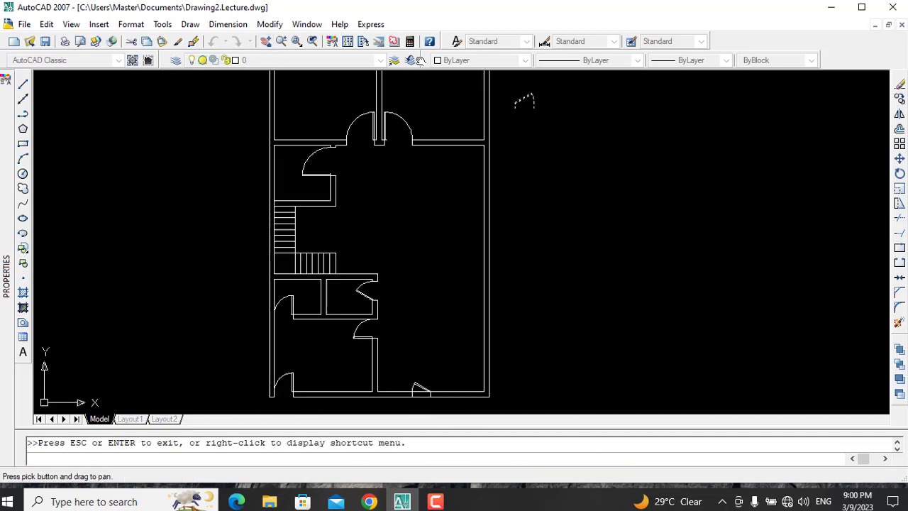
left_click(431, 390)
key("Escape")
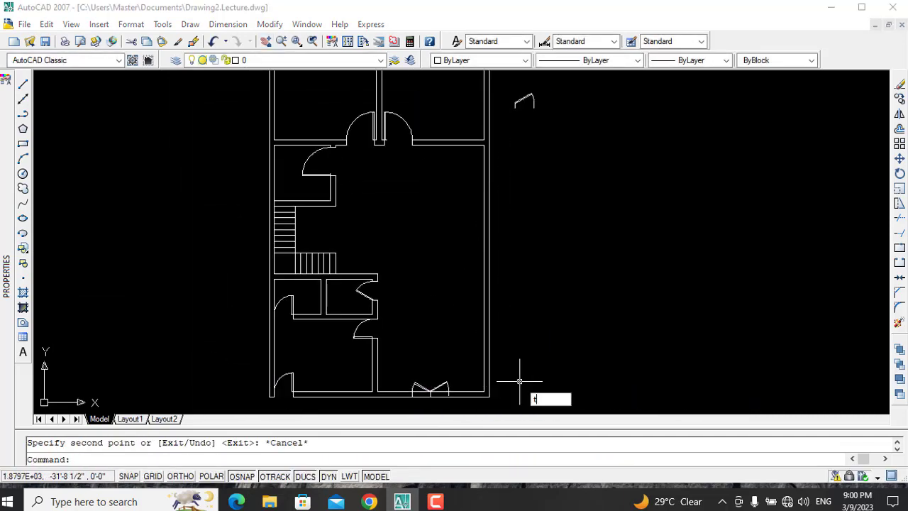
Trim the bottom wall line across the double door opening.
type("tr")
key("Return")
key("Return")
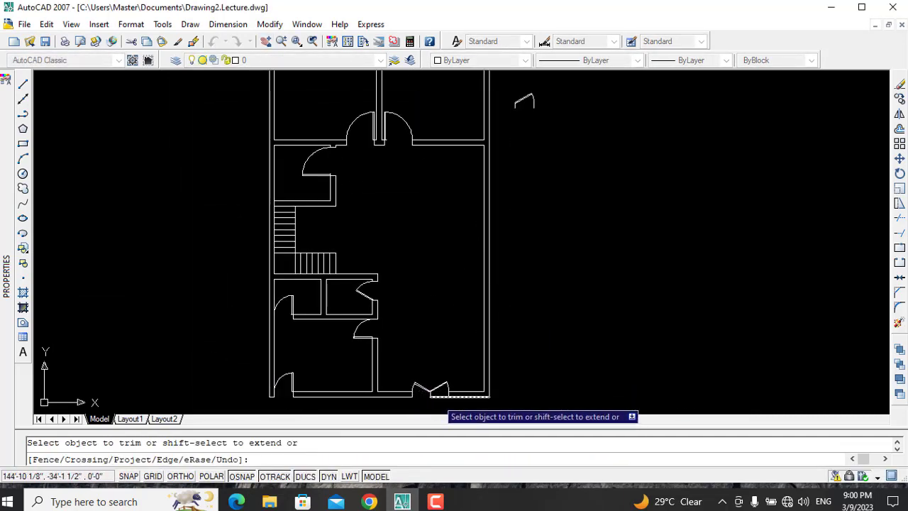
left_click(447, 396)
key("Escape")
key("Return")
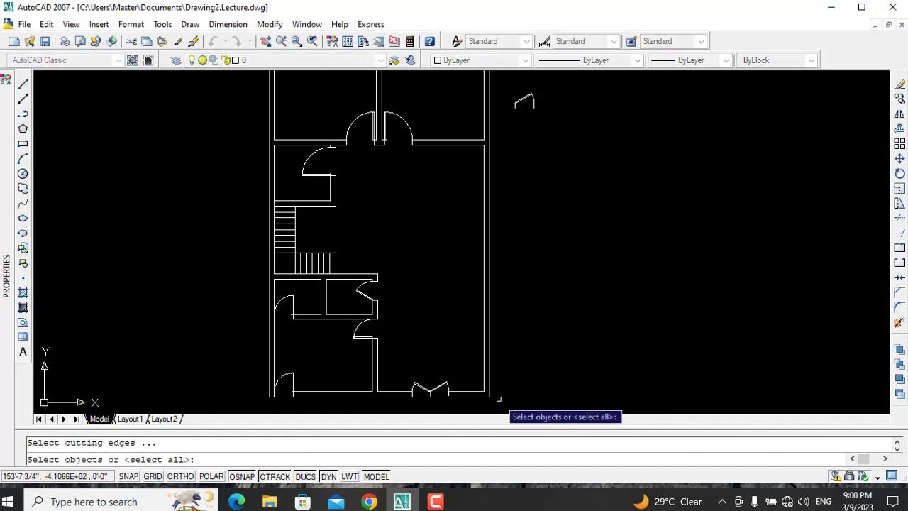
scroll(560, 390, "up", 3)
key("Escape")
key("Return")
key("Return")
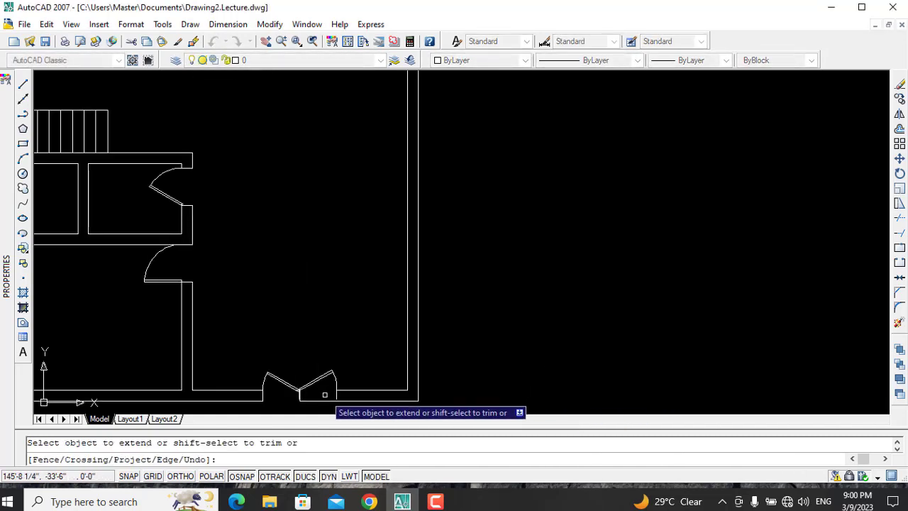
key("Return")
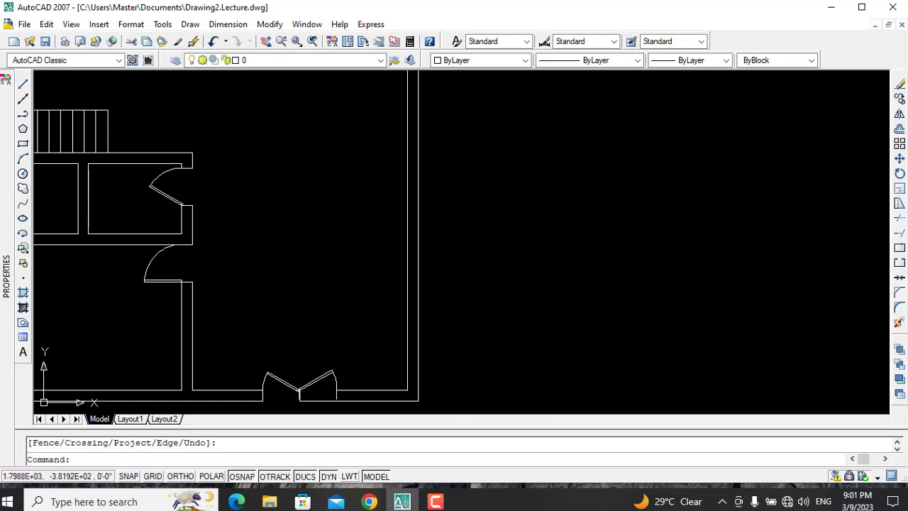
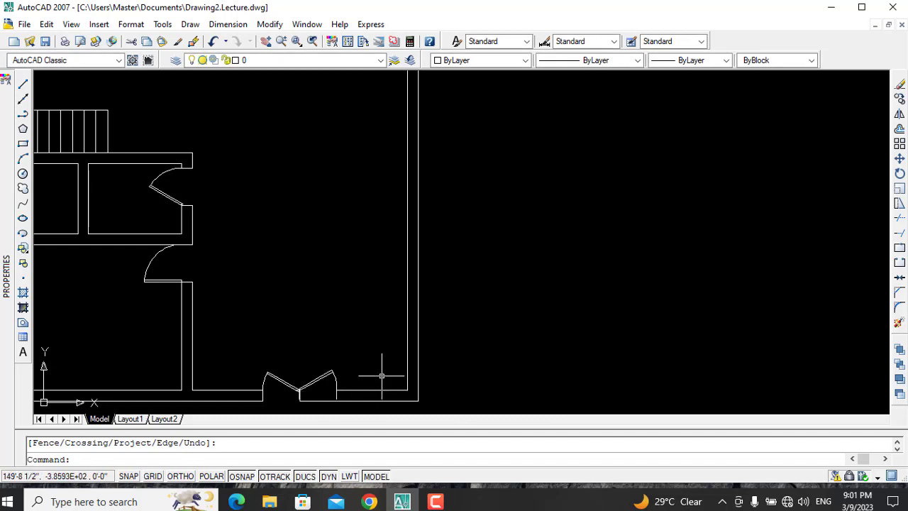
Start and cancel a line near the door opening, then pan and zoom the view.
type("l")
key("Return")
left_click(344, 397)
left_click(331, 370)
key("Escape")
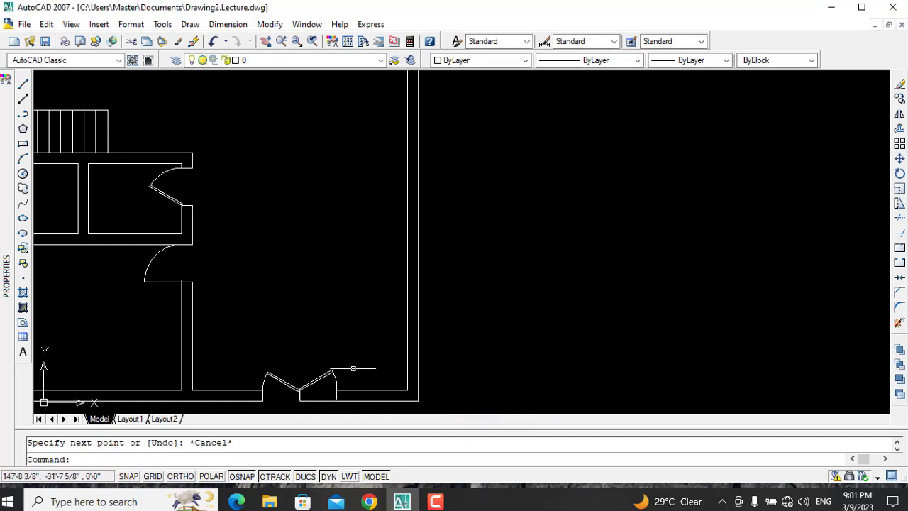
scroll(354, 368, "down", 1)
scroll(353, 368, "up", 2)
left_click(265, 41)
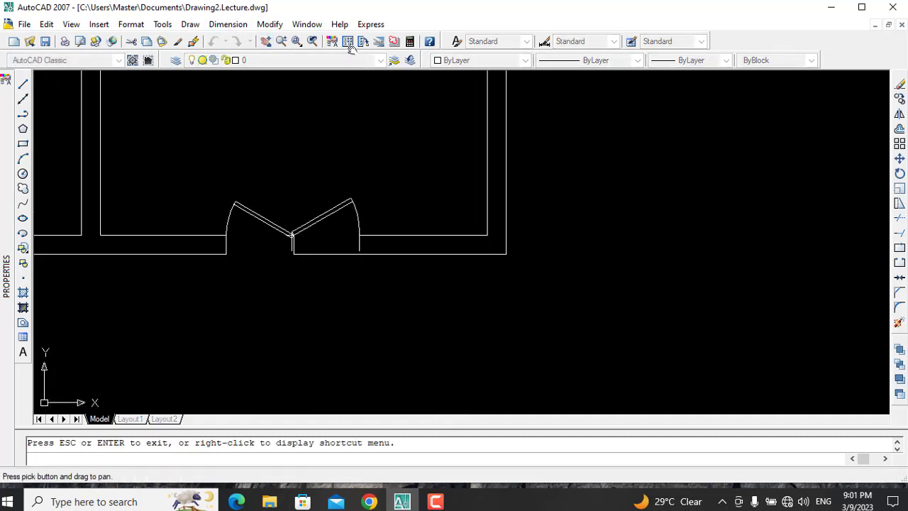
scroll(368, 299, "up", 2)
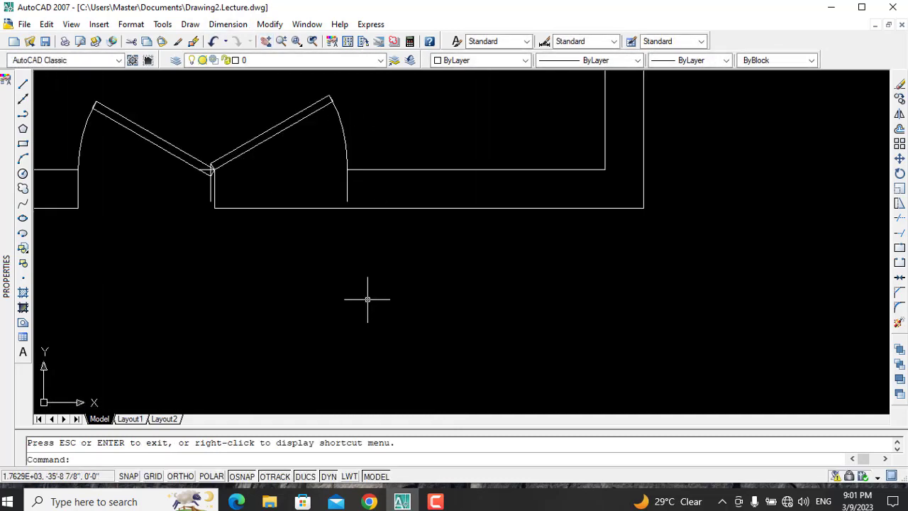
Attempt to move the right door wing twice, cancelling so the wing stays in place.
key("Escape")
type("m")
key("Return")
left_click(260, 137)
key("Return")
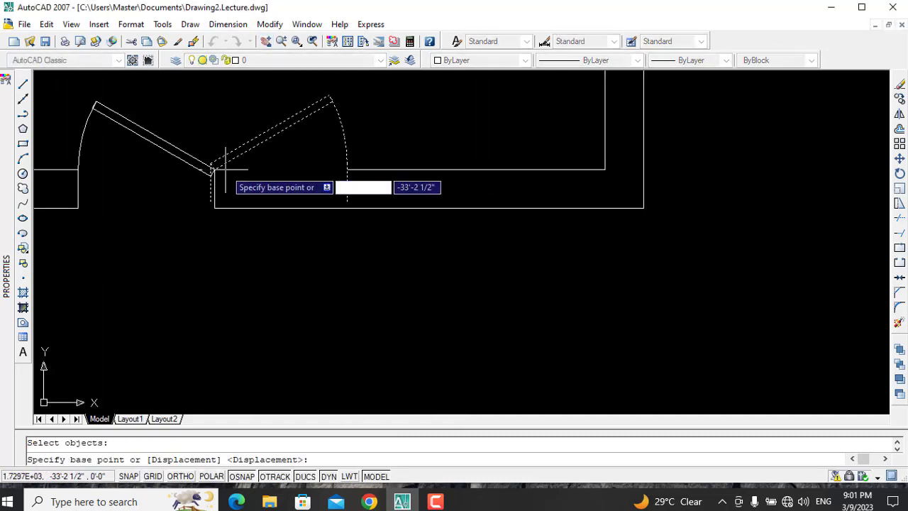
left_click(213, 169)
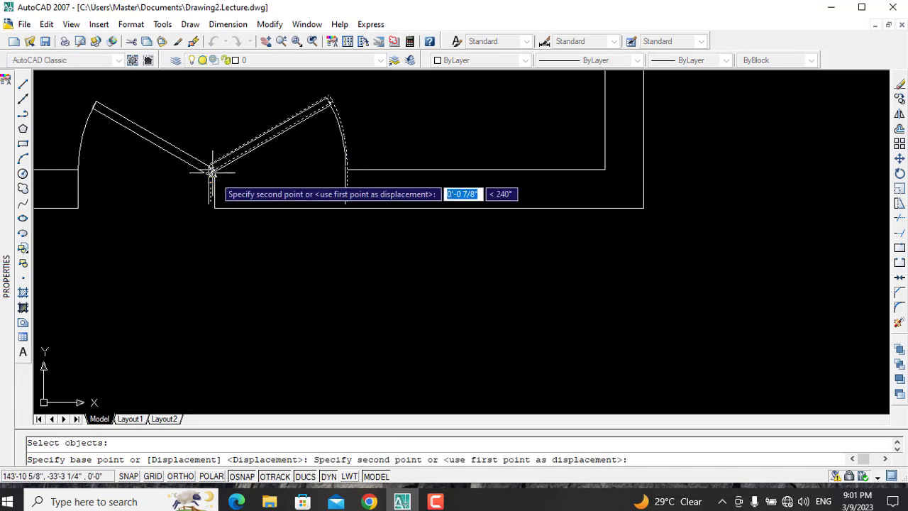
key("Escape")
key("Return")
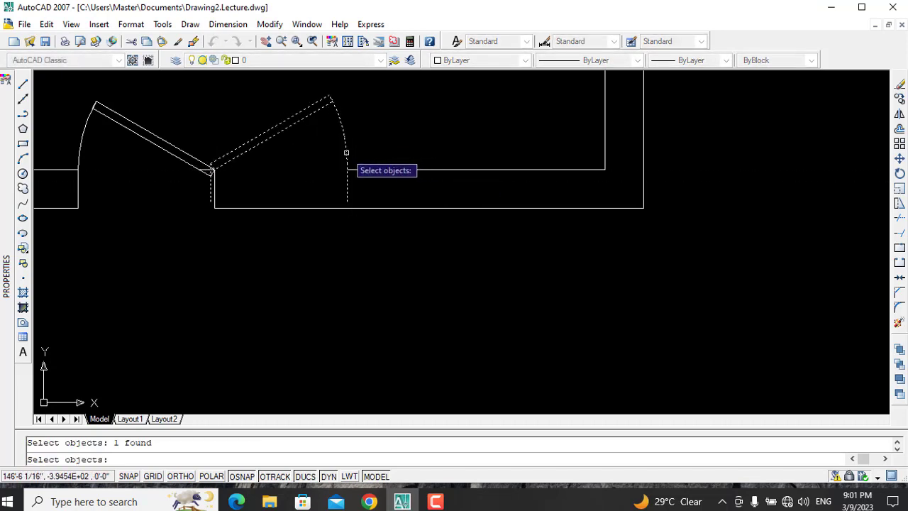
key("Return")
left_click(347, 169)
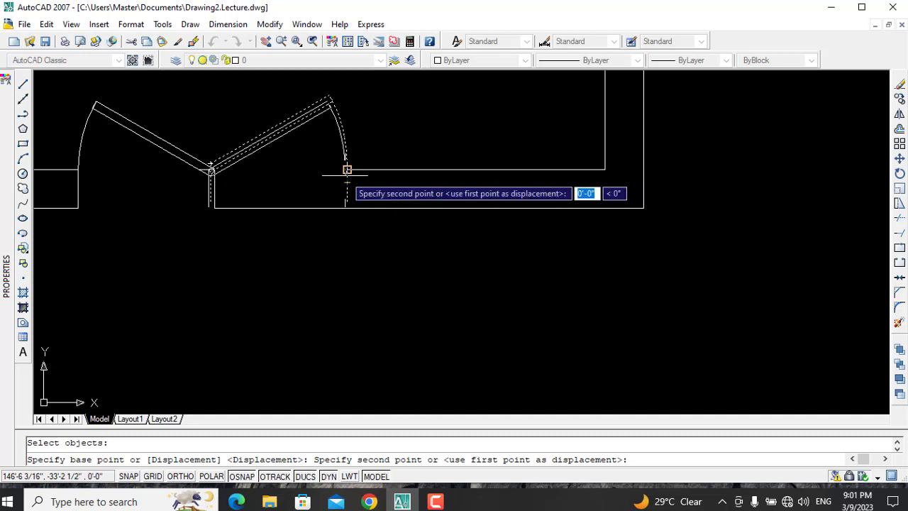
key("Escape")
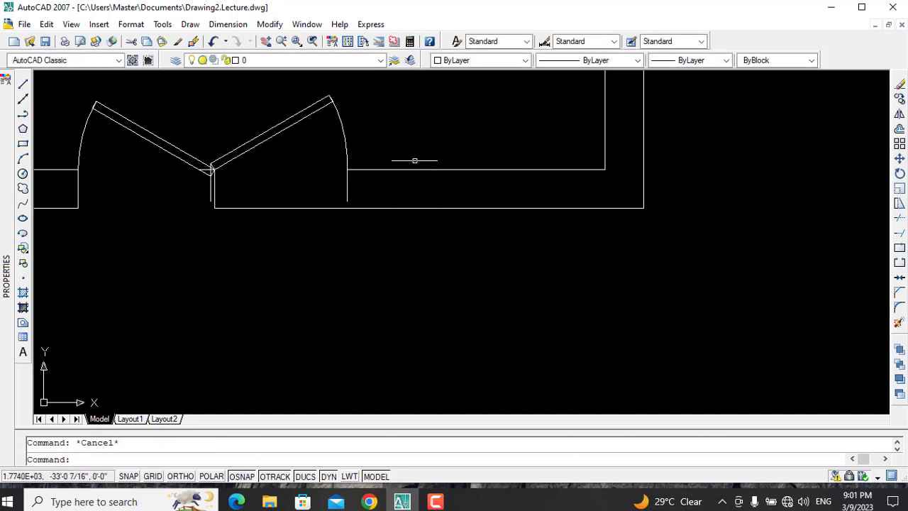
Extend the right jamb line down to the bottom wall line.
type("ex")
key("Return")
key("Return")
left_click(348, 193)
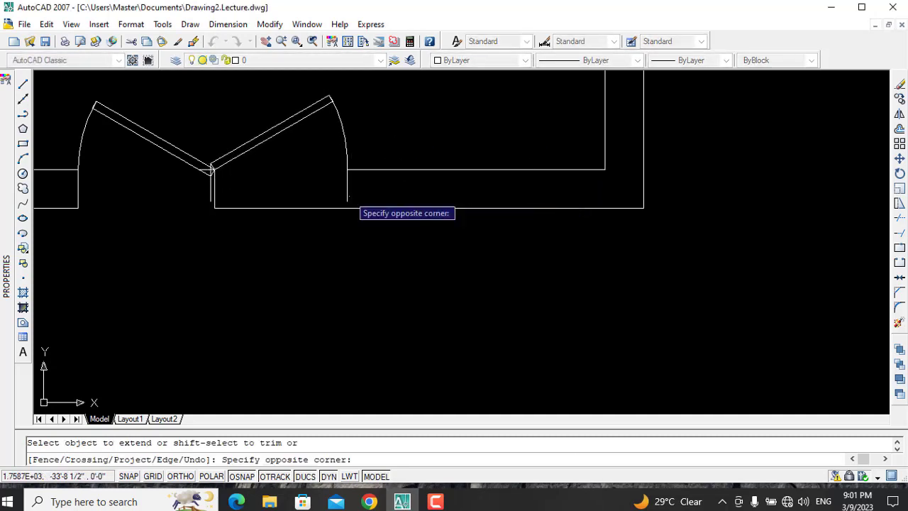
left_click(366, 191)
key("Escape")
Trim the bottom wall line out of the double door opening.
type("tr")
key("Return")
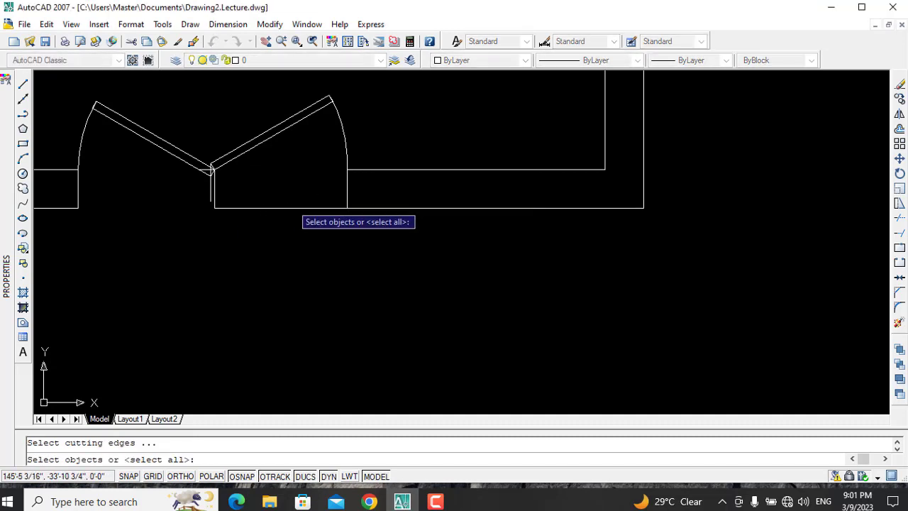
left_click(293, 204)
key("Escape")
left_click(294, 208)
key("Escape")
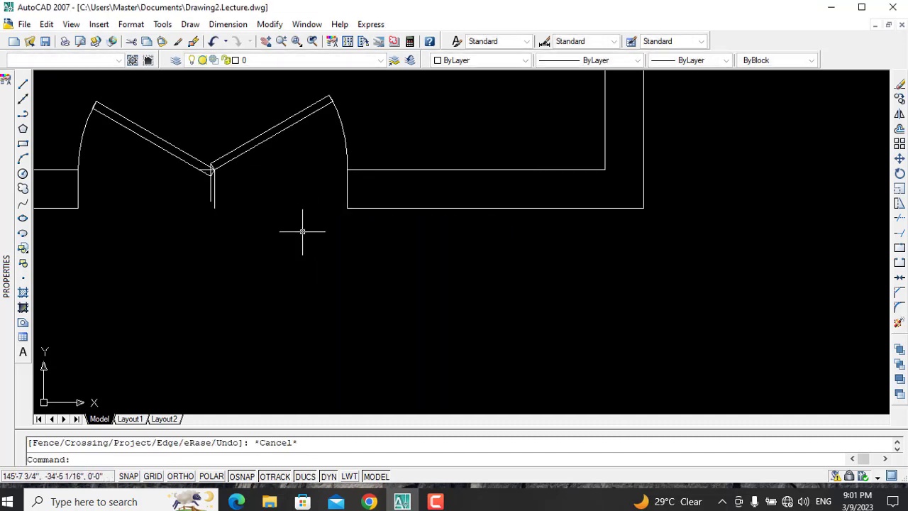
Select the right door block, then start and cancel a line below the door.
left_click(211, 193)
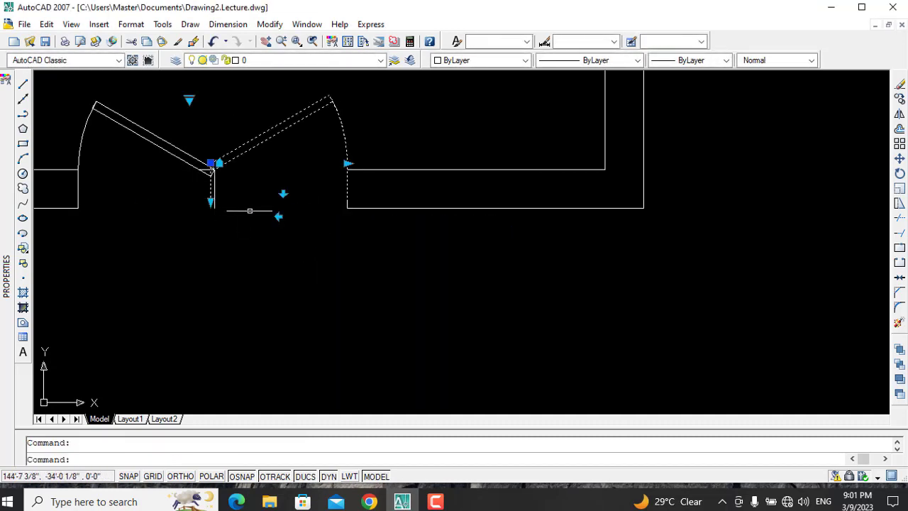
scroll(383, 261, "down", 1)
type("l")
key("Return")
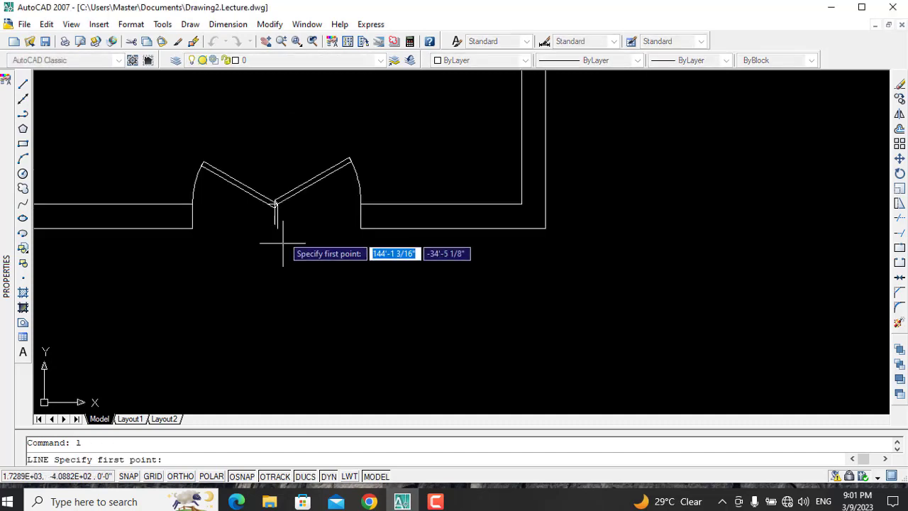
left_click(276, 225)
key("Escape")
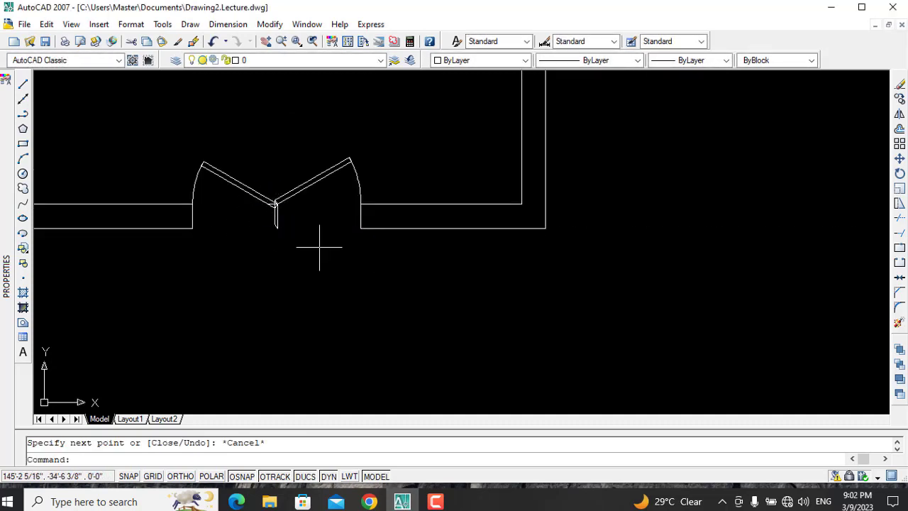
scroll(320, 245, "down", 2)
scroll(330, 263, "down", 2)
Pan the plan right and down, then erase the stray arc beside it.
left_click(266, 41)
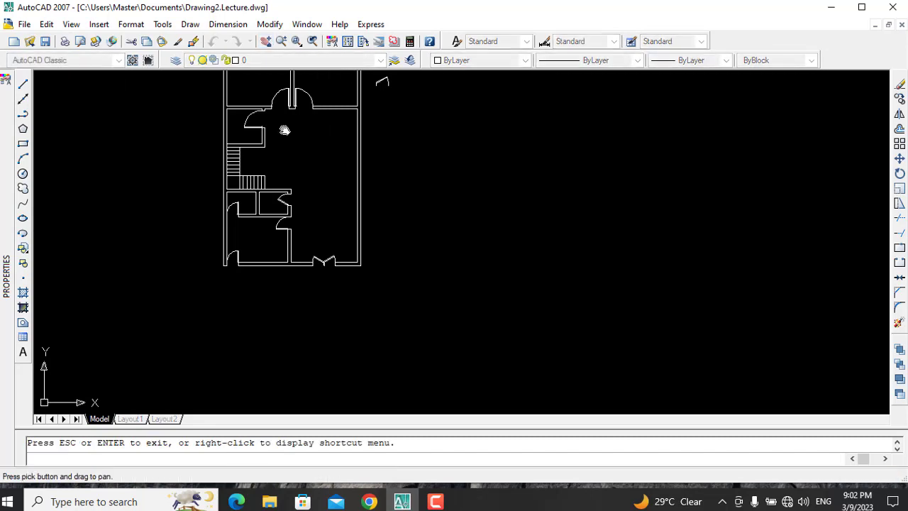
left_click_drag(382, 118, 472, 201)
key("Escape")
type("e")
key("Return")
key("Return")
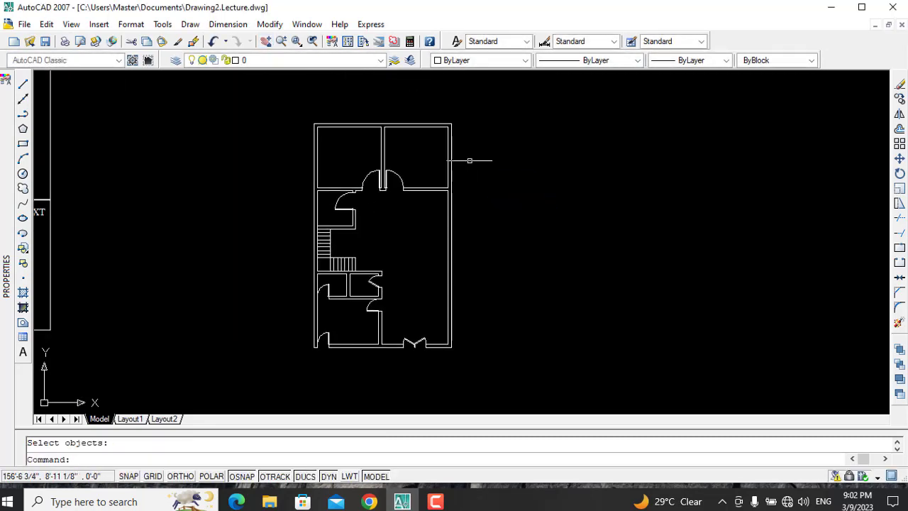
left_click(190, 24)
Open the architectural Tool Palettes, cancel a window sample insertion, and close the palettes.
left_click(200, 29)
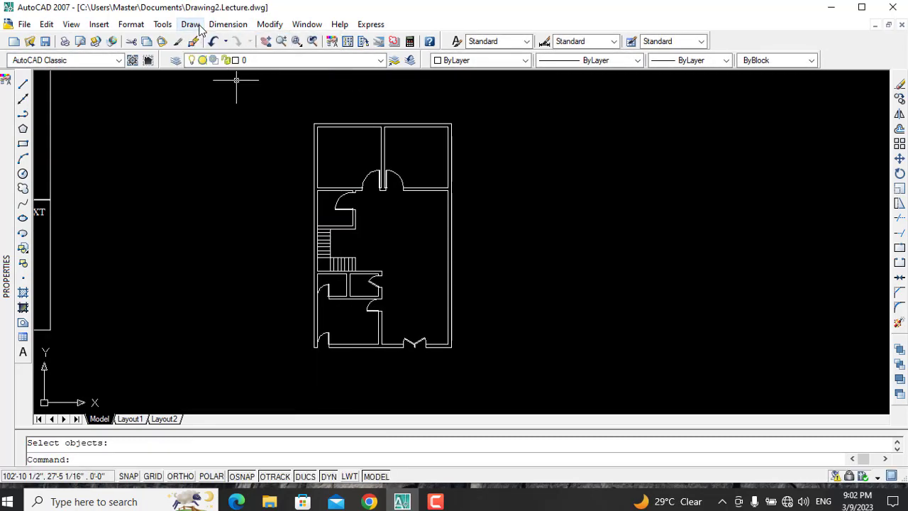
left_click(162, 24)
left_click(385, 81)
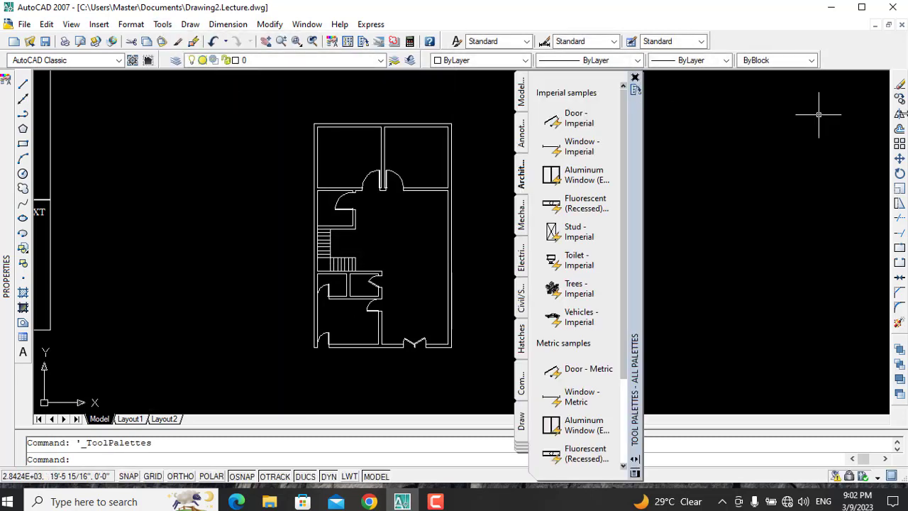
left_click(574, 146)
key("Escape")
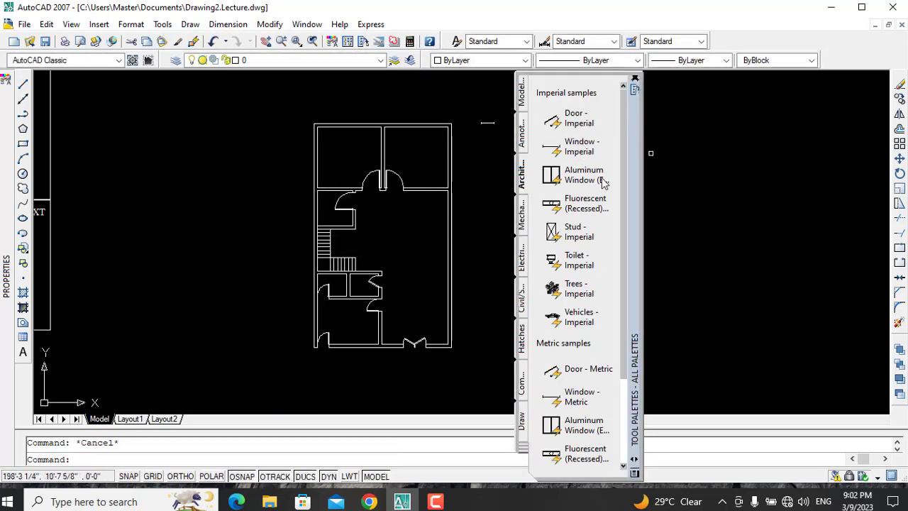
left_click(635, 81)
scroll(517, 156, "up", 3)
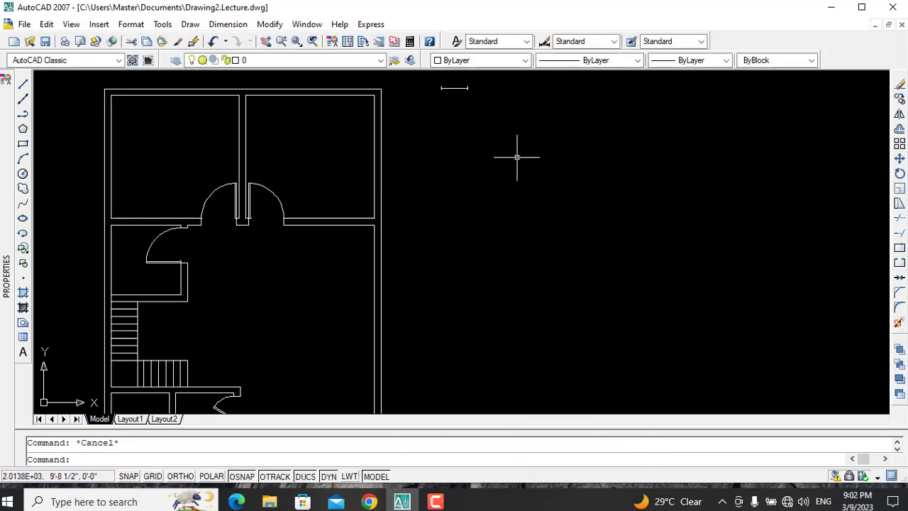
key("Escape")
Start copying the window block, then cancel the copy.
type("co")
key("Return")
left_click(454, 87)
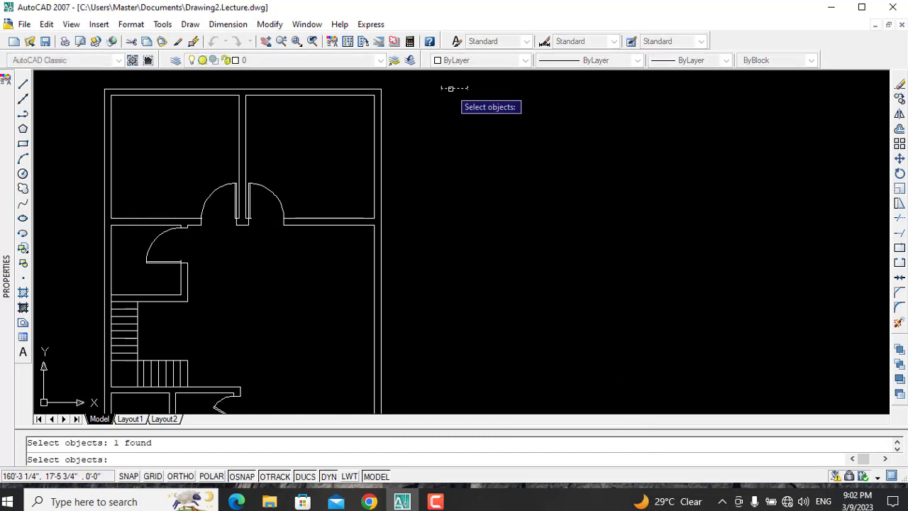
key("Return")
left_click(454, 87)
key("Escape")
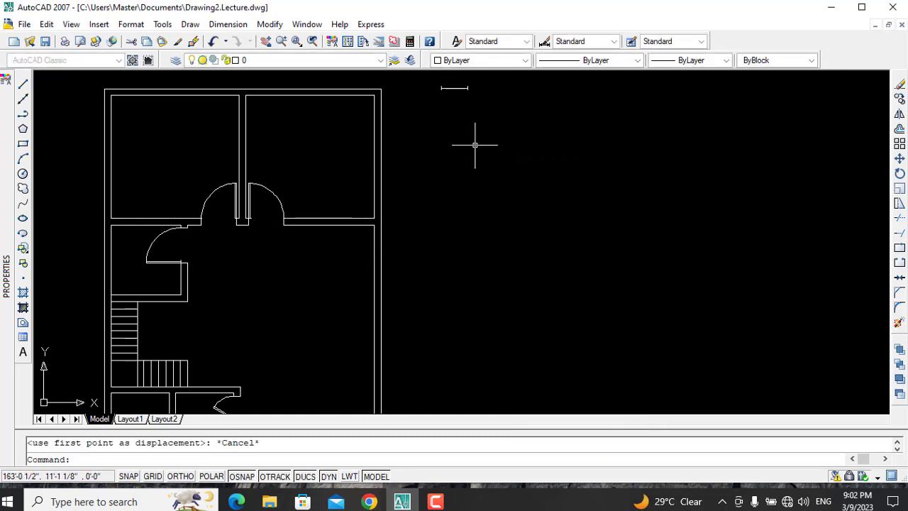
In the Block Editor, add a 9" value to the Window - Imperial wall-thickness distance list.
double_click(449, 87)
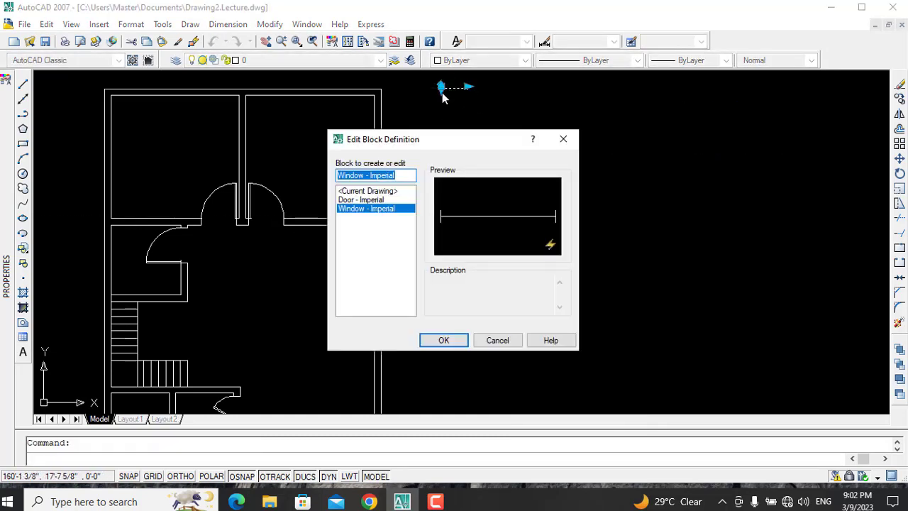
left_click(444, 339)
left_click(466, 270)
left_click(337, 295)
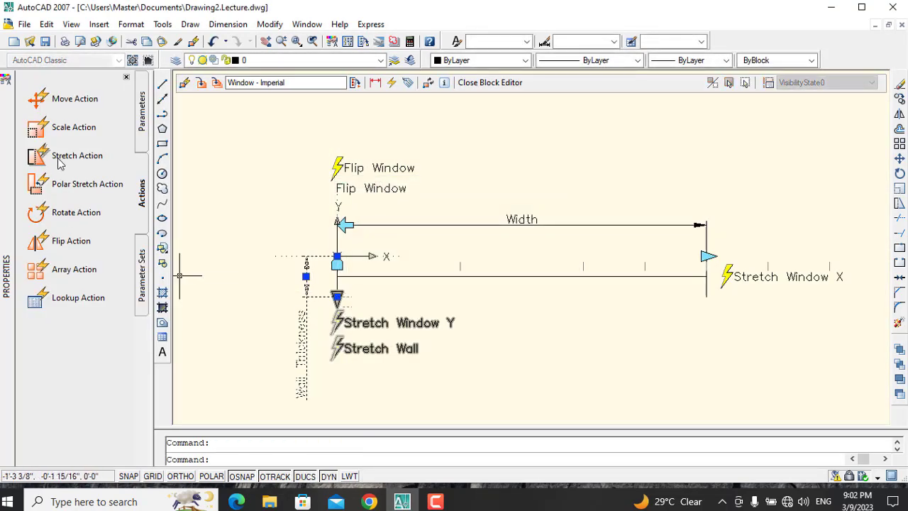
scroll(124, 369, "down", 2)
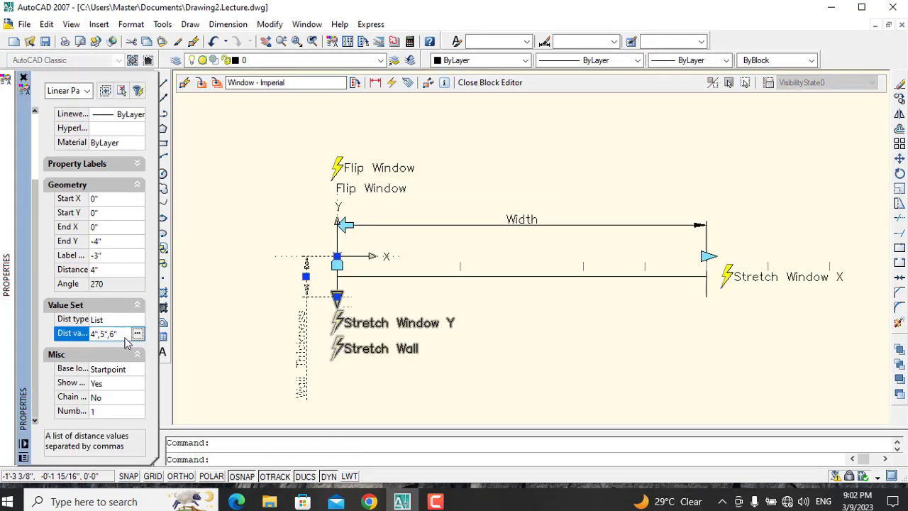
left_click(137, 334)
type("9\"")
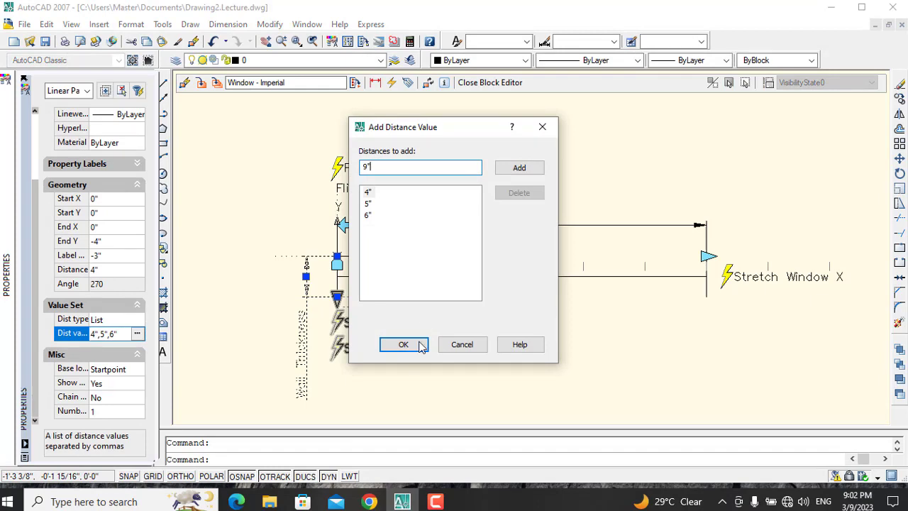
left_click(419, 342)
Close the Block Editor, saving changes and updating references, then select the window block.
left_click(443, 83)
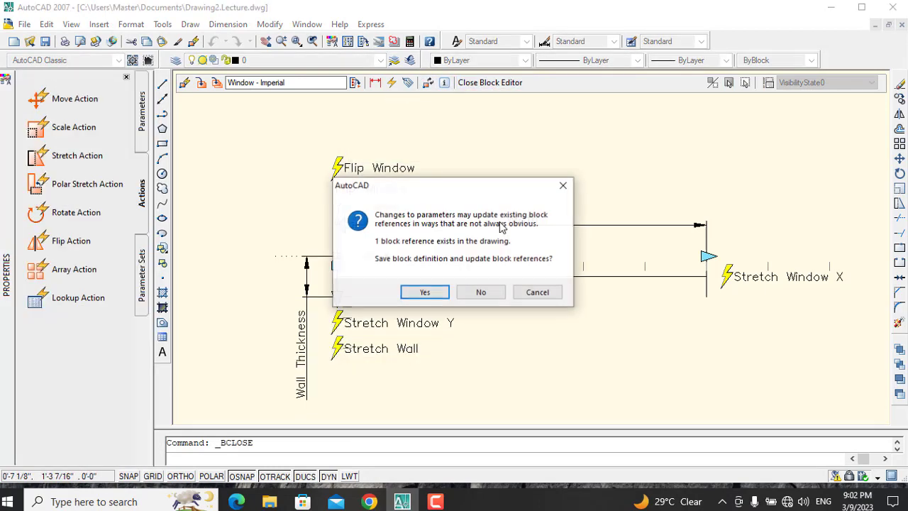
left_click(425, 293)
left_click(446, 118)
Activate the window block's base grip, then start and cancel moving it.
left_click(442, 113)
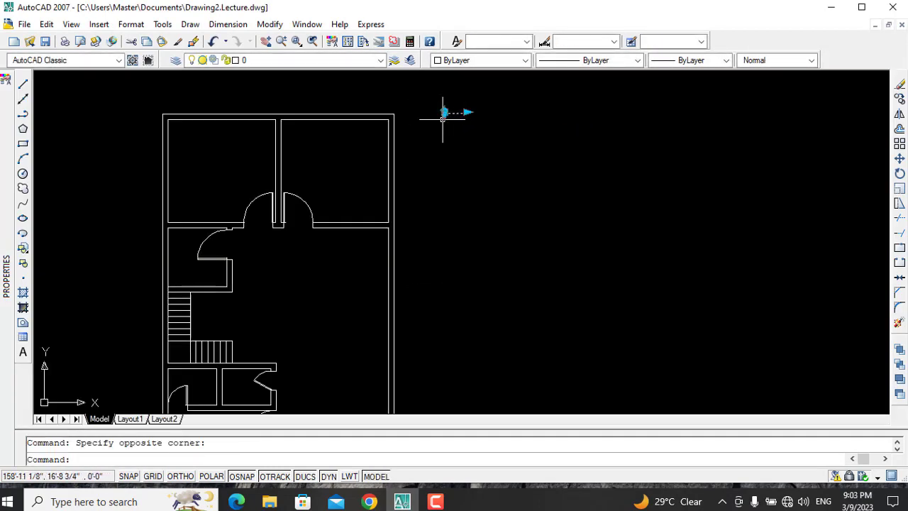
left_click(443, 112)
type("m")
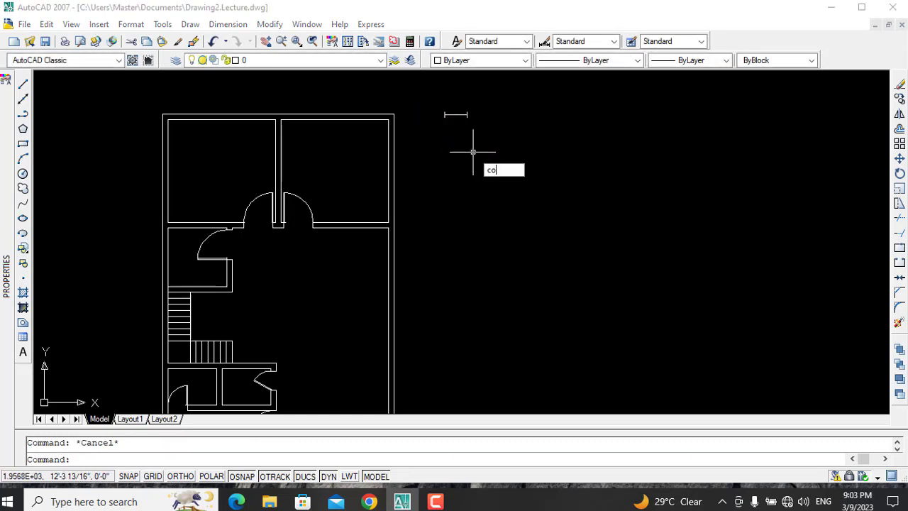
key("Return")
left_click(454, 115)
key("Return")
left_click(450, 115)
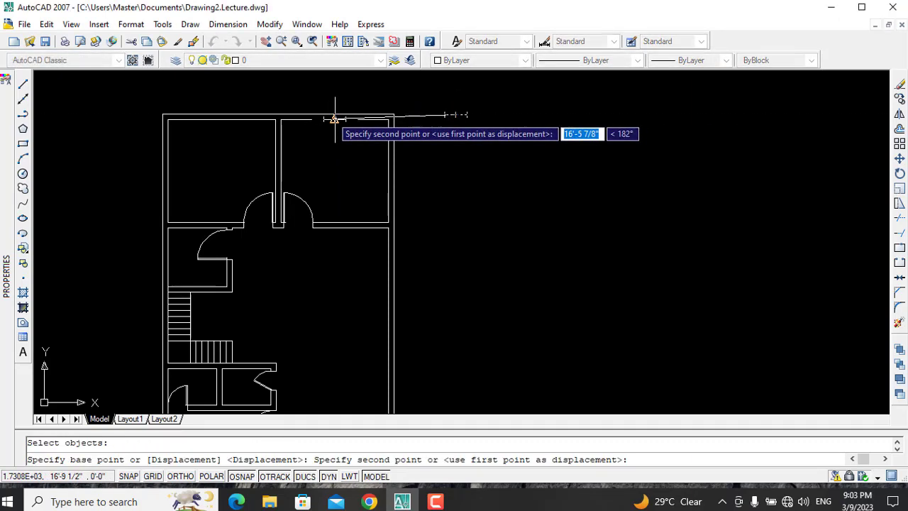
scroll(331, 117, "up", 3)
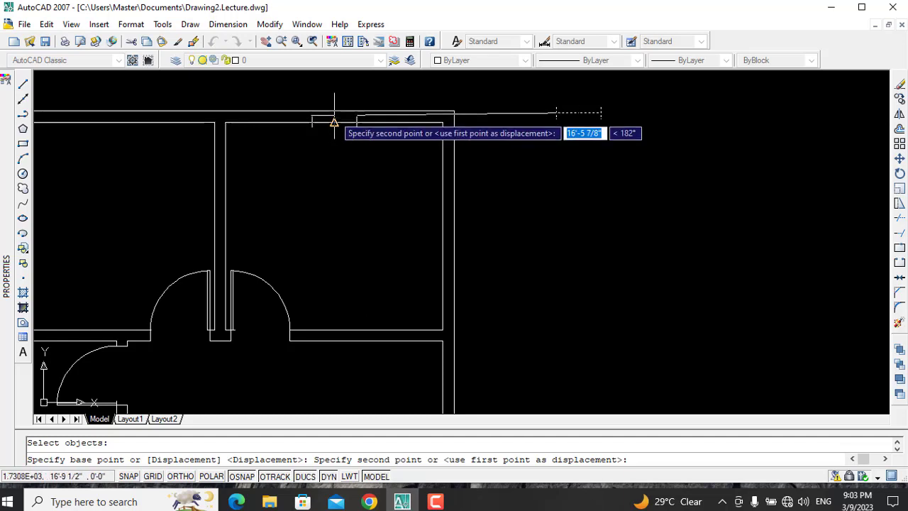
key("Escape")
Abandon a line on the top wall and erase the stray slanted line.
type("l")
key("Return")
left_click(220, 111)
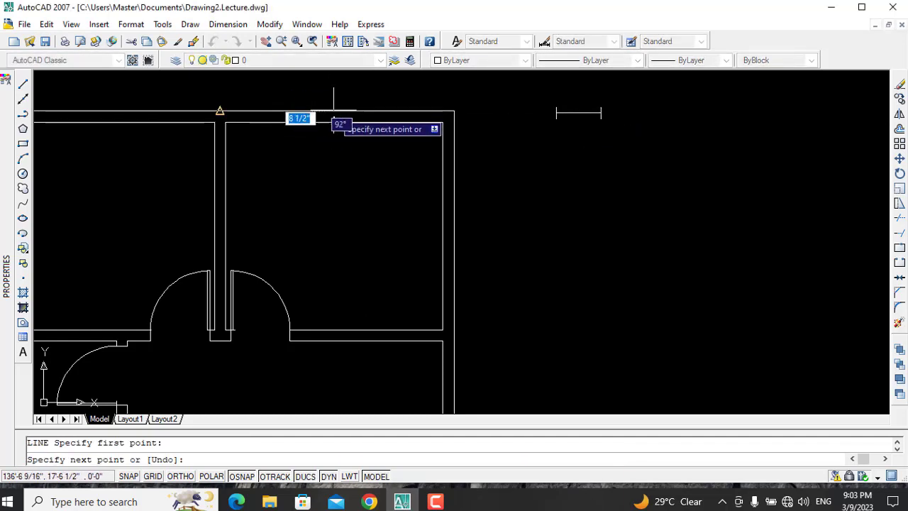
key("Escape")
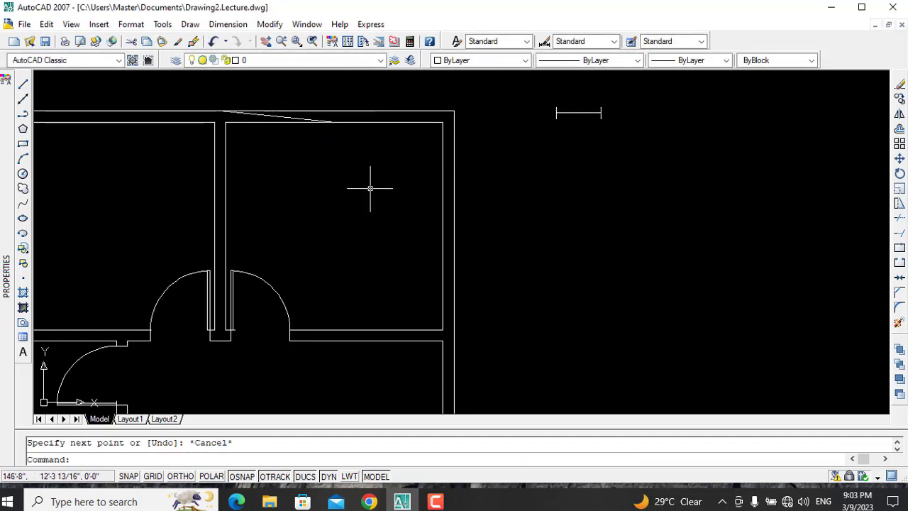
type("e")
left_click(312, 124)
key("Return")
type("l")
key("Return")
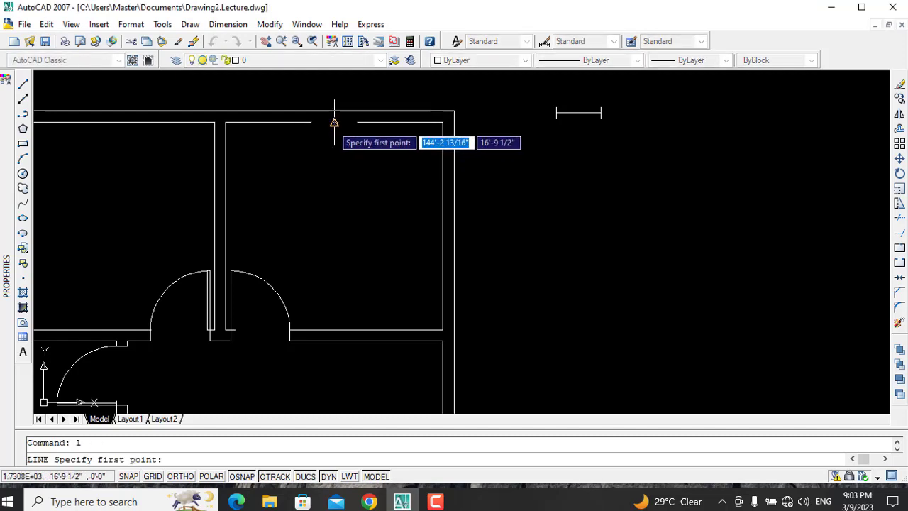
Draw a short vertical line at the top wall, then delete it.
left_click(333, 122)
left_click(333, 100)
key("Escape")
type("e")
key("Return")
left_click(332, 112)
key("Return")
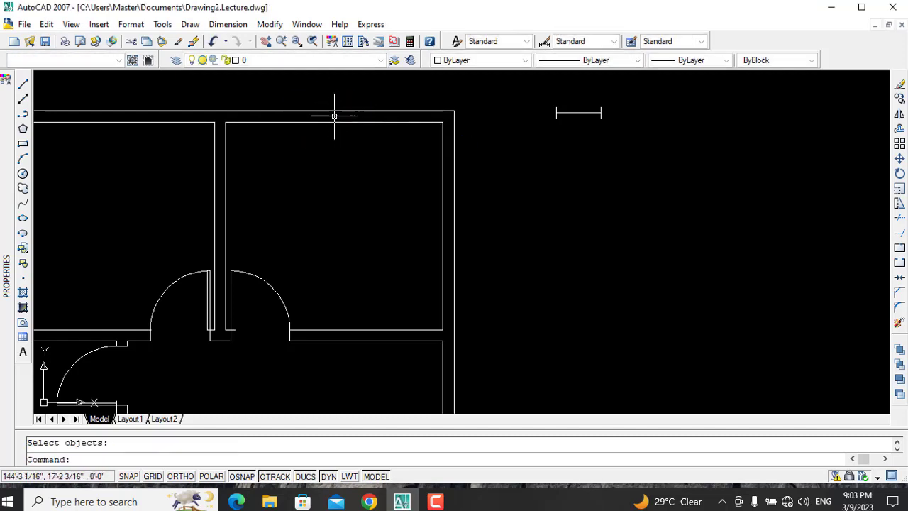
Turn Ortho on with F8 and make several cancelled line attempts at the top wall.
type("l")
key("Return")
key("F8")
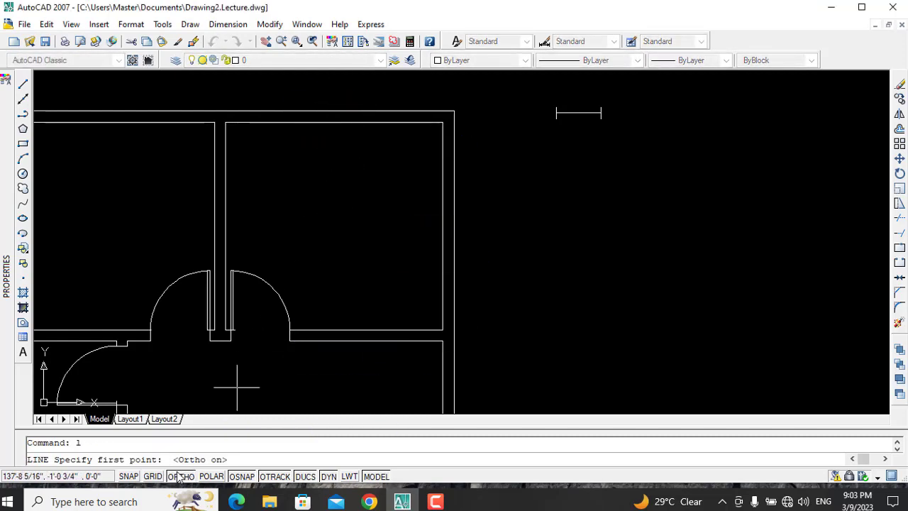
left_click(334, 122)
key("Escape")
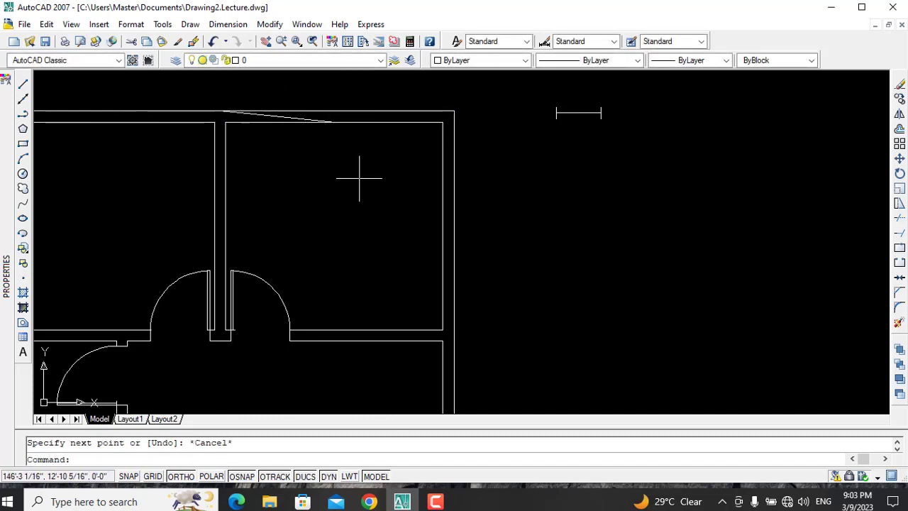
type("e")
key("Return")
key("Return")
type("l")
key("Return")
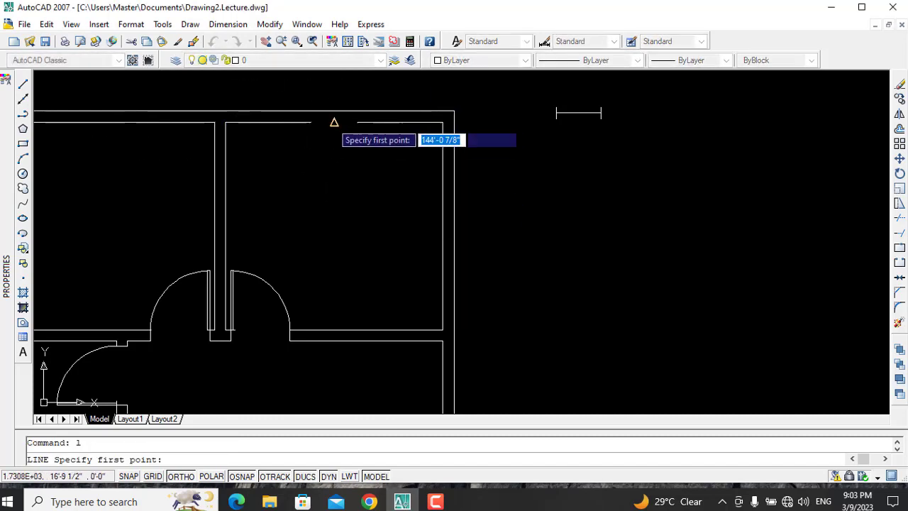
left_click(334, 122)
key("Escape")
type("l")
key("Return")
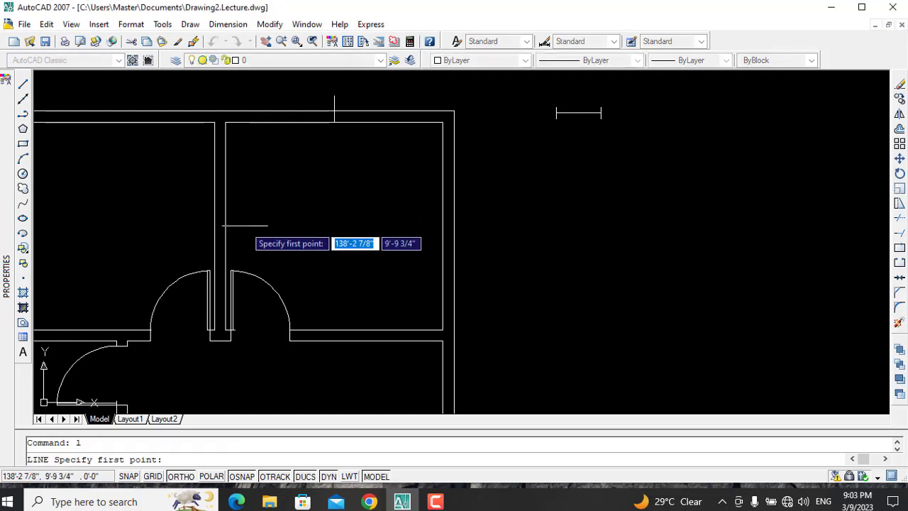
Pan to show both upper rooms and place a marker line on the top wall.
left_click(265, 41)
left_click_drag(259, 188, 456, 176)
key("Escape")
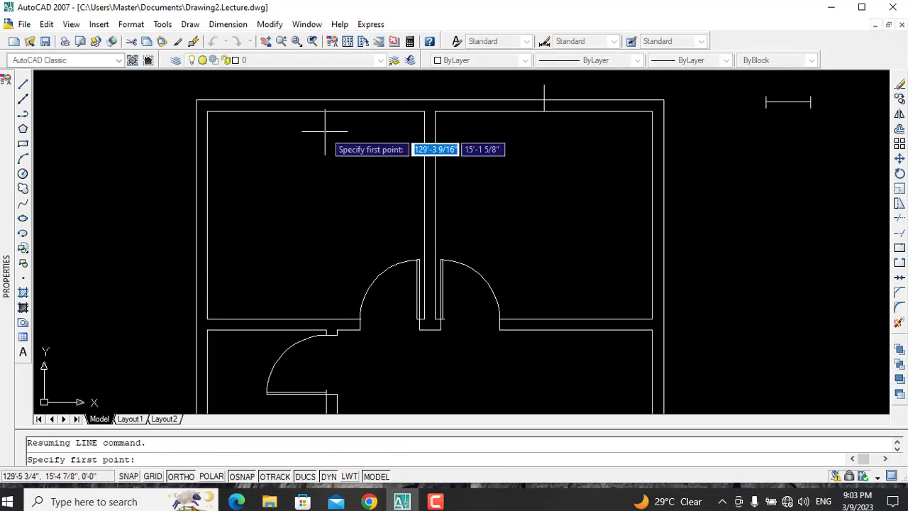
left_click(315, 111)
key("Escape")
Trim the marker lines above the top walls of both upper rooms.
type("co")
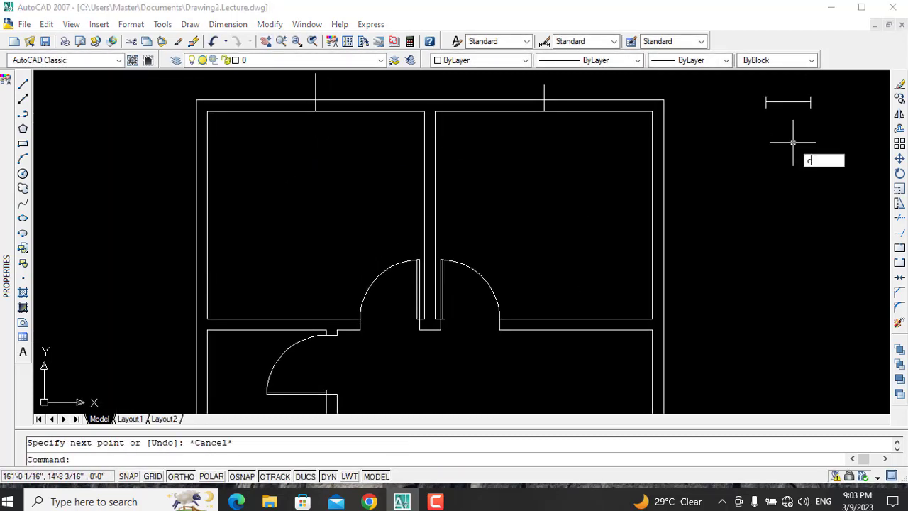
key("Return")
key("Escape")
type("tr")
key("Return")
key("Return")
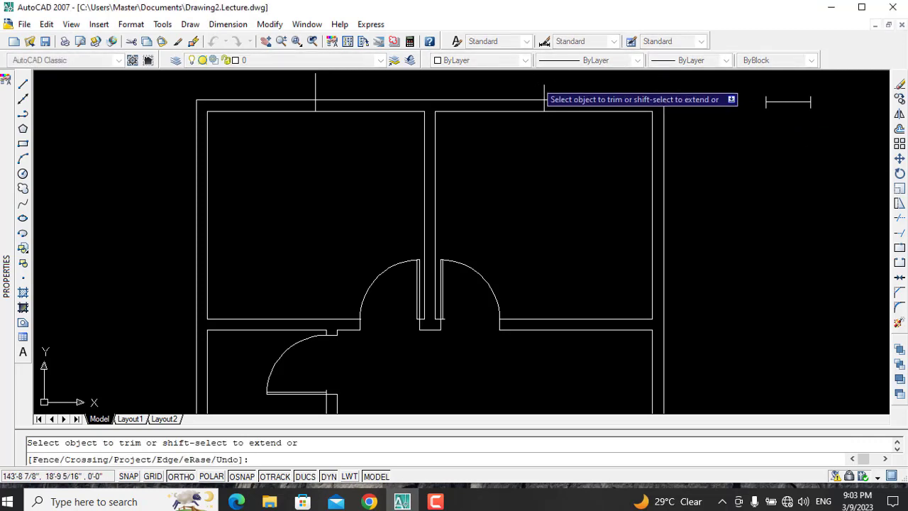
left_click(544, 92)
left_click(315, 94)
key("Escape")
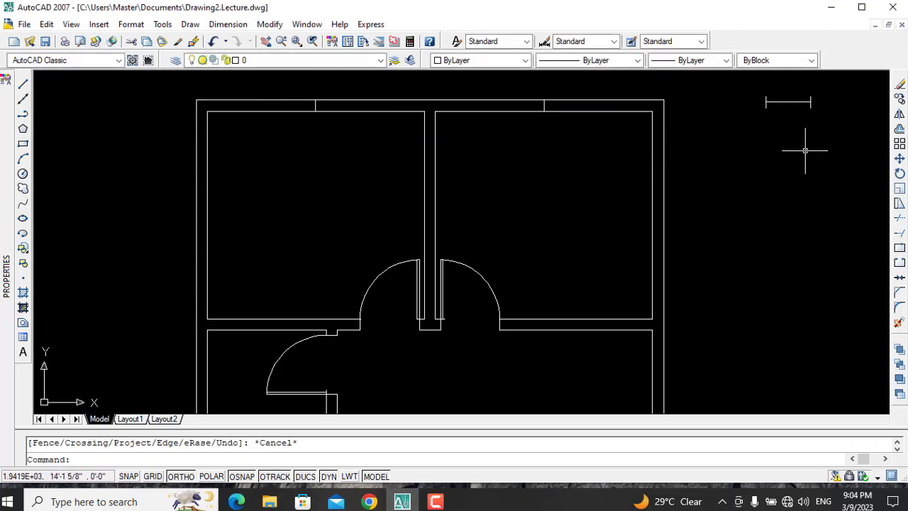
Copy the window block onto the left room's top wall.
type("co")
key("Return")
left_click(788, 103)
key("Return")
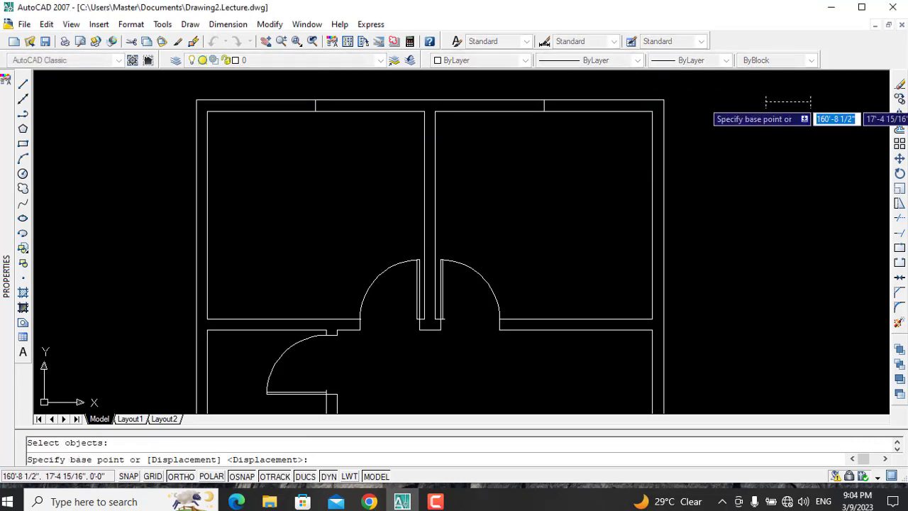
left_click(766, 101)
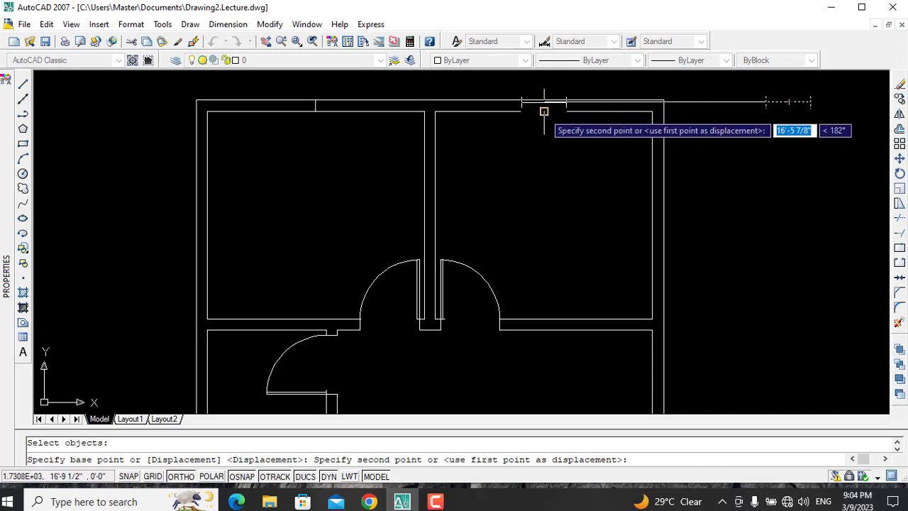
left_click(316, 105)
key("Escape")
Erase the leftover piece inside the left room's window.
type("e")
key("Return")
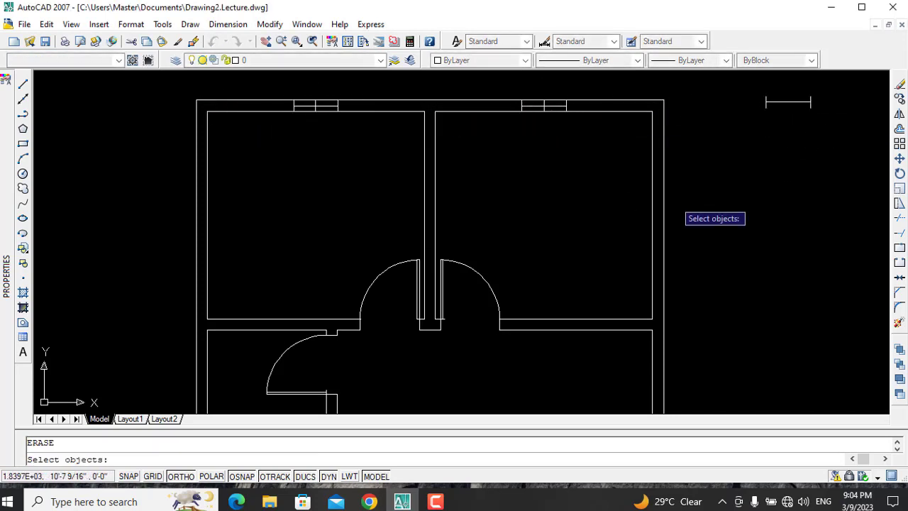
key("Escape")
key("Return")
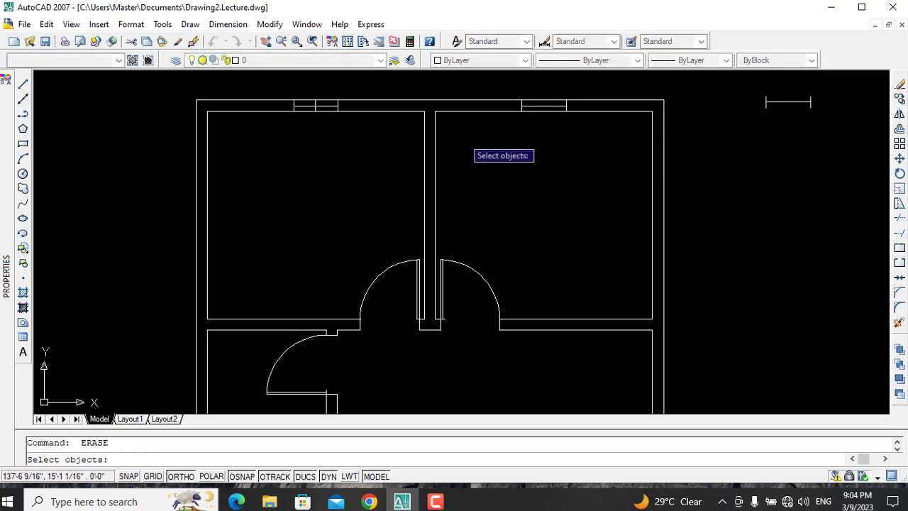
left_click(316, 105)
key("Return")
Copy the window symbol into the wall below the upper-right room.
scroll(575, 179, "down", 1)
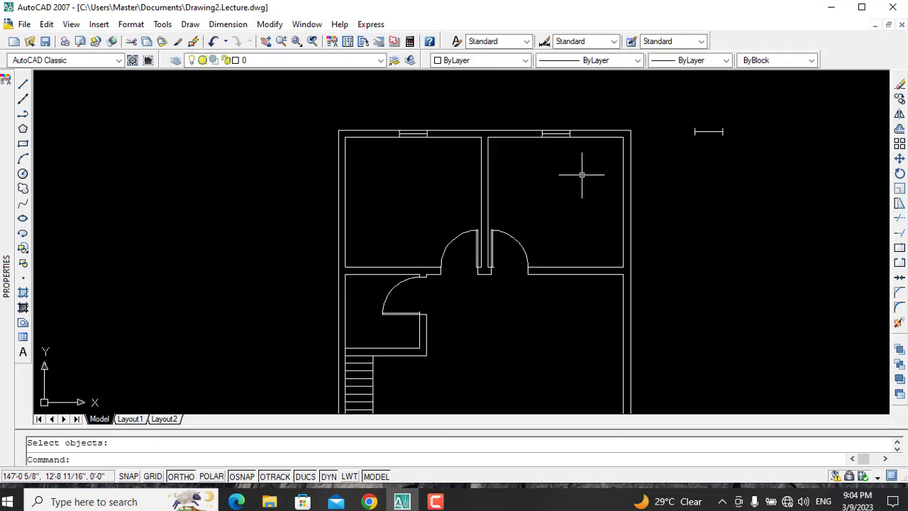
scroll(584, 174, "down", 1)
type("co")
key("Return")
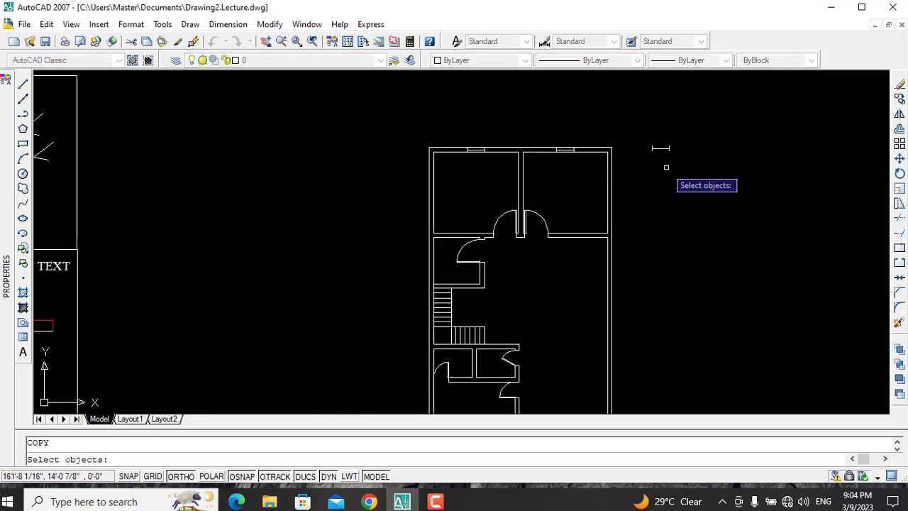
key("Return")
left_click(660, 148)
scroll(582, 242, "up", 3)
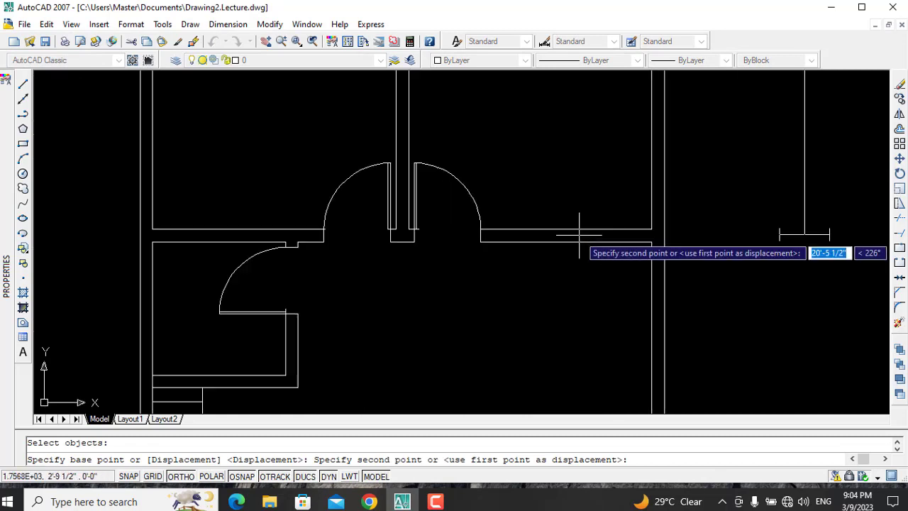
left_click(744, 221)
key("Escape")
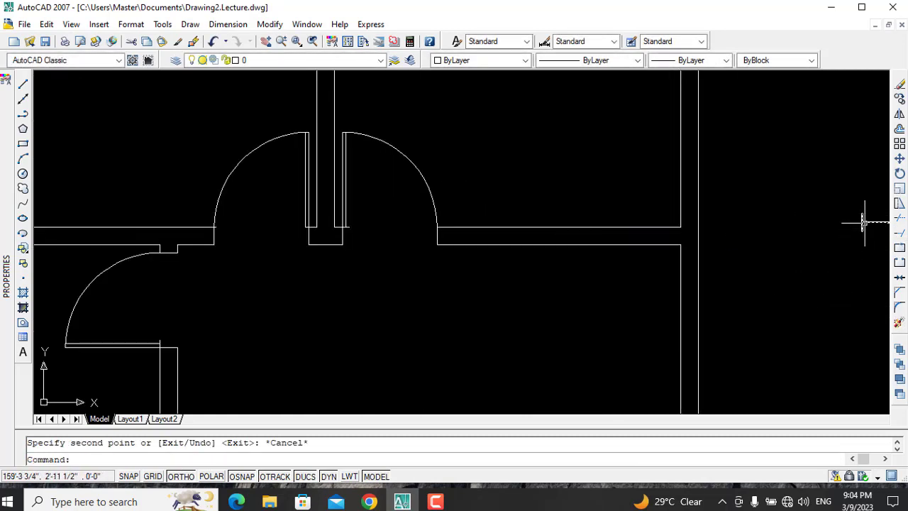
Move the window copies left into position in the wall, snapping to midpoints.
type("m")
key("Return")
key("Return")
left_click(852, 223)
left_click(745, 220)
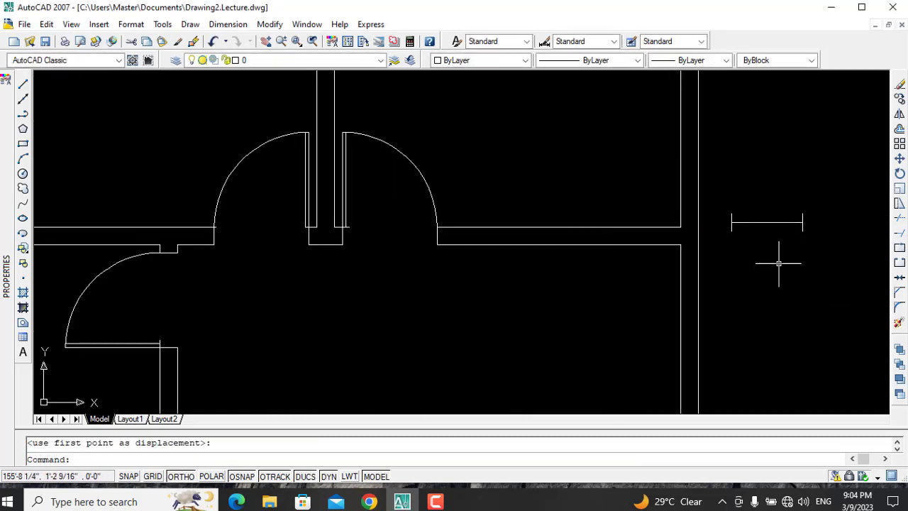
type("m")
key("Return")
left_click(766, 221)
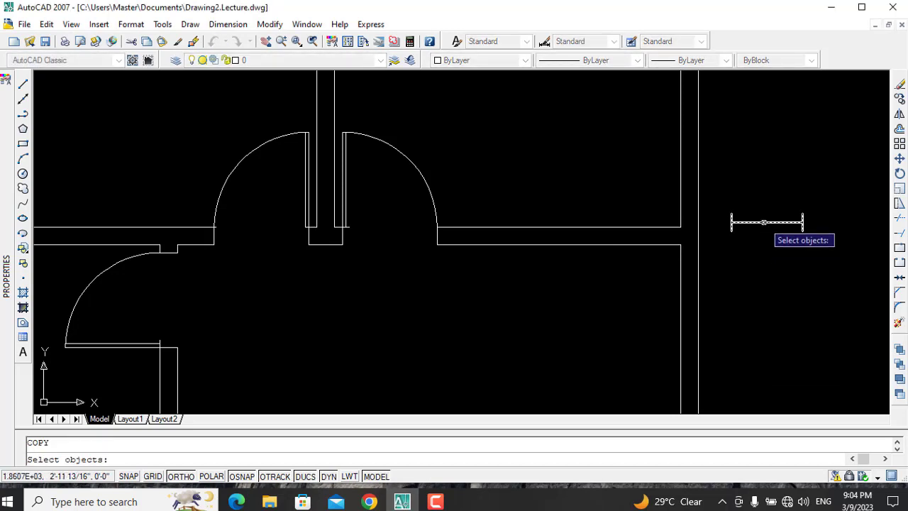
key("Return")
left_click(731, 212)
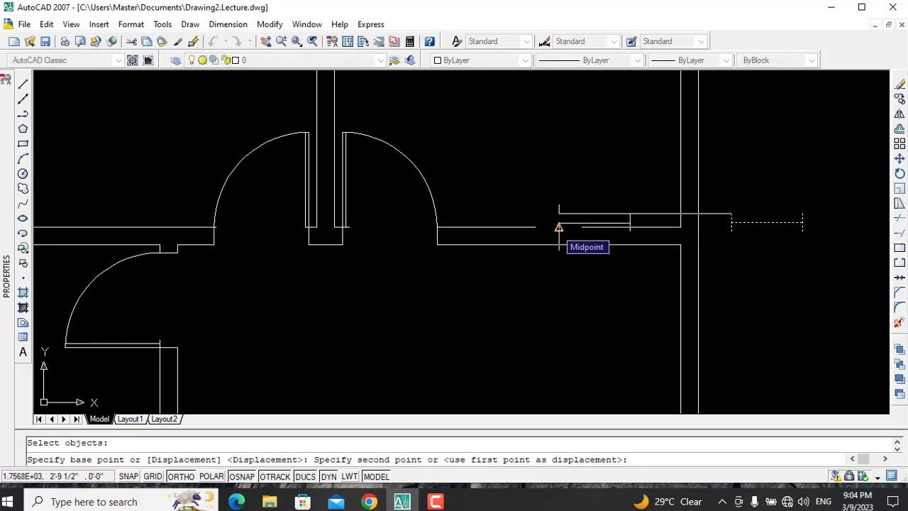
left_click(559, 227)
key("Escape")
Move the spare window symbol into the wall above the stairs, then zoom out.
scroll(354, 278, "down", 4)
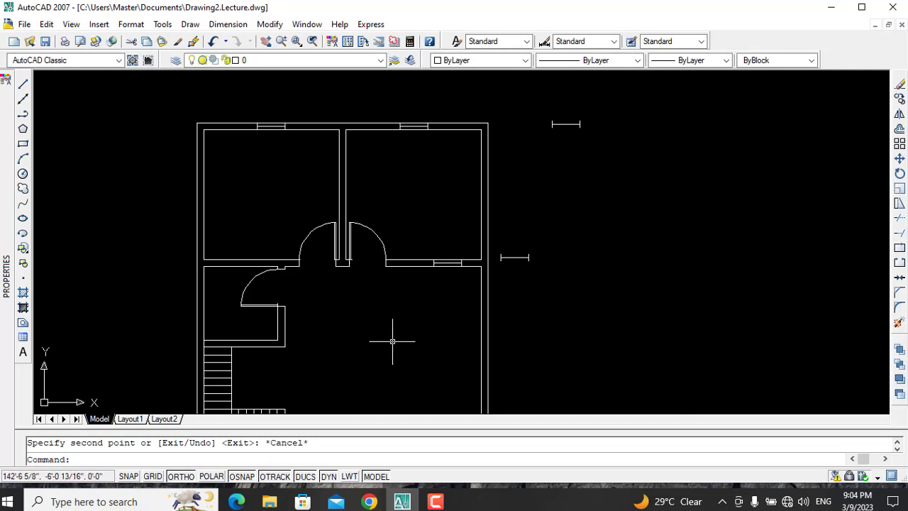
type("m")
key("Return")
left_click(503, 258)
key("Return")
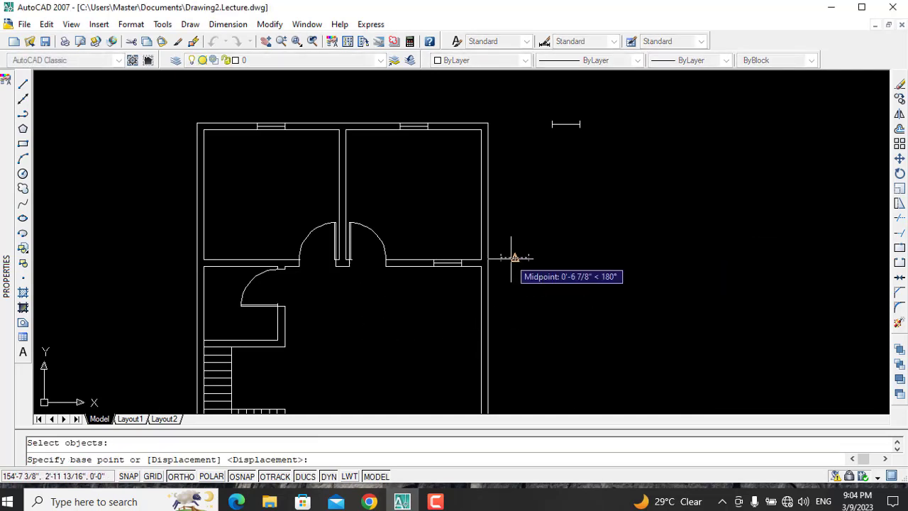
left_click(501, 256)
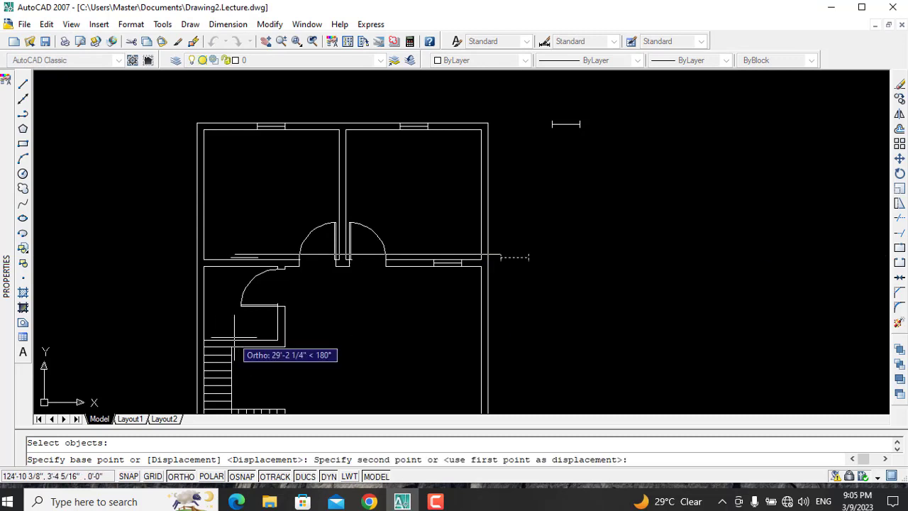
left_click(558, 372)
key("Return")
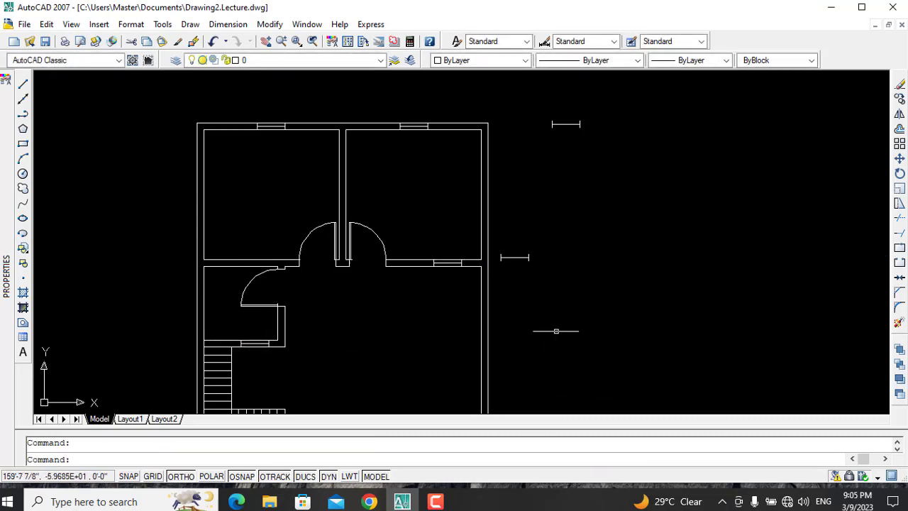
scroll(561, 330, "down", 4)
Pan and window-zoom until the floor plan fills the view, then run Erase.
left_click(266, 41)
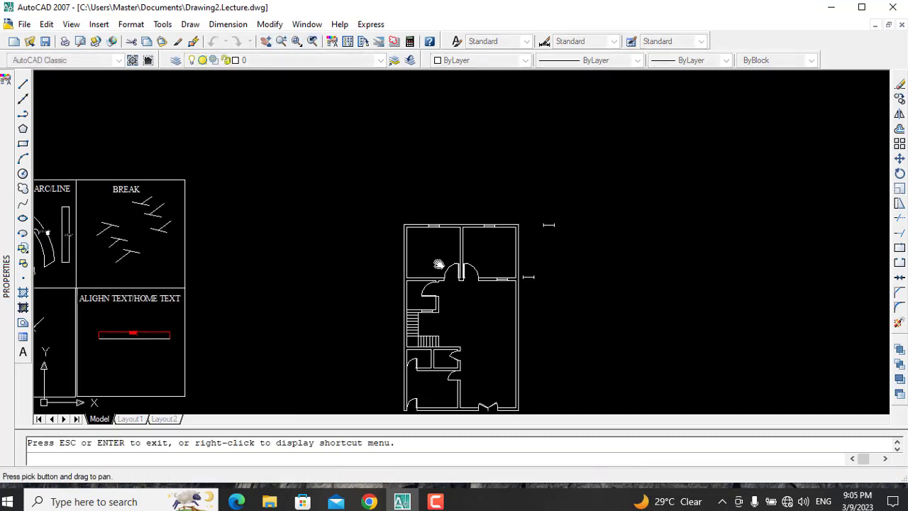
left_click_drag(470, 309, 380, 193)
type("z")
key("Return")
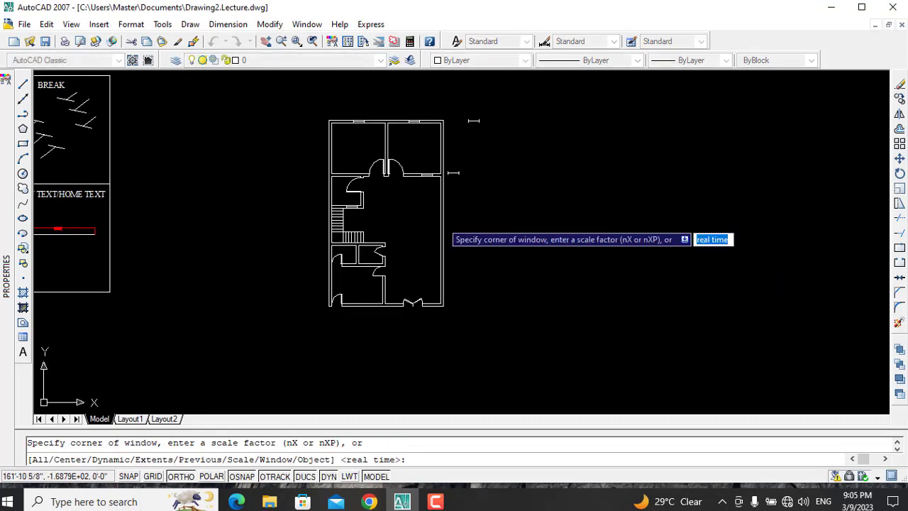
left_click(319, 109)
left_click(453, 326)
key("Escape")
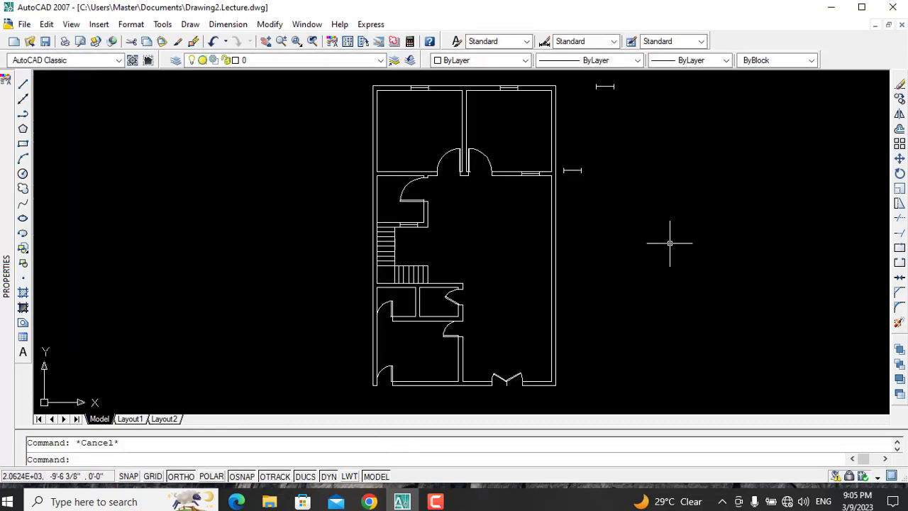
type("e")
key("Return")
Measure the top-left room's width with DIST: 14'-7 1/2".
key("Return")
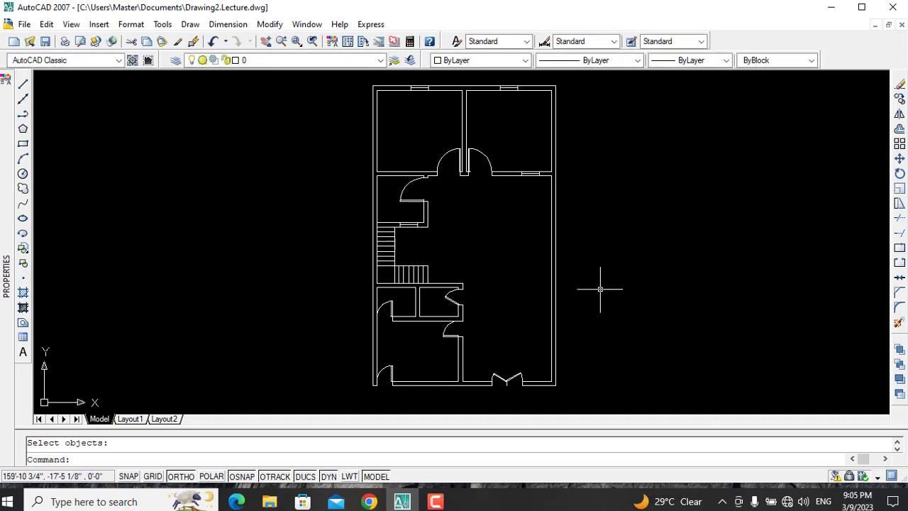
type("di")
key("Return")
left_click(378, 176)
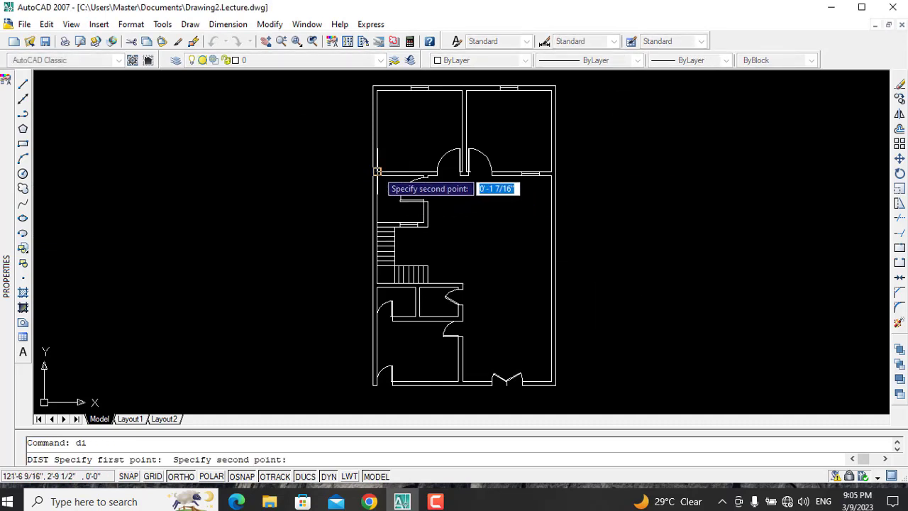
left_click(467, 175)
key("Escape")
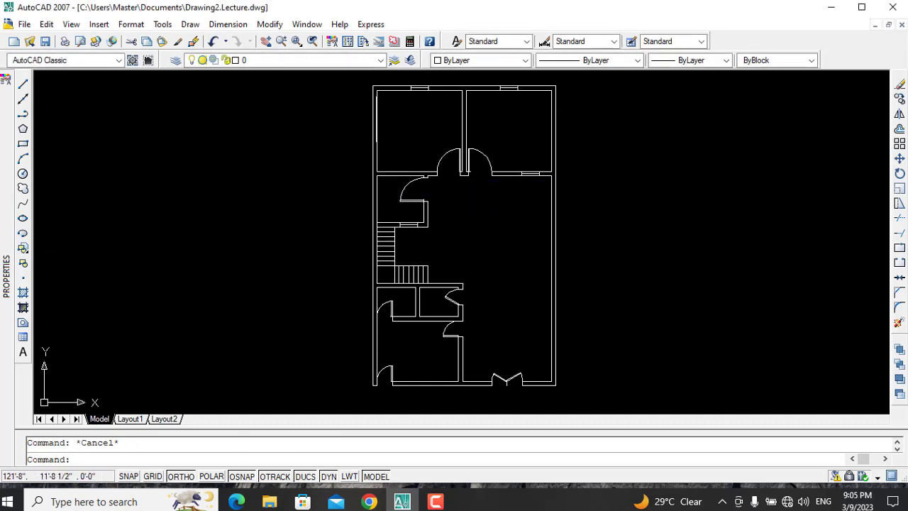
type("di")
key("Return")
left_click(376, 91)
left_click(461, 91)
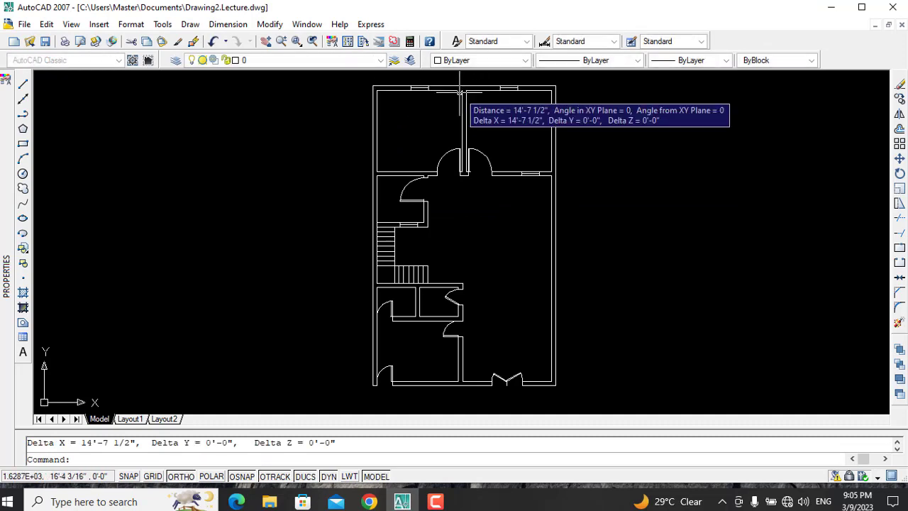
Measure the top-left room's depth with DIST: 14'-0".
key("Escape")
key("Return")
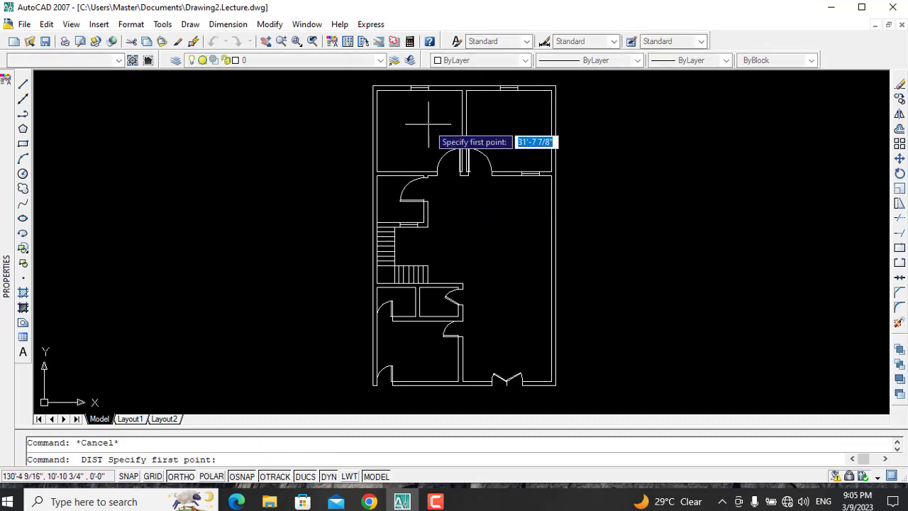
left_click(377, 91)
left_click(378, 171)
key("Escape")
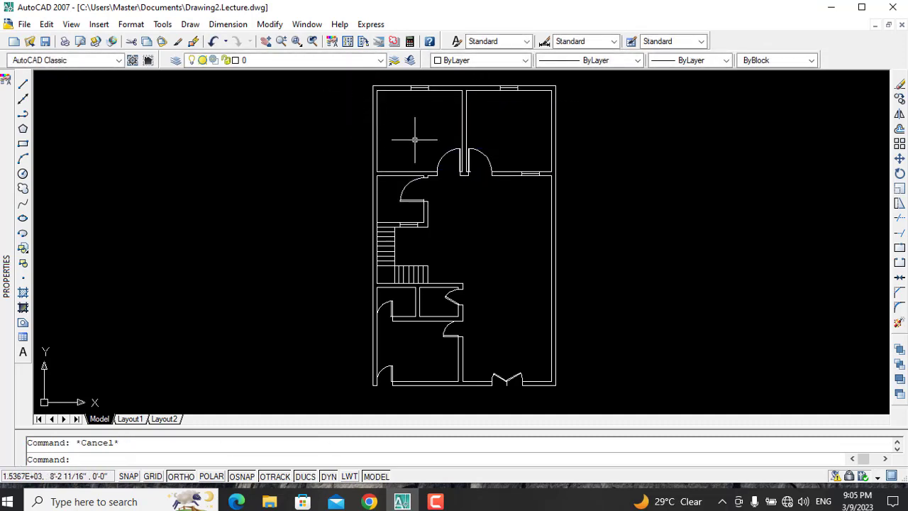
Add a centered 1'-high MText label "Room (14'x14'7")" inside the top-left room.
type("mt")
key("Return")
left_click(397, 122)
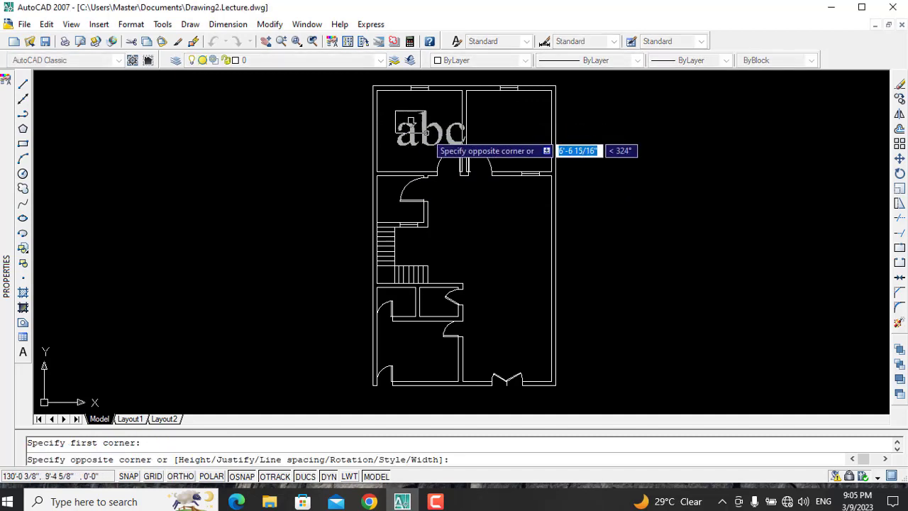
left_click(440, 144)
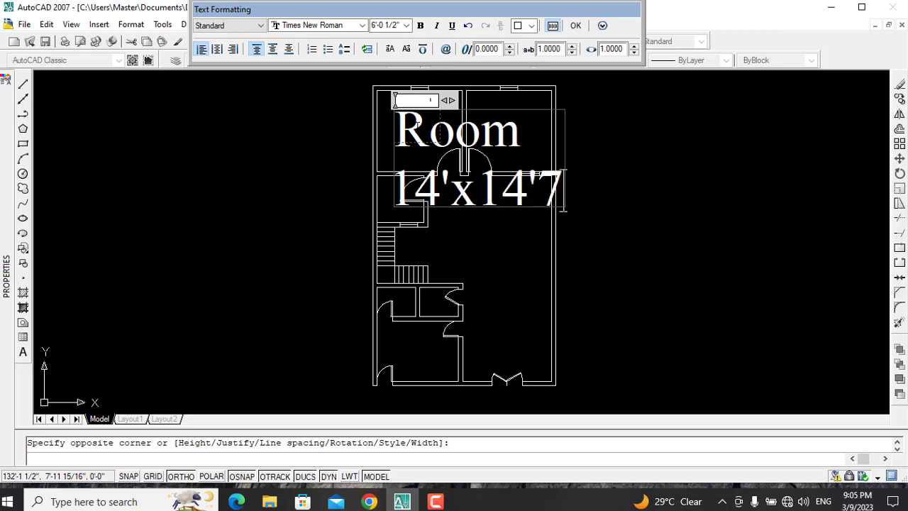
type(")")
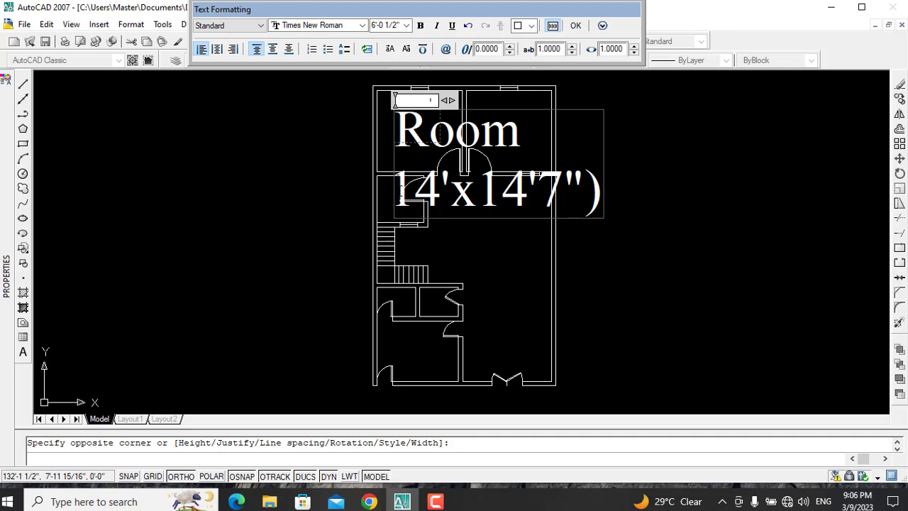
type("(")
left_click_drag(623, 199, 399, 139)
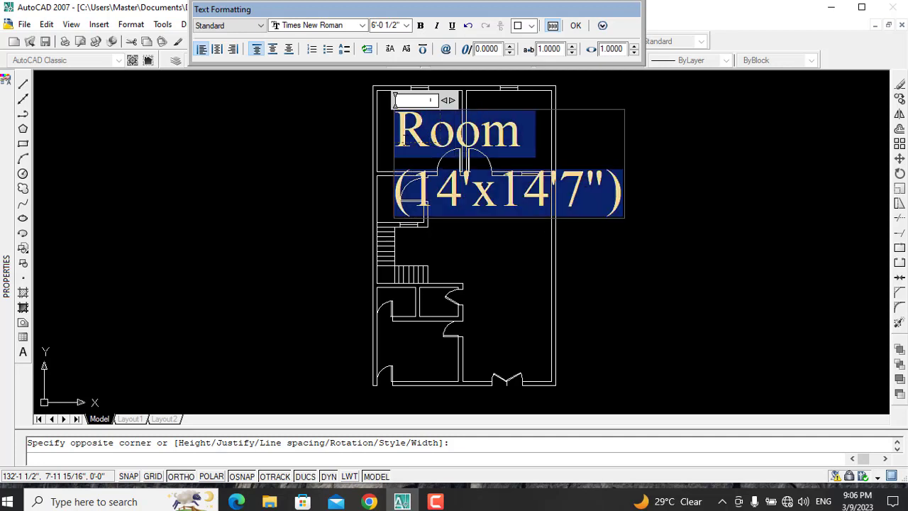
left_click(218, 50)
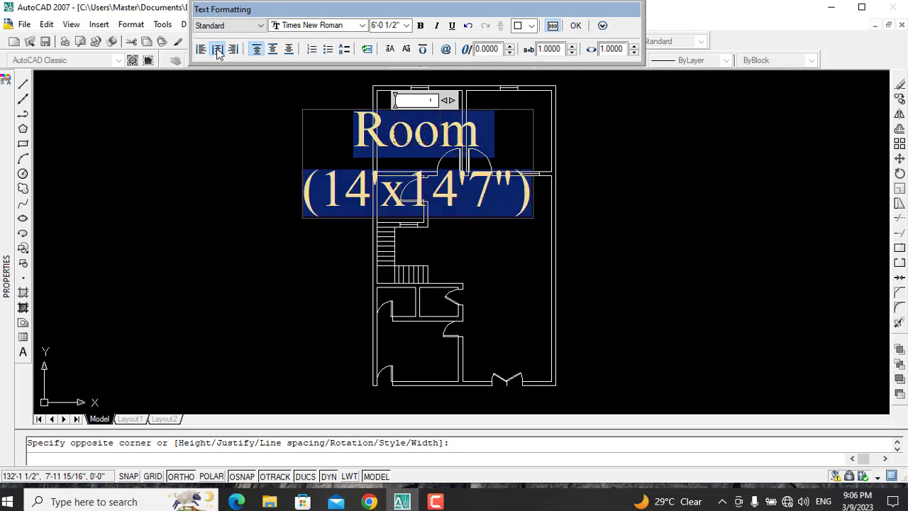
left_click(390, 24)
type("1'")
key("Return")
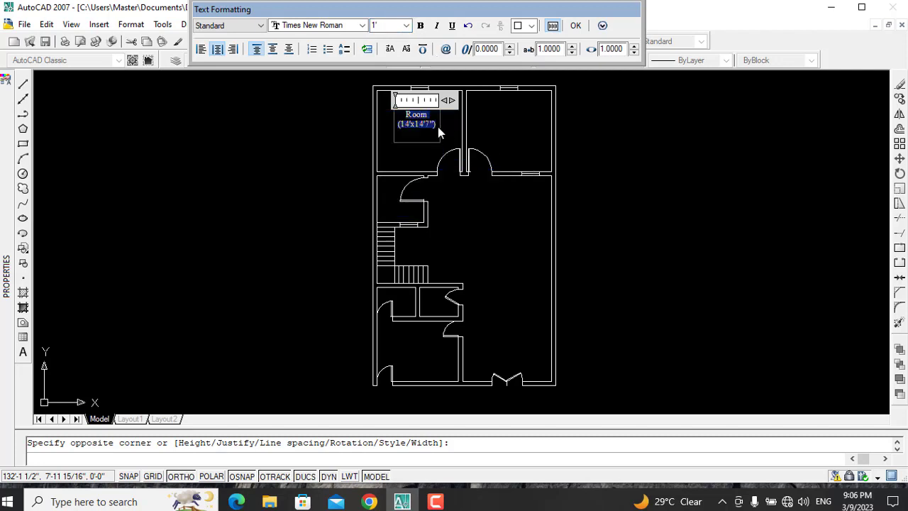
left_click(491, 109)
Copy the Room label into the top-right and lower-left rooms.
type("co")
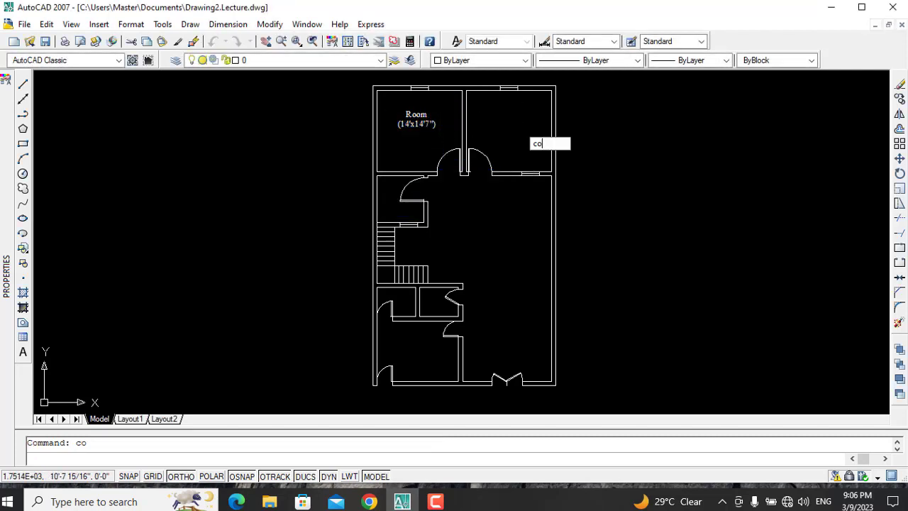
key("Return")
left_click(417, 120)
key("Return")
left_click(418, 113)
left_click(508, 113)
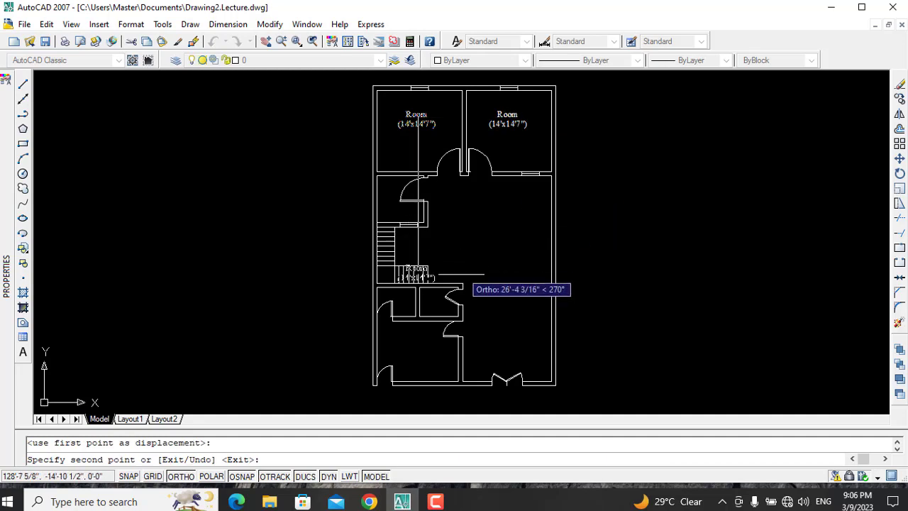
left_click(418, 342)
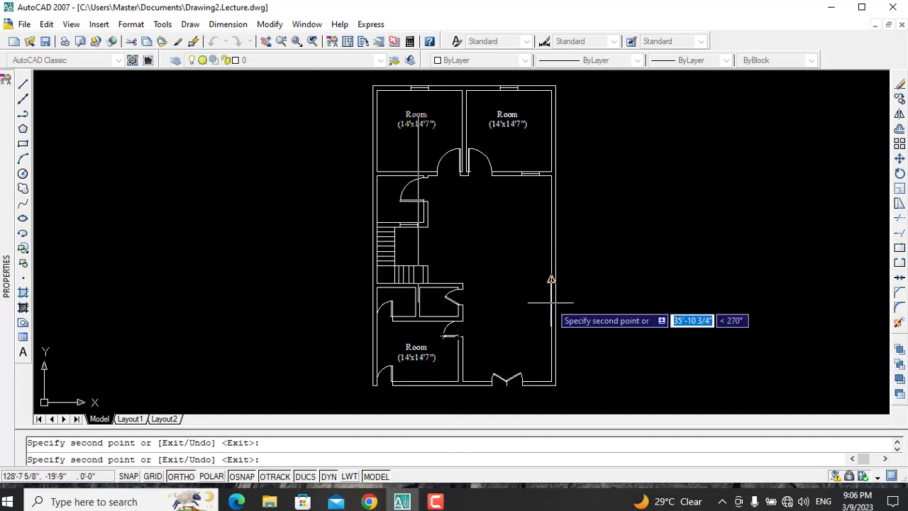
key("Escape")
Measure the lower-left room and edit its label to read "Room (14'x10')".
type("di")
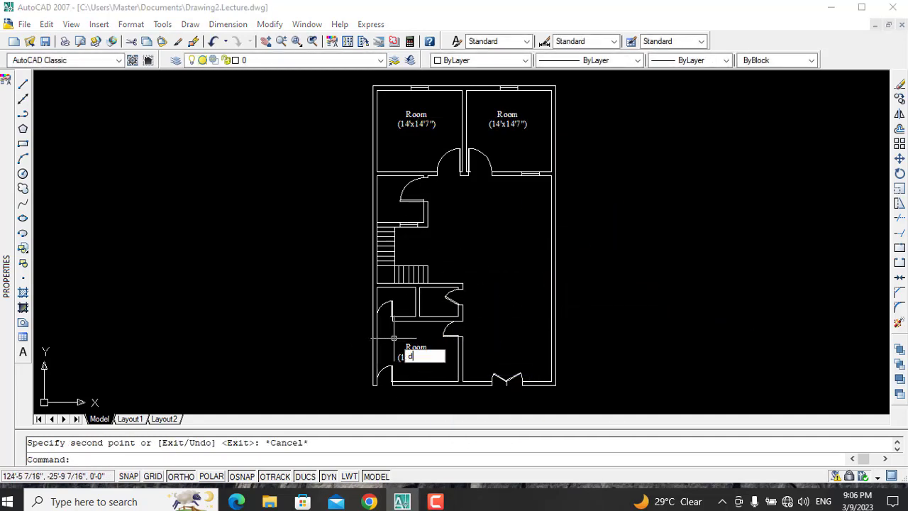
key("Return")
left_click(391, 381)
key("Escape")
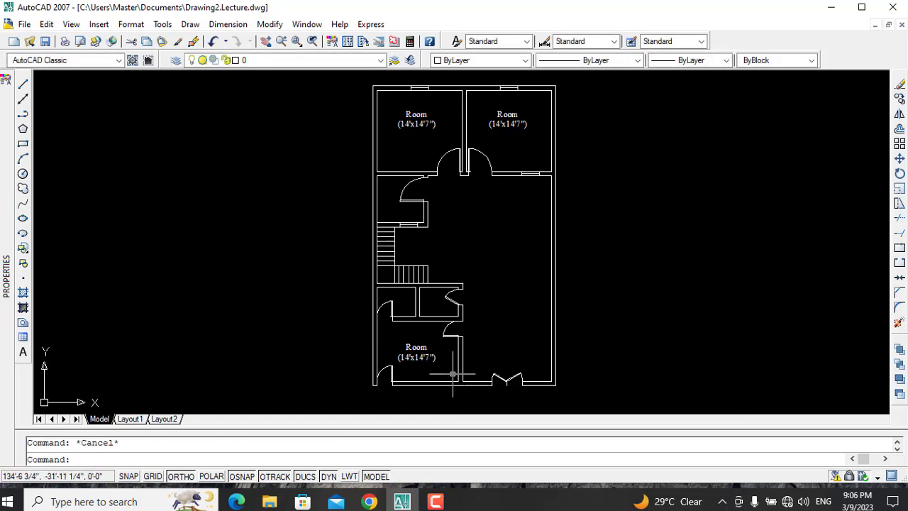
type("di")
key("Return")
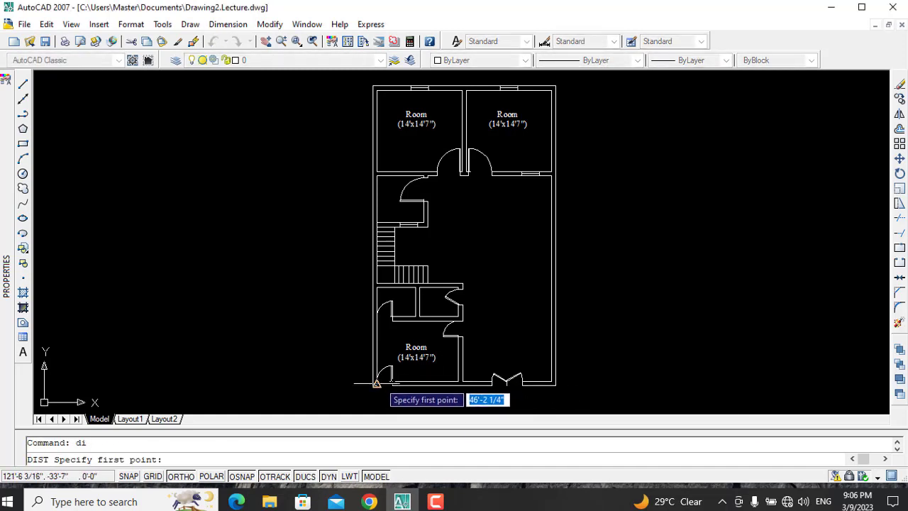
left_click(376, 384)
key("Escape")
double_click(416, 351)
type("0")
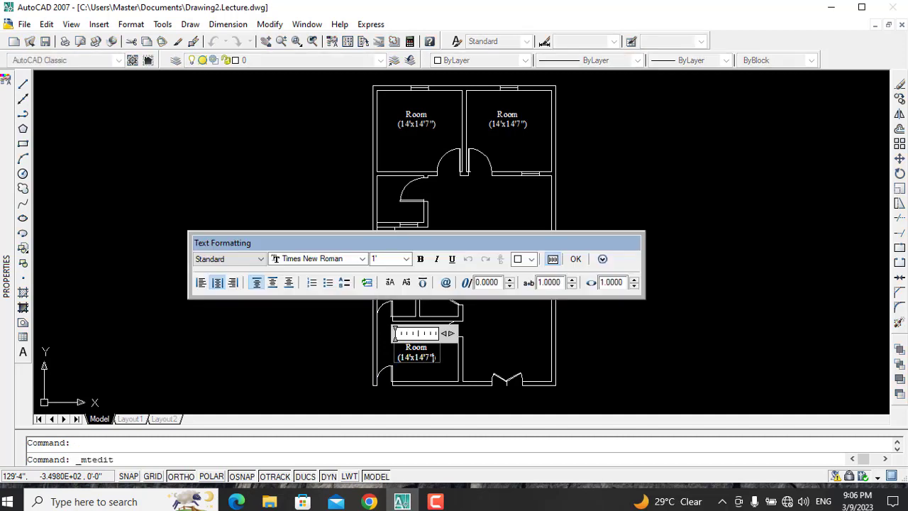
left_click(576, 260)
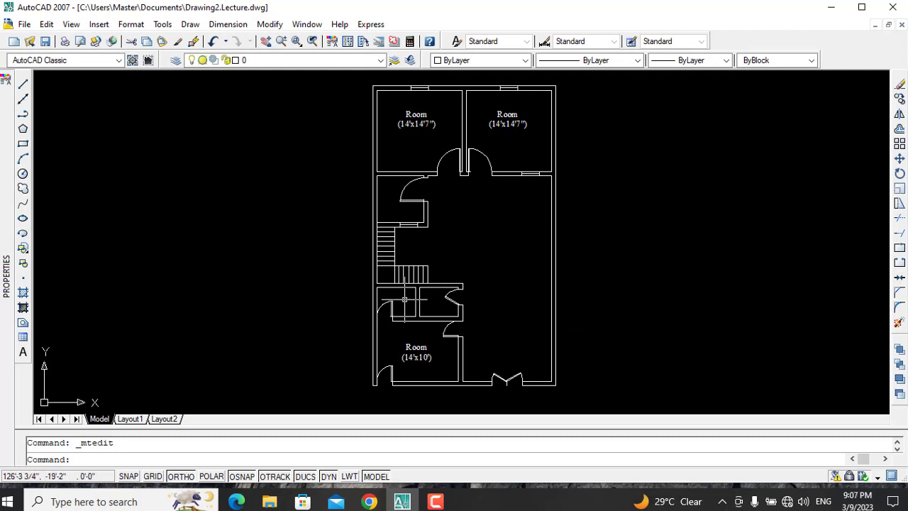
left_click(228, 24)
Dimension the hall width at 15'-3" and set its text height to 1'.
left_click(227, 59)
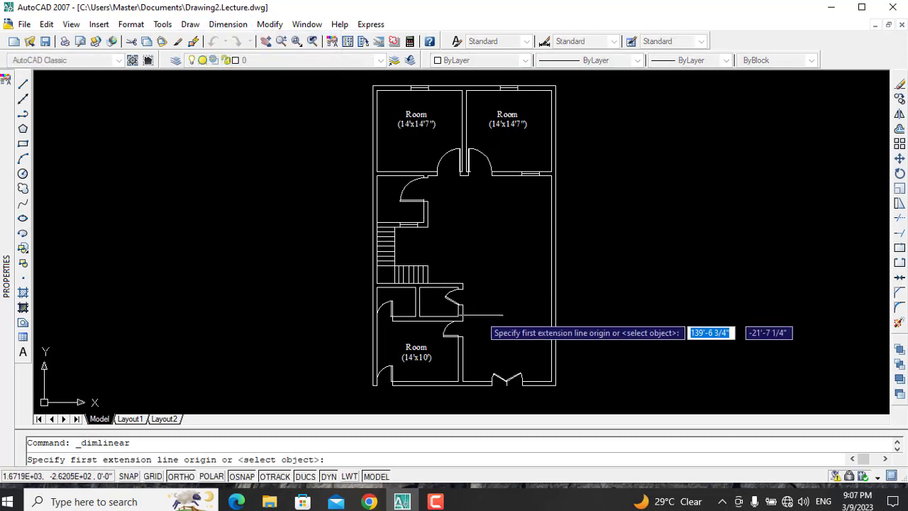
left_click(551, 279)
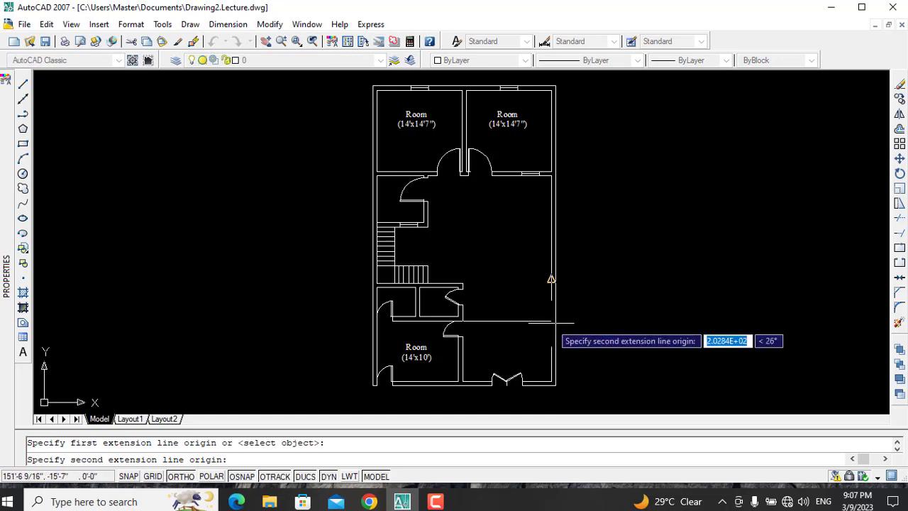
left_click(462, 321)
left_click(550, 278)
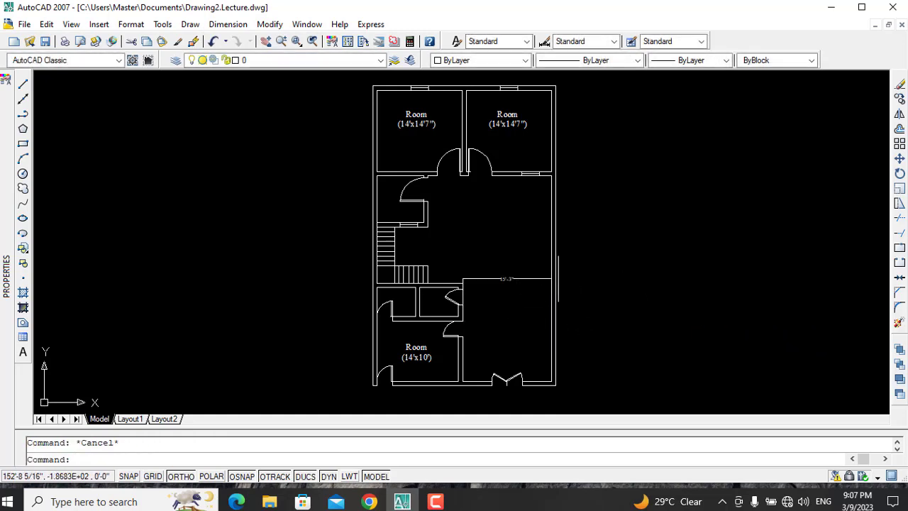
double_click(509, 278)
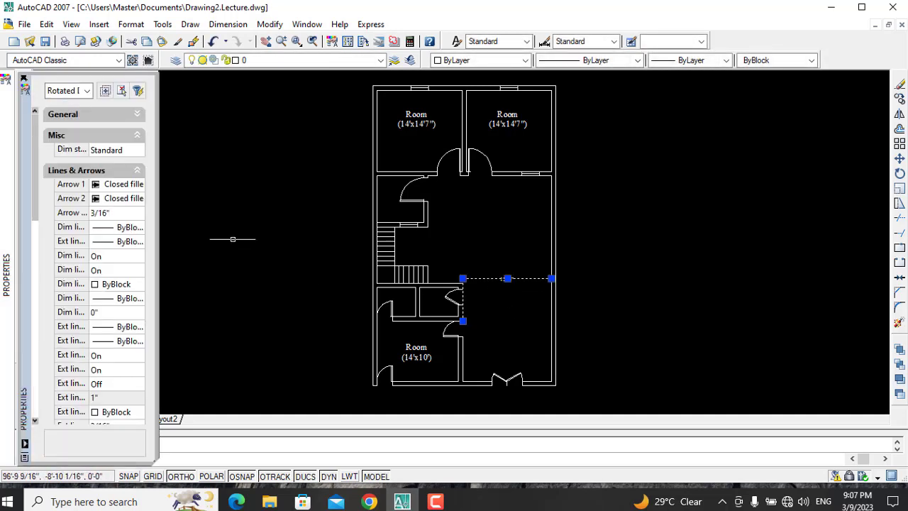
left_click(130, 135)
scroll(130, 232, "down", 4)
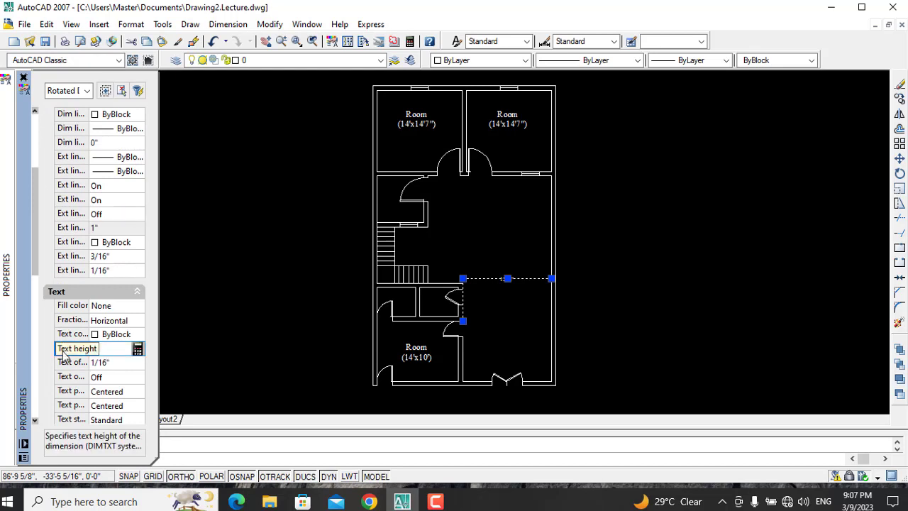
type("1'")
key("Return")
key("ctrl+1")
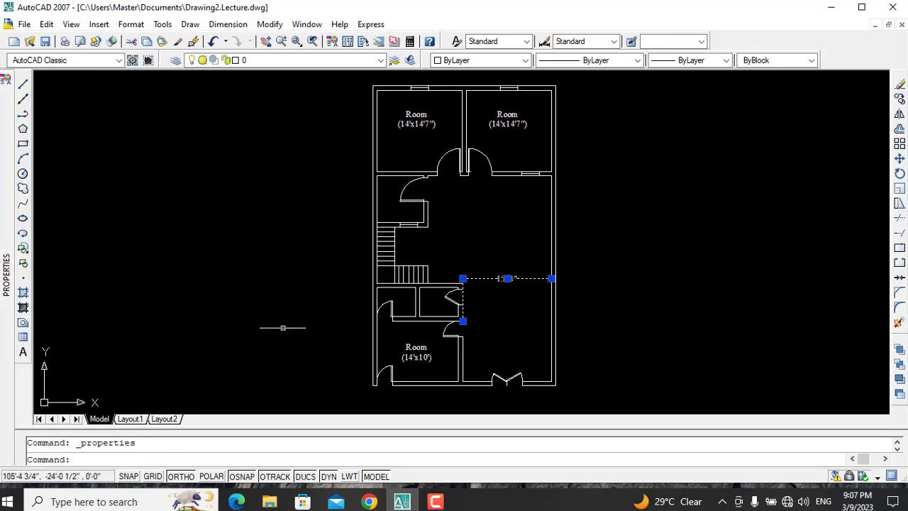
Dimension the hall length at 35'-3" with 1' text height.
left_click(227, 24)
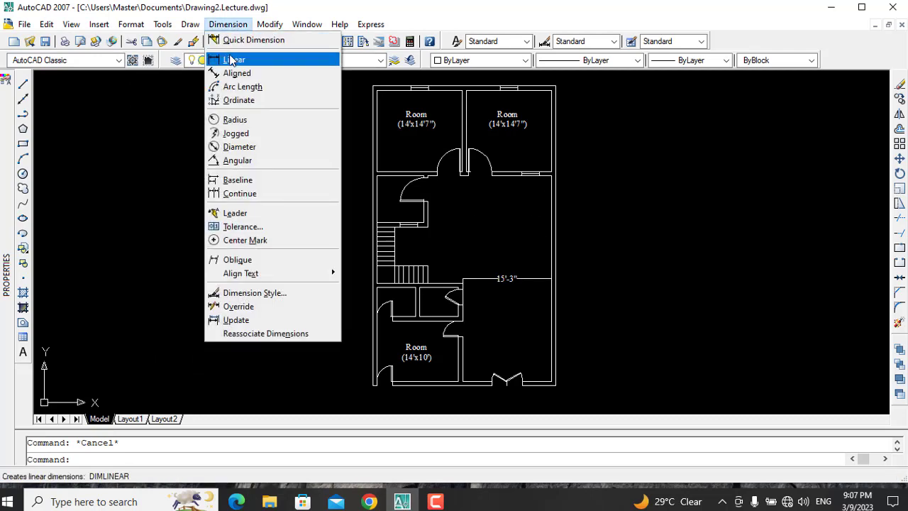
left_click(233, 58)
left_click(491, 176)
left_click(491, 381)
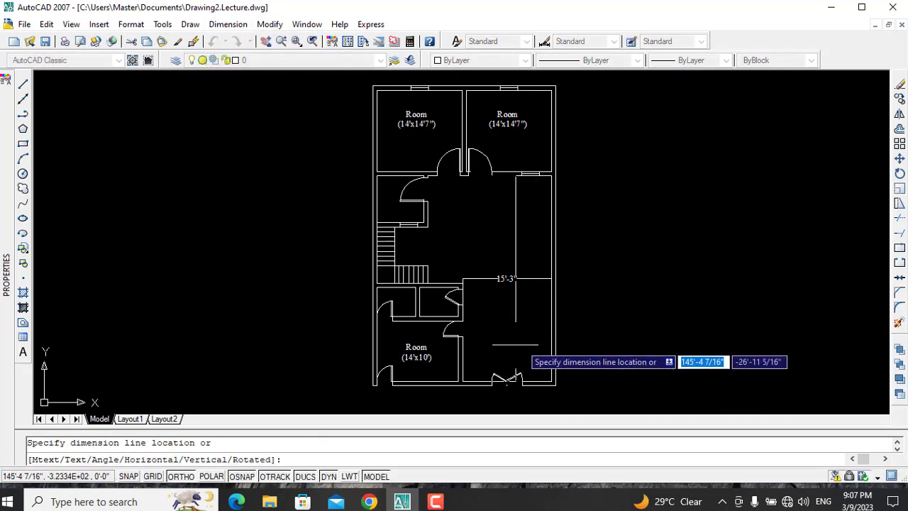
left_click(482, 312)
double_click(481, 278)
scroll(113, 387, "down", 5)
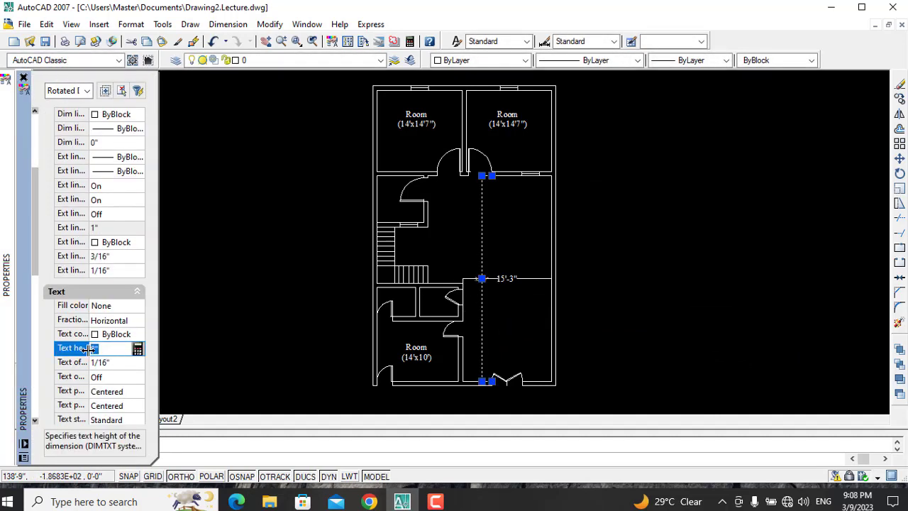
left_click(229, 211)
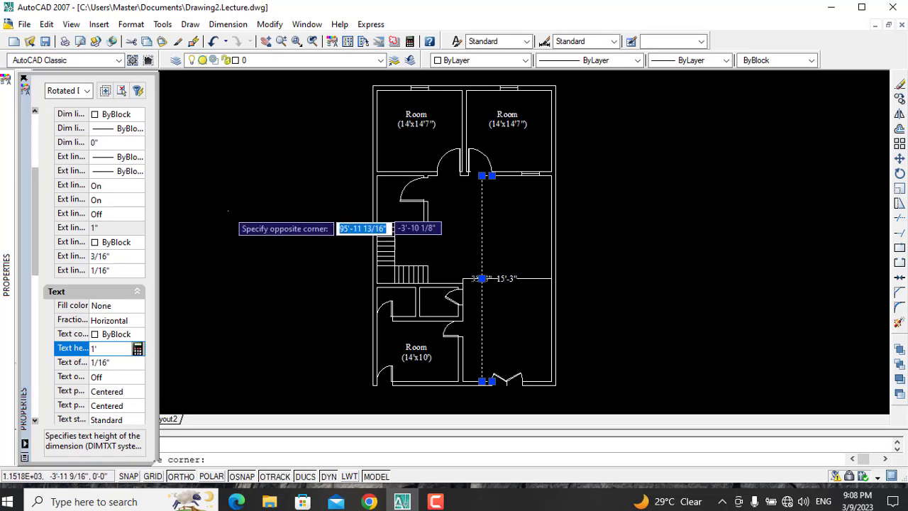
Select and delete the trial hall dimensions.
key("Escape")
left_click(310, 225)
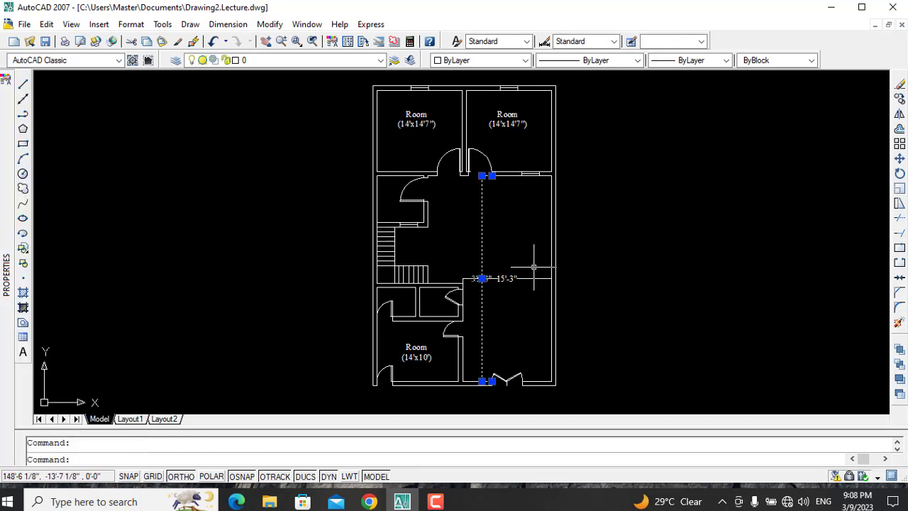
key("Delete")
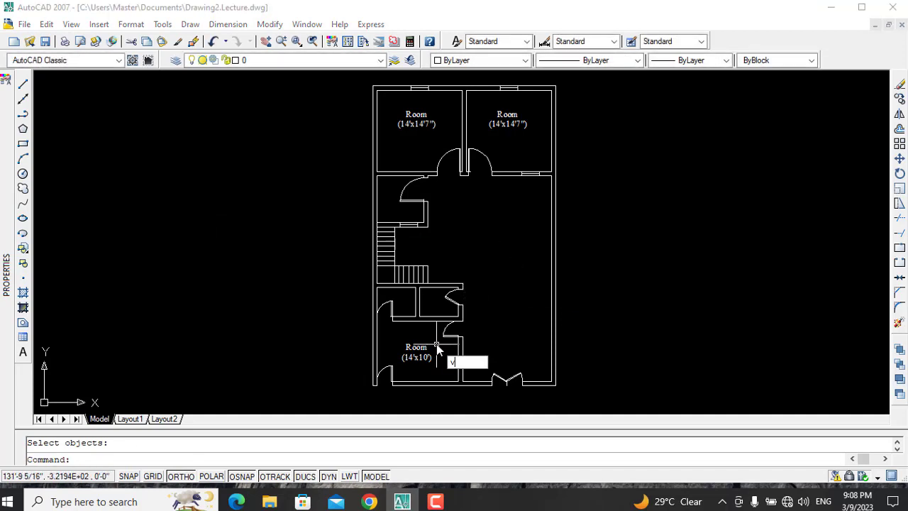
Place a multiline text box with the hall size inside the hall.
key("Escape")
type("t")
key("Return")
left_click(487, 241)
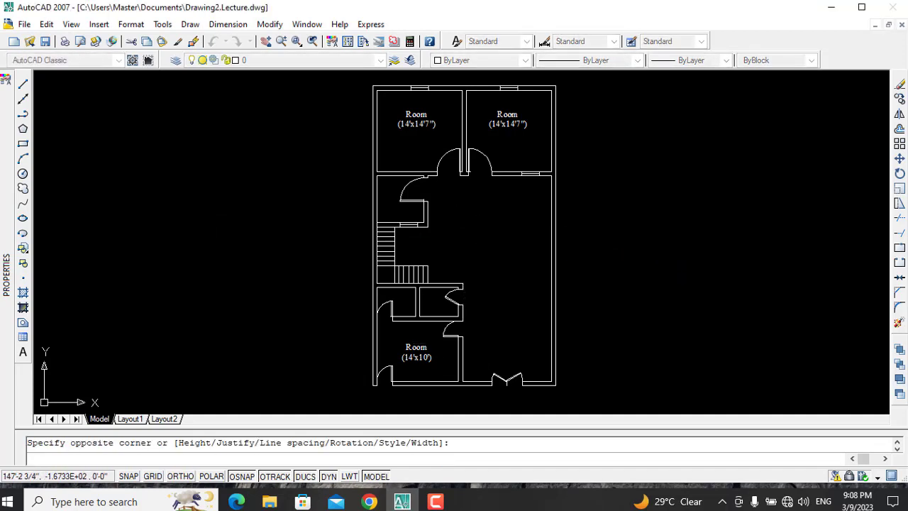
left_click(527, 270)
type("15'3\"x35'3\"")
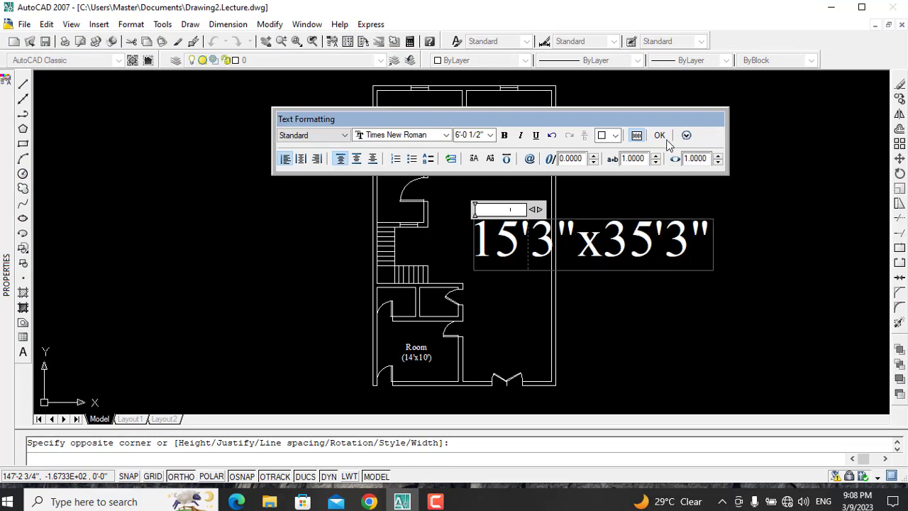
left_click(659, 136)
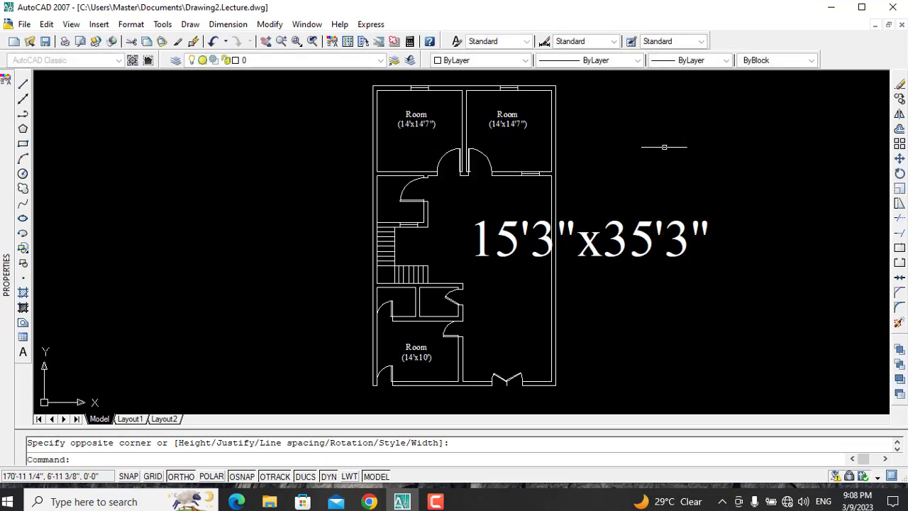
Set the hall size text to 2' height and prefix it with "Hall (".
left_click(643, 231)
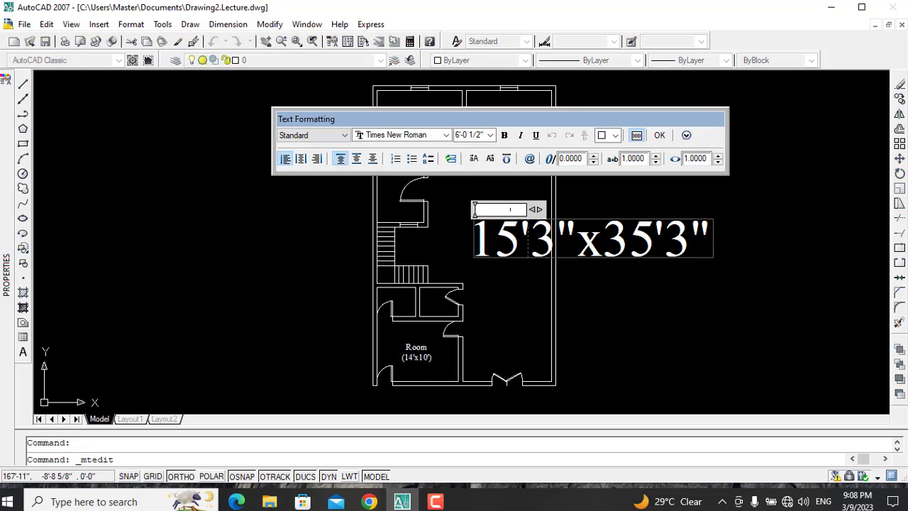
key("ctrl+a")
left_click(469, 135)
type("1")
key("Return")
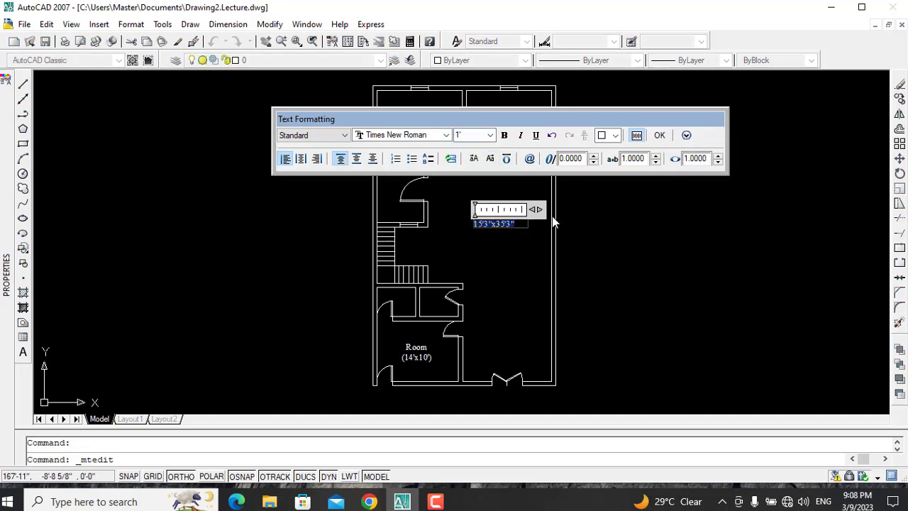
left_click(522, 226)
left_click_drag(536, 209, 548, 210)
double_click(465, 135)
type("2")
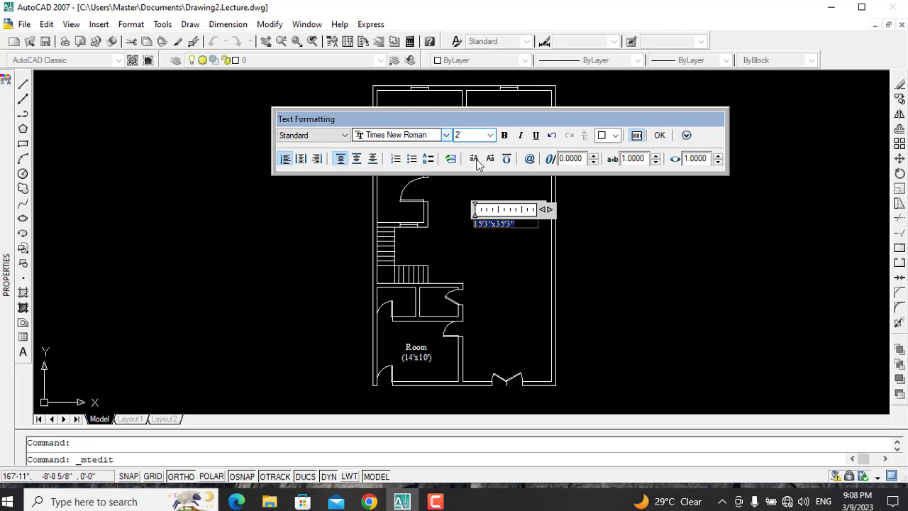
key("Return")
left_click(510, 227)
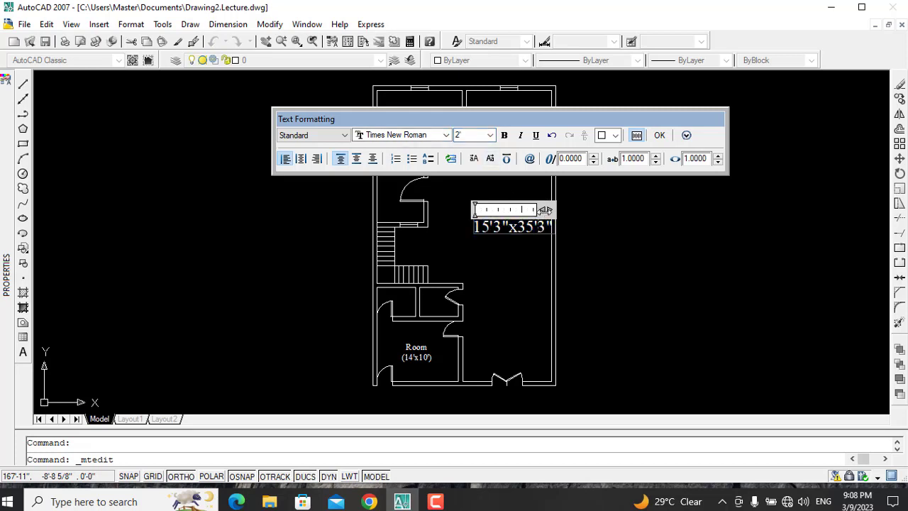
type("Hall")
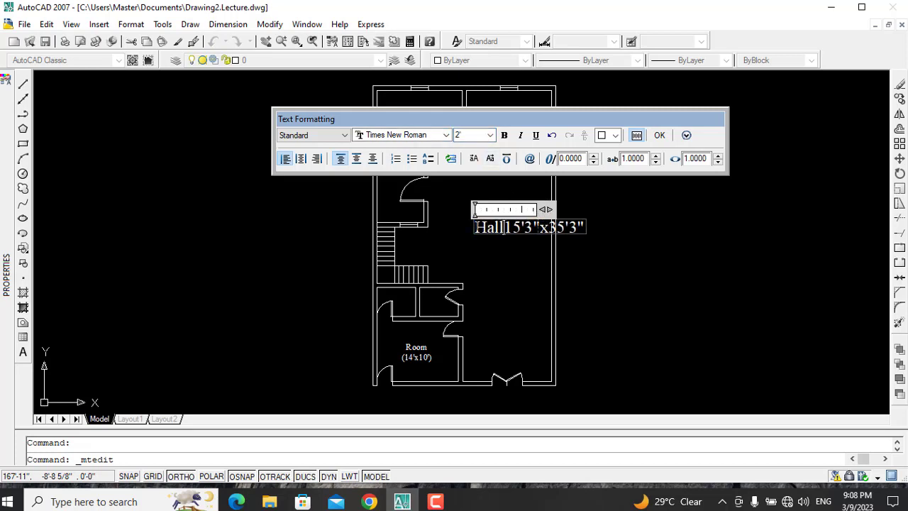
type("(")
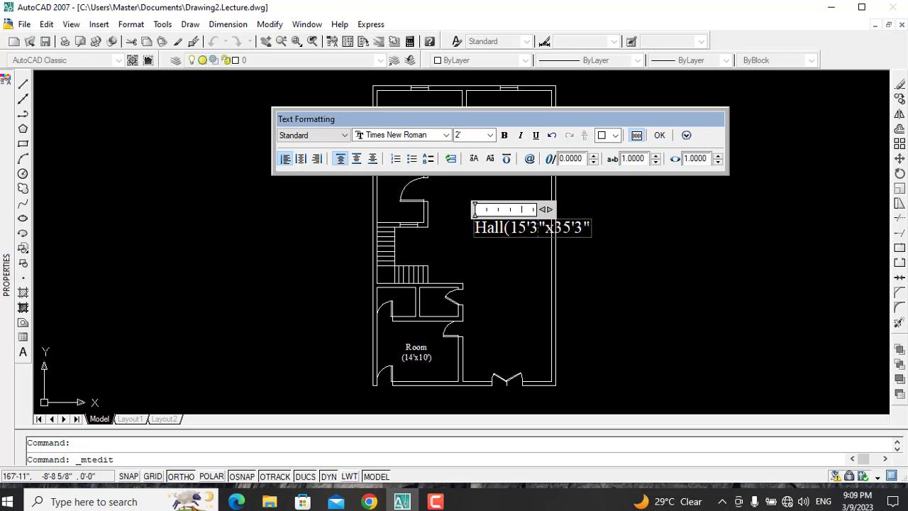
left_click(659, 135)
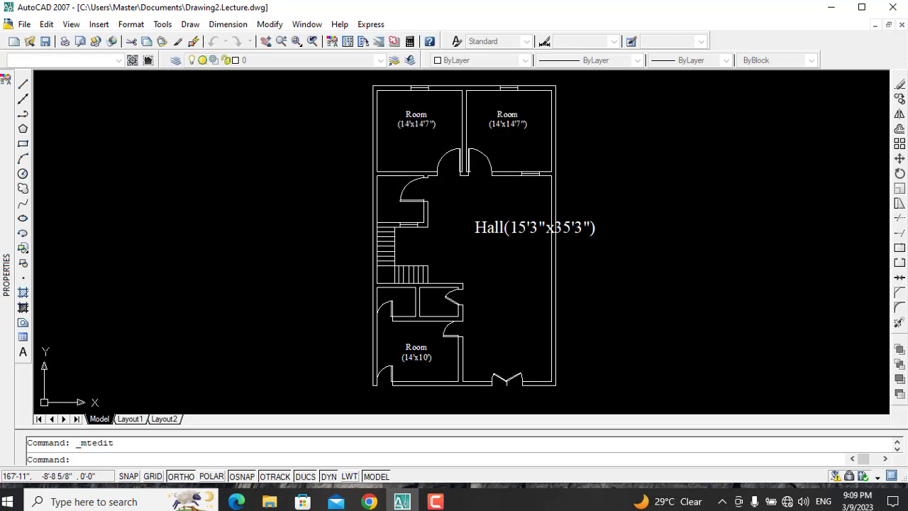
Widen the Hall label's text box.
double_click(520, 226)
left_click(560, 204)
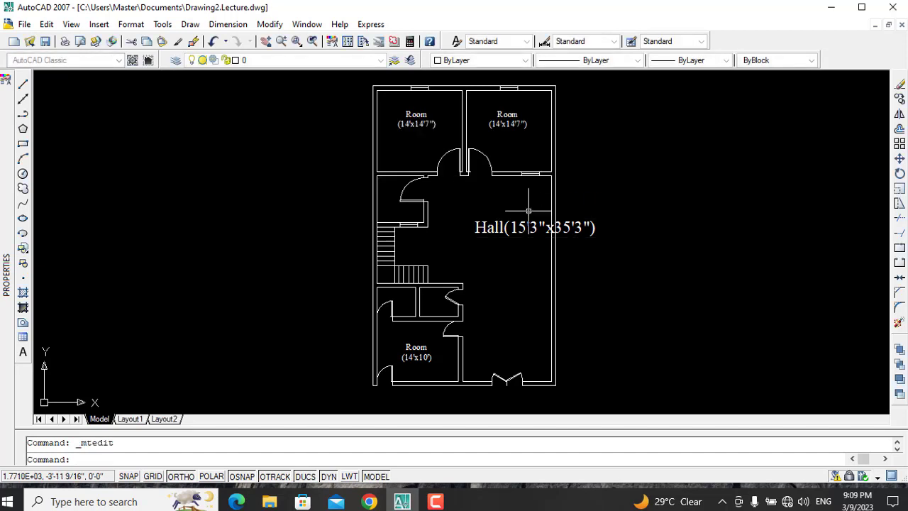
left_click(496, 227)
left_click(497, 236)
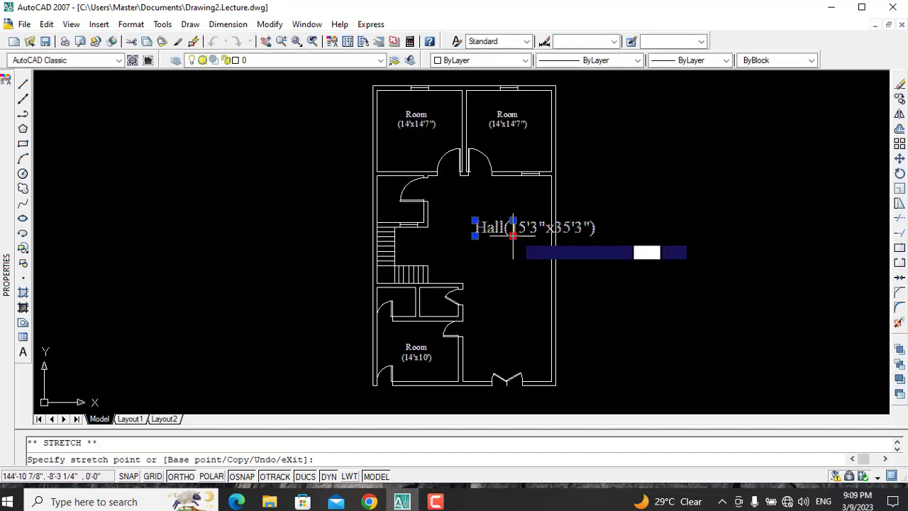
left_click(601, 236)
Center the Hall label and put the room size on a second line.
double_click(552, 227)
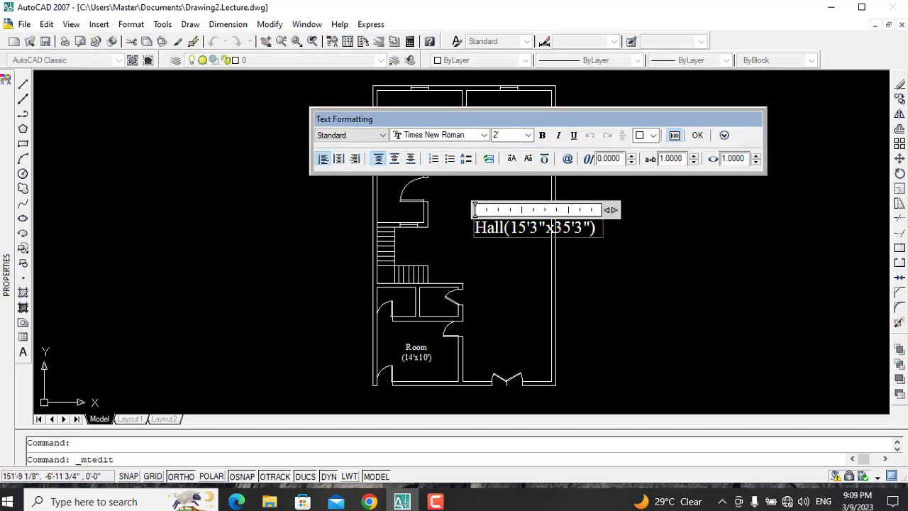
left_click(341, 161)
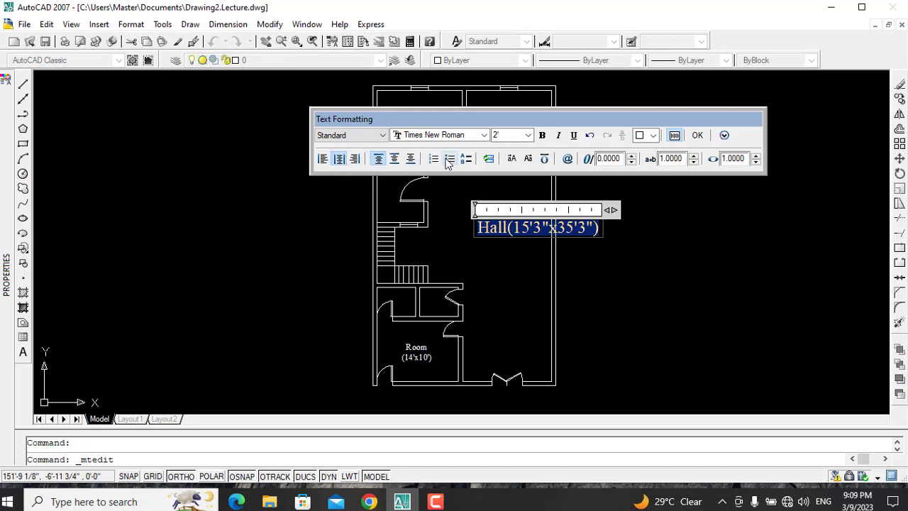
left_click(394, 160)
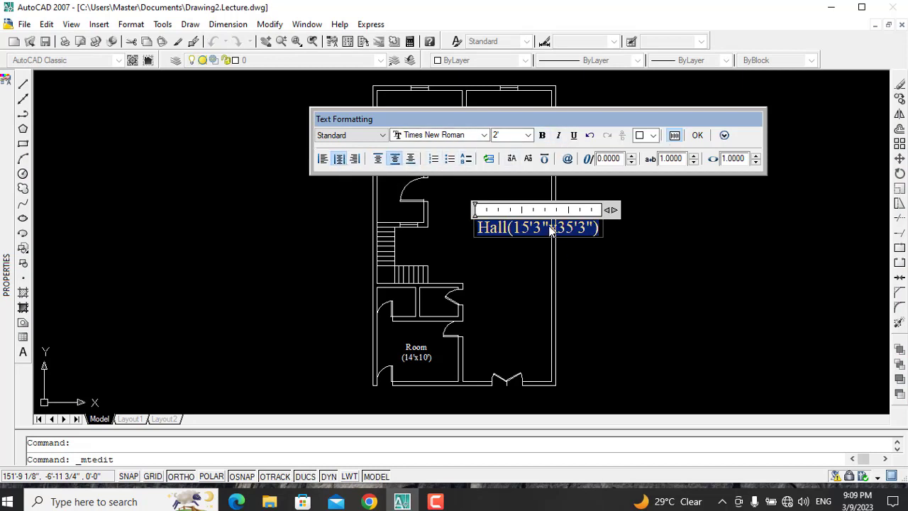
left_click(508, 230)
key("Return")
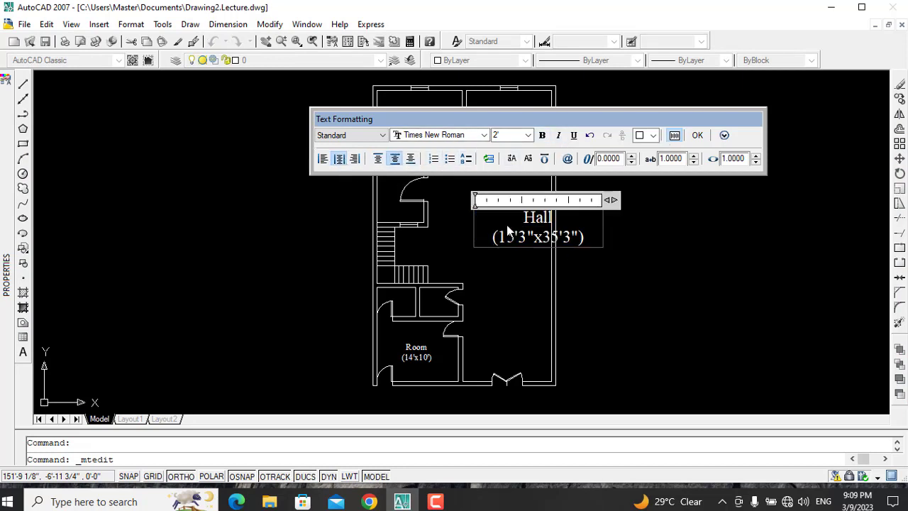
left_click(697, 135)
Move the Hall label left to the middle of the hall.
key("Escape")
type("m")
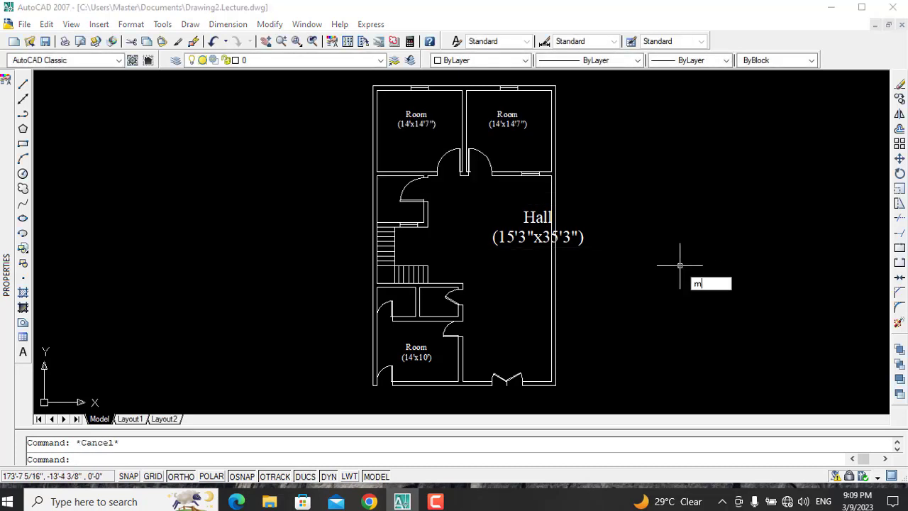
key("Return")
left_click(537, 236)
key("Return")
left_click(528, 238)
left_click(486, 238)
key("Escape")
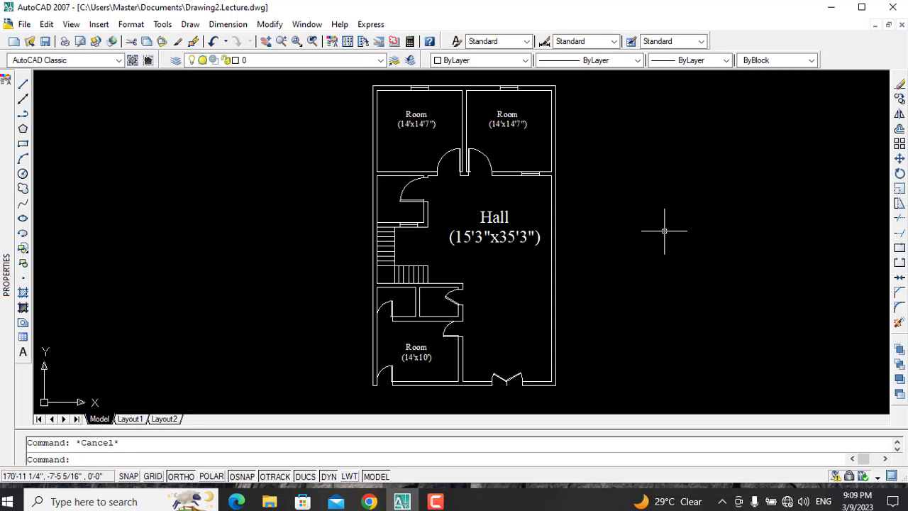
Add a linear 51'-6" height dimension along the plan's left edge.
left_click(228, 24)
left_click(238, 74)
left_click(375, 88)
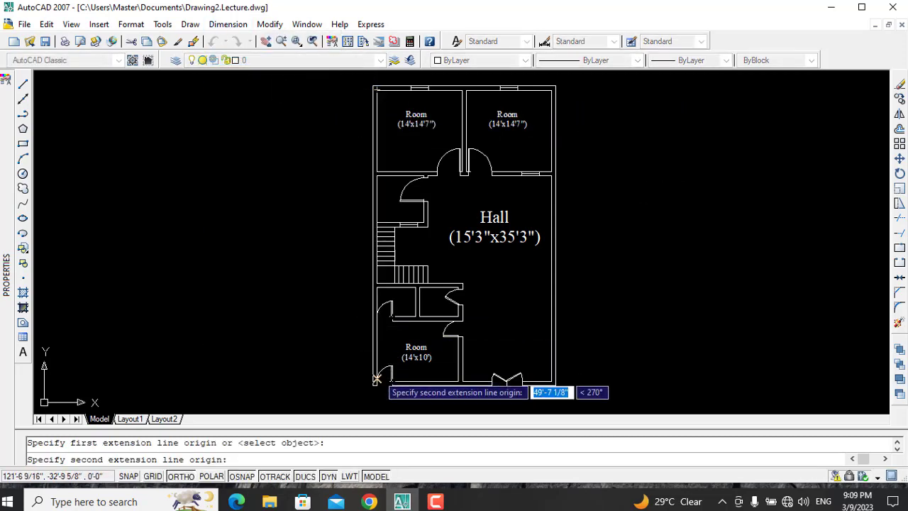
key("Escape")
left_click(228, 24)
left_click(238, 58)
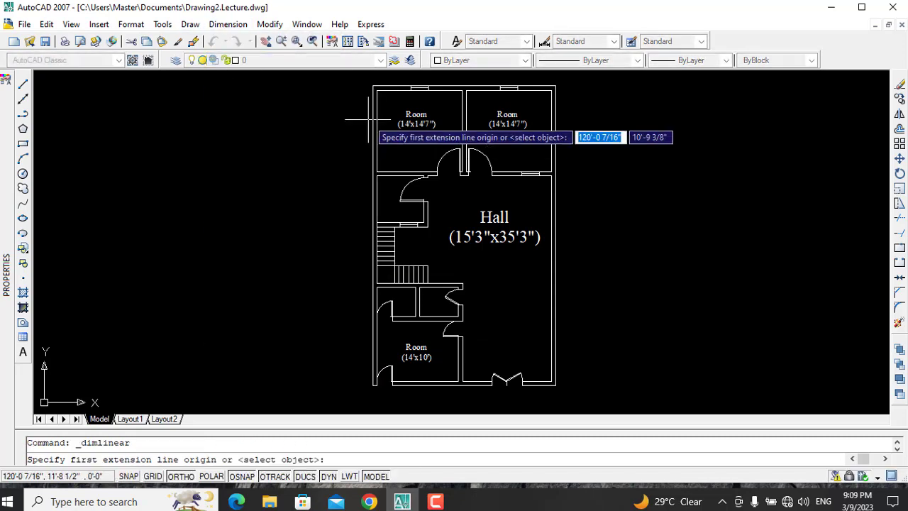
left_click(375, 88)
left_click(374, 385)
left_click(340, 234)
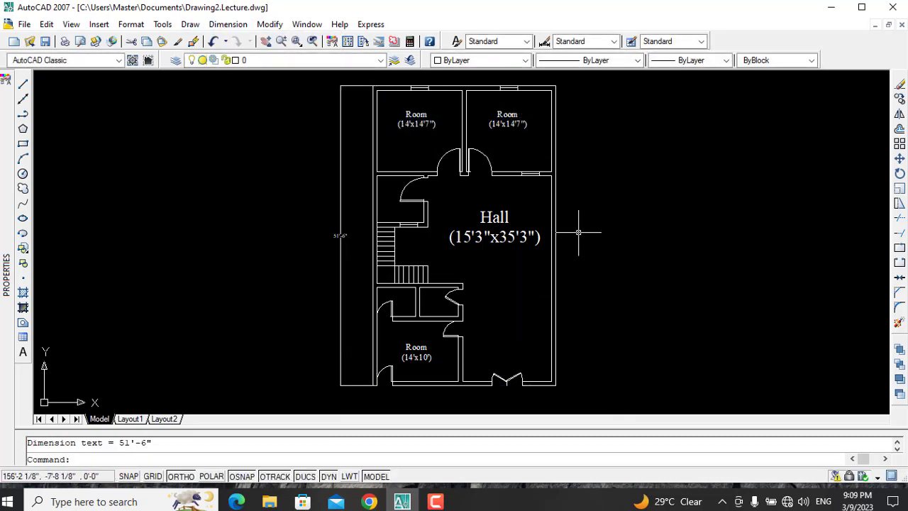
Add a linear 31'-6 1/16" width dimension above the plan's top edge.
left_click(227, 24)
left_click(237, 58)
left_click(340, 86)
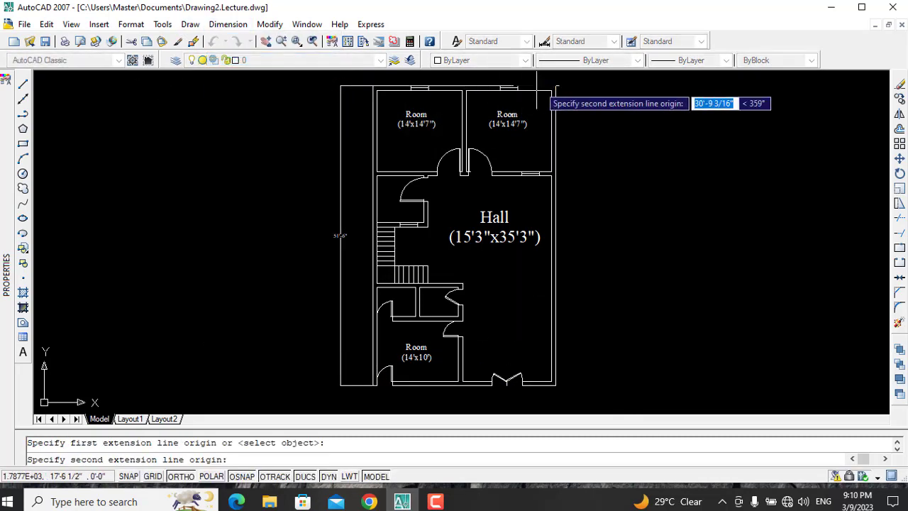
left_click(556, 86)
left_click(553, 74)
Set the 51'-6" dimension's text height to 1'-2" in Properties.
double_click(339, 234)
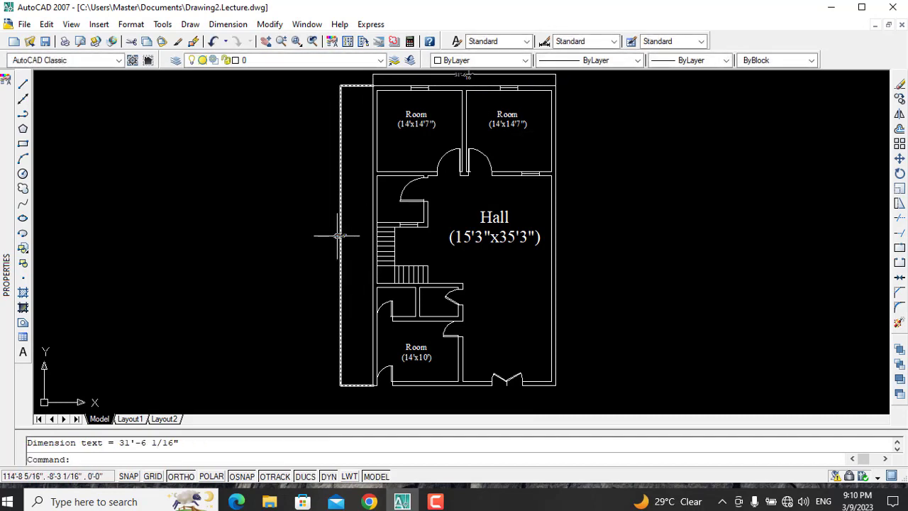
left_click(106, 383)
scroll(110, 389, "down", 4)
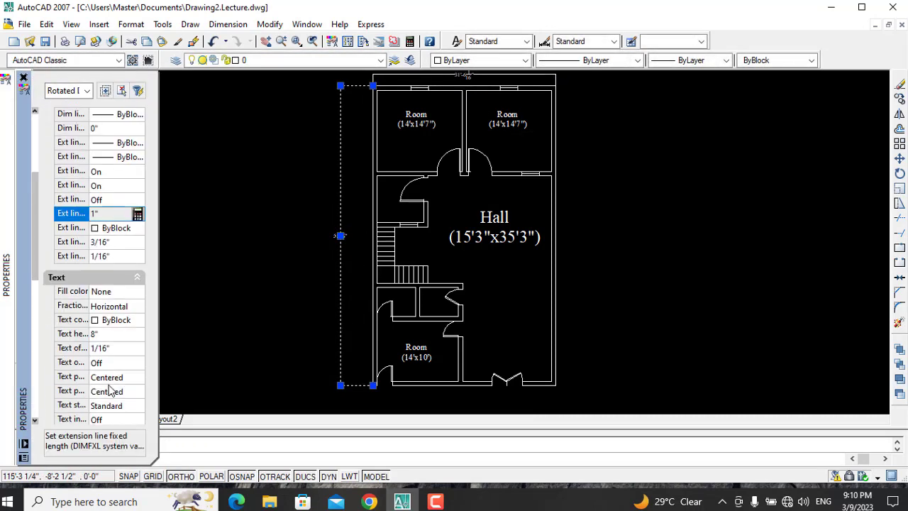
left_click(108, 334)
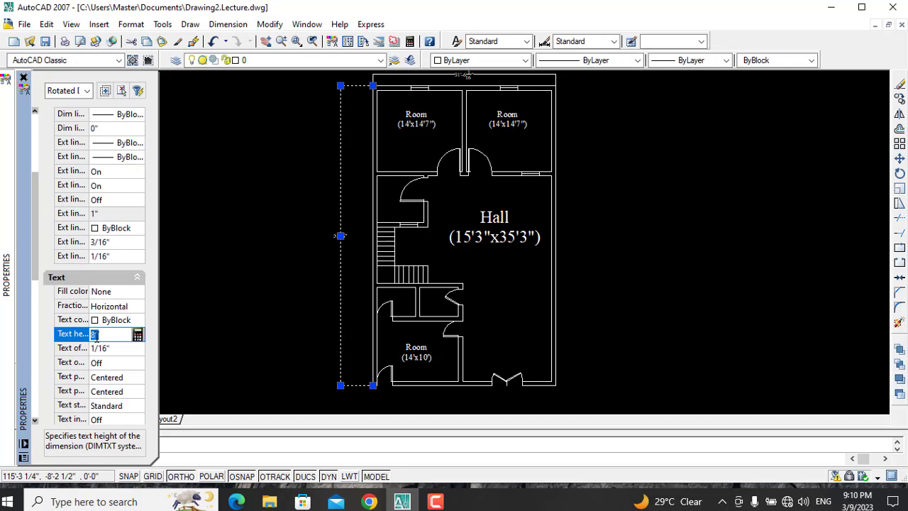
type("1'2")
key("Return")
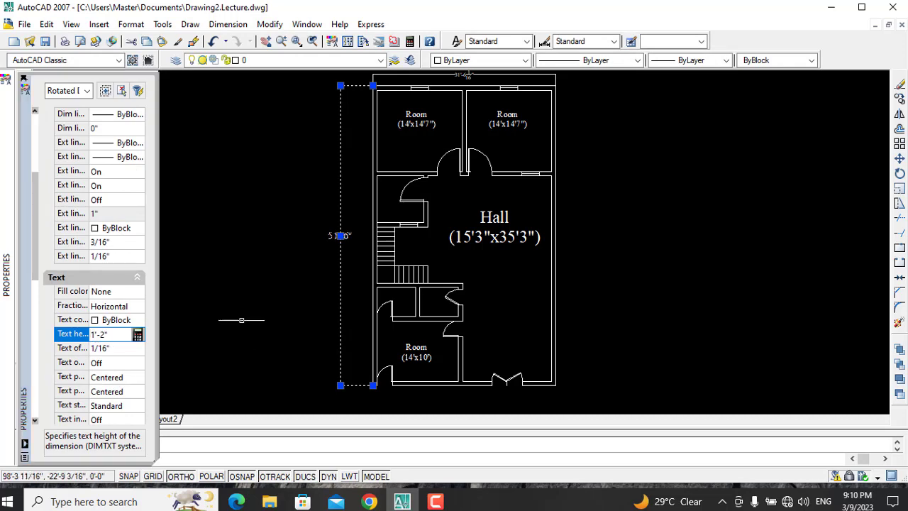
key("Escape")
Set the top width dimension's text height to 1'-2" in Properties.
left_click(466, 76)
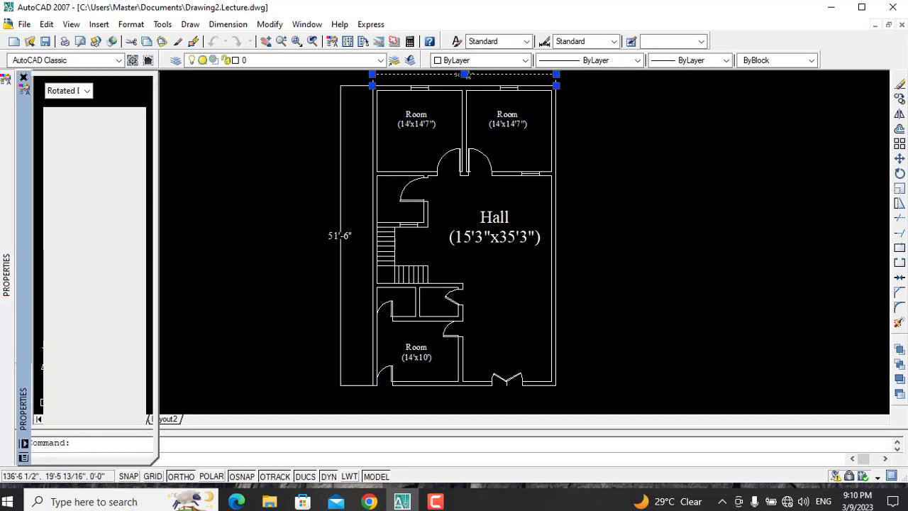
scroll(78, 388, "down", 3)
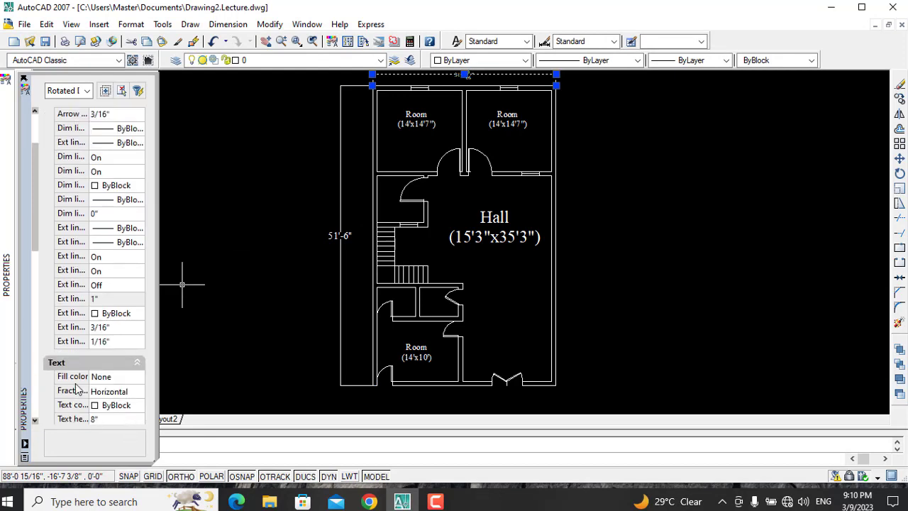
scroll(113, 363, "down", 3)
scroll(118, 374, "down", 3)
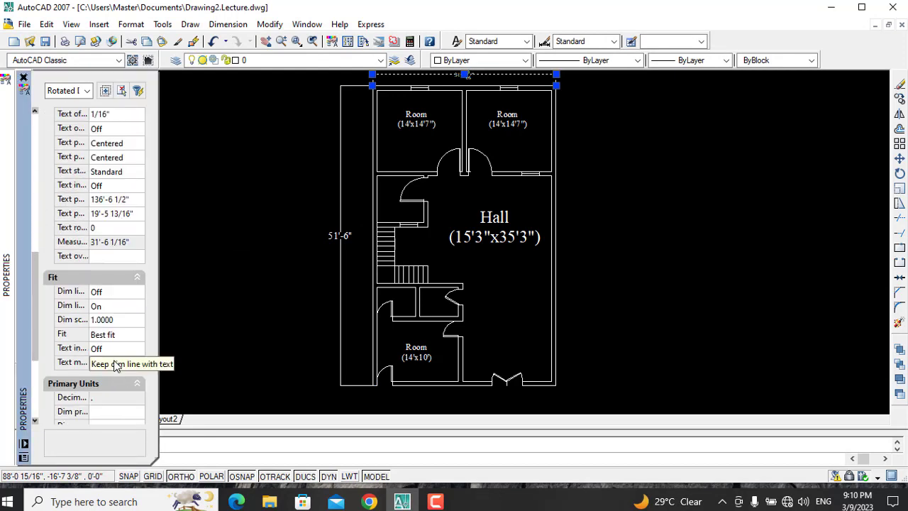
scroll(117, 242, "up", 5)
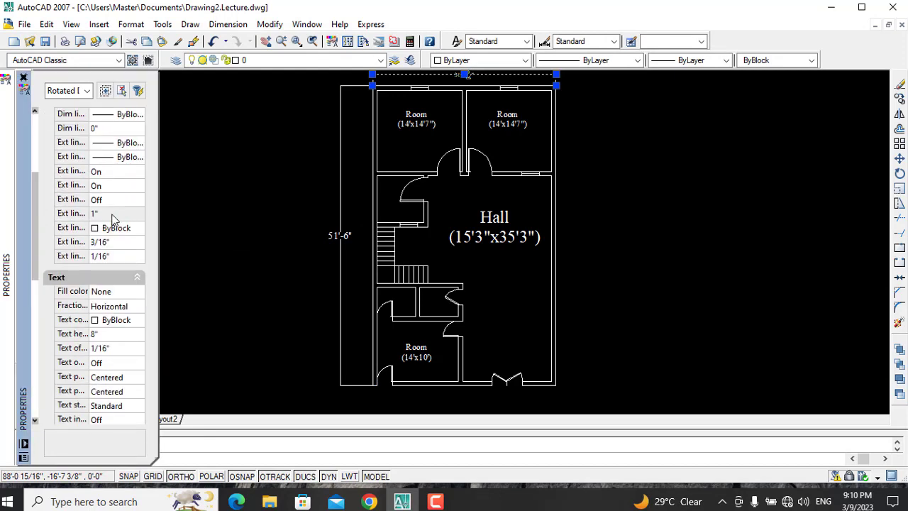
left_click(114, 334)
type("1'2")
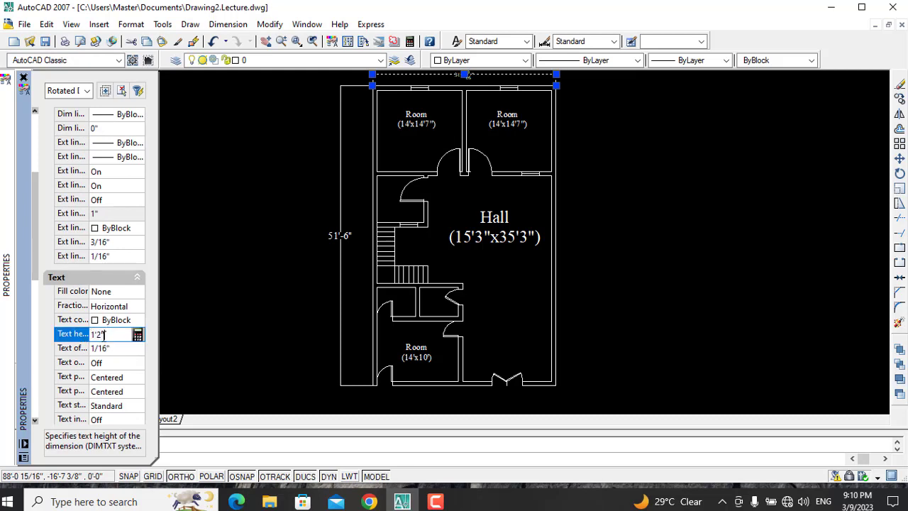
key("Return")
left_click(188, 305)
key("Escape")
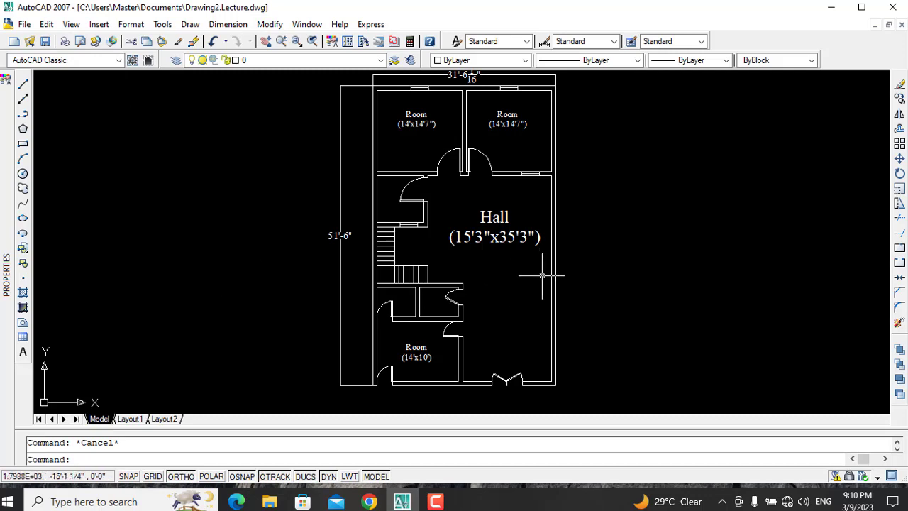
scroll(542, 276, "down", 1)
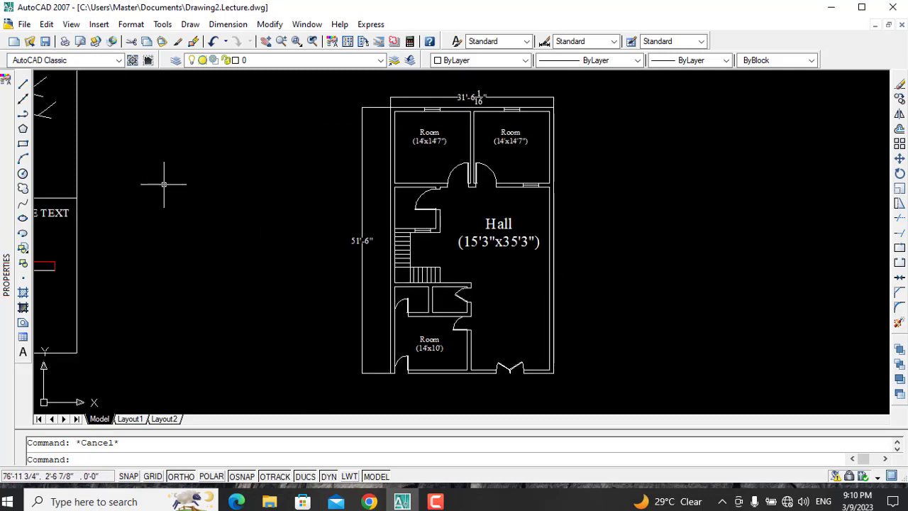
Move the whole dimensioned plan further to the right.
type("m")
key("Return")
left_click(334, 72)
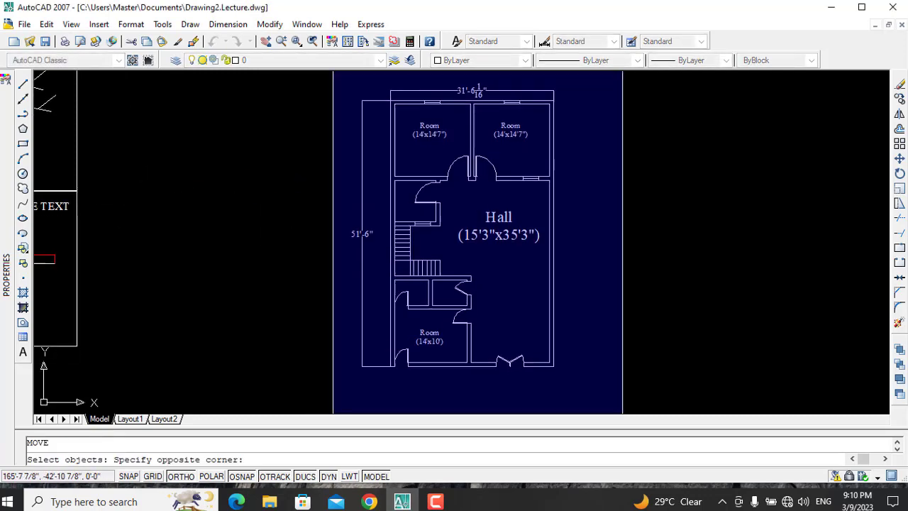
left_click(622, 413)
key("Return")
left_click(551, 361)
left_click(802, 358)
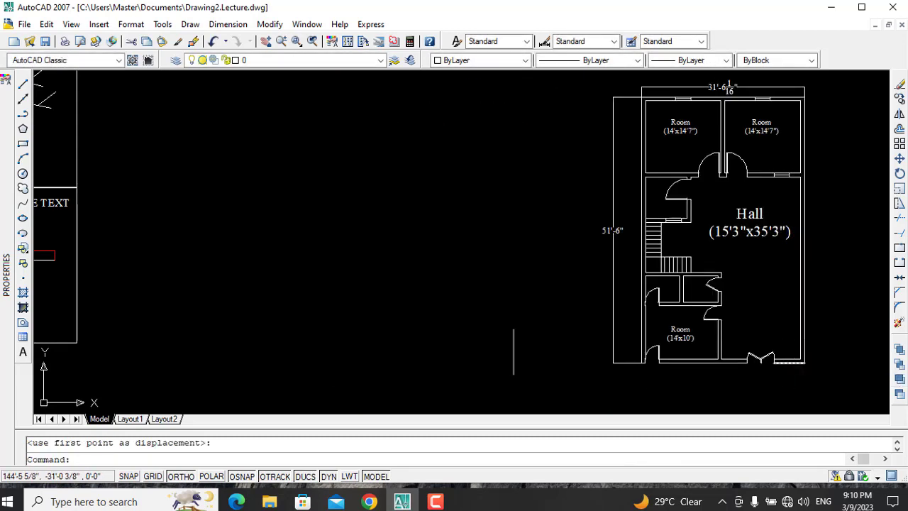
key("Escape")
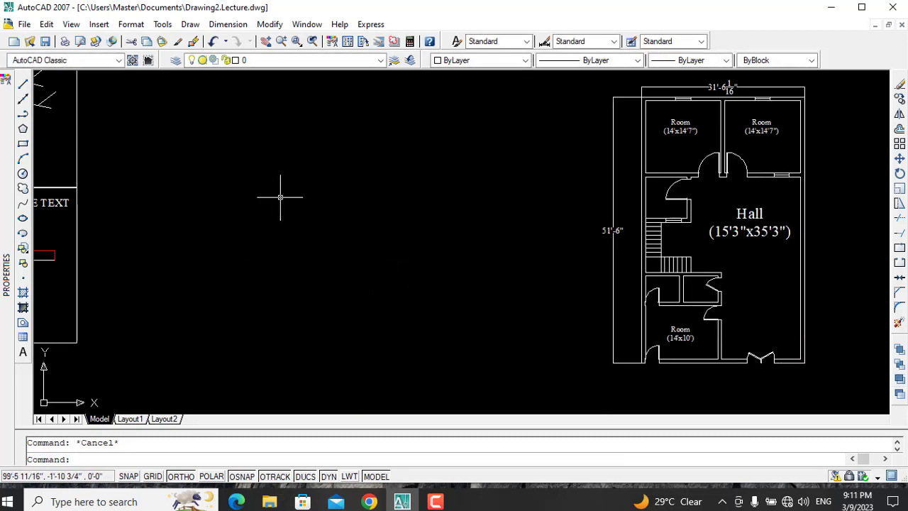
Create a multiline text box listing '2 Room', '1hall', 'kitchen' and 'Drawing Room'.
type("mt")
key("Return")
left_click(217, 125)
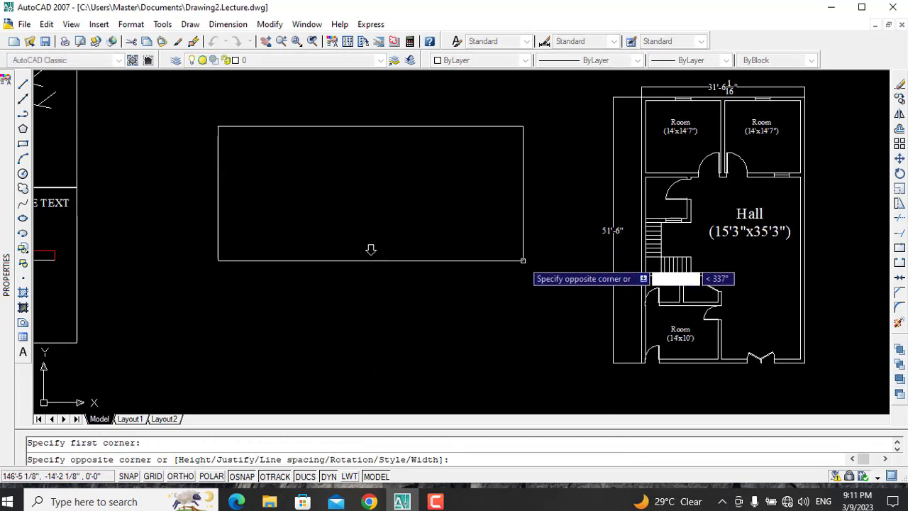
left_click(538, 335)
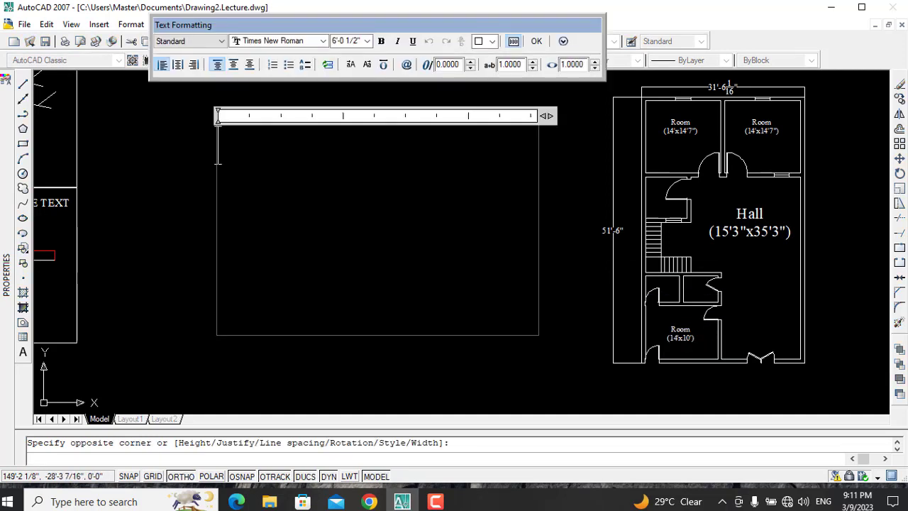
type("@")
key("BackSpace")
type("2 room")
key("BackSpace")
key("BackSpace")
key("BackSpace")
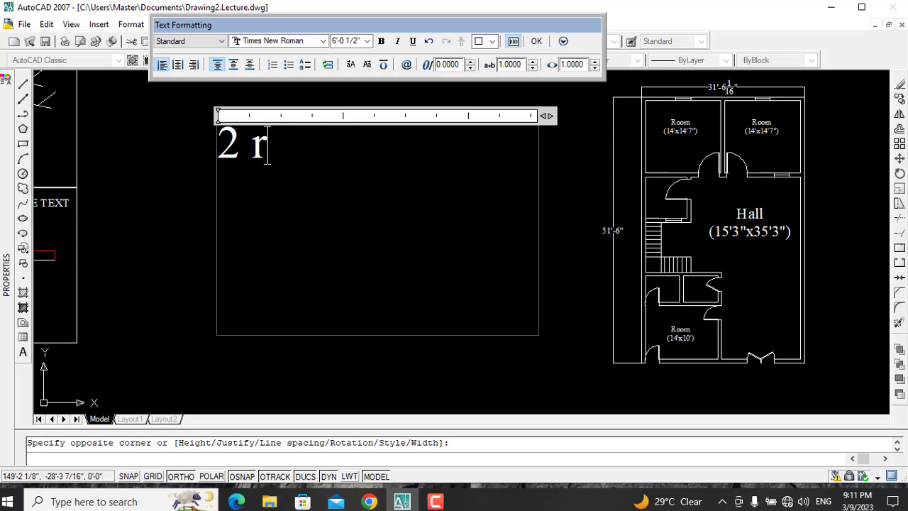
key("BackSpace")
type("Room,")
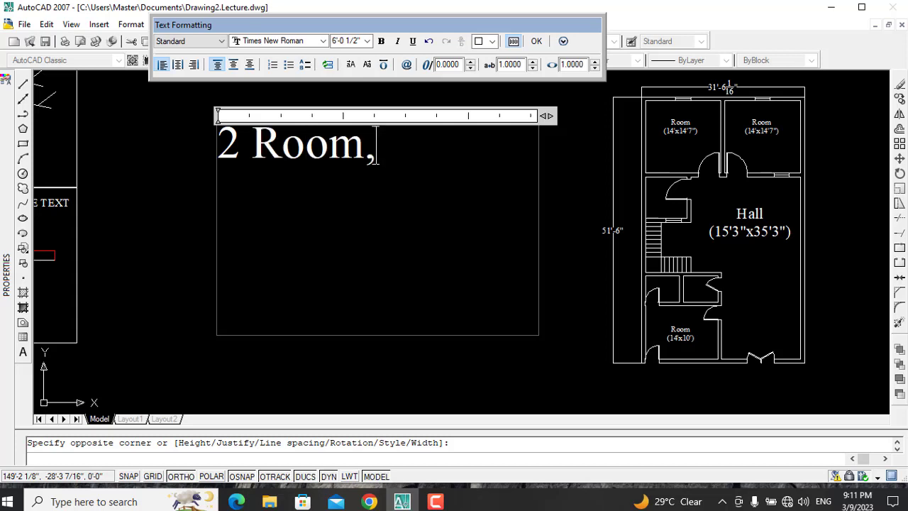
type("1hall")
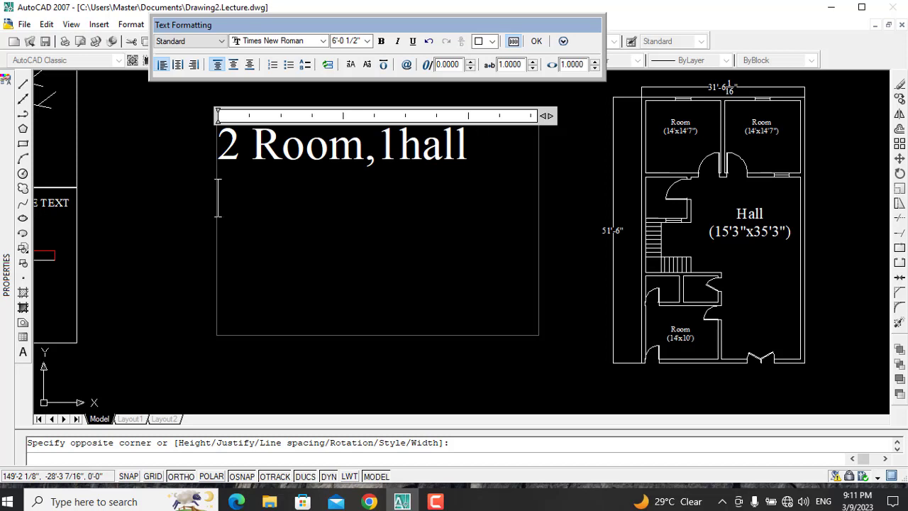
type("kitchen")
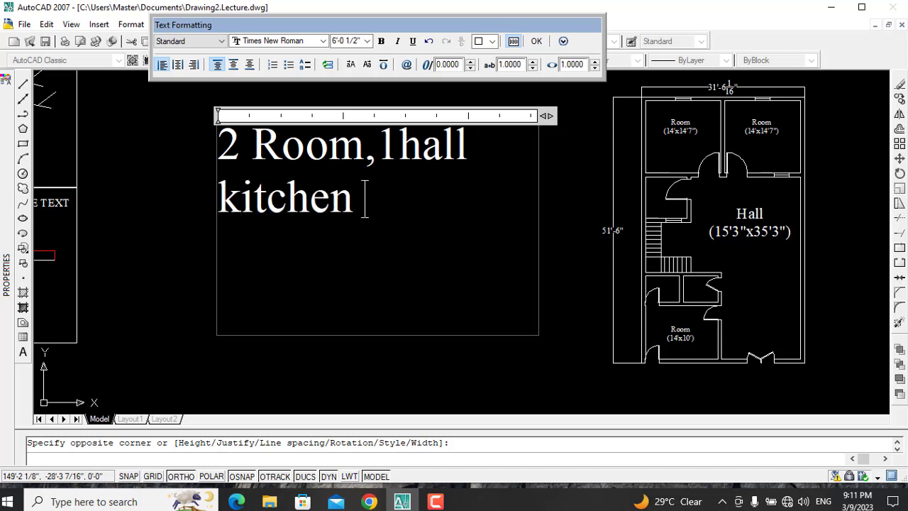
type("1 ")
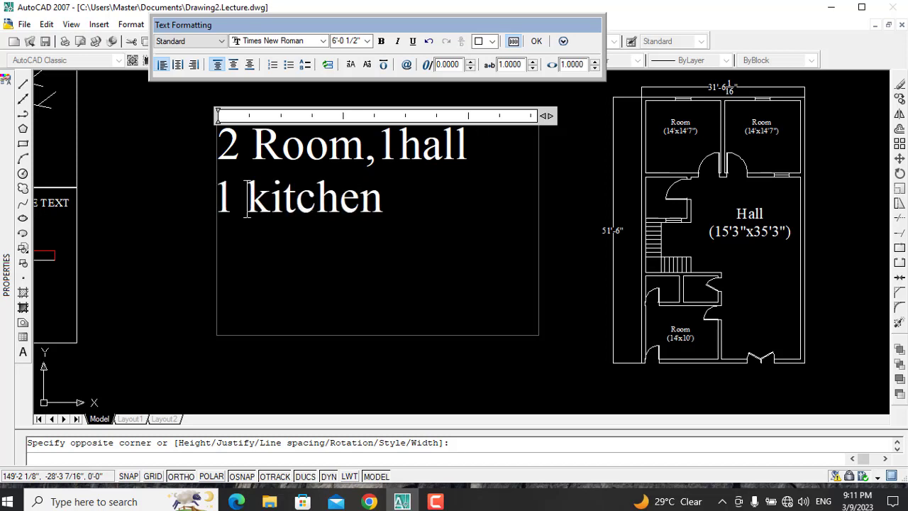
type("Drw")
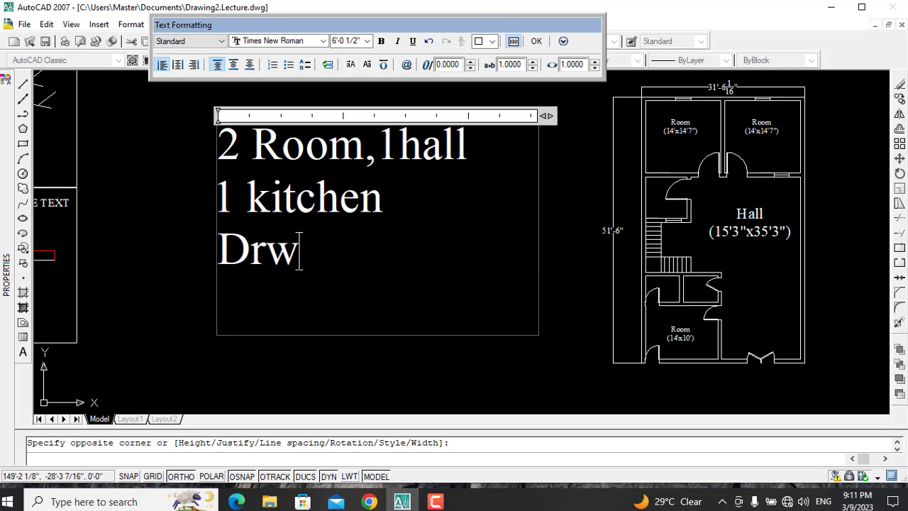
key("BackSpace")
type("awing Room")
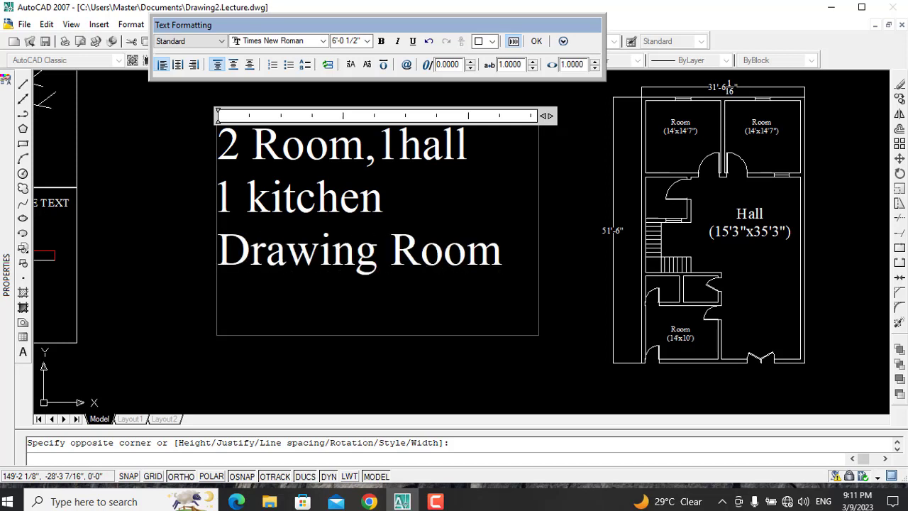
Fix the Drawing Room line and add '1 Hall', '2 Washrooms' and 'Porch' lines.
left_click(220, 250)
type("1")
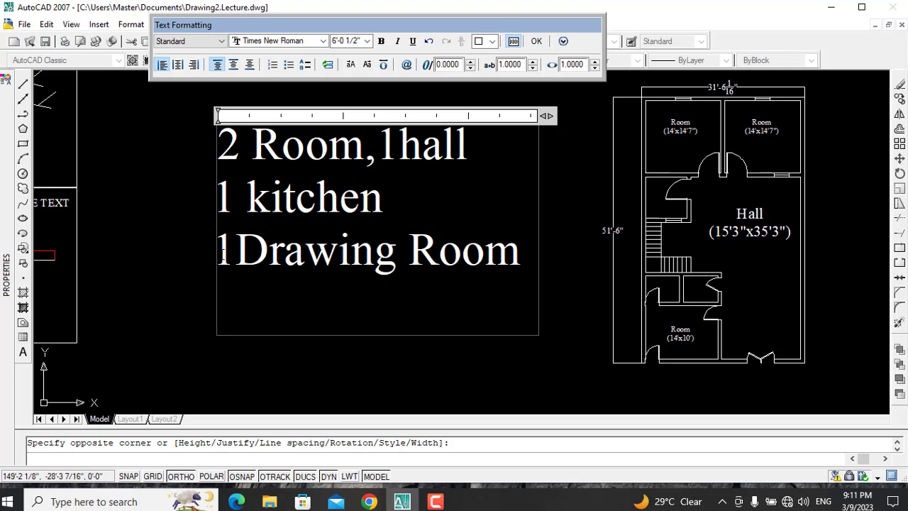
key("BackSpace")
left_click(521, 252)
key("Return")
type("1")
type(" Hall")
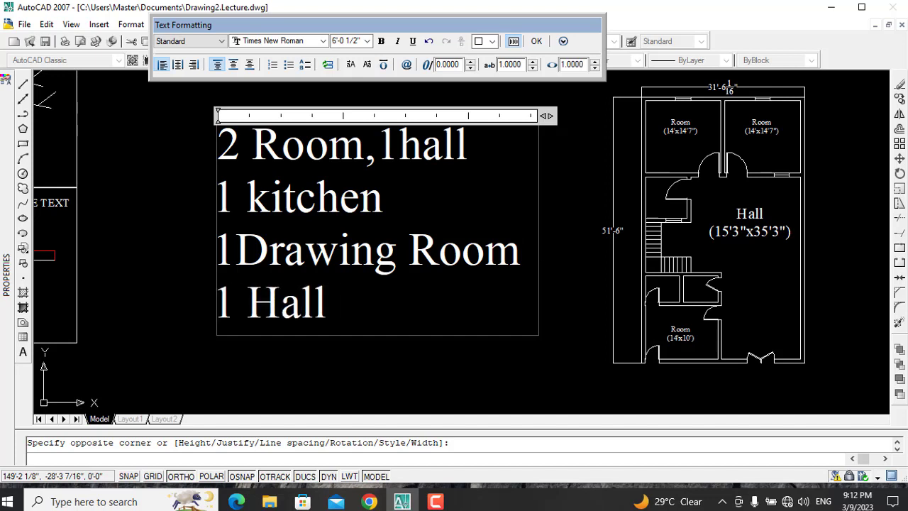
key("Return")
type("2")
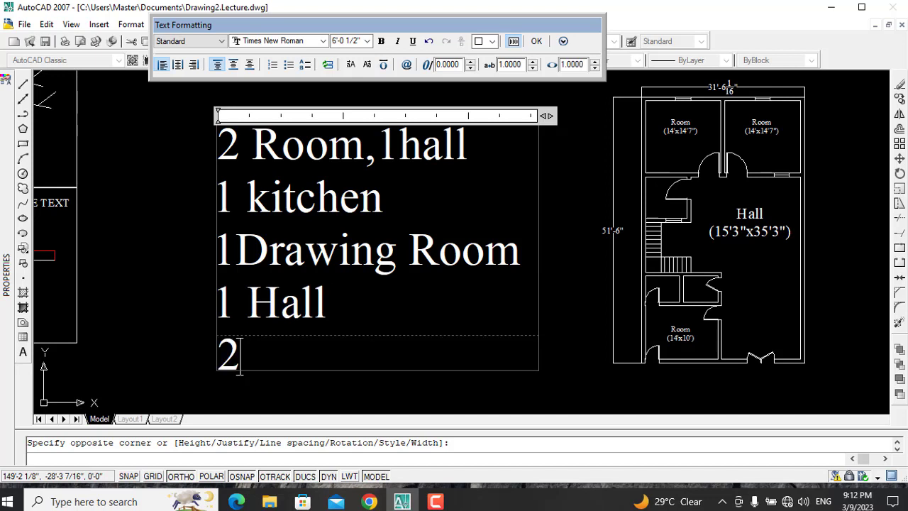
type(" Washrooms")
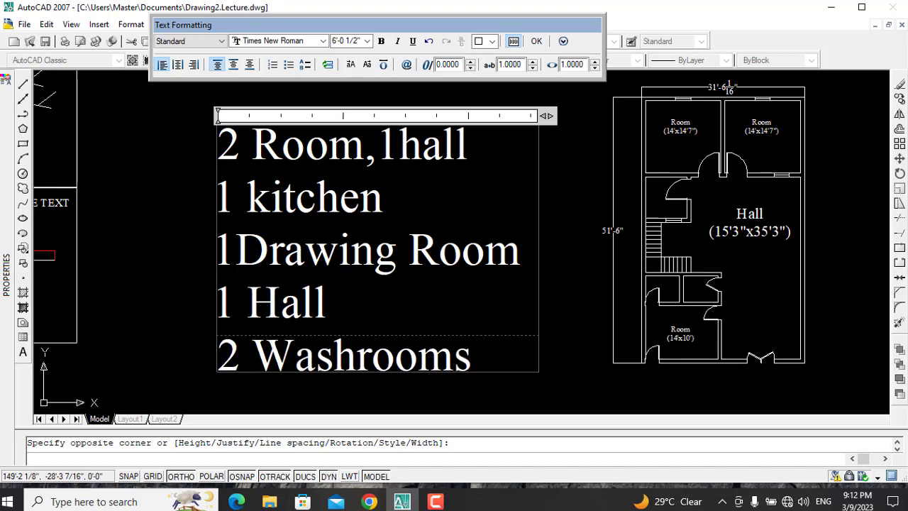
key("Return")
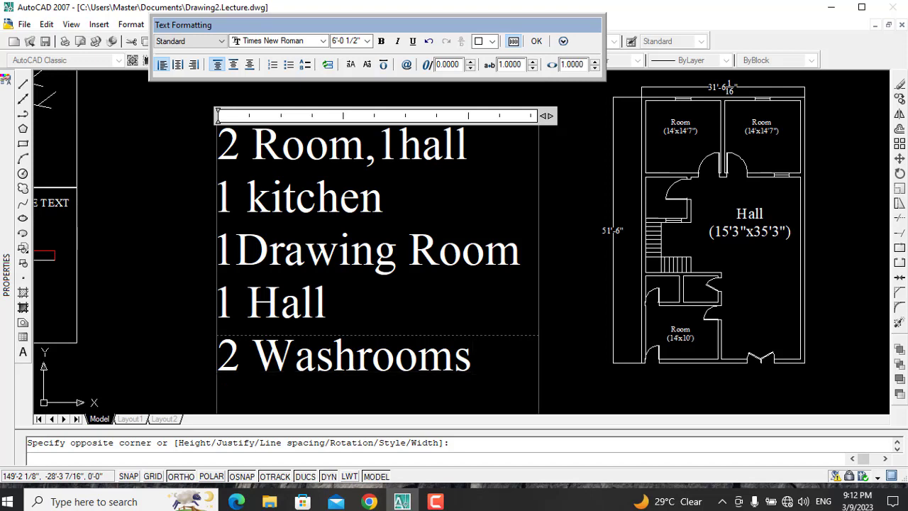
type("1Porch")
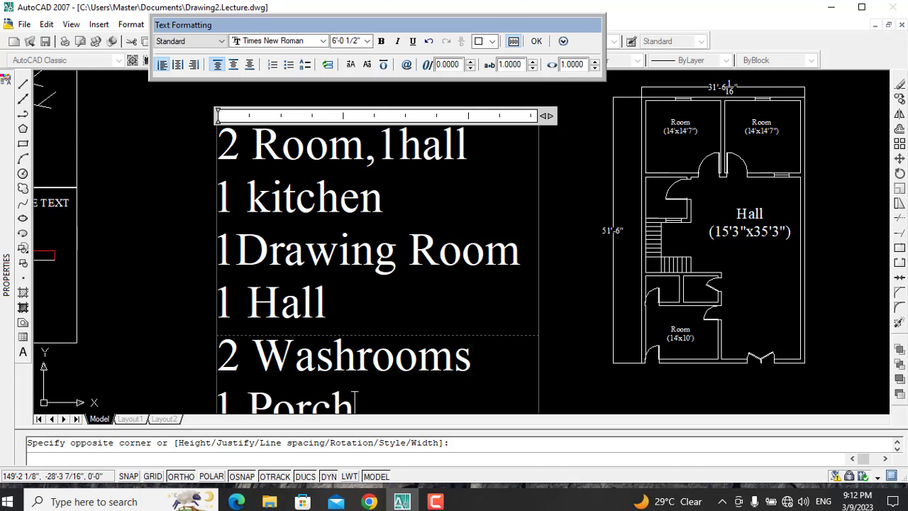
left_click(539, 44)
Move the room list text block upward beside the plan.
type("m")
key("Return")
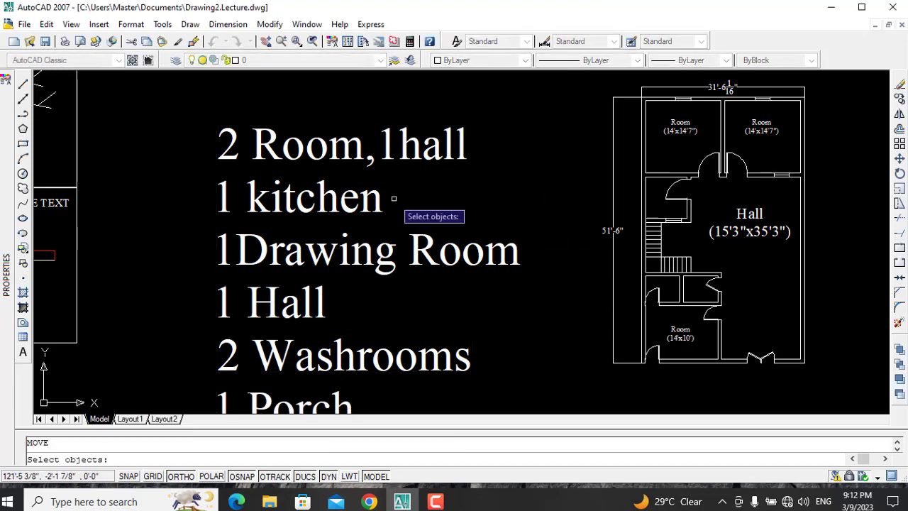
left_click(391, 168)
key("Return")
left_click(424, 153)
left_click(424, 110)
key("Escape")
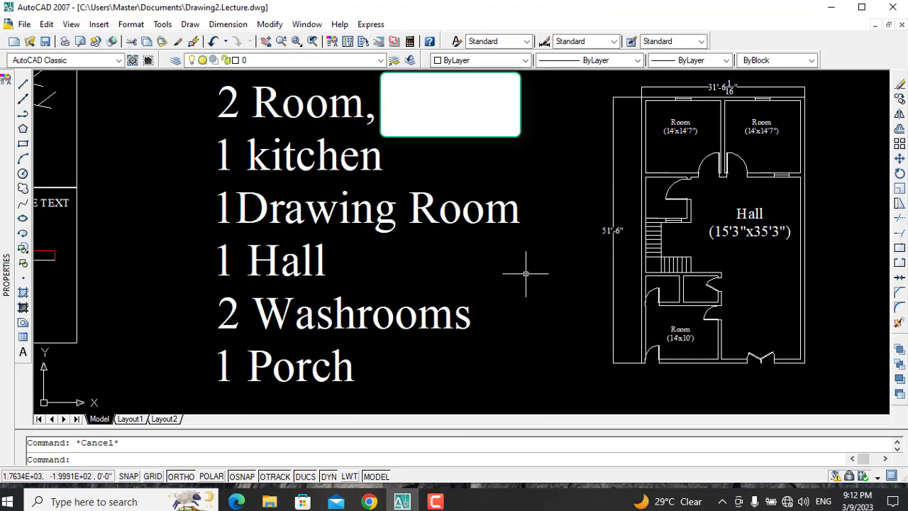
Set the plot printer to Microsoft Print to PDF with A4 paper.
key("ctrl+p")
left_click(529, 153)
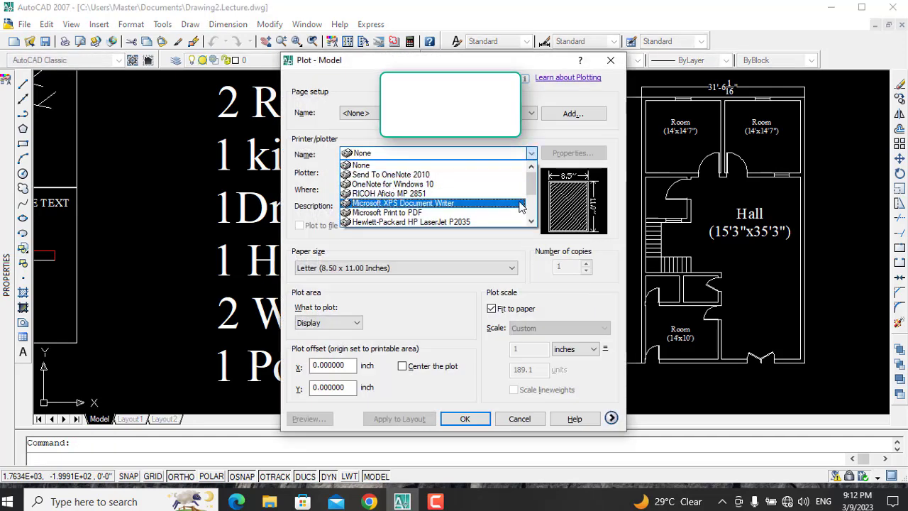
left_click(522, 210)
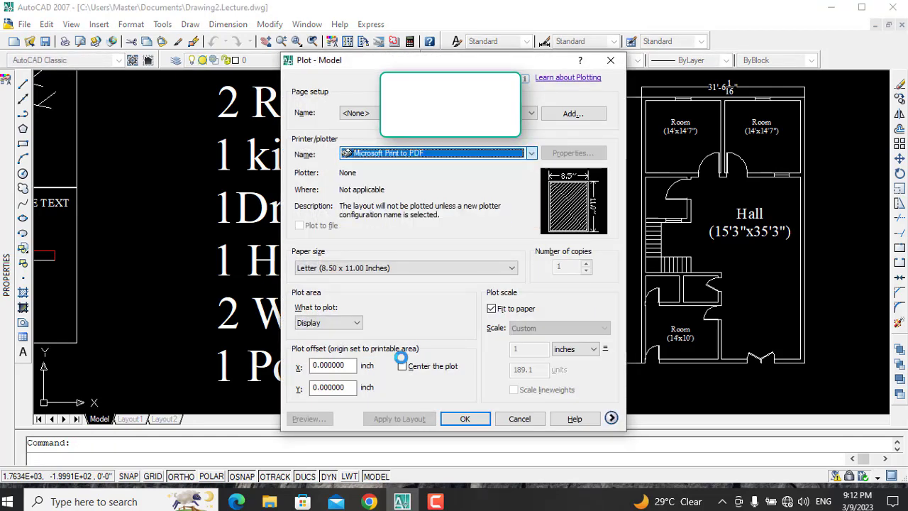
left_click(496, 268)
left_click(426, 308)
Plot a window around the floor plan, centred, after previewing it.
left_click(357, 322)
left_click(337, 362)
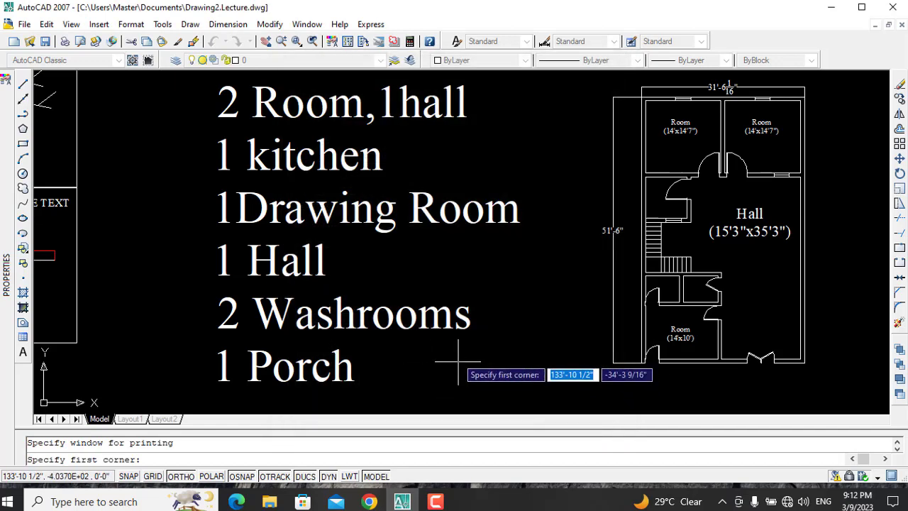
left_click(608, 88)
left_click(695, 385)
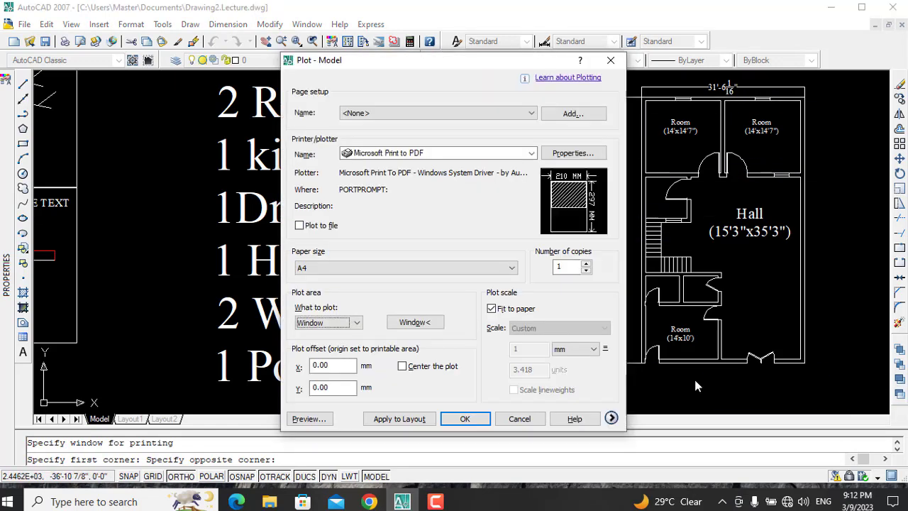
left_click(402, 366)
left_click(309, 418)
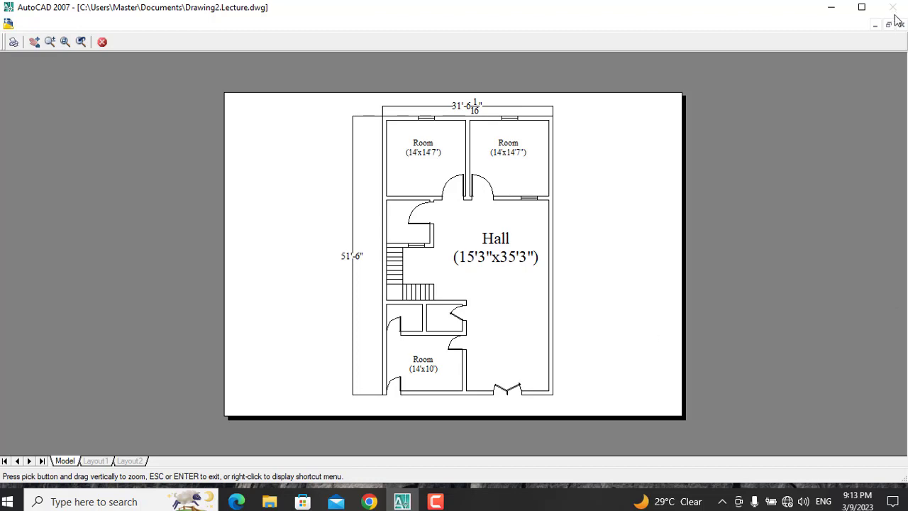
key("Escape")
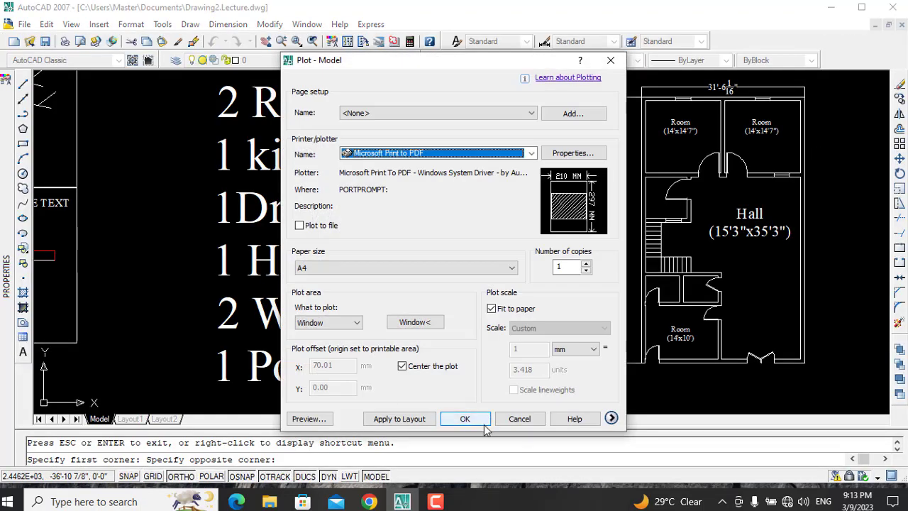
left_click(463, 418)
type("31'6\"x51")
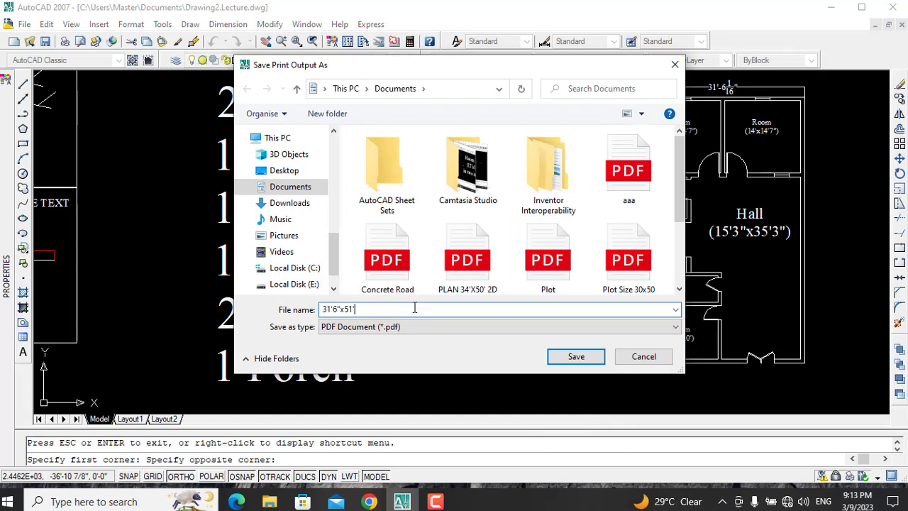
Enter a house design PDF file name and try saving, dismissing invalid-name warnings.
type("6\" house design")
left_click(564, 357)
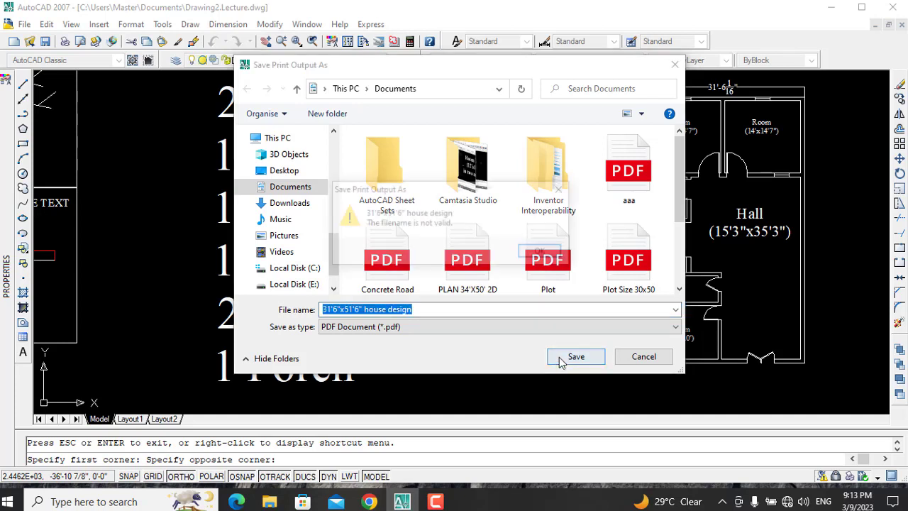
left_click(541, 249)
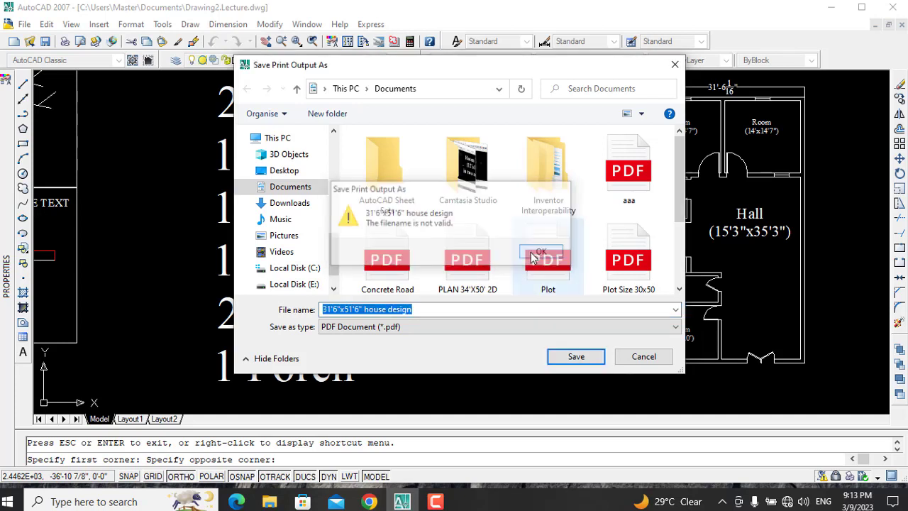
left_click(363, 309)
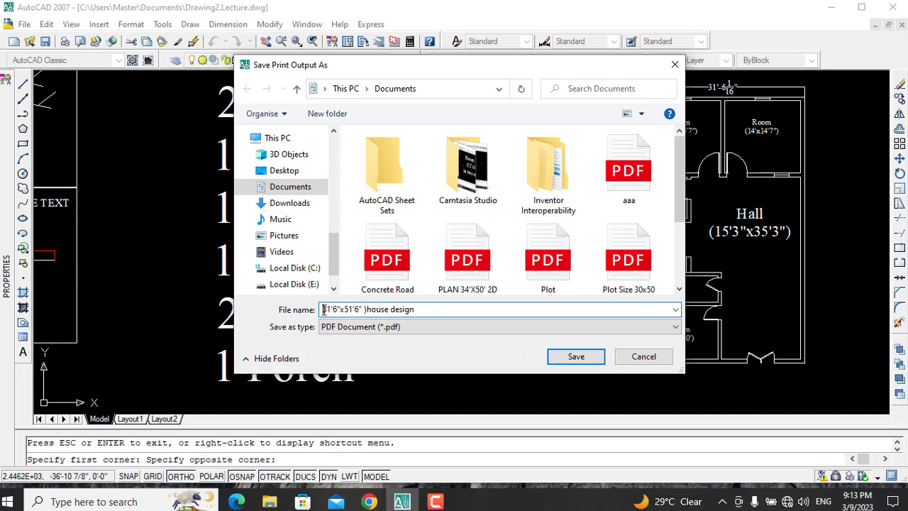
left_click(574, 357)
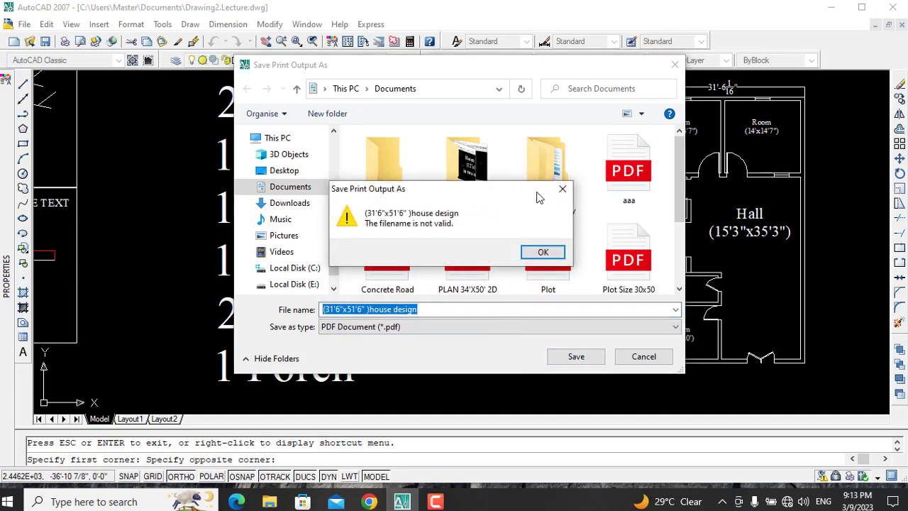
left_click(544, 259)
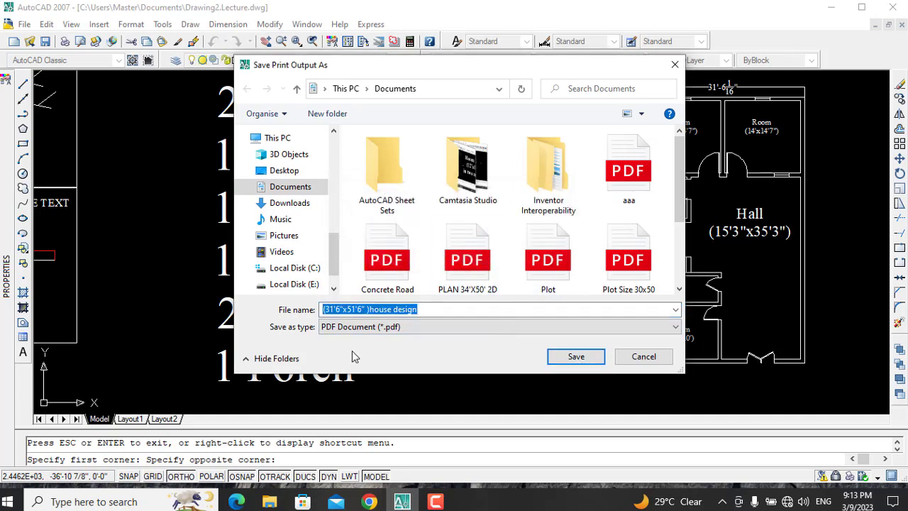
Delete the invalid quote characters from the file name and save the PDF.
left_click(367, 309)
key("BackSpace")
key("BackSpace")
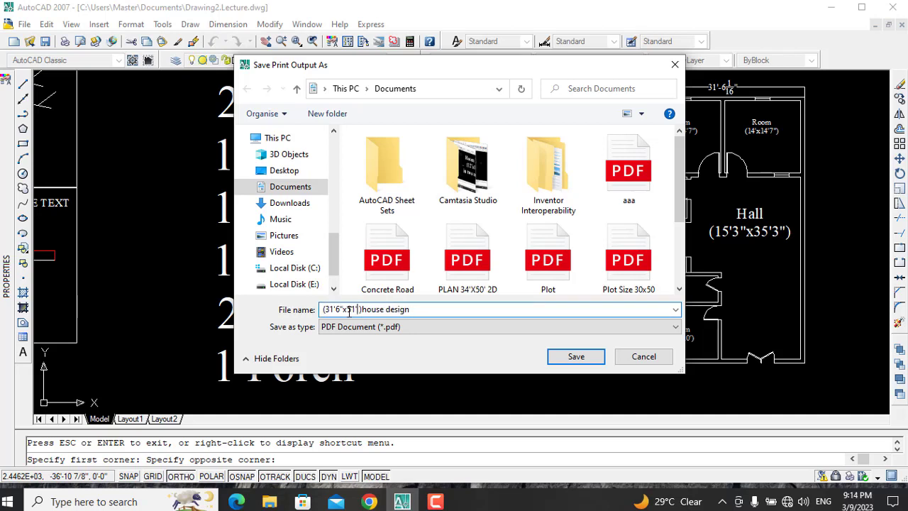
key("BackSpace")
left_click(343, 309)
key("BackSpace")
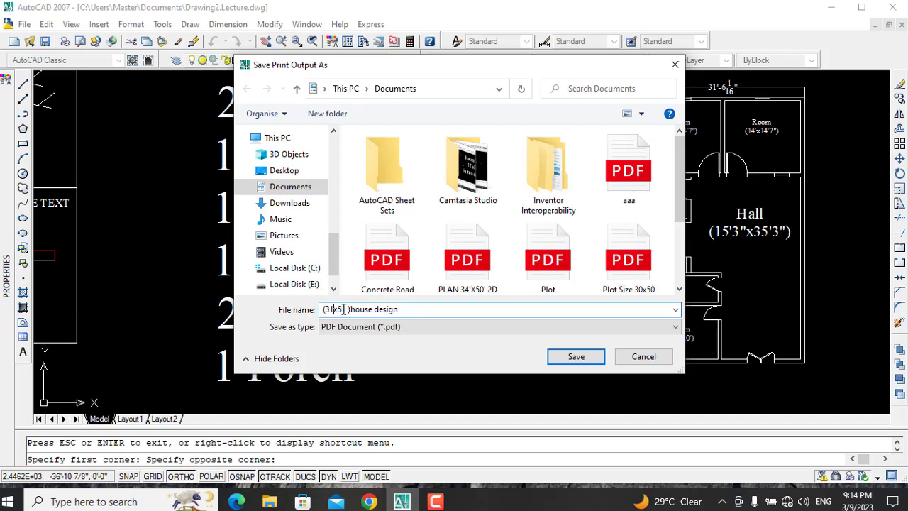
left_click(567, 356)
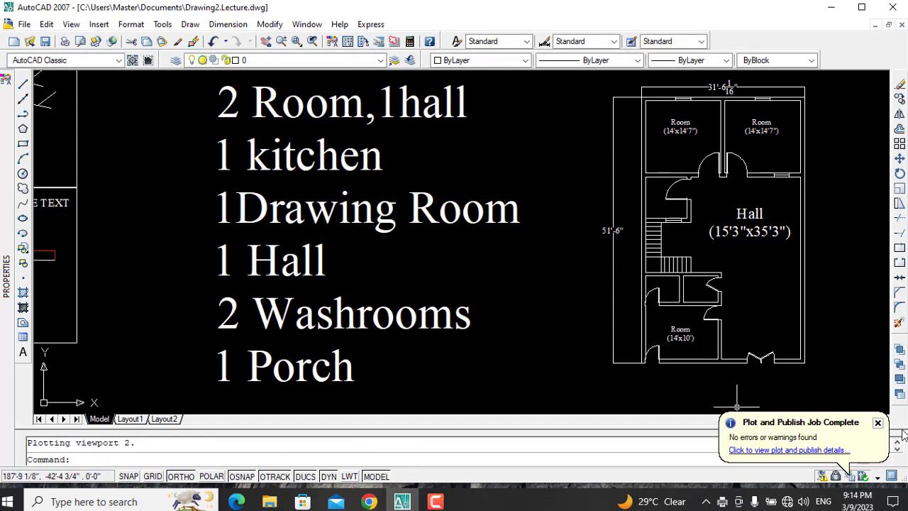